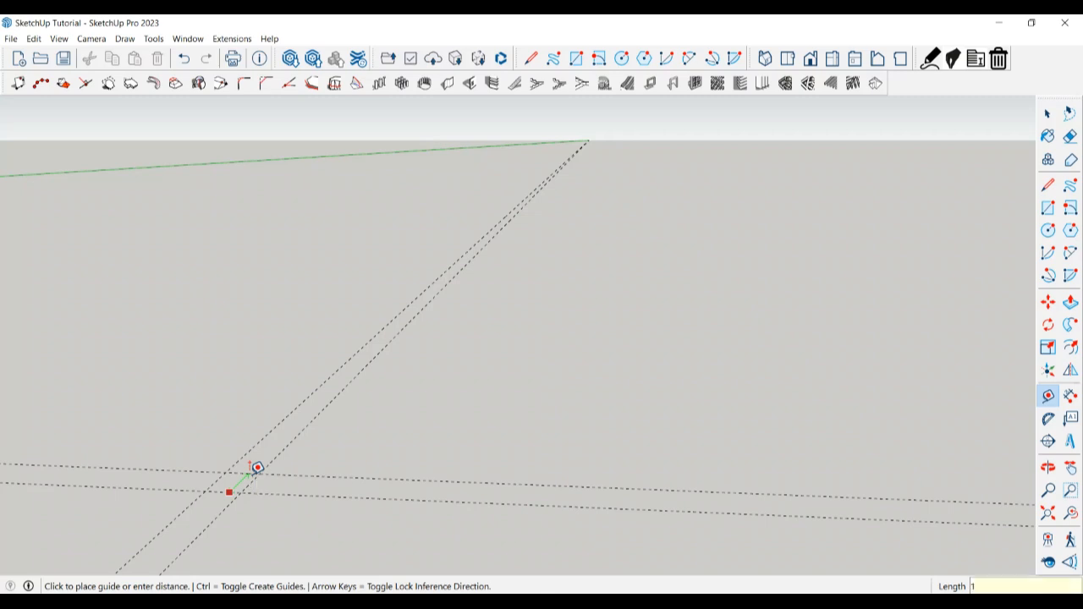
# Step: Place a parallel guide 100 mm from the existing lengthwise guide along the green axis direction
pyautogui.write('00')
pyautogui.press('Return')
pyautogui.scroll(3, 224, 489)
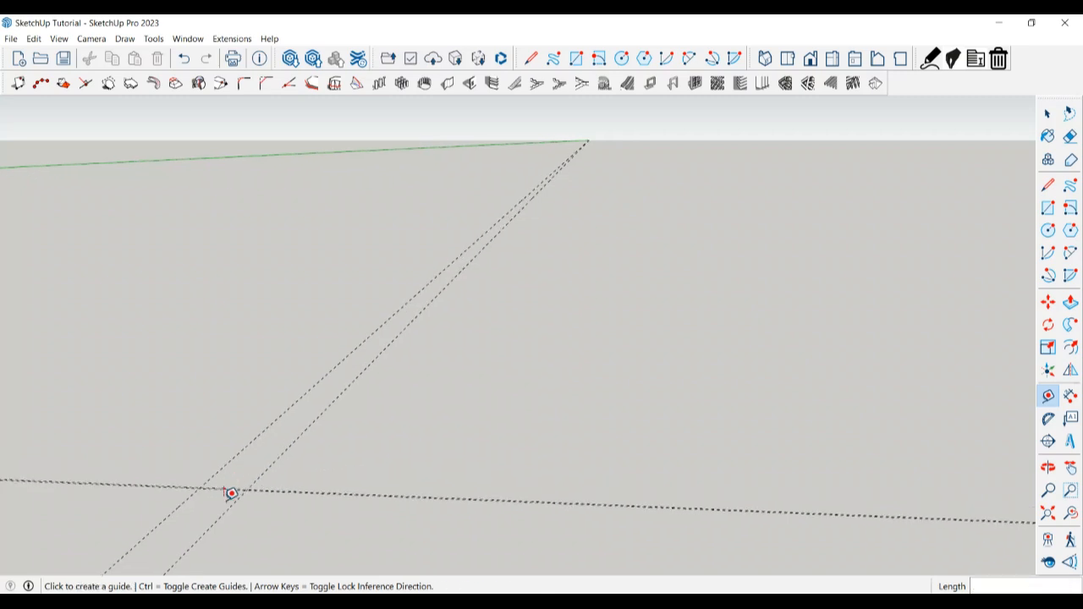
pyautogui.scroll(2, 195, 491)
pyautogui.press('space')
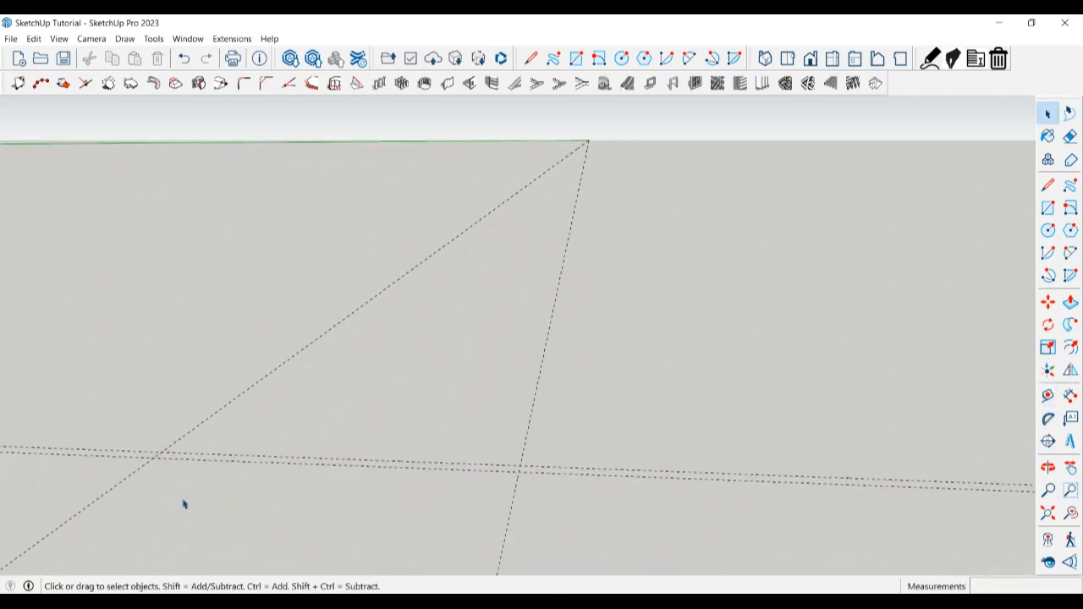
# Step: Draw a narrow rectangle between the opposite guide intersections, filling the strip between the two lengthwise guides
pyautogui.press('r')
pyautogui.click(155, 453)
pyautogui.scroll(2, 534, 465)
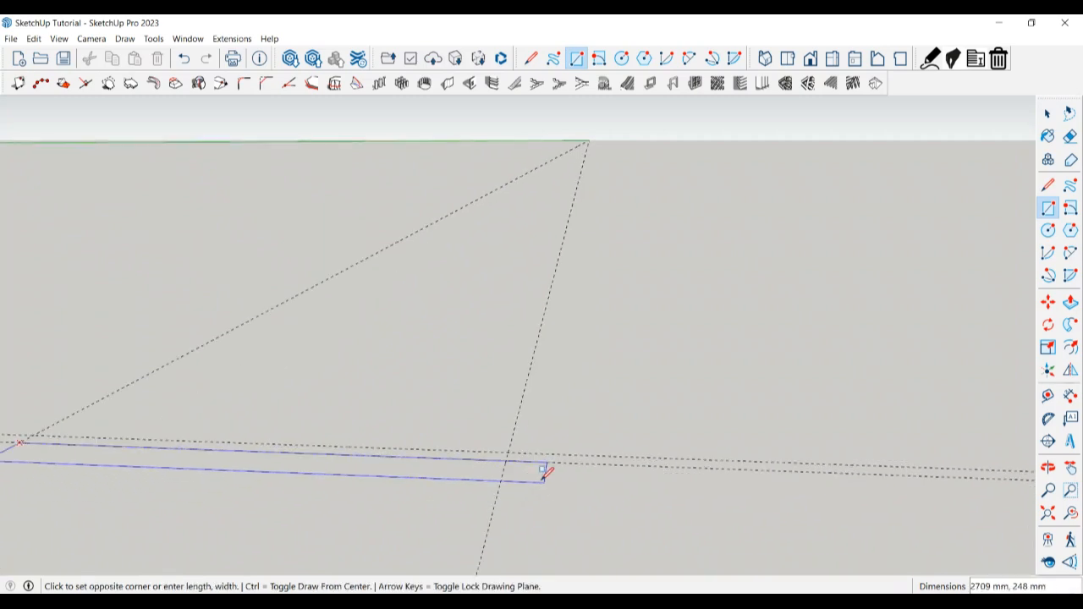
pyautogui.click(508, 453)
pyautogui.press('space')
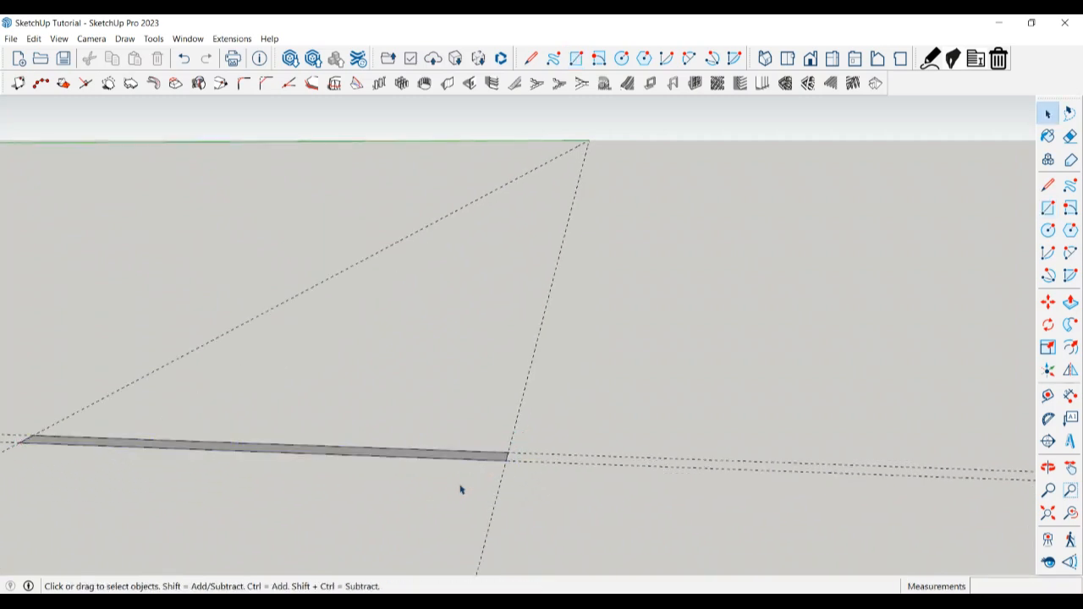
# Step: Erase all the construction guides around the narrow rectangle
pyautogui.press('e')
pyautogui.moveTo(616, 424); pyautogui.dragTo(592, 478)
pyautogui.moveTo(555, 448); pyautogui.dragTo(484, 383)
pyautogui.moveTo(254, 347); pyautogui.dragTo(192, 355)
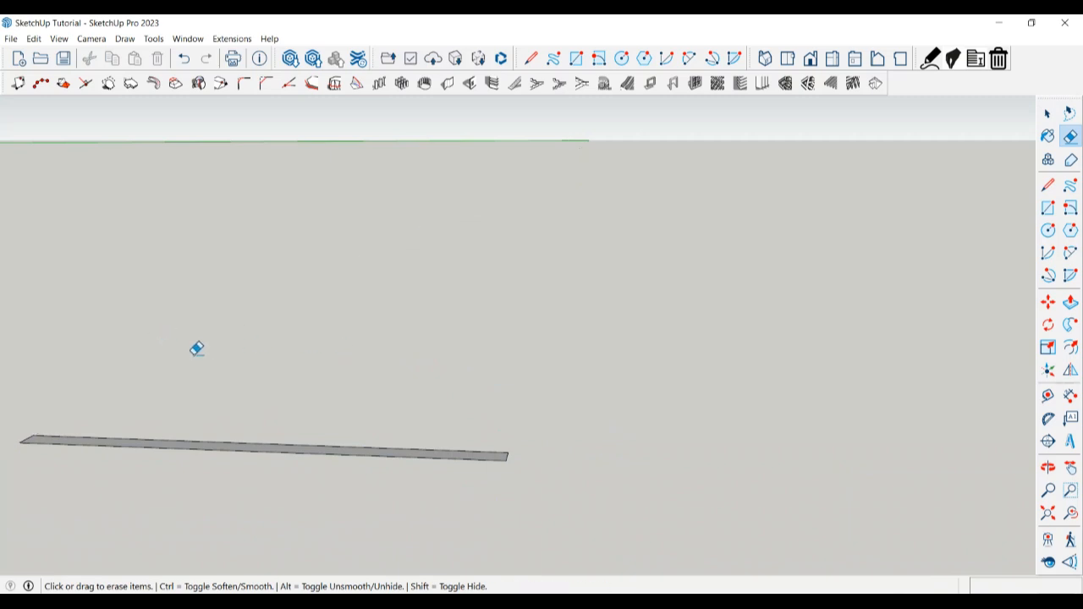
pyautogui.press('space')
# Step: Select the rectangle's face with its edges and make it a group
pyautogui.scroll(1, 266, 440)
pyautogui.click(278, 455)
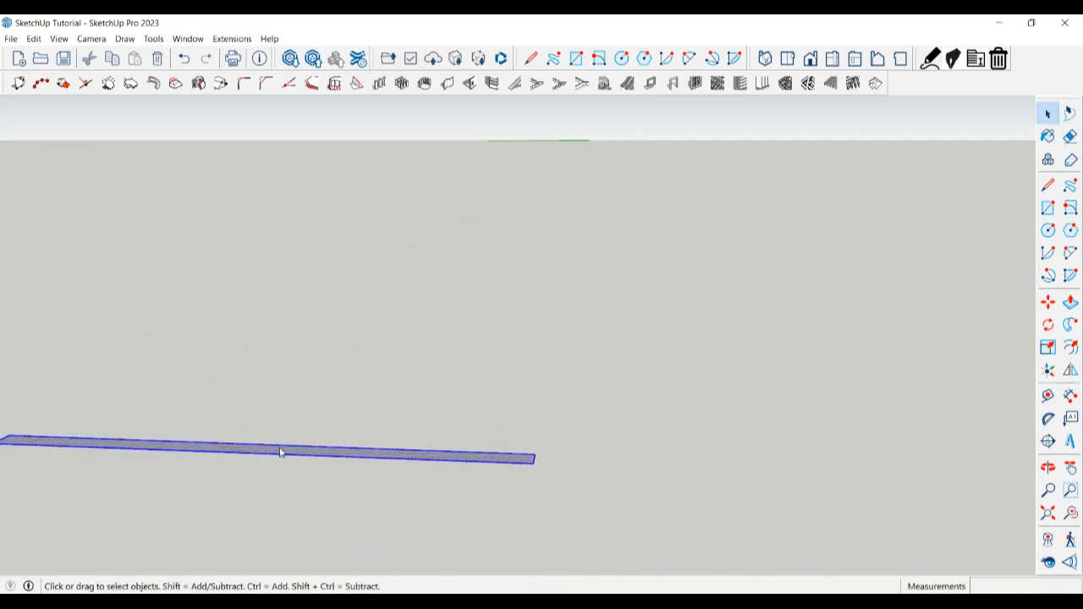
pyautogui.rightClick(280, 453)
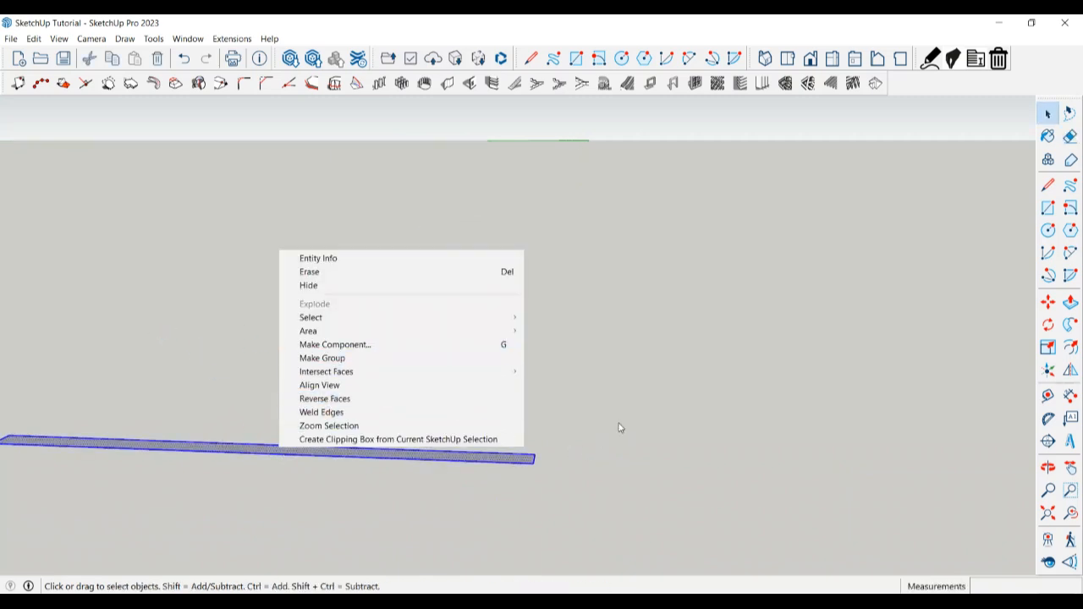
pyautogui.click(627, 477)
pyautogui.doubleClick(507, 459)
pyautogui.rightClick(507, 459)
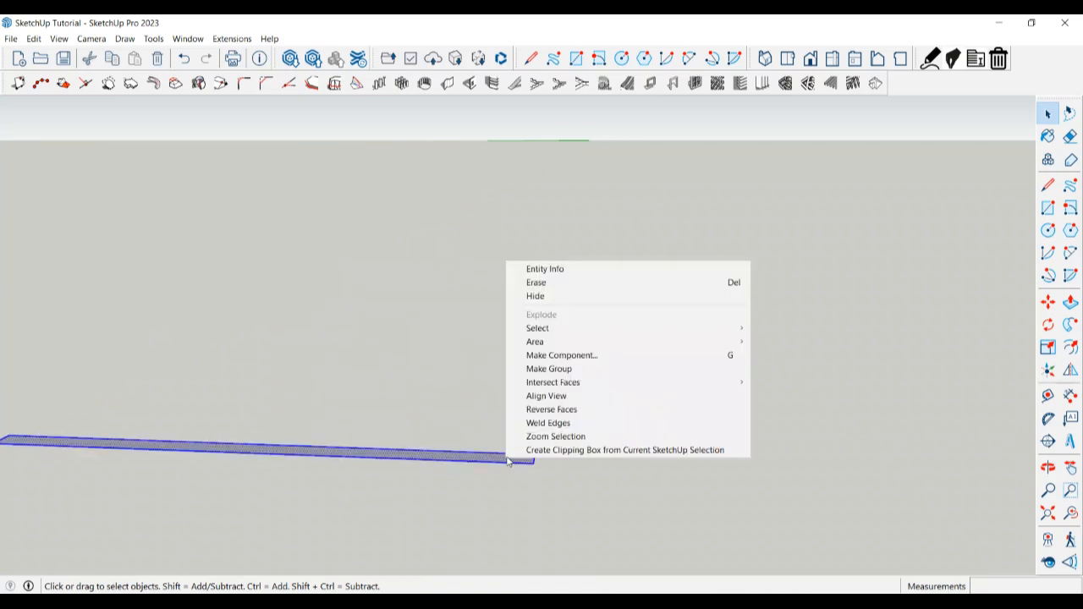
pyautogui.click(562, 369)
# Step: Open the group for editing, extrude the strip's face 100 mm upward with Push/Pull, and close the group
pyautogui.doubleClick(500, 463)
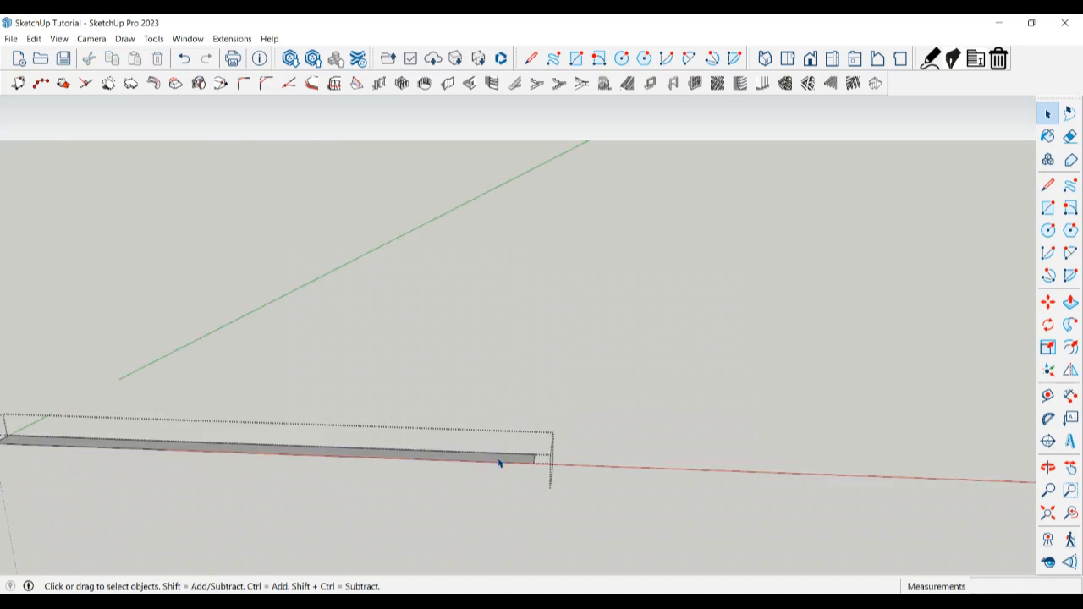
pyautogui.press('p')
pyautogui.click(496, 465)
pyautogui.click(486, 460)
pyautogui.write('1')
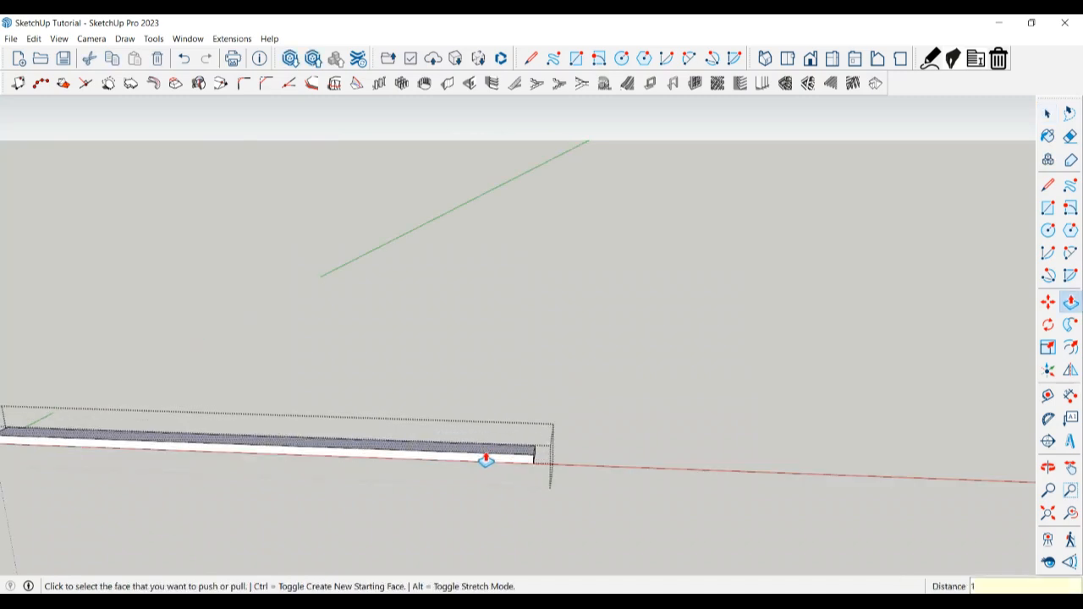
pyautogui.write('00')
pyautogui.press('Return')
pyautogui.moveTo(831, 423); pyautogui.dragTo(662, 456, button='middle')
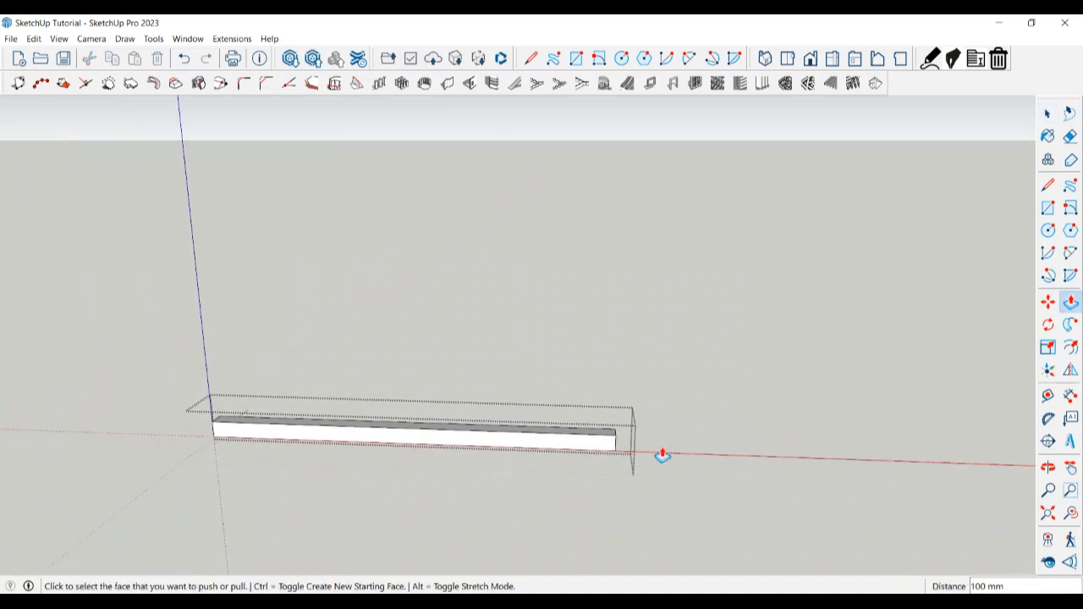
pyautogui.press('space')
pyautogui.scroll(-3, 592, 449)
pyautogui.click(363, 486)
# Step: Place a vertical guide on the beam's front face, 100 mm in from the vertical edge at its near end
pyautogui.moveTo(363, 486); pyautogui.dragTo(352, 429, button='middle')
pyautogui.scroll(-2, 344, 437)
pyautogui.scroll(2, 375, 460)
pyautogui.scroll(1, 326, 444)
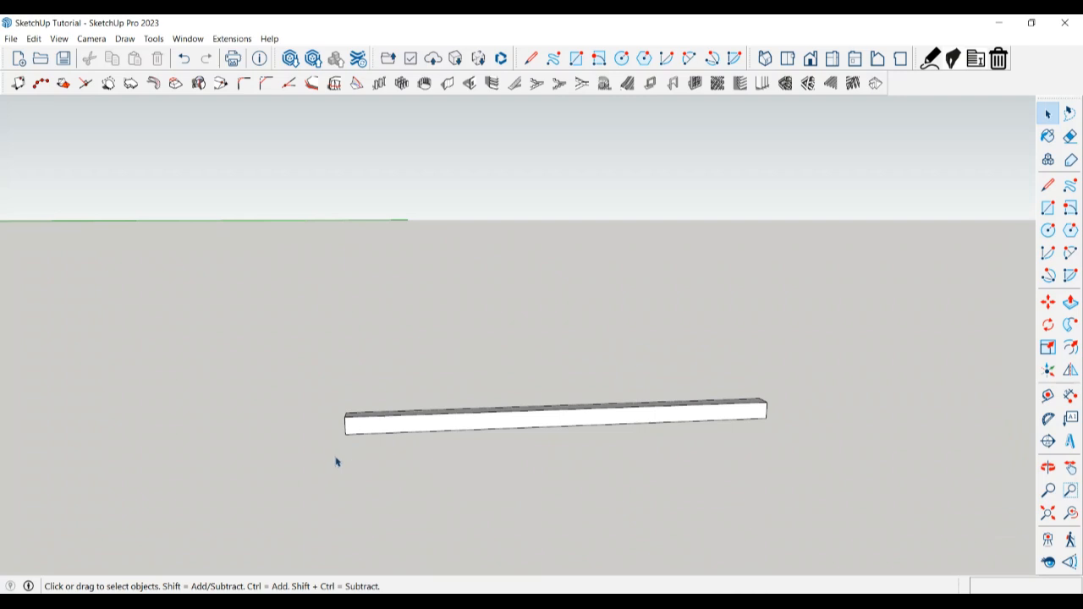
pyautogui.scroll(3, 344, 437)
pyautogui.moveTo(370, 445); pyautogui.dragTo(351, 423, button='middle')
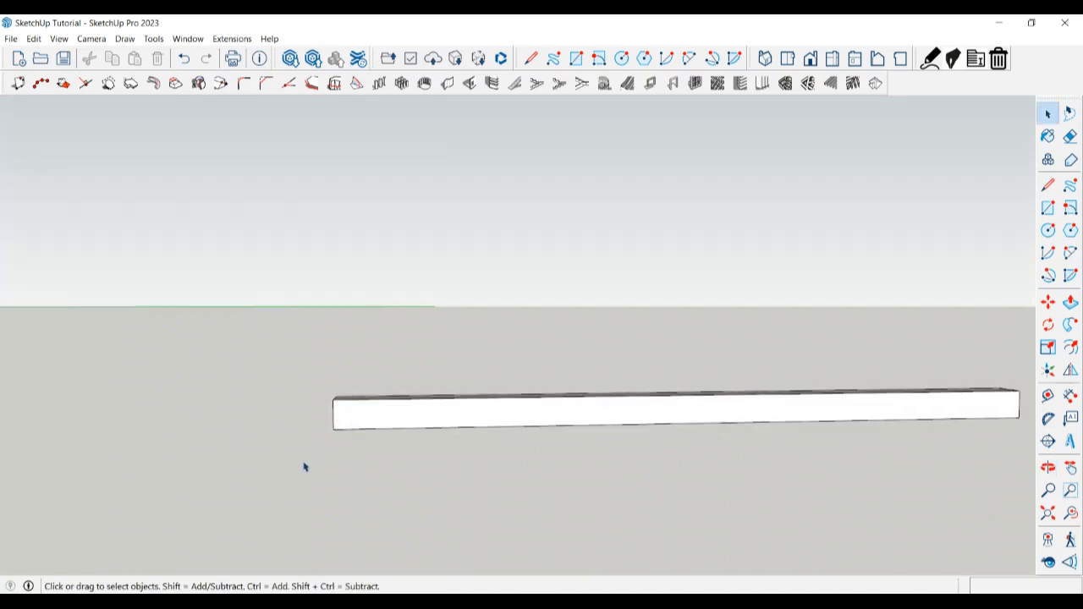
pyautogui.press('t')
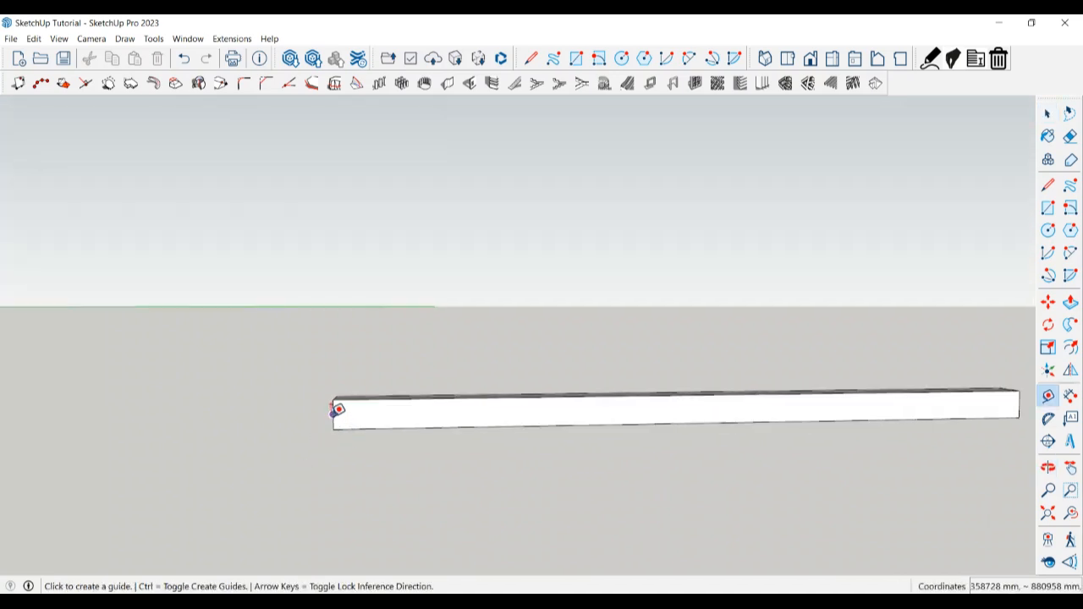
pyautogui.click(333, 415)
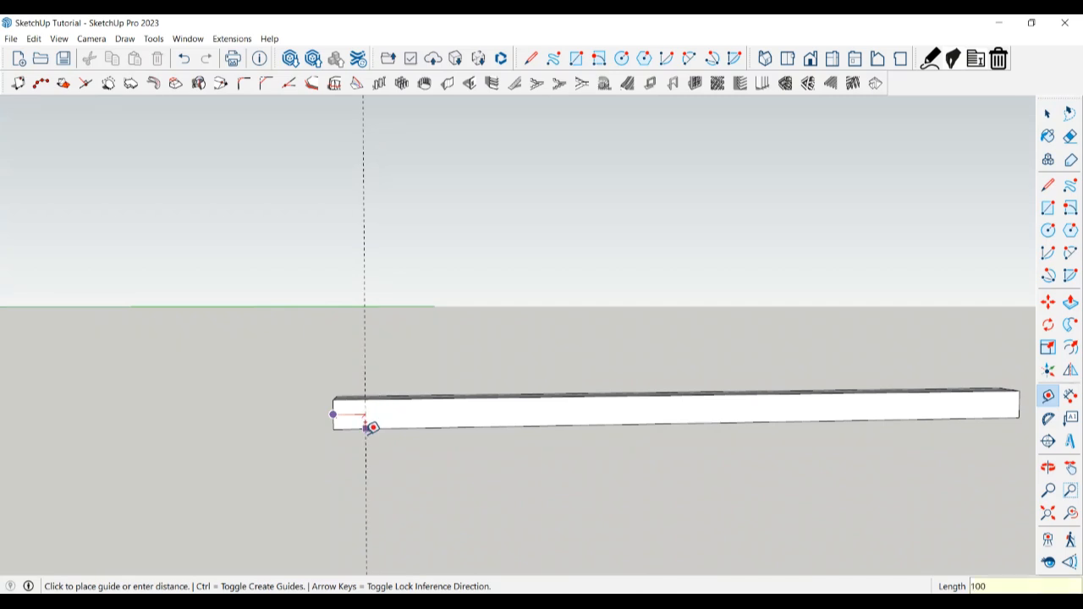
pyautogui.click(370, 427)
pyautogui.press('space')
# Step: Draw a diagonal from the beam's upper end corner to the guide's intersection with the lower edge, and place a guide along it
pyautogui.press('l')
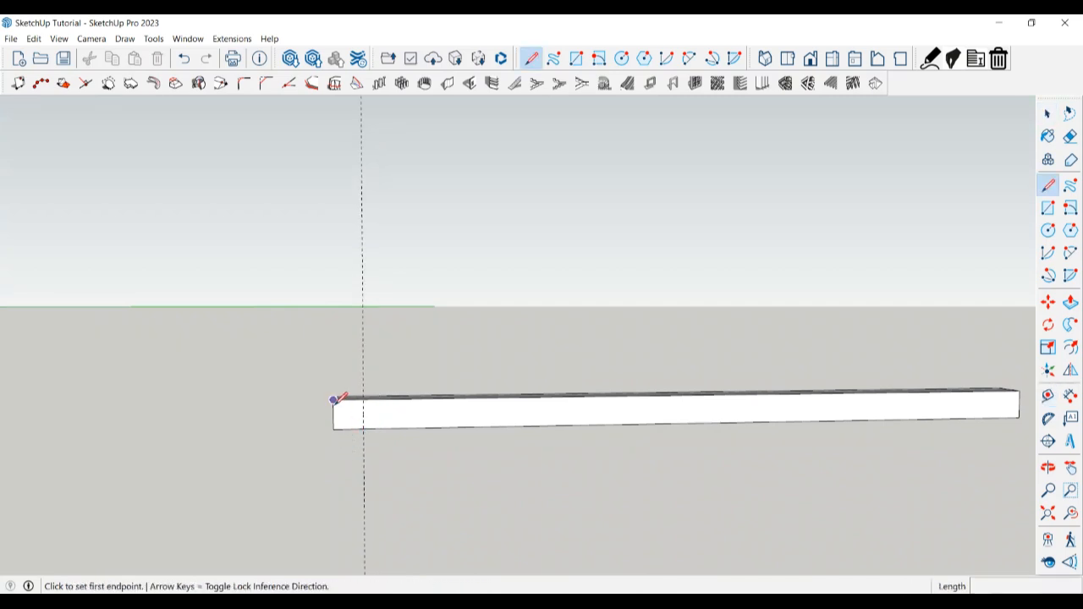
pyautogui.click(333, 399)
pyautogui.click(364, 426)
pyautogui.press('space')
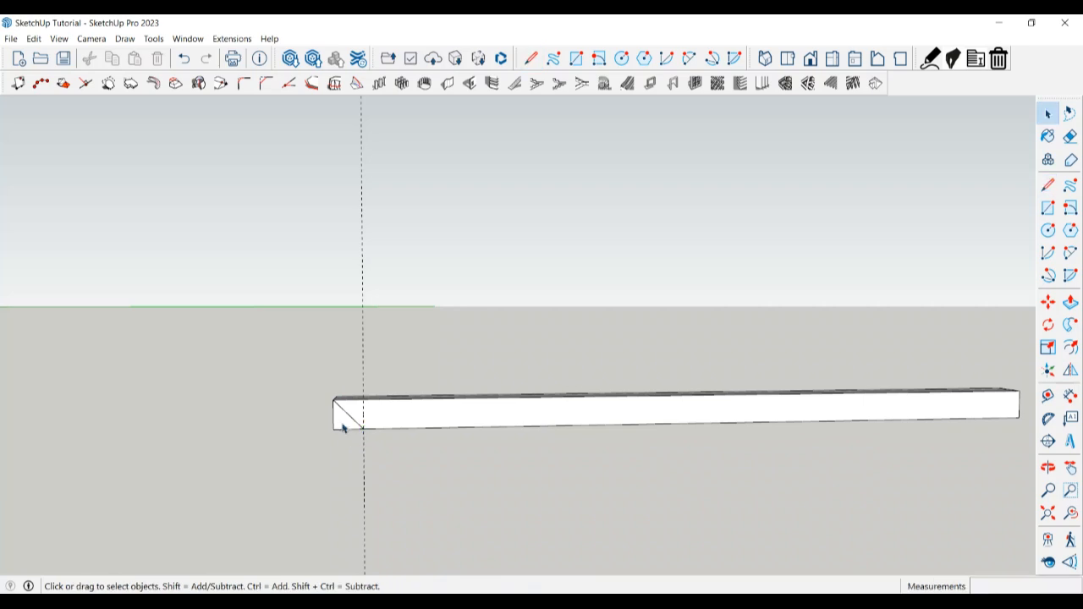
pyautogui.press('t')
pyautogui.click(347, 412)
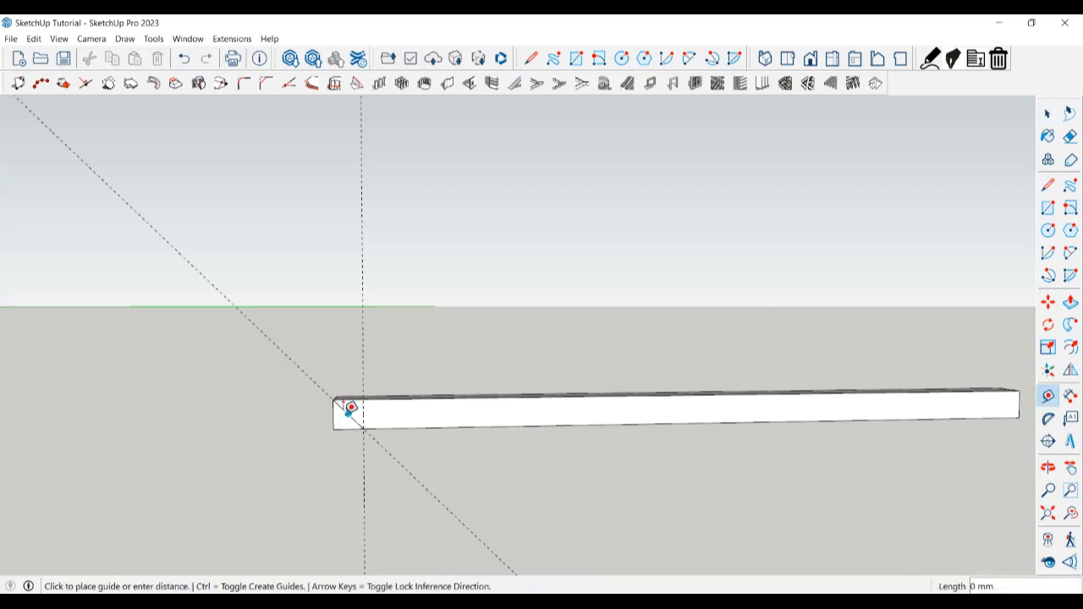
pyautogui.click(347, 408)
pyautogui.press('space')
# Step: Open the beam group and draw the diagonal on its front face, from the upper end corner to the guide intersection
pyautogui.moveTo(319, 455); pyautogui.dragTo(344, 440, button='middle')
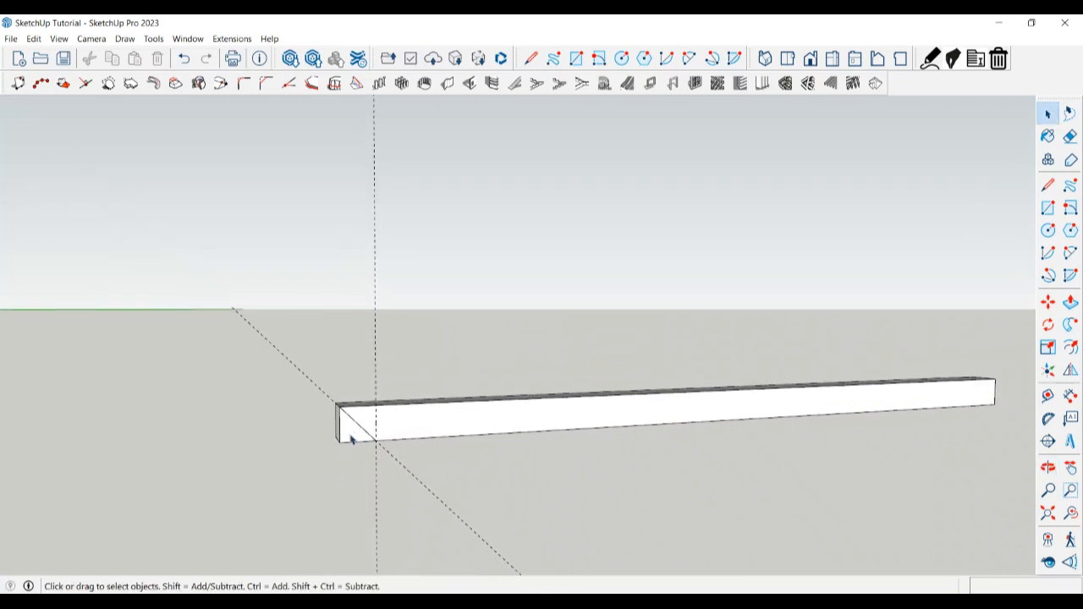
pyautogui.tripleClick(350, 439)
pyautogui.press('l')
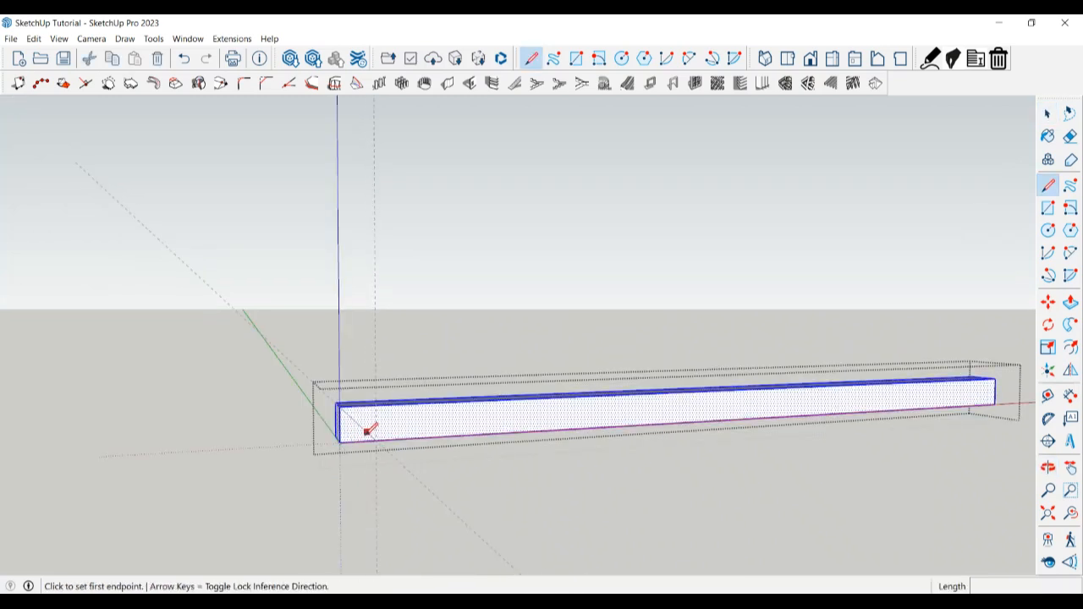
pyautogui.click(377, 438)
pyautogui.press('space')
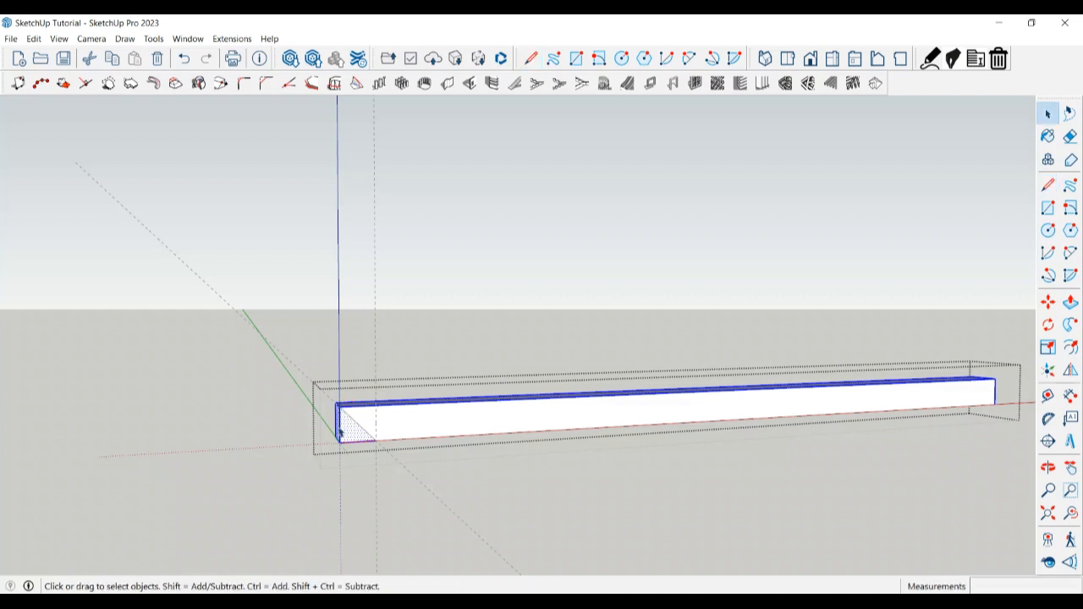
# Step: Push the triangular end face through the beam's thickness to cut the end at an angle, and close the group
pyautogui.click(345, 436)
pyautogui.press('p')
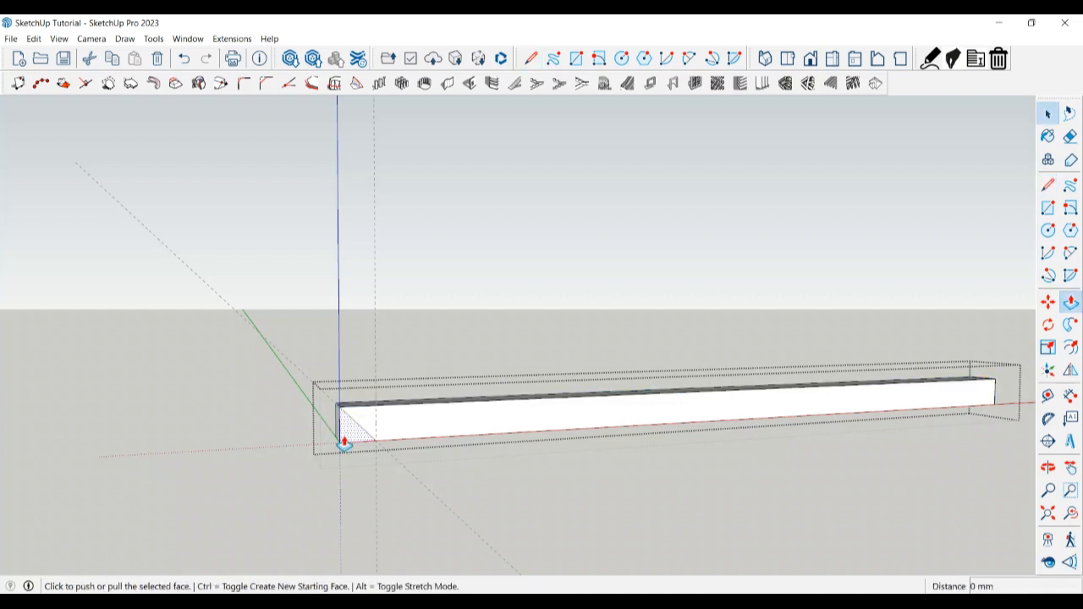
pyautogui.click(345, 439)
pyautogui.click(321, 440)
pyautogui.press('space')
pyautogui.scroll(-2, 117, 397)
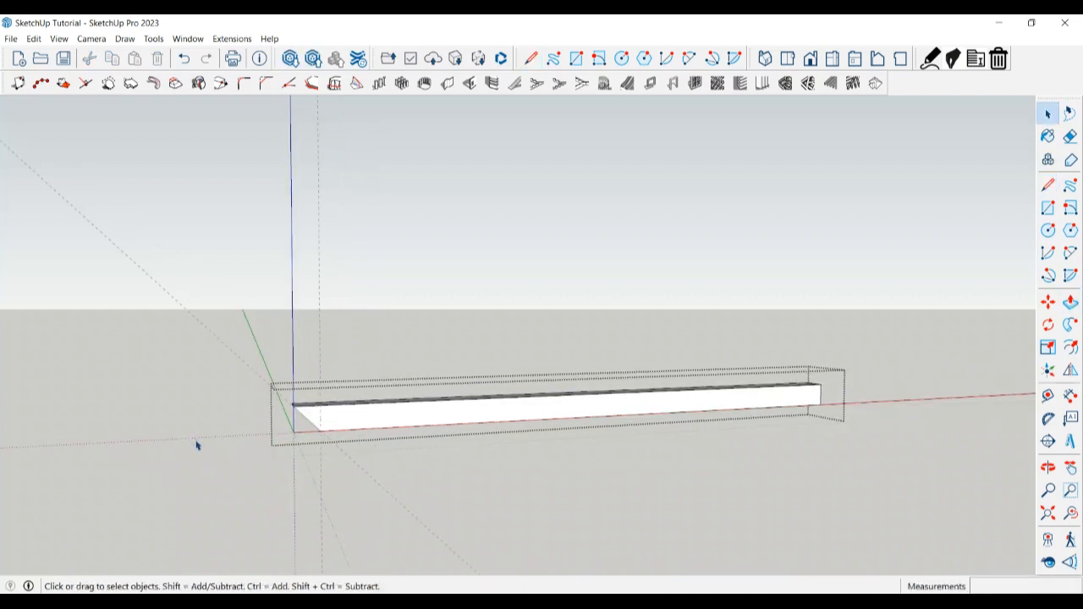
pyautogui.click(196, 442)
# Step: Place a guide along the lower front edge of the beam
pyautogui.moveTo(329, 480)
pyautogui.mouseDown(button='middle')
pyautogui.moveTo(254, 468)
pyautogui.moveTo(363, 500)
pyautogui.moveTo(321, 484)
pyautogui.moveTo(344, 438)
pyautogui.moveTo(339, 480)
pyautogui.mouseUp(button='middle')
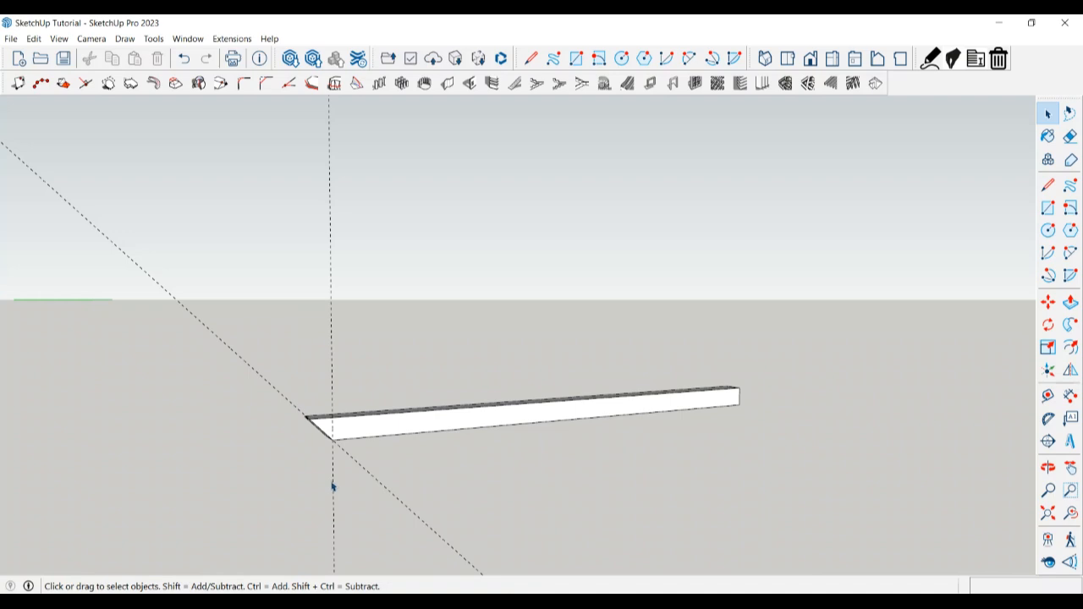
pyautogui.press('t')
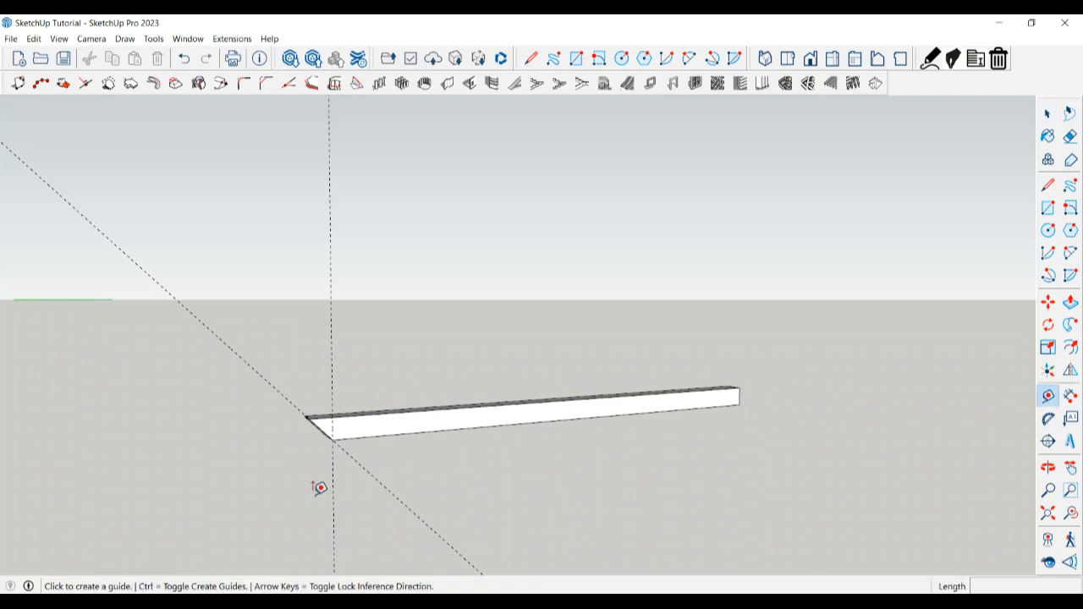
pyautogui.click(356, 436)
pyautogui.press('space')
pyautogui.moveTo(356, 445); pyautogui.dragTo(450, 451, button='middle')
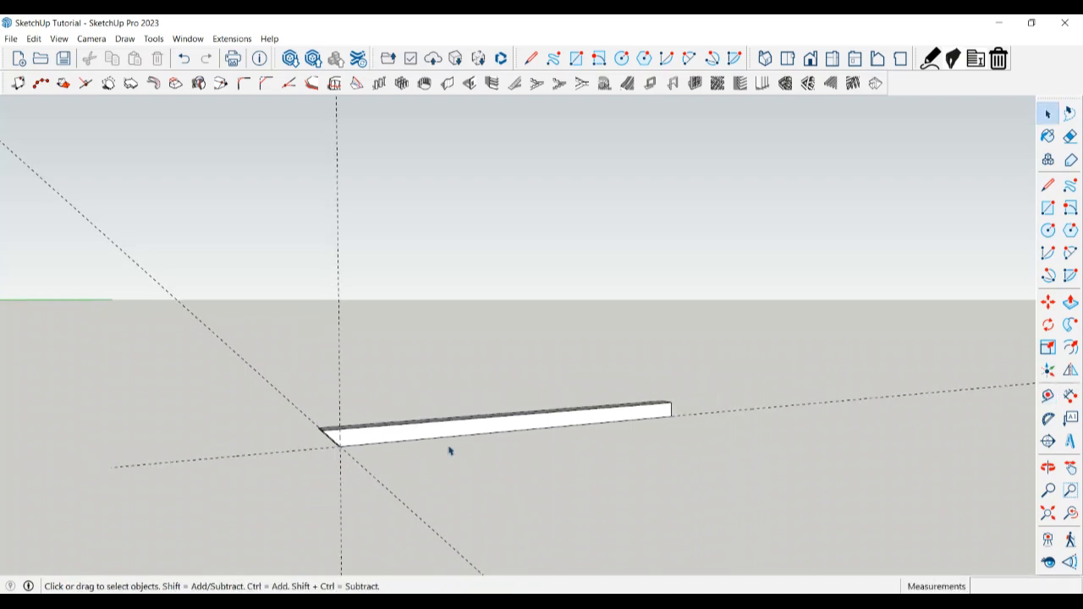
# Step: Rotate the beam upward in the plane perpendicular to the green axis, about the lower corner at its cut end
pyautogui.click(479, 429)
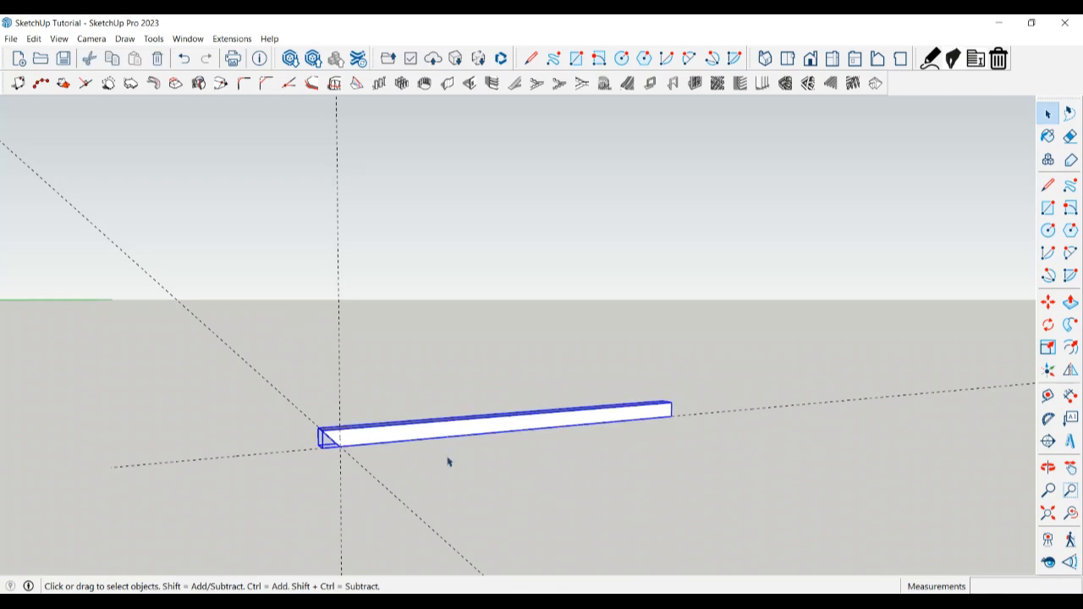
pyautogui.click(1048, 324)
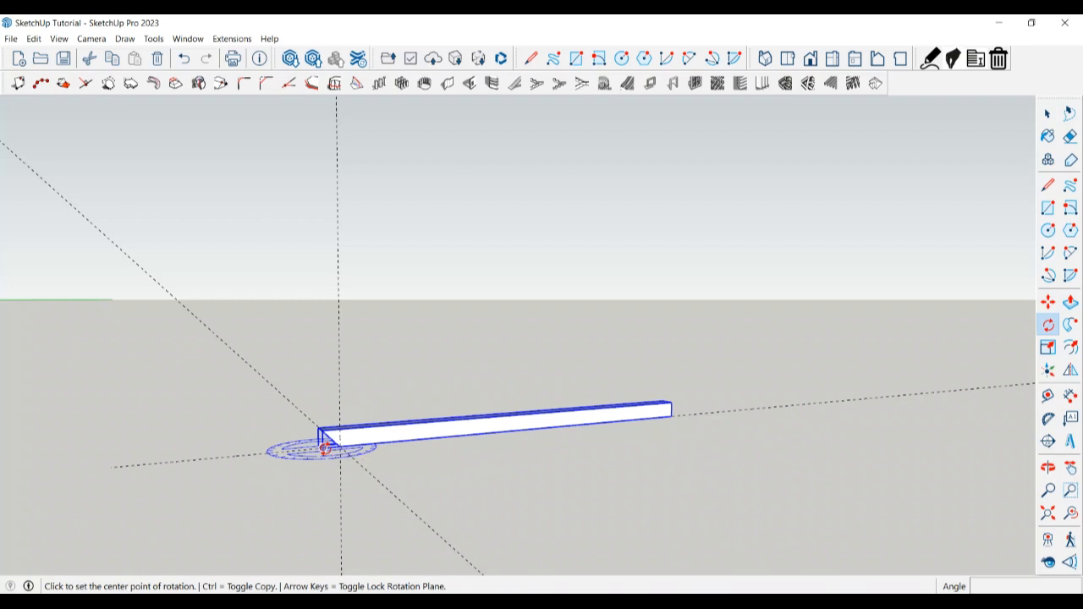
pyautogui.press('Left')
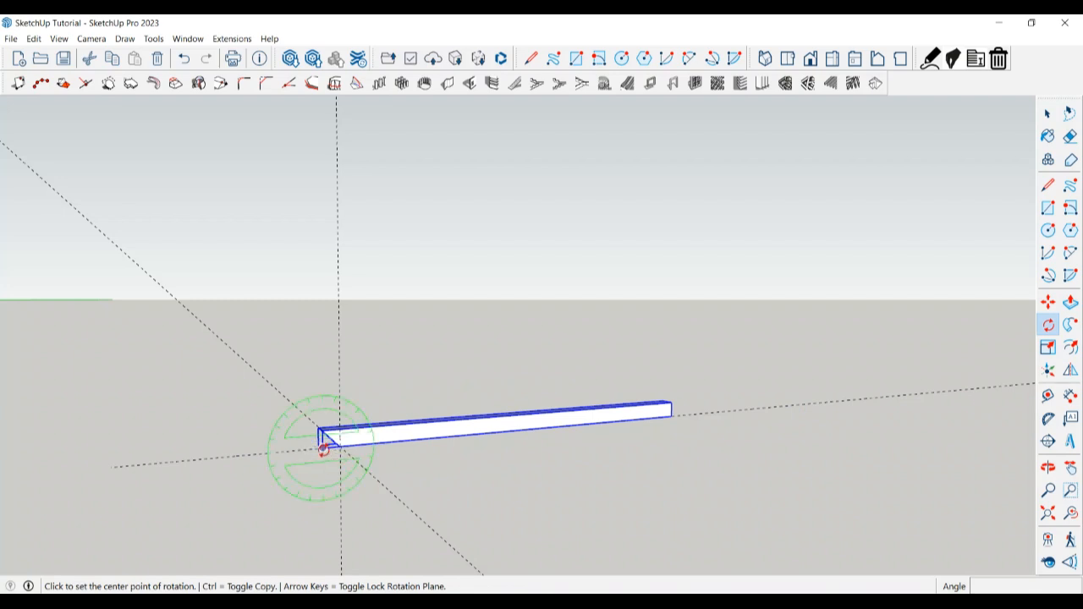
pyautogui.click(322, 447)
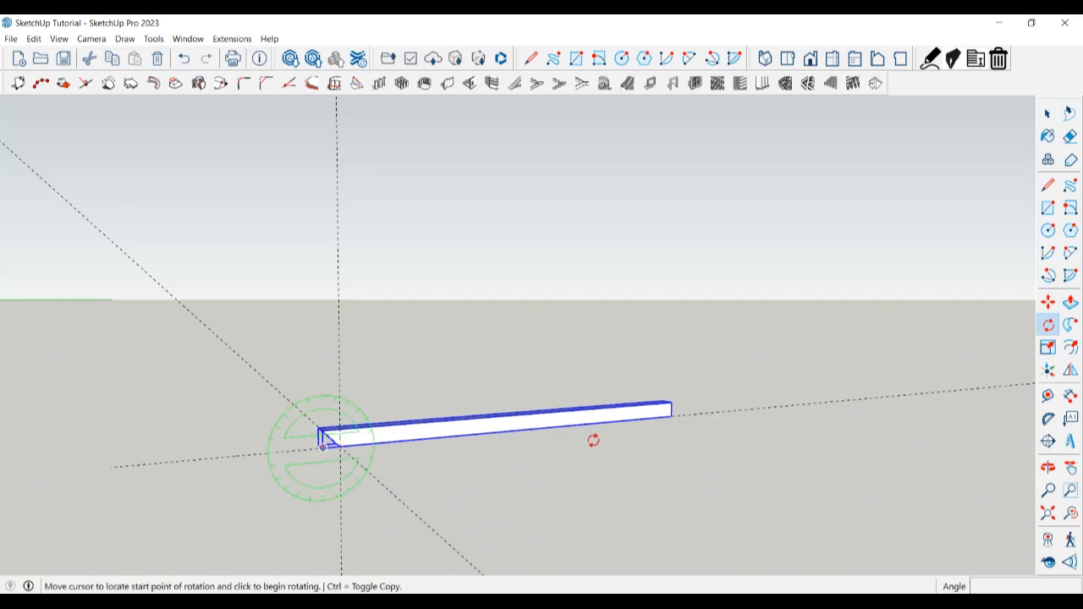
pyautogui.click(669, 416)
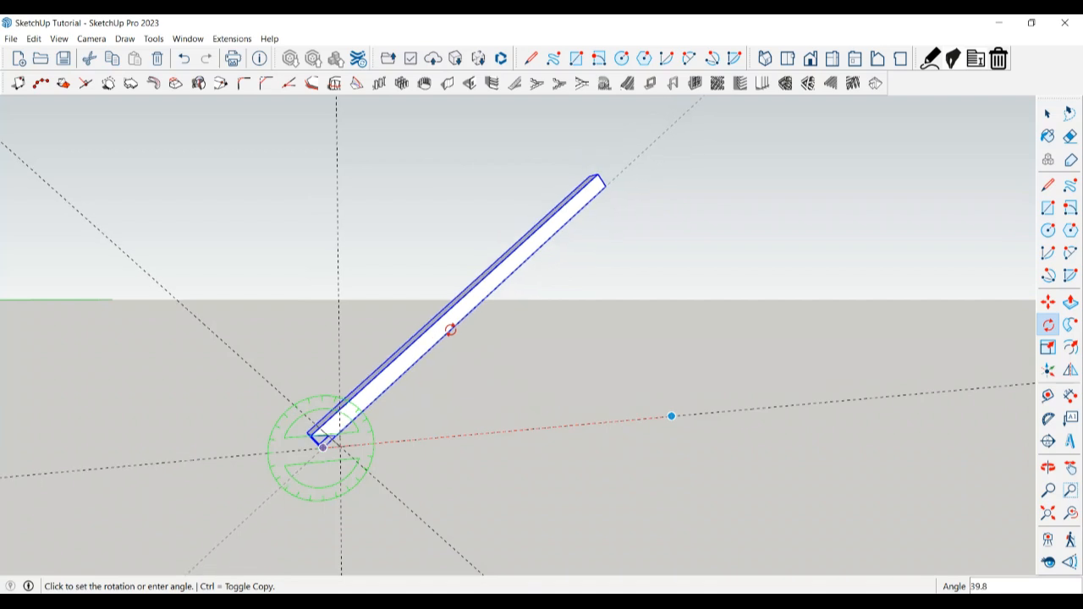
pyautogui.press('Return')
pyautogui.press('space')
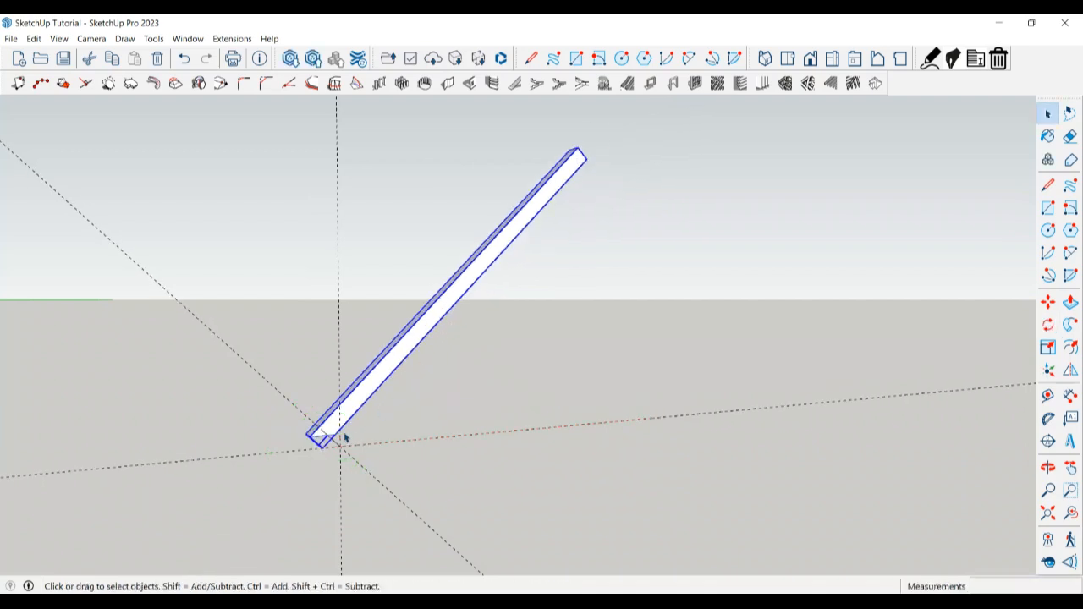
# Step: Move the beam by the lower corner of its angled cut onto the intersection of the guides
pyautogui.scroll(2, 330, 436)
pyautogui.press('m')
pyautogui.scroll(2, 321, 440)
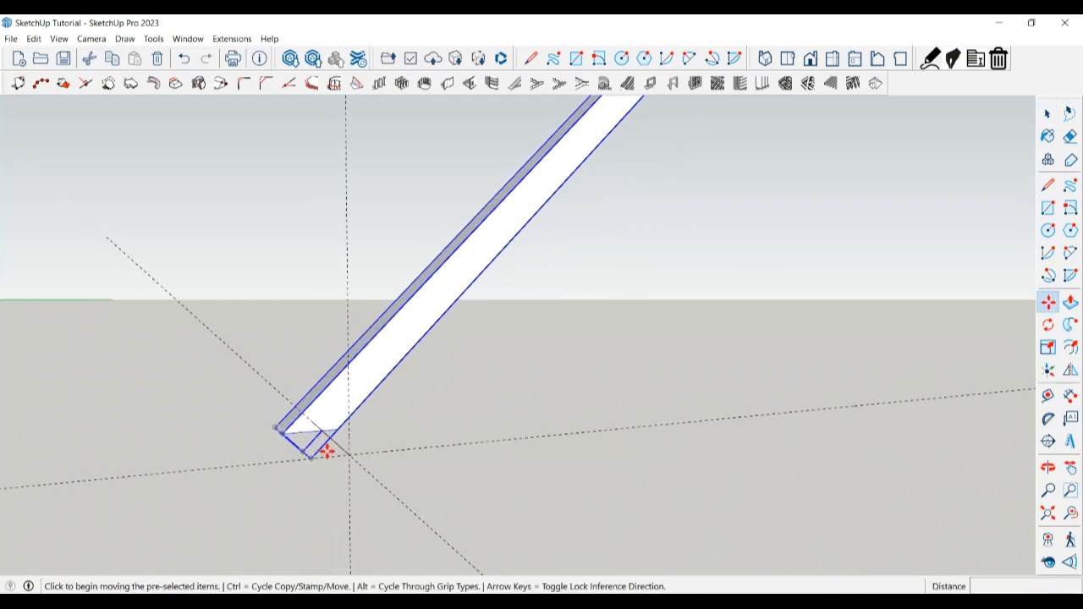
pyautogui.click(336, 426)
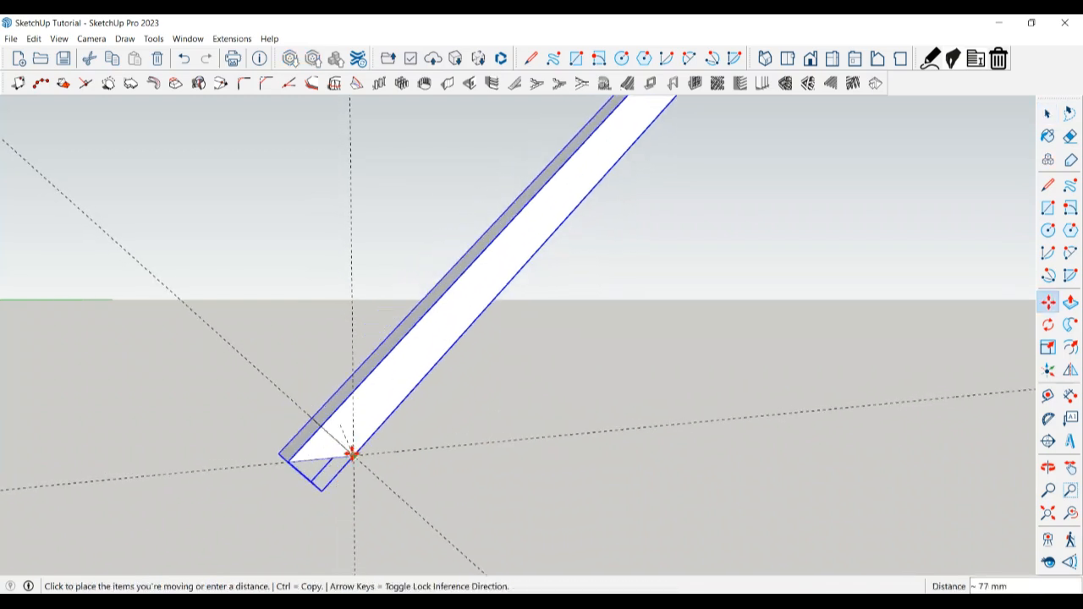
pyautogui.click(351, 451)
pyautogui.press('space')
pyautogui.click(430, 482)
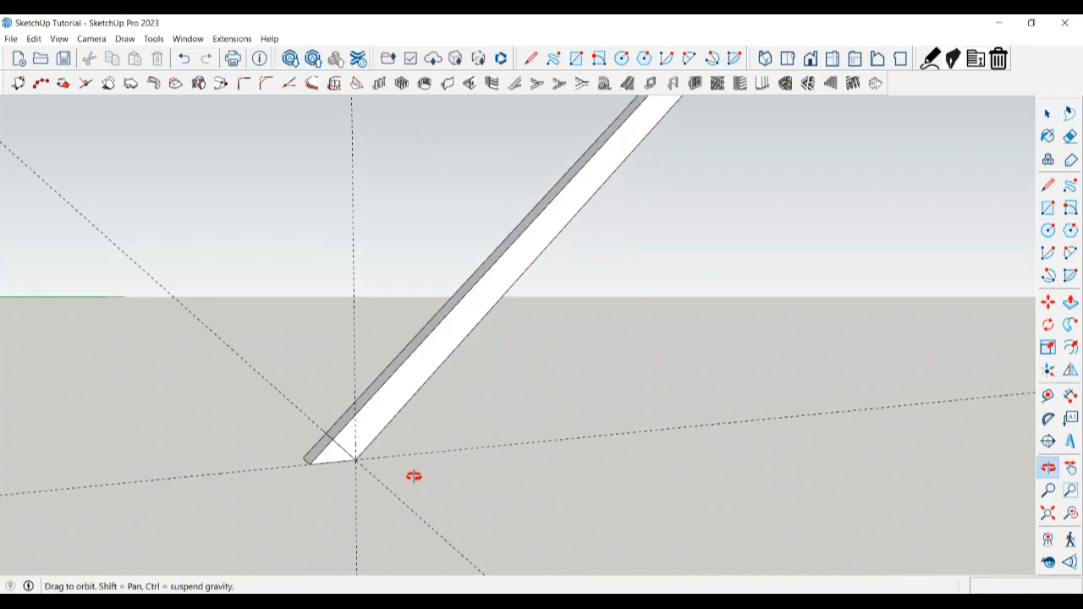
# Step: Examine the tilted beam's angled base against the guides and its uncut upper end
pyautogui.moveTo(414, 476); pyautogui.dragTo(421, 499, button='middle')
pyautogui.scroll(-2, 421, 497)
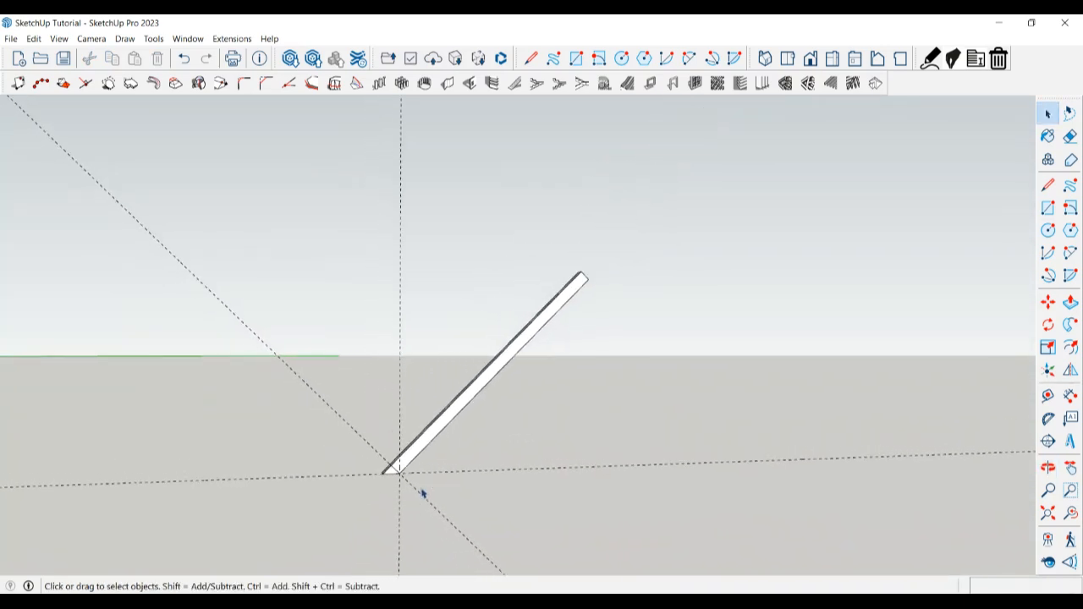
pyautogui.scroll(3, 437, 435)
pyautogui.moveTo(437, 435); pyautogui.dragTo(394, 485, button='middle')
pyautogui.scroll(2, 386, 483)
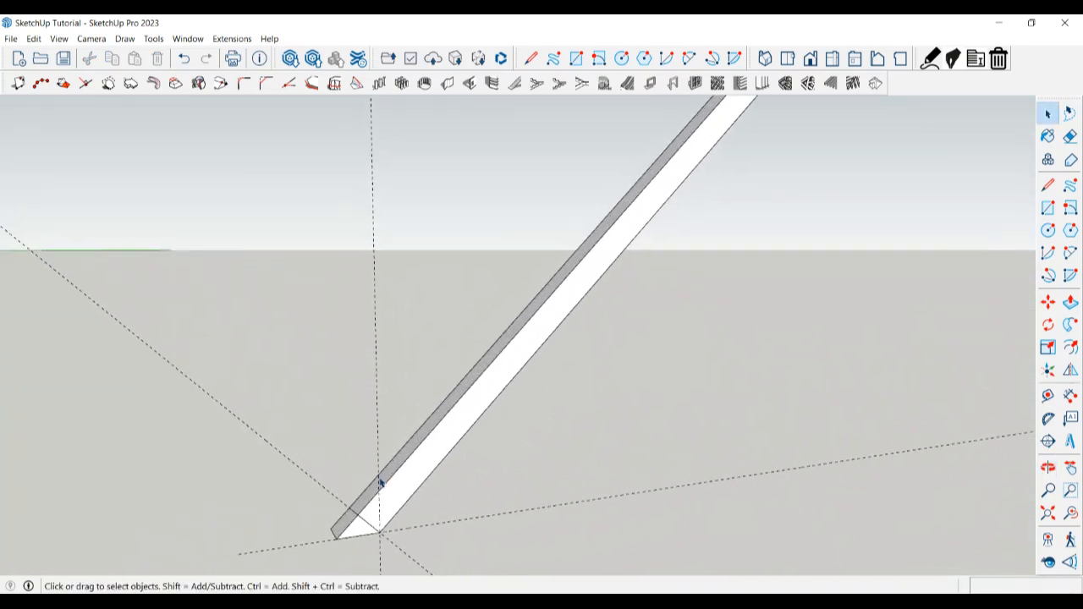
pyautogui.scroll(-3, 359, 500)
pyautogui.moveTo(510, 459); pyautogui.dragTo(525, 472, button='middle')
pyautogui.scroll(2, 591, 263)
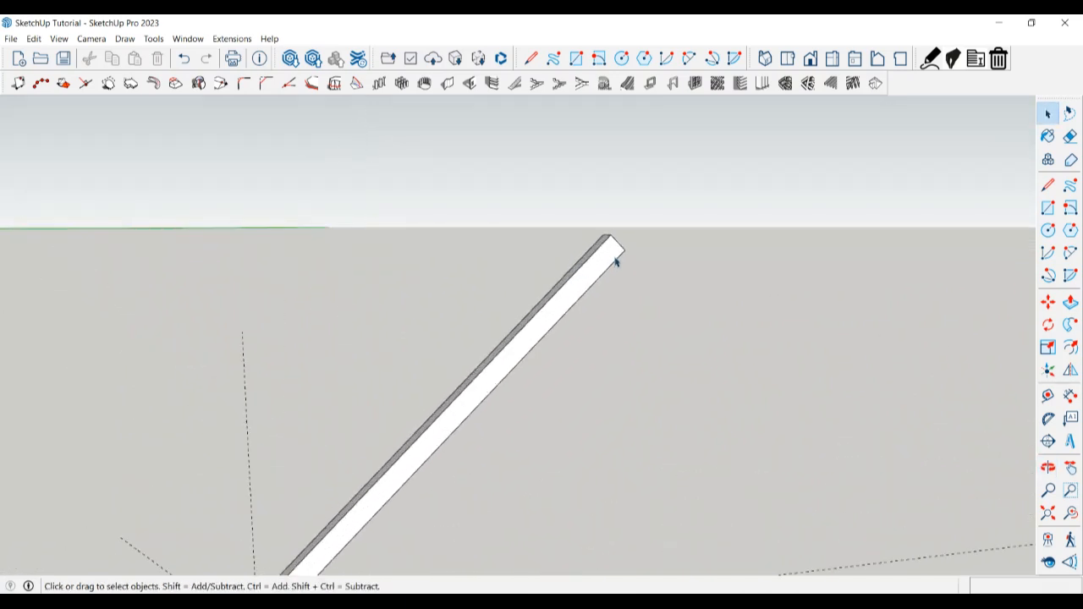
pyautogui.moveTo(617, 261); pyautogui.dragTo(483, 310, button='middle')
pyautogui.scroll(-2, 531, 319)
pyautogui.scroll(3, 592, 279)
pyautogui.scroll(-2, 584, 303)
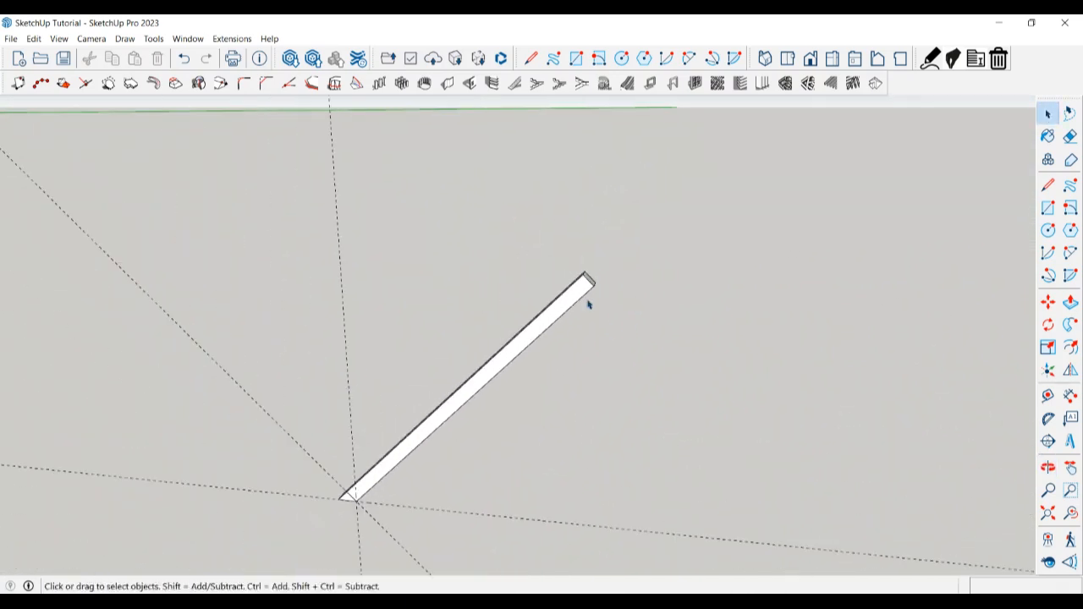
# Step: Place a guide parallel to the horizontal base guide through the lower corner of the beam's upper end
pyautogui.press('t')
pyautogui.click(455, 511)
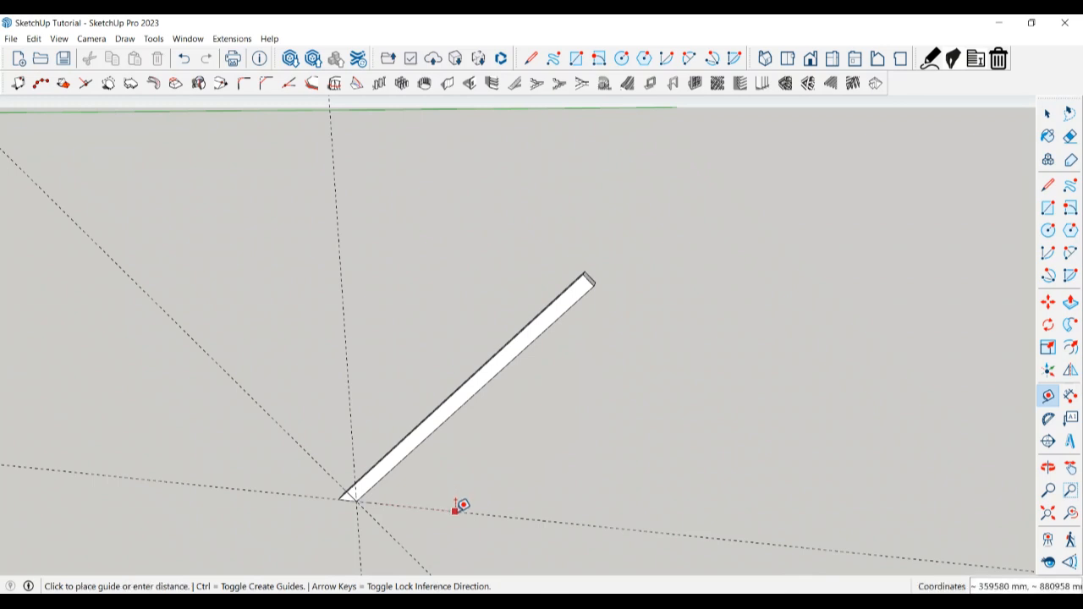
pyautogui.click(593, 286)
pyautogui.press('space')
pyautogui.scroll(2, 558, 303)
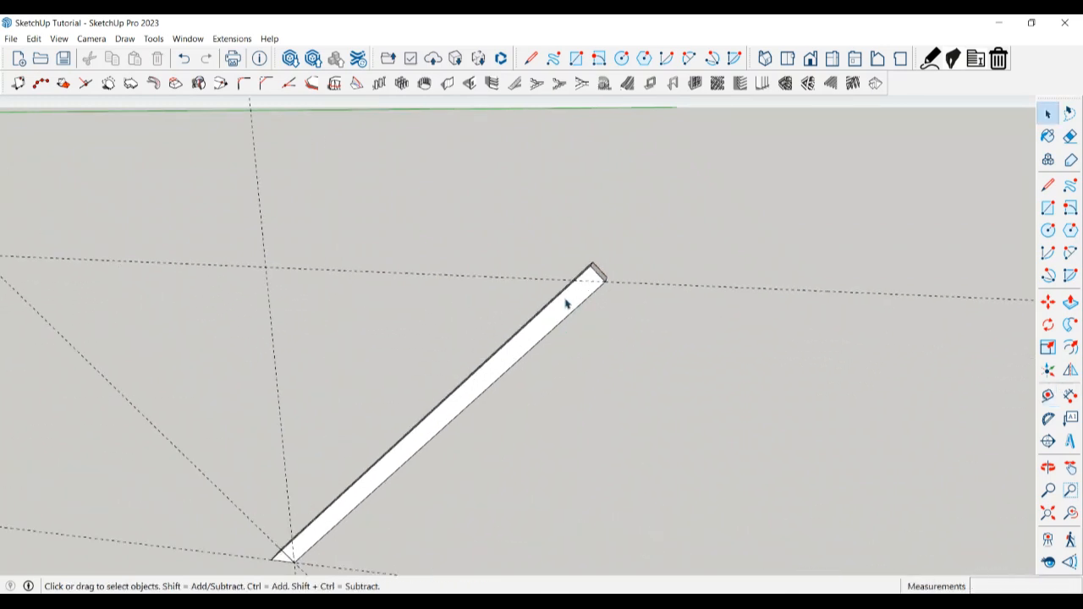
# Step: Inside the beam group, draw a line along the upper guide and push the triangular end piece through the thickness to cut it horizontally
pyautogui.doubleClick(590, 291)
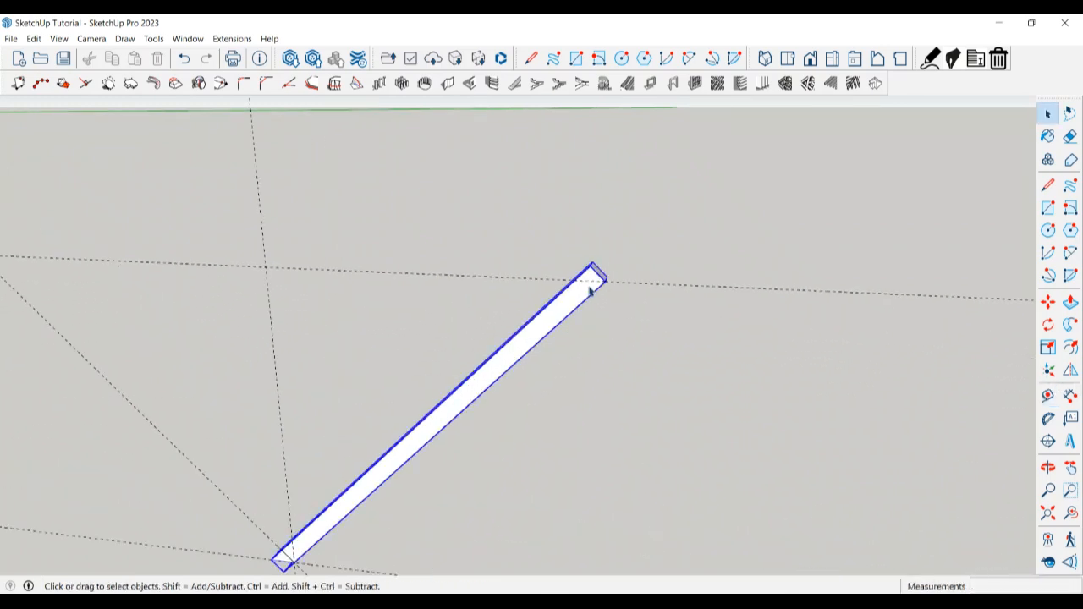
pyautogui.scroll(2, 581, 297)
pyautogui.press('l')
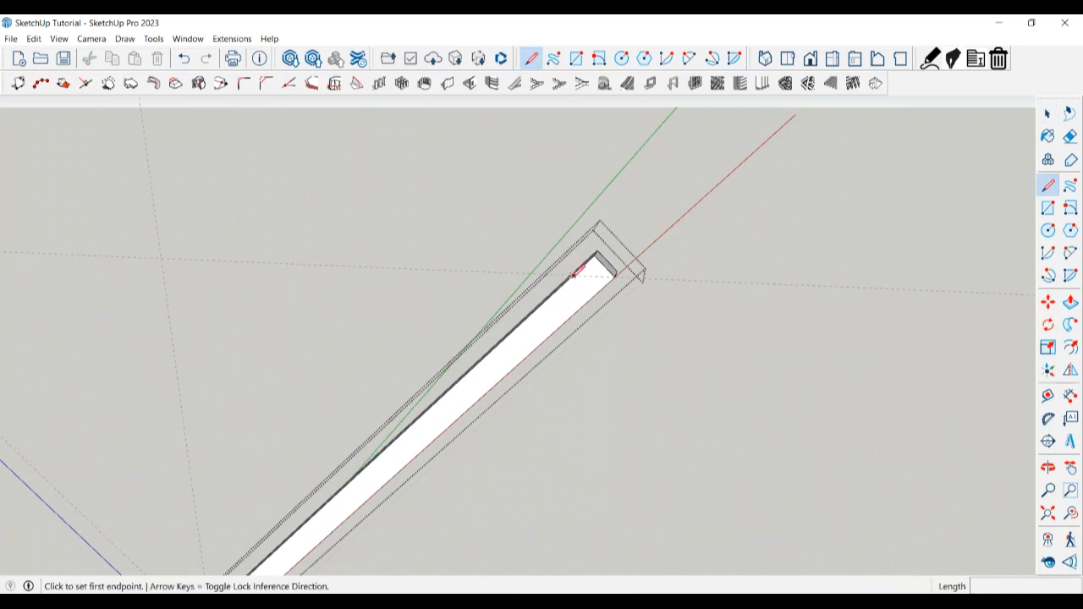
pyautogui.click(594, 277)
pyautogui.press('space')
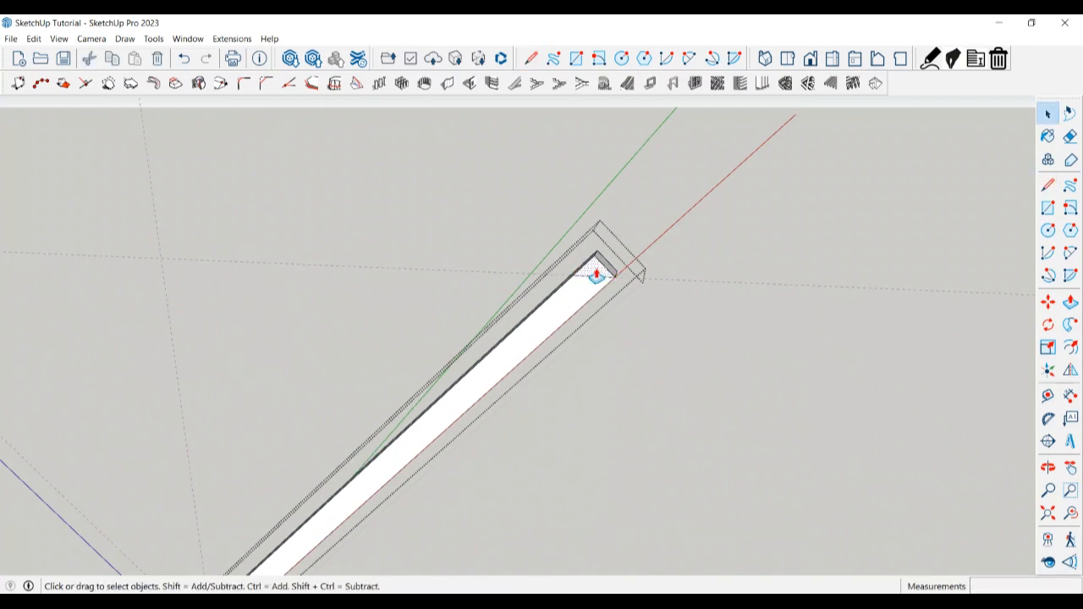
pyautogui.click(596, 274)
pyautogui.click(655, 238)
pyautogui.press('space')
pyautogui.scroll(-1, 624, 283)
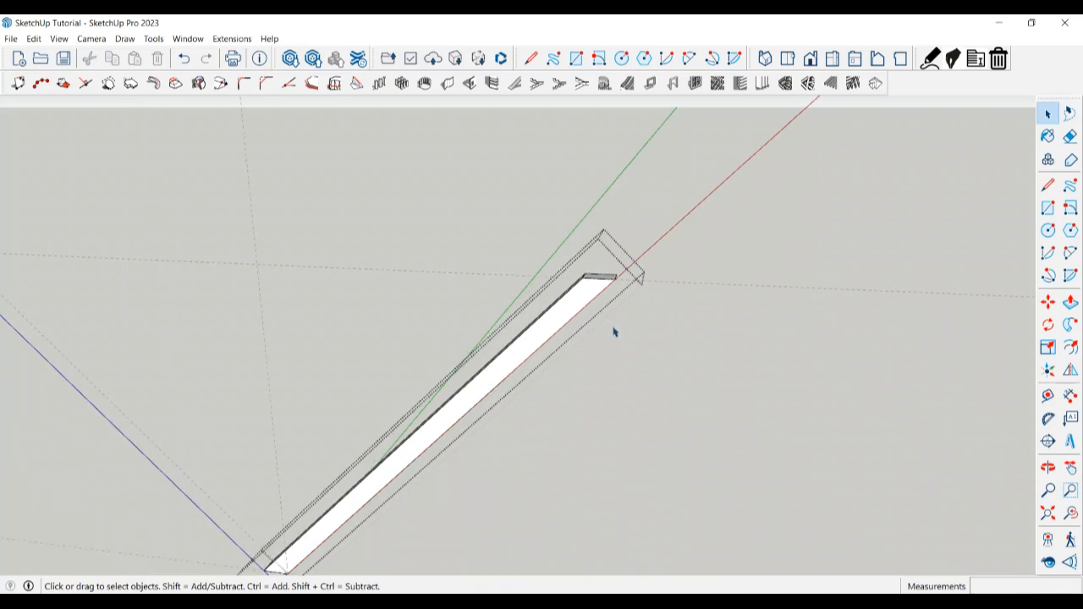
# Step: Place guides along the front and back edges of the horizontal cut face at the beam's upper end
pyautogui.moveTo(668, 331); pyautogui.dragTo(664, 390, button='middle')
pyautogui.scroll(1, 665, 389)
pyautogui.press('t')
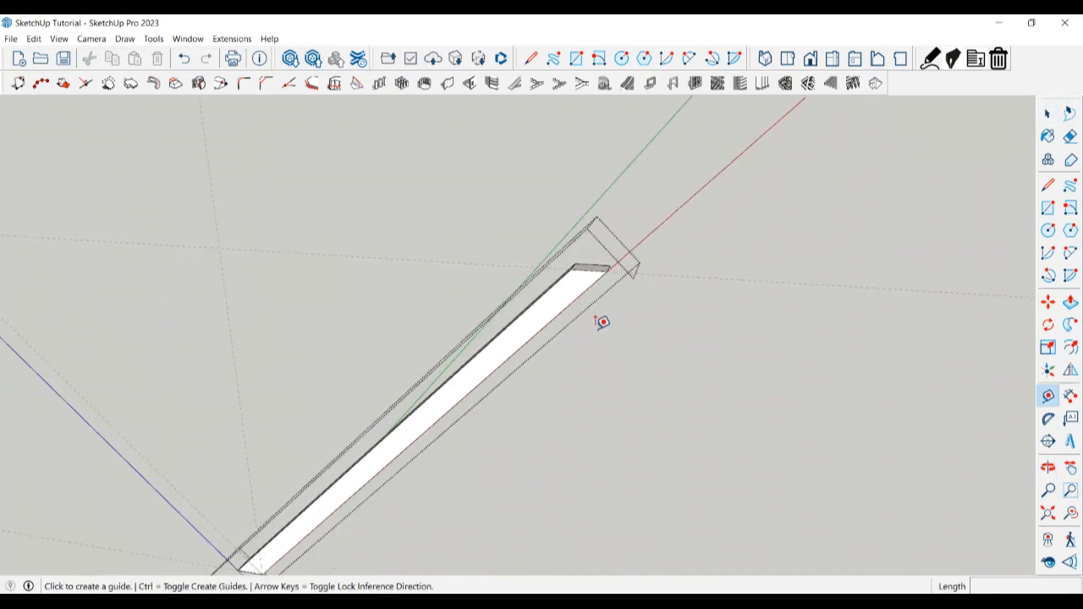
pyautogui.click(589, 269)
pyautogui.click(590, 268)
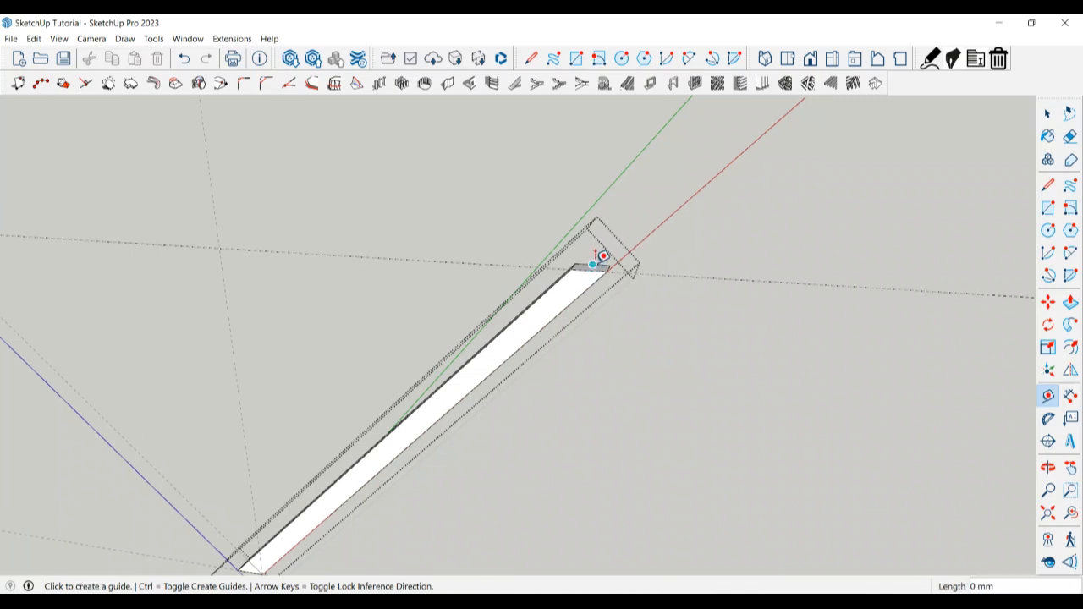
pyautogui.click(592, 264)
pyautogui.press('Escape')
pyautogui.press('space')
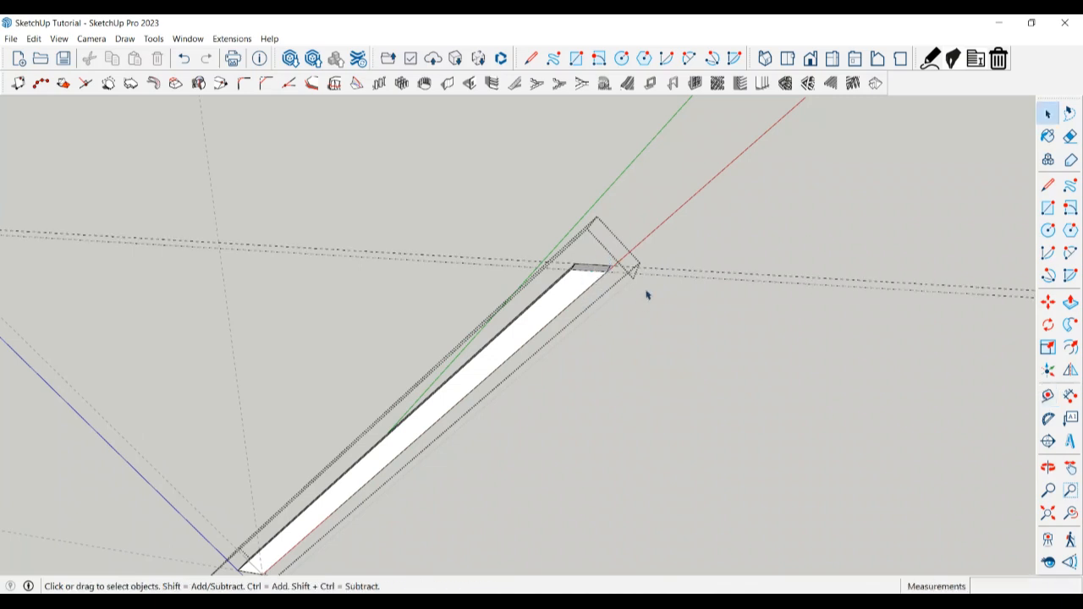
# Step: Place a guide offset outward from the short side edge of the horizontal cut face, parallel to that edge
pyautogui.scroll(2, 584, 339)
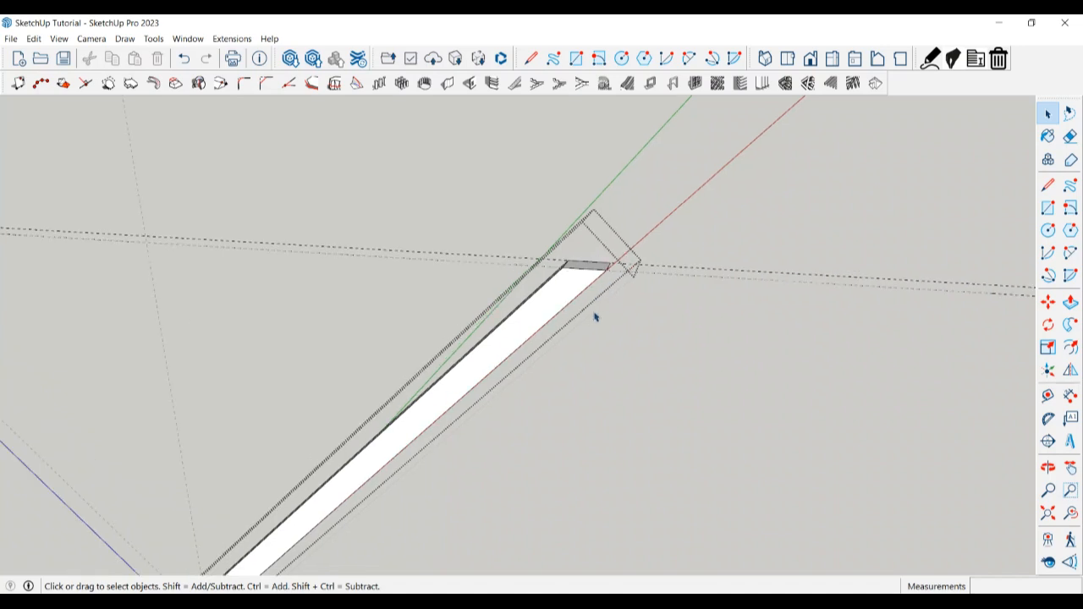
pyautogui.moveTo(588, 311); pyautogui.dragTo(613, 326, button='middle')
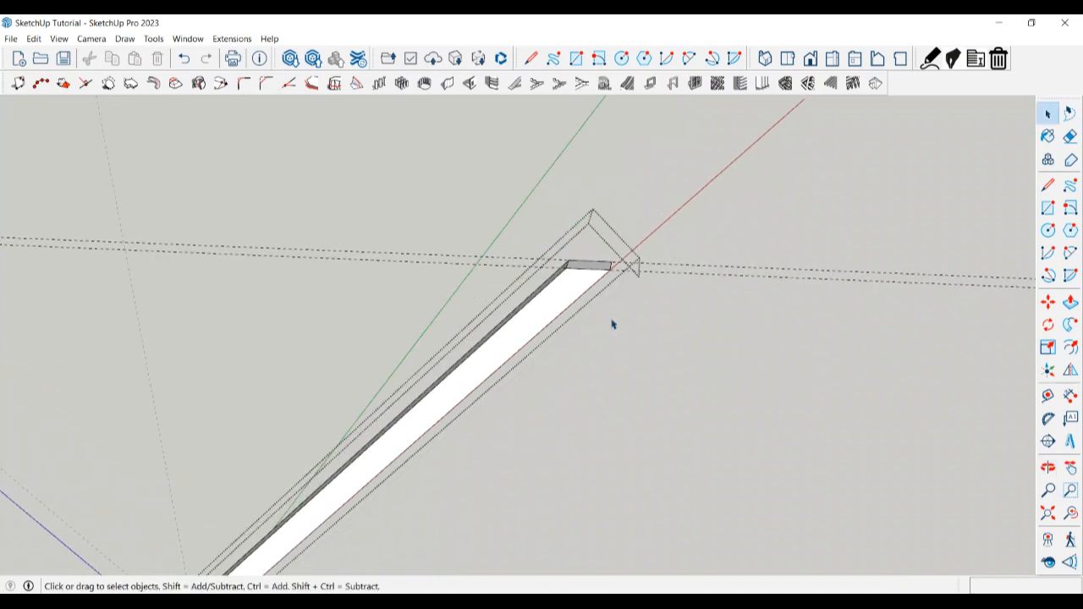
pyautogui.press('t')
pyautogui.scroll(1, 605, 254)
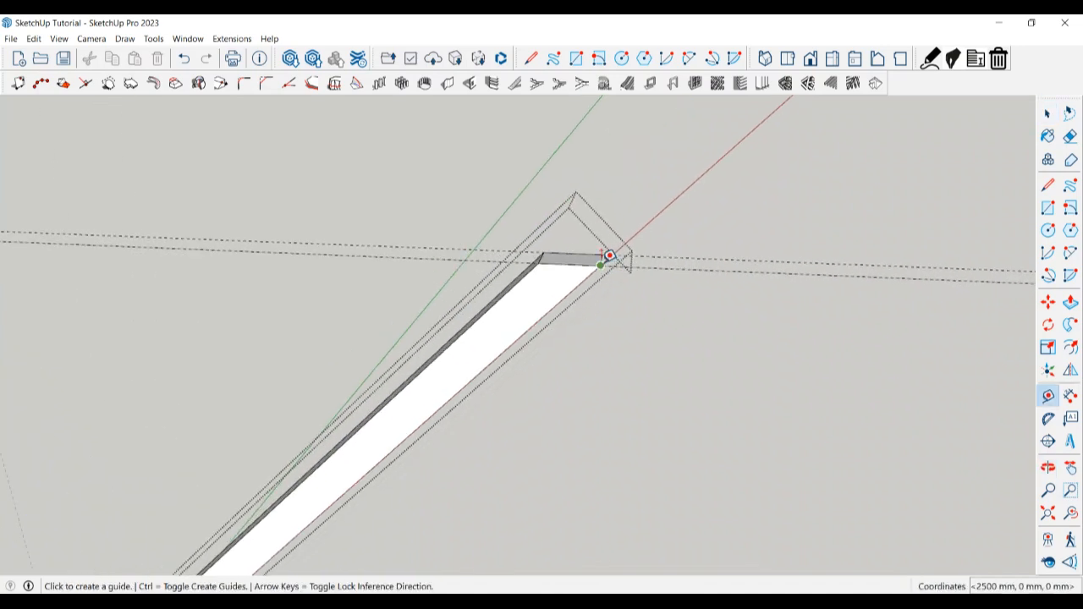
pyautogui.scroll(1, 607, 250)
pyautogui.scroll(1, 607, 250)
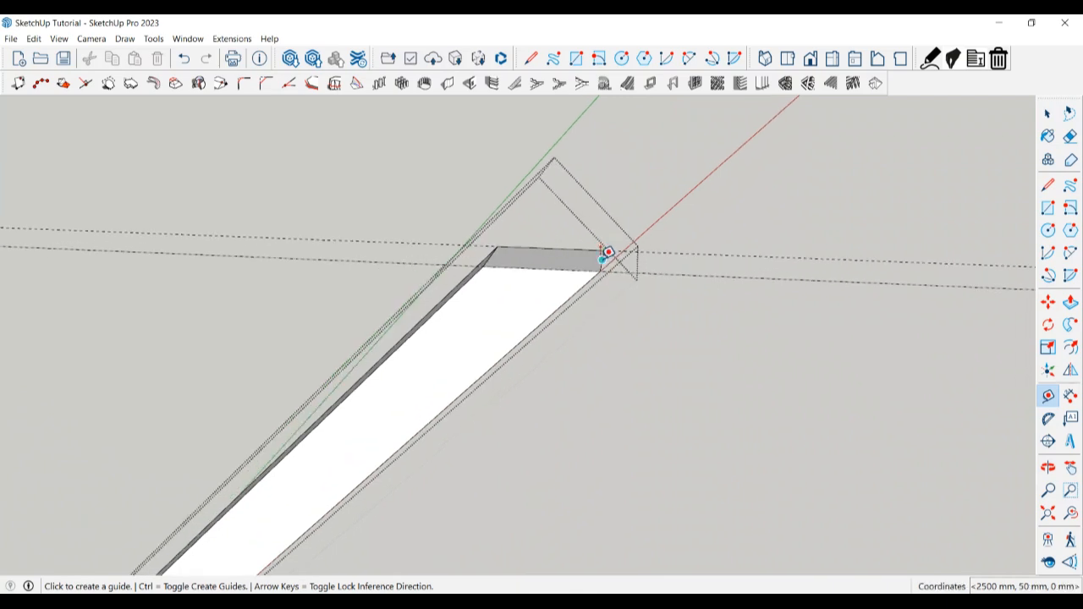
pyautogui.click(602, 257)
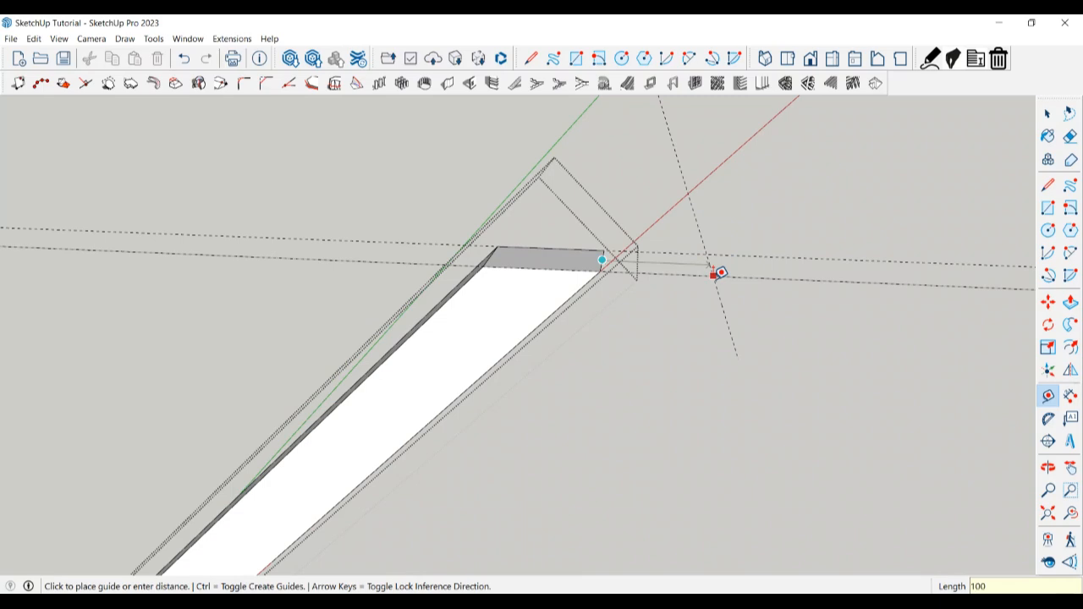
pyautogui.press('Return')
pyautogui.press('space')
pyautogui.scroll(-3, 608, 326)
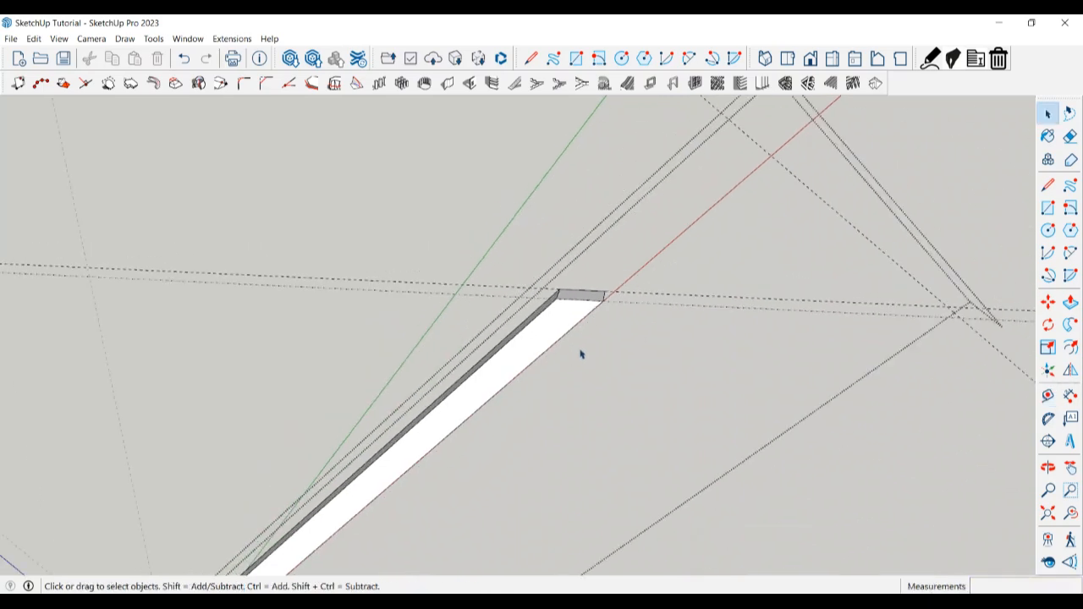
# Step: Draw lines along the guides to form a horizontal strip about 1141 mm long, from the cut face's far edge to the offset guide
pyautogui.moveTo(636, 365); pyautogui.dragTo(731, 382, button='middle')
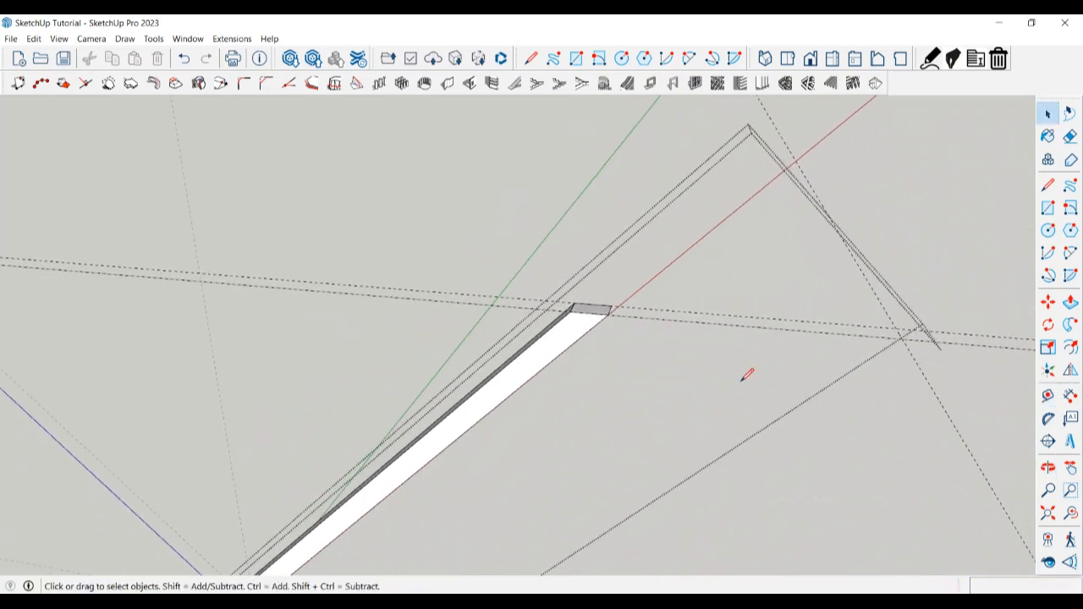
pyautogui.press('l')
pyautogui.click(902, 338)
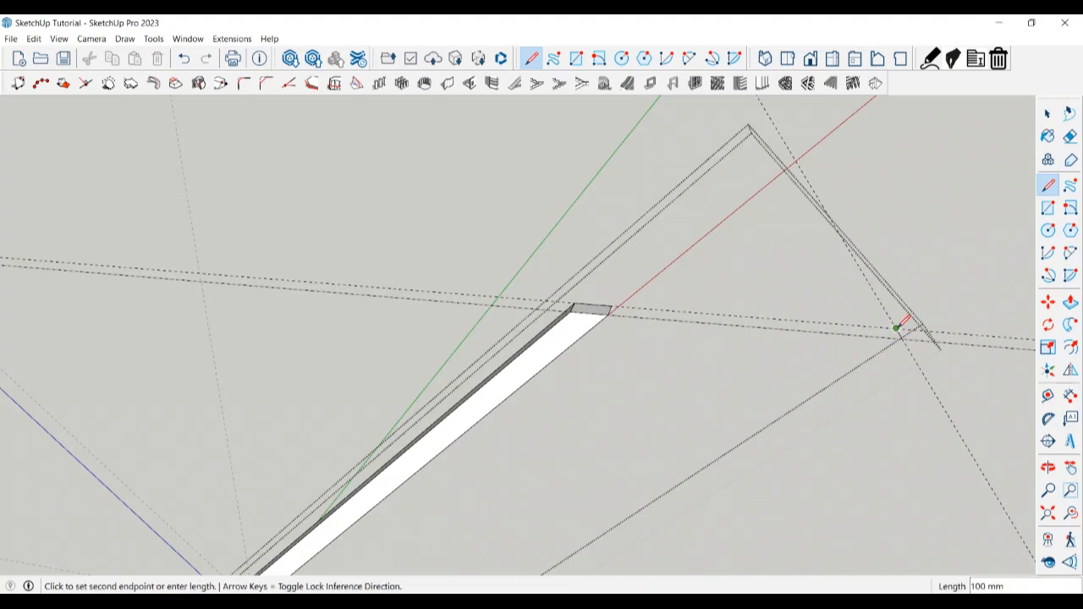
pyautogui.click(576, 302)
pyautogui.click(575, 303)
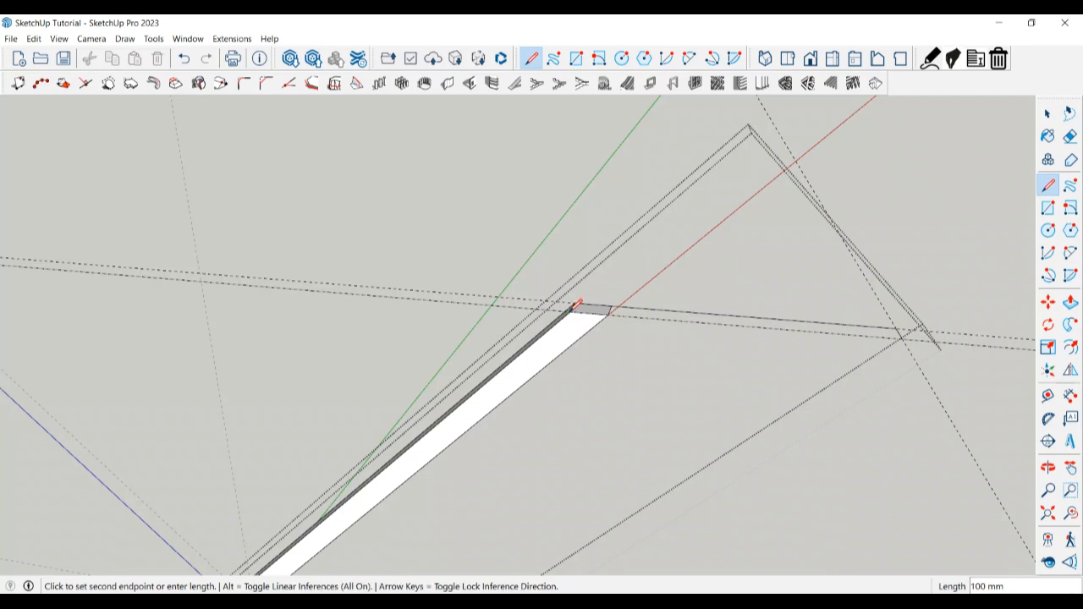
pyautogui.click(571, 311)
pyautogui.click(571, 311)
pyautogui.click(876, 336)
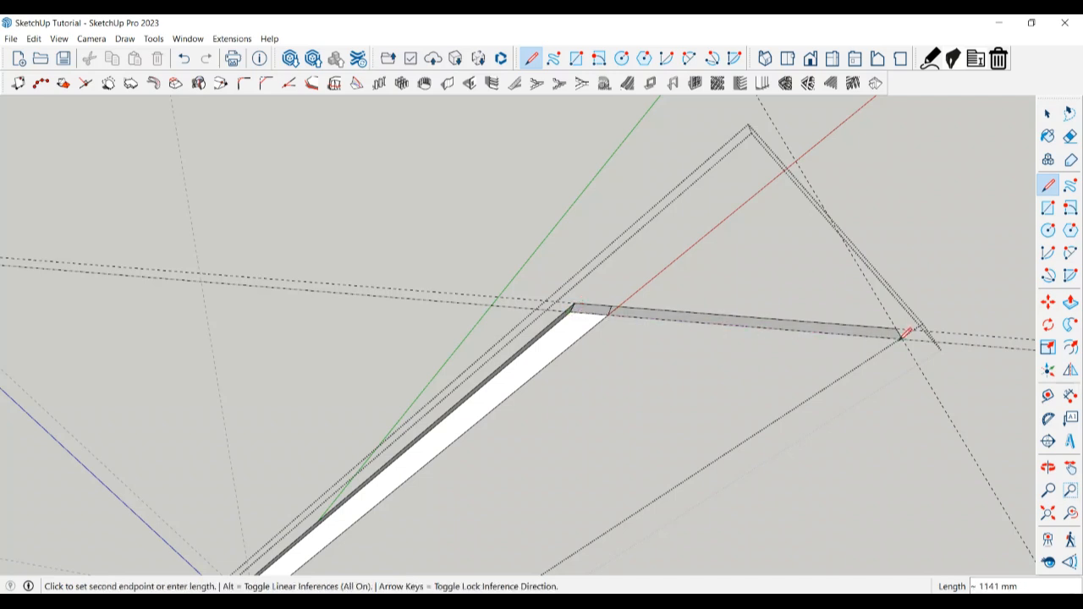
pyautogui.press('space')
# Step: Extrude the horizontal strip upward 100 mm and raise the adjoining cut face of the sloped beam by the same distance
pyautogui.scroll(2, 841, 339)
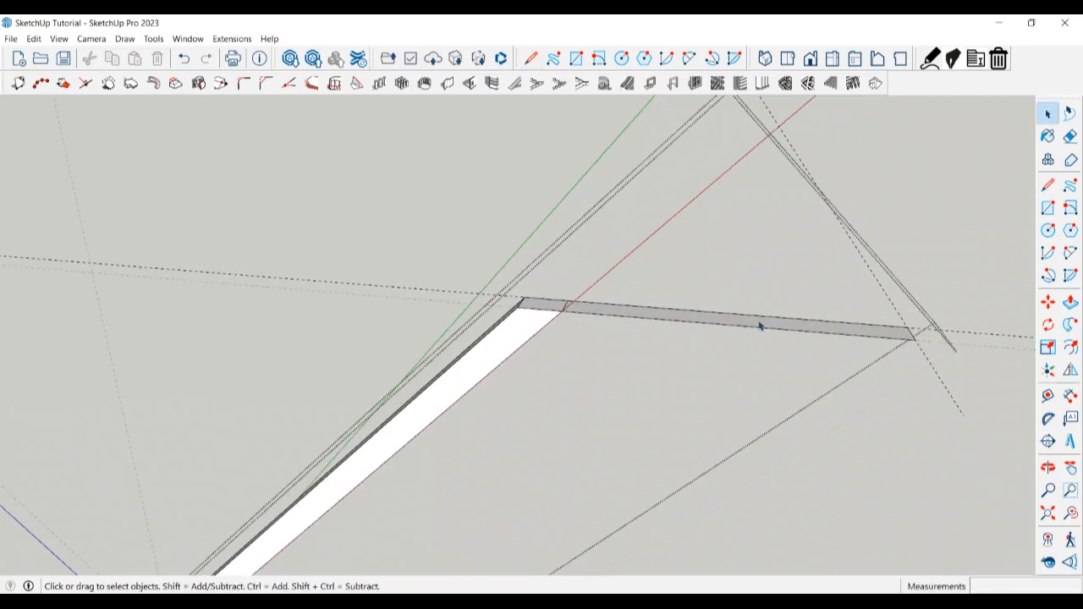
pyautogui.click(615, 312)
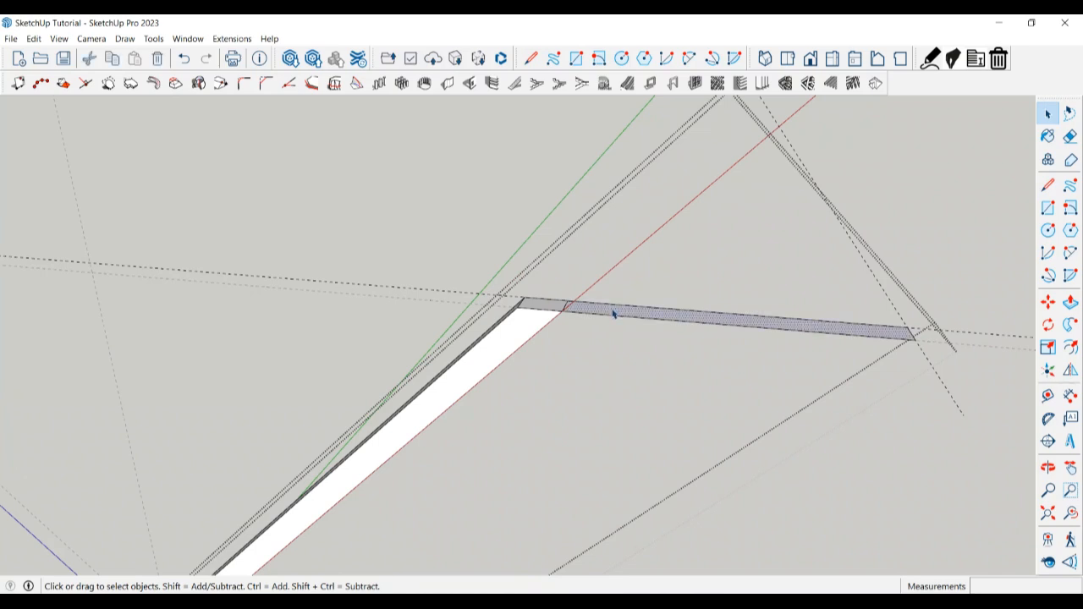
pyautogui.press('p')
pyautogui.click(602, 314)
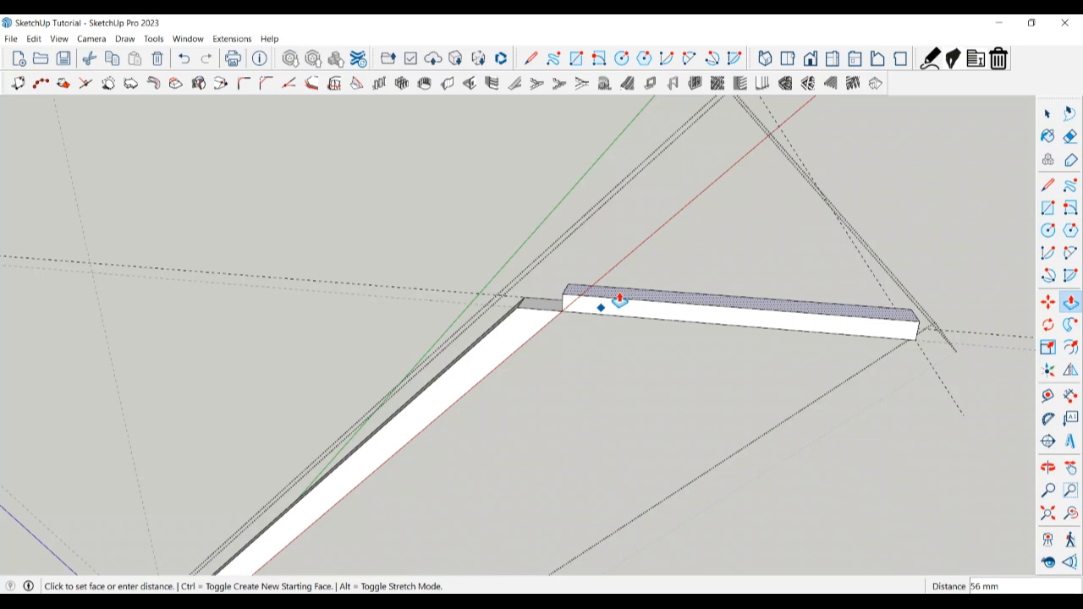
pyautogui.write('1')
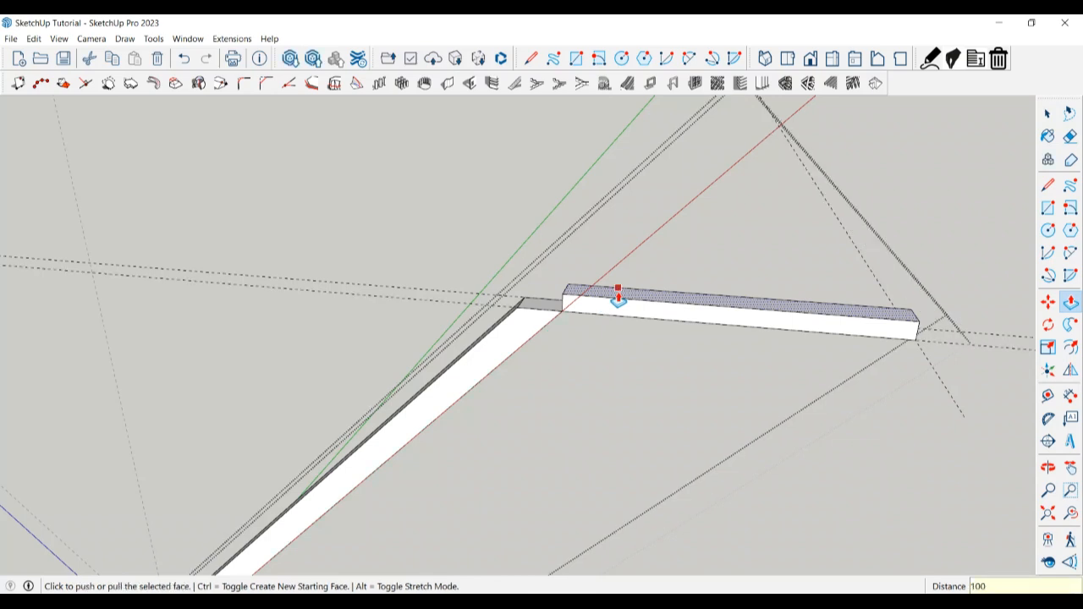
pyautogui.write('00')
pyautogui.press('Return')
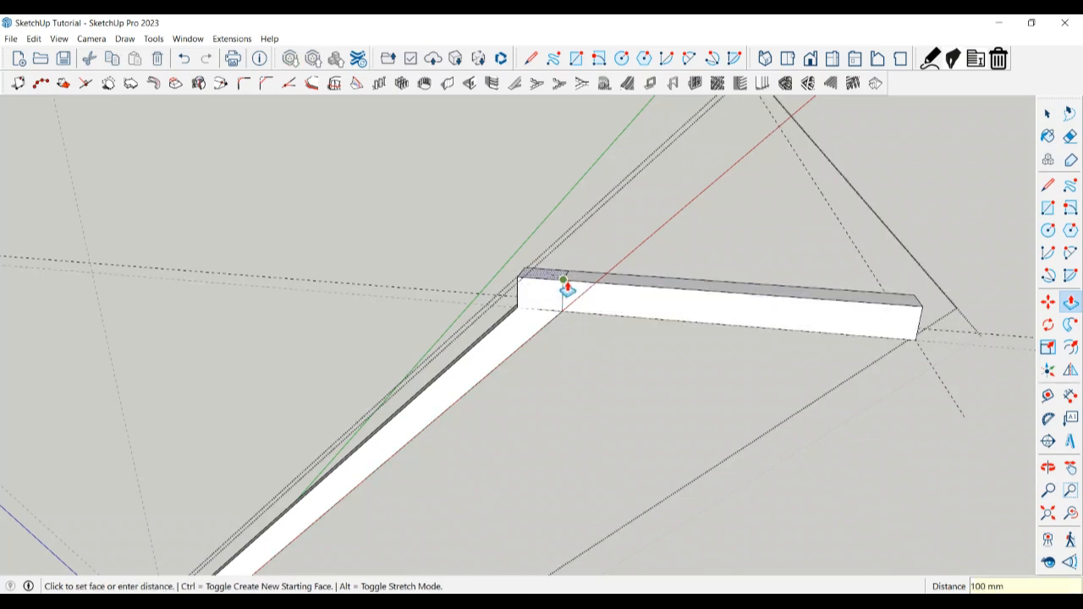
pyautogui.click(563, 279)
pyautogui.press('space')
# Step: Erase the seam edges between the raised block over the sloped beam and the horizontal arm
pyautogui.moveTo(561, 353); pyautogui.dragTo(711, 369, button='middle')
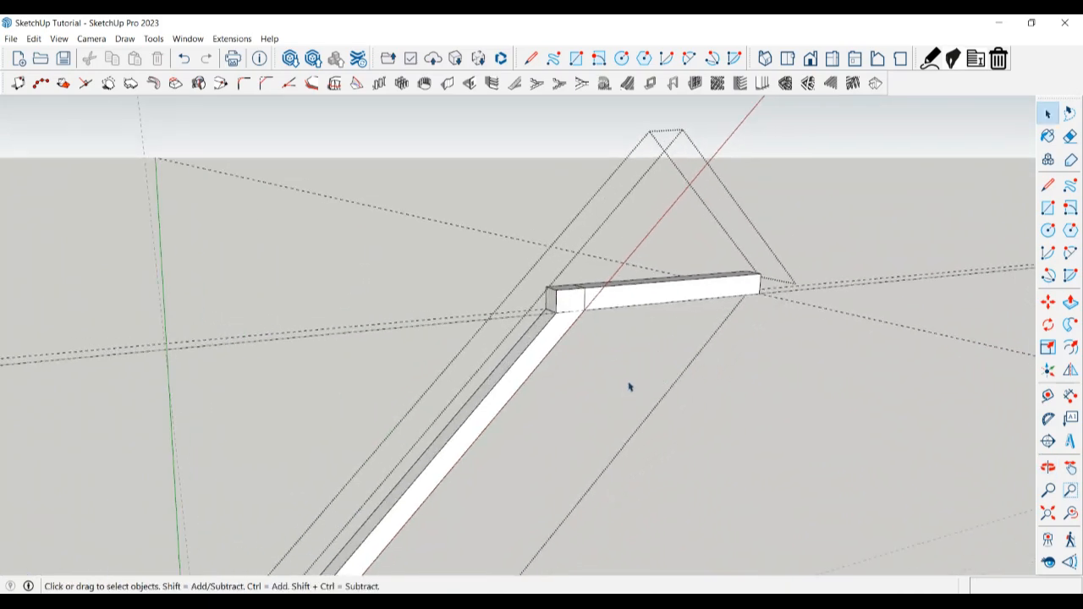
pyautogui.moveTo(629, 387); pyautogui.dragTo(635, 333, button='middle')
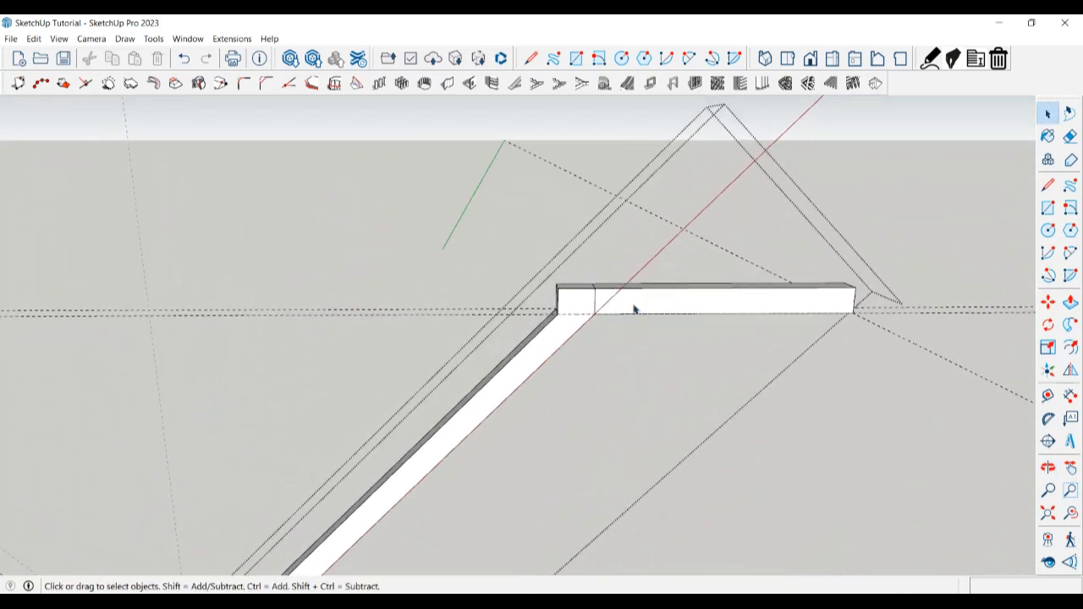
pyautogui.moveTo(565, 334); pyautogui.dragTo(646, 346, button='middle')
pyautogui.scroll(-5, 566, 302)
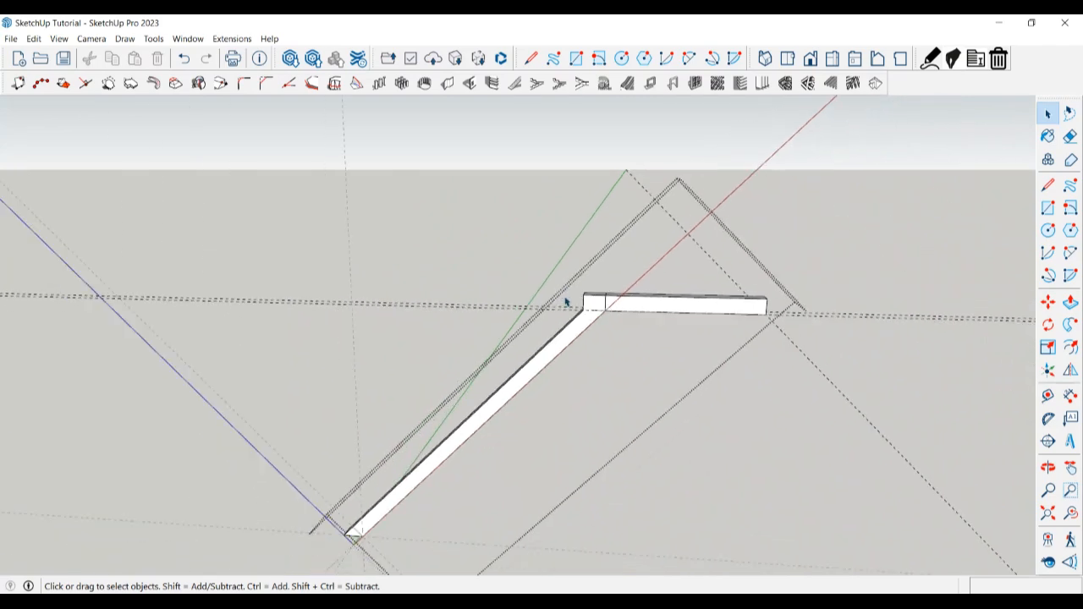
pyautogui.scroll(2, 499, 397)
pyautogui.moveTo(483, 415); pyautogui.dragTo(579, 393, button='middle')
pyautogui.moveTo(681, 317); pyautogui.dragTo(679, 366, button='middle')
pyautogui.scroll(4, 624, 271)
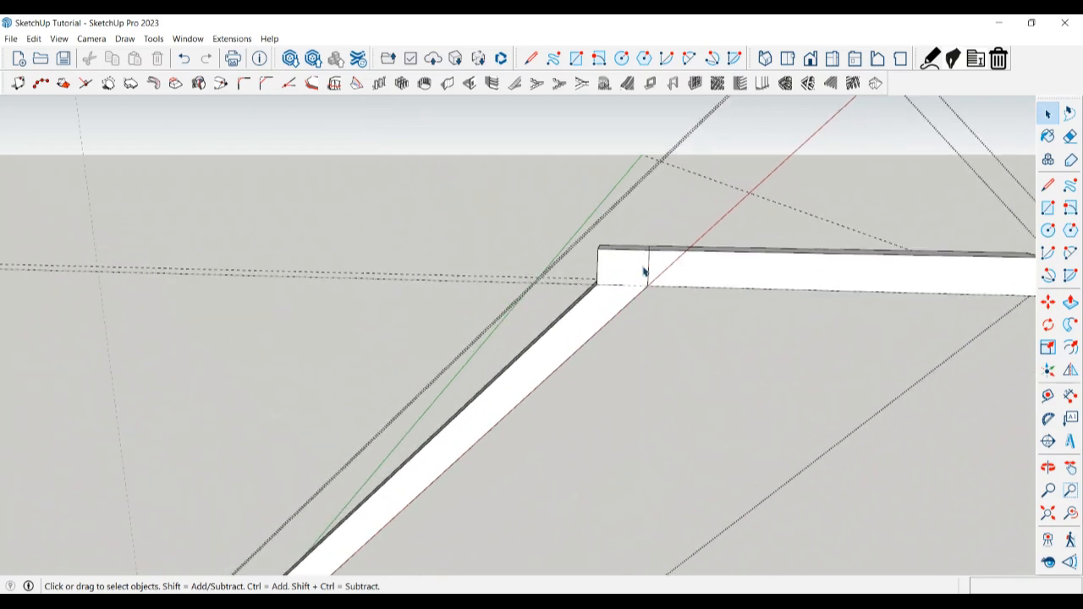
pyautogui.press('e')
pyautogui.moveTo(665, 250)
pyautogui.mouseDown(button='middle')
pyautogui.moveTo(636, 286)
pyautogui.moveTo(443, 353)
pyautogui.moveTo(563, 314)
pyautogui.moveTo(266, 339)
pyautogui.moveTo(656, 391)
pyautogui.mouseUp(button='middle')
pyautogui.press('space')
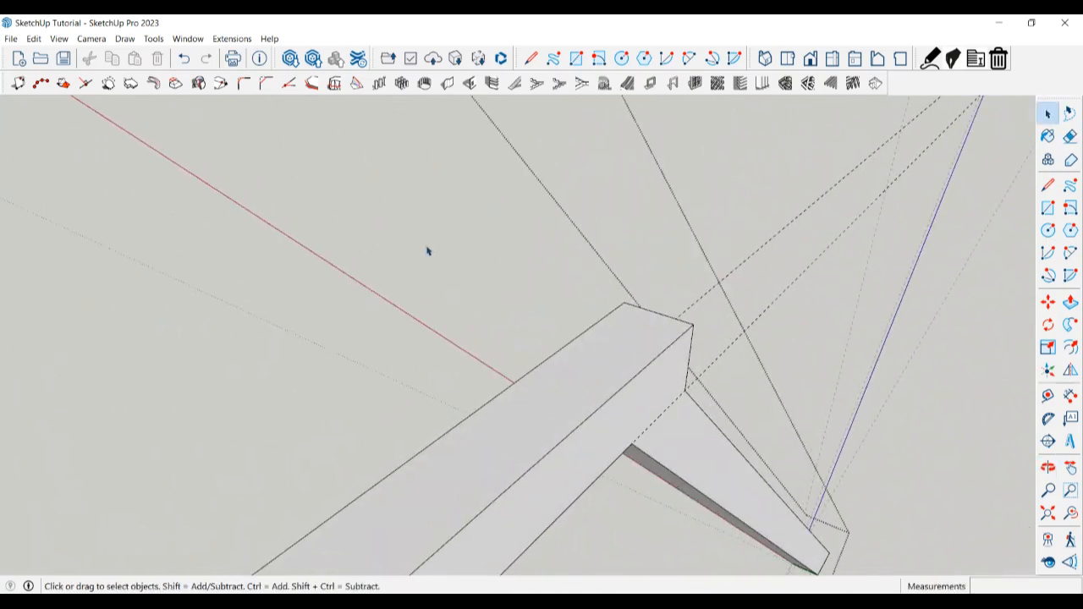
# Step: Examine the lower angled end of the sloped beam from several sides
pyautogui.moveTo(428, 249)
pyautogui.mouseDown(button='middle')
pyautogui.moveTo(373, 353)
pyautogui.moveTo(813, 324)
pyautogui.moveTo(505, 360)
pyautogui.mouseUp(button='middle')
pyautogui.scroll(-2, 539, 440)
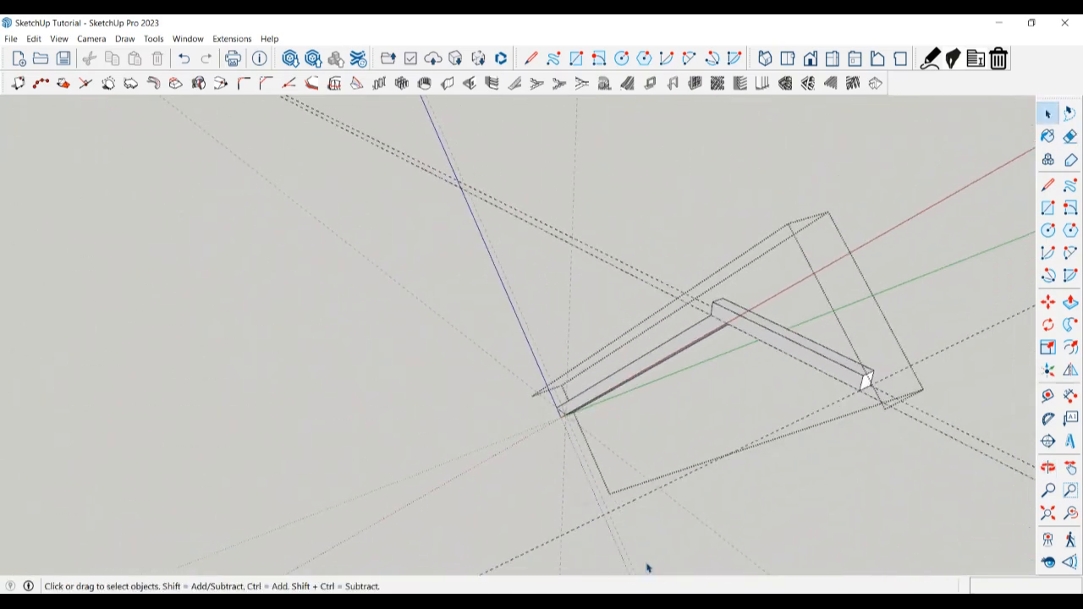
pyautogui.moveTo(648, 568); pyautogui.dragTo(810, 525, button='middle')
pyautogui.scroll(5, 525, 402)
pyautogui.scroll(1, 528, 419)
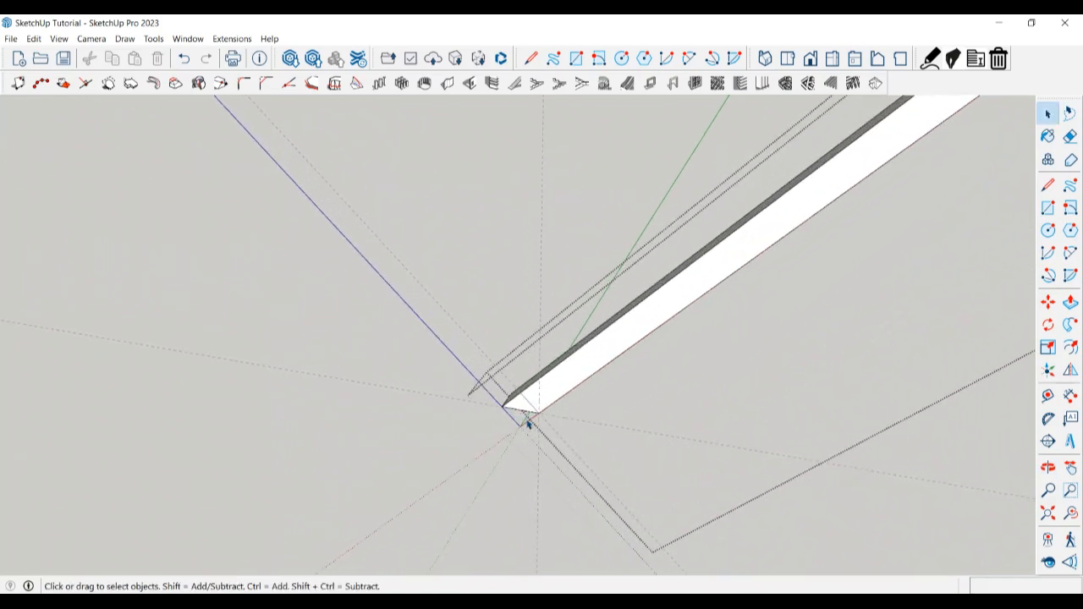
pyautogui.moveTo(527, 420); pyautogui.dragTo(624, 397, button='middle')
pyautogui.scroll(2, 585, 400)
pyautogui.scroll(2, 529, 406)
pyautogui.scroll(-5, 413, 510)
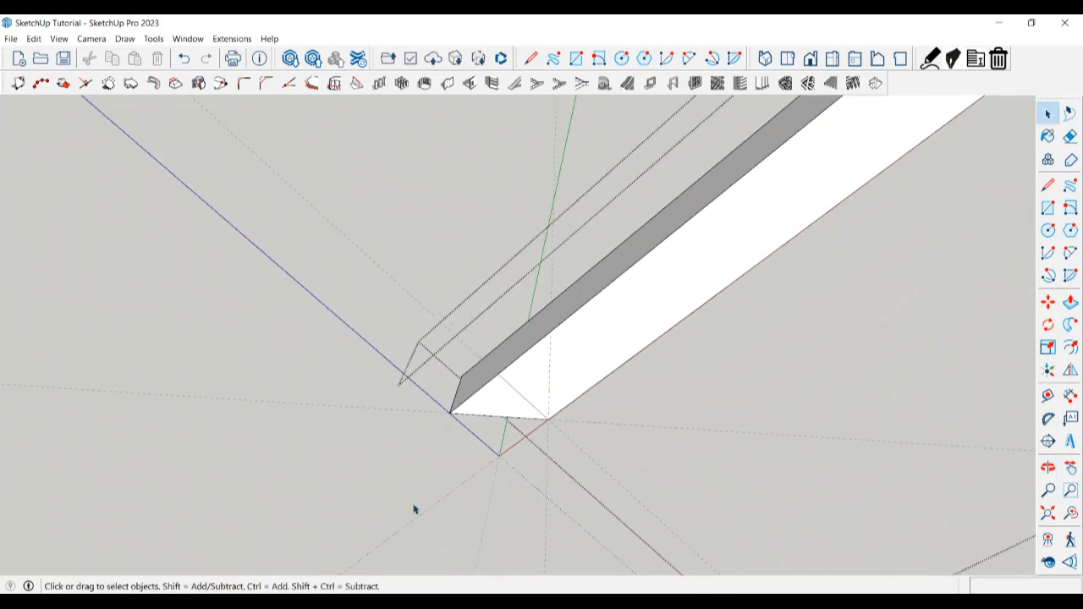
pyautogui.scroll(1, 422, 413)
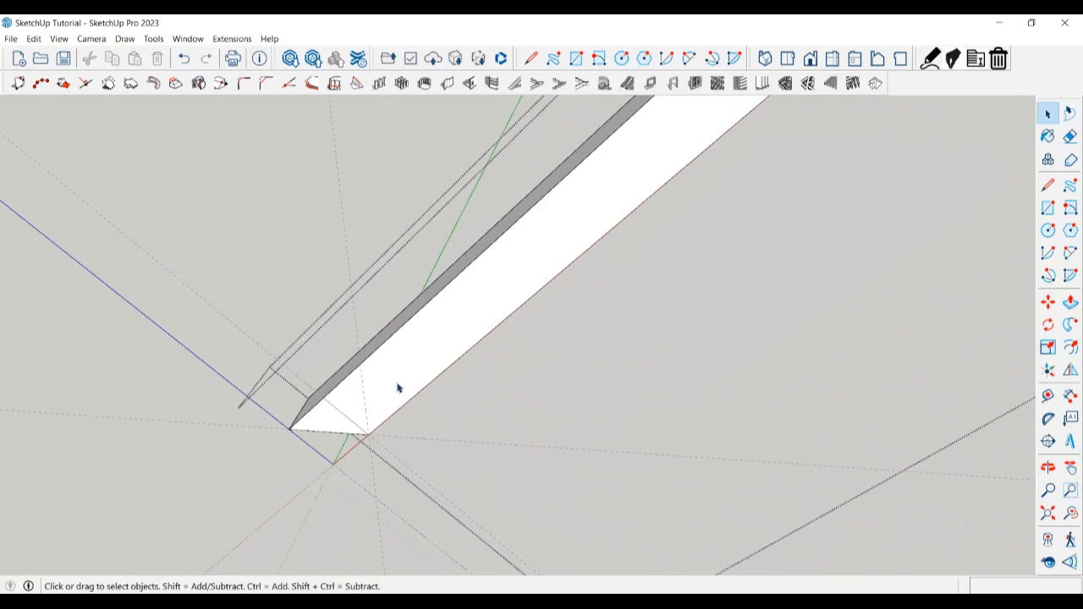
# Step: Reopen the sloped beam's group and place a guide across its side face, 250 mm along the beam from the lower end tip
pyautogui.click(397, 387)
pyautogui.moveTo(397, 387); pyautogui.dragTo(299, 377, button='middle')
pyautogui.scroll(-2, 399, 415)
pyautogui.scroll(4, 341, 407)
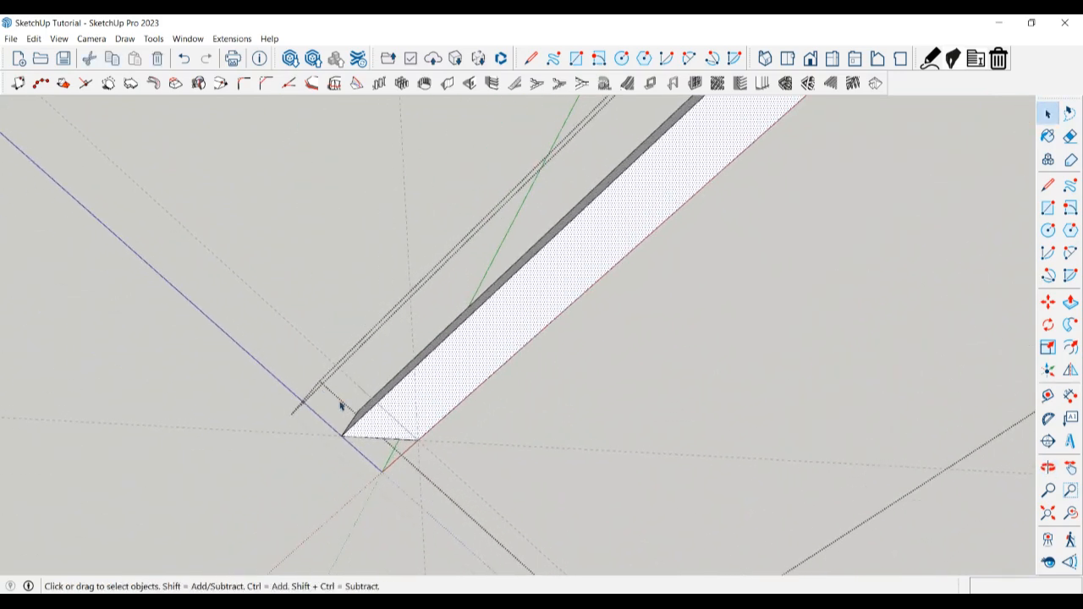
pyautogui.click(275, 322)
pyautogui.click(510, 350)
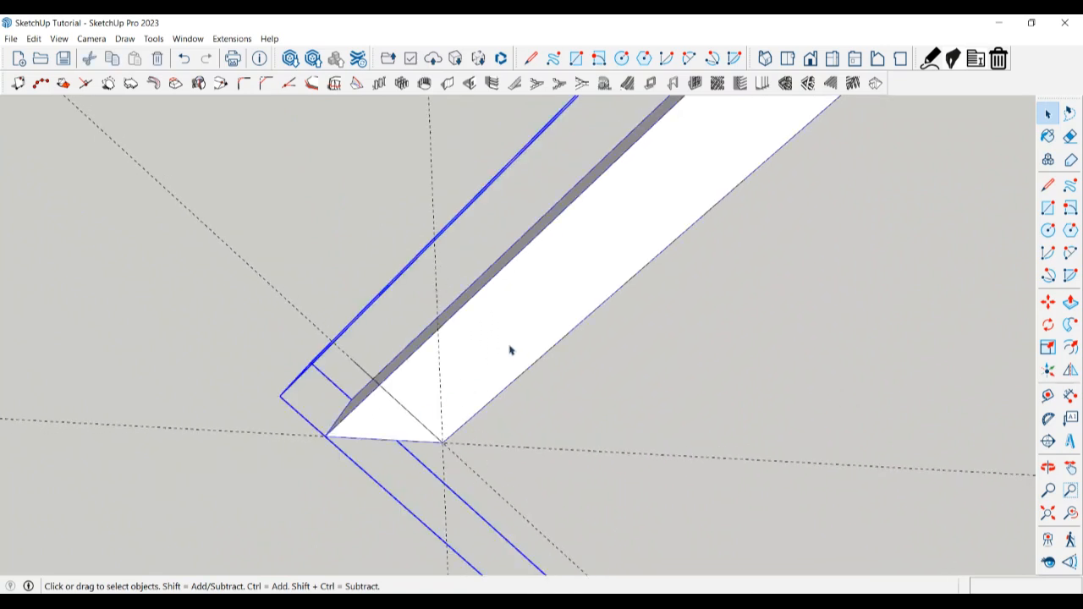
pyautogui.scroll(2, 423, 402)
pyautogui.doubleClick(506, 339)
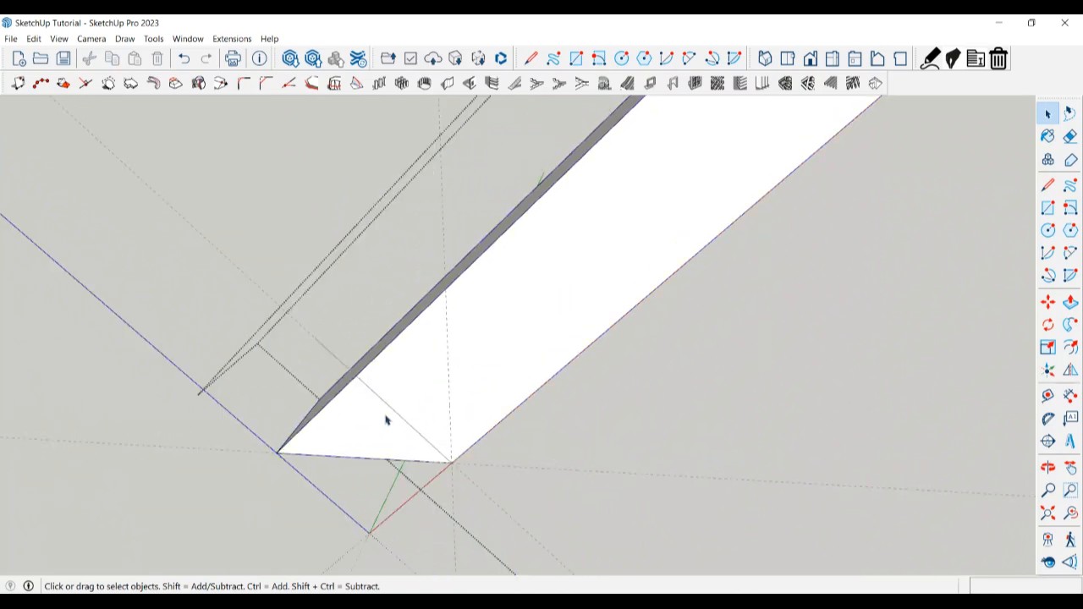
pyautogui.press('t')
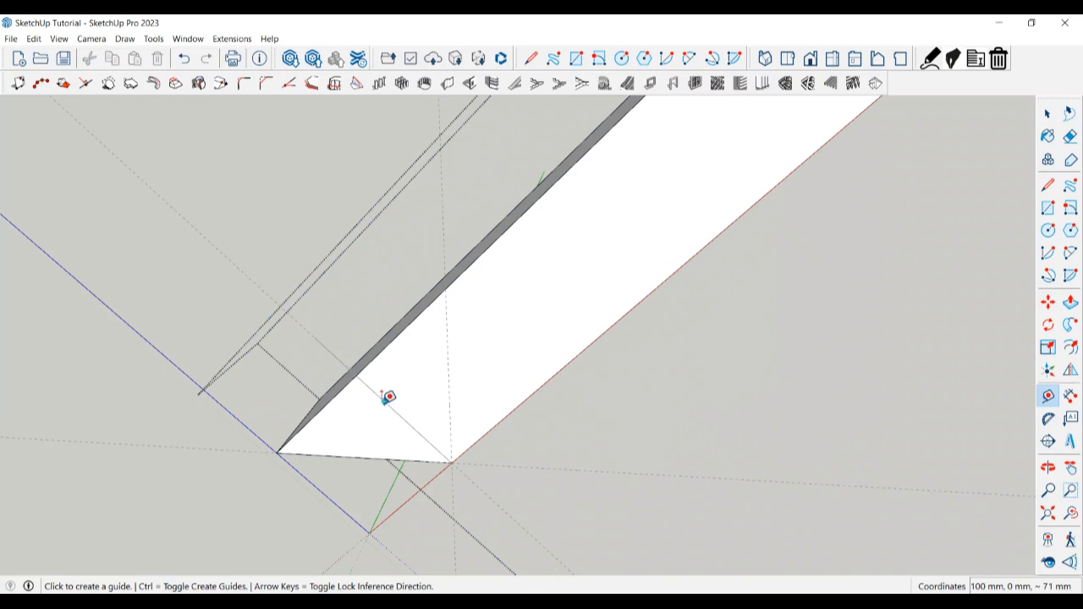
pyautogui.click(386, 398)
pyautogui.click(283, 443)
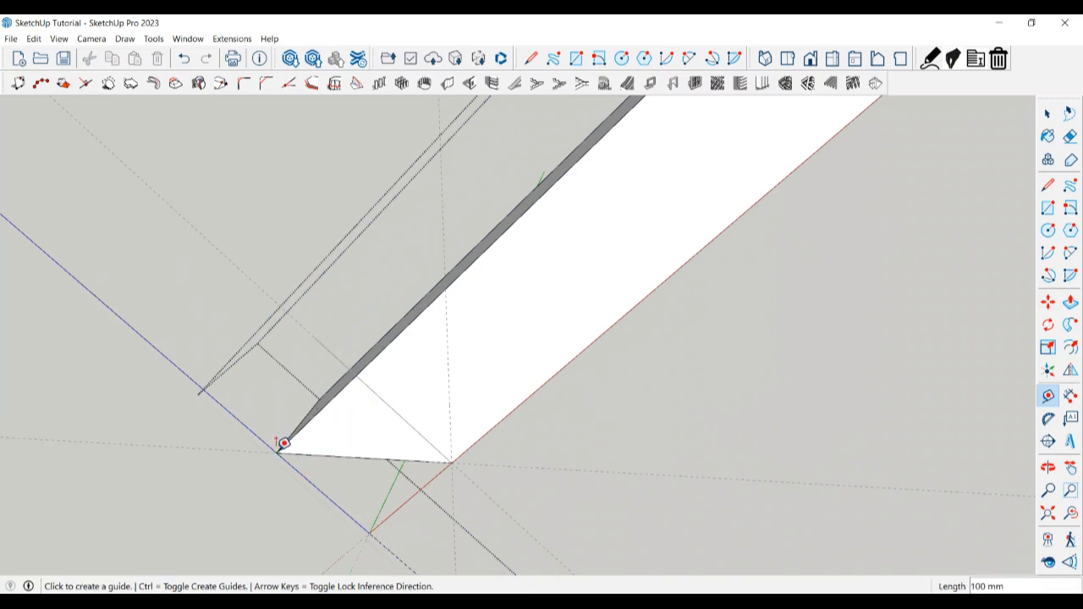
pyautogui.click(263, 438)
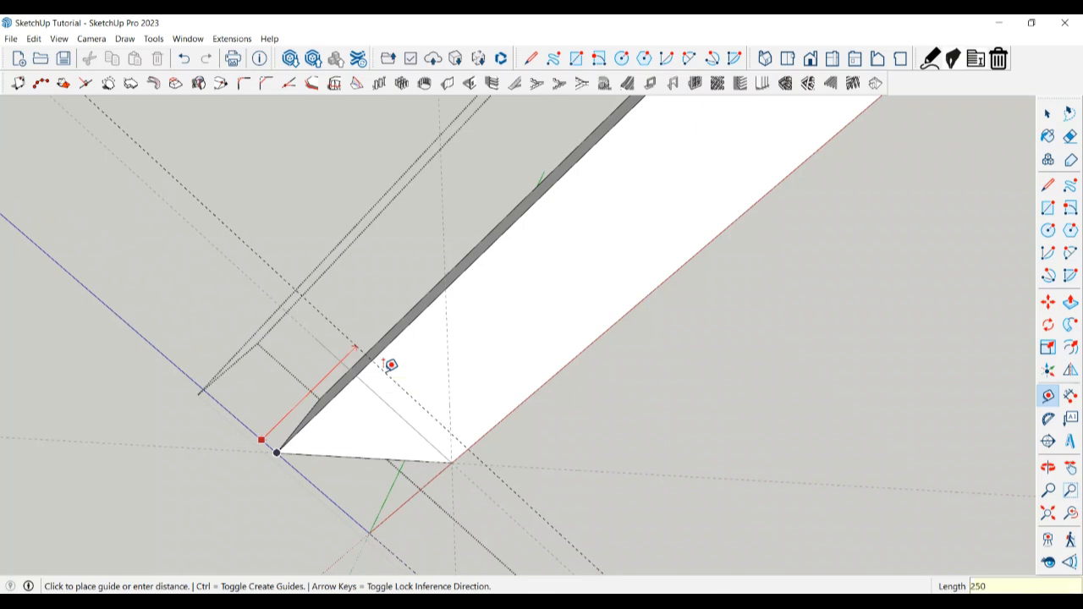
pyautogui.press('Return')
pyautogui.scroll(-2, 416, 396)
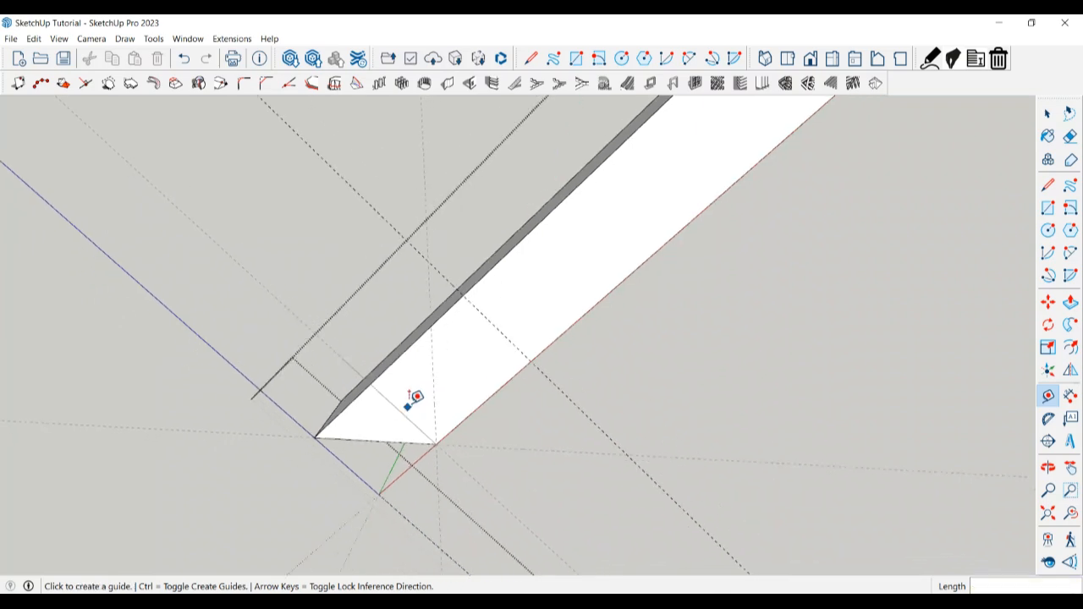
pyautogui.scroll(-1, 487, 345)
pyautogui.scroll(1, 506, 346)
# Step: Place two more guides parallel to the 250 mm guide, 50 mm away on each side of it
pyautogui.click(492, 333)
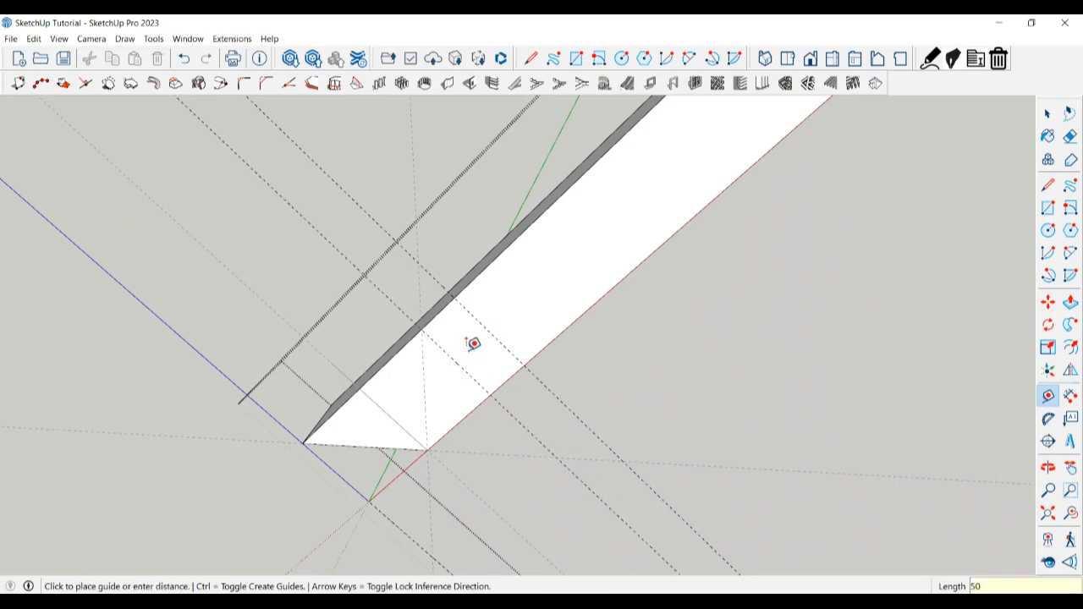
pyautogui.write('50')
pyautogui.press('Return')
pyautogui.click(501, 341)
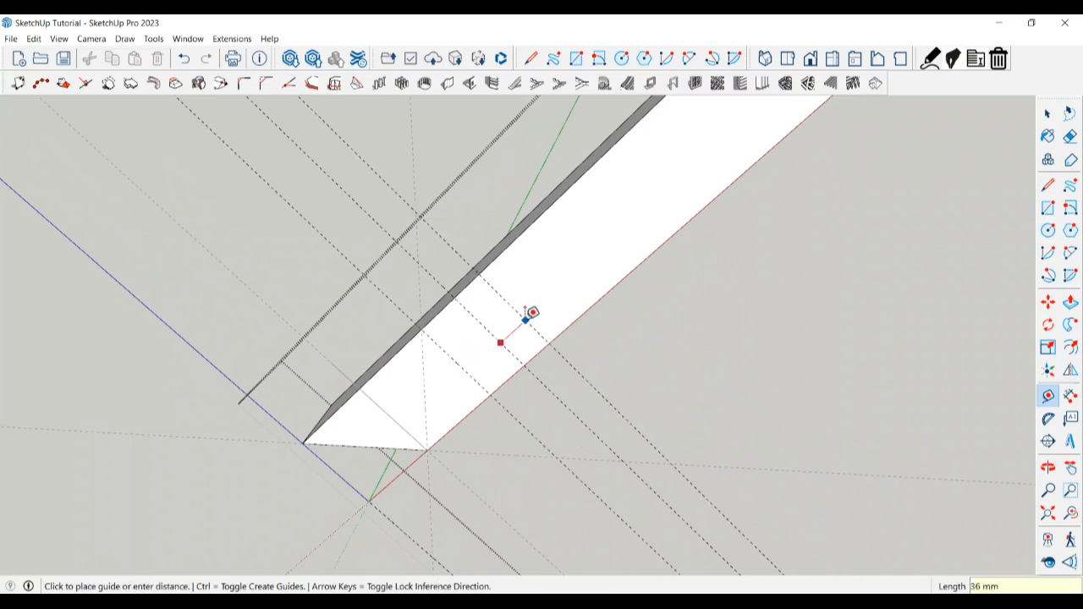
pyautogui.press('Return')
pyautogui.press('space')
# Step: On the adjoining narrow face, place guides 200 mm from the short end edge and another 100 mm further along the beam
pyautogui.moveTo(525, 322); pyautogui.dragTo(373, 449, button='middle')
pyautogui.press('t')
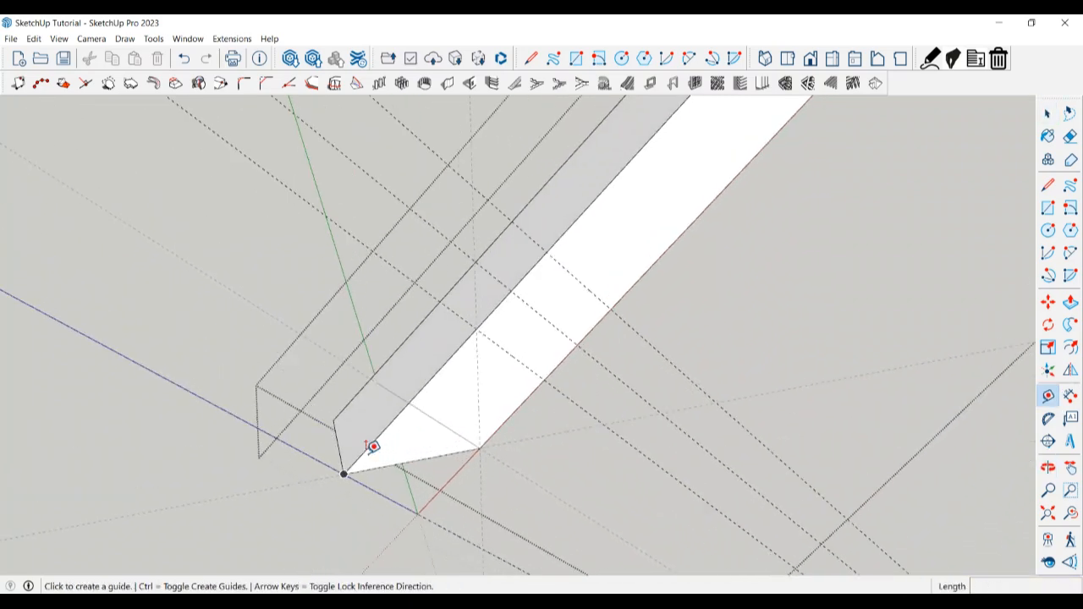
pyautogui.click(343, 434)
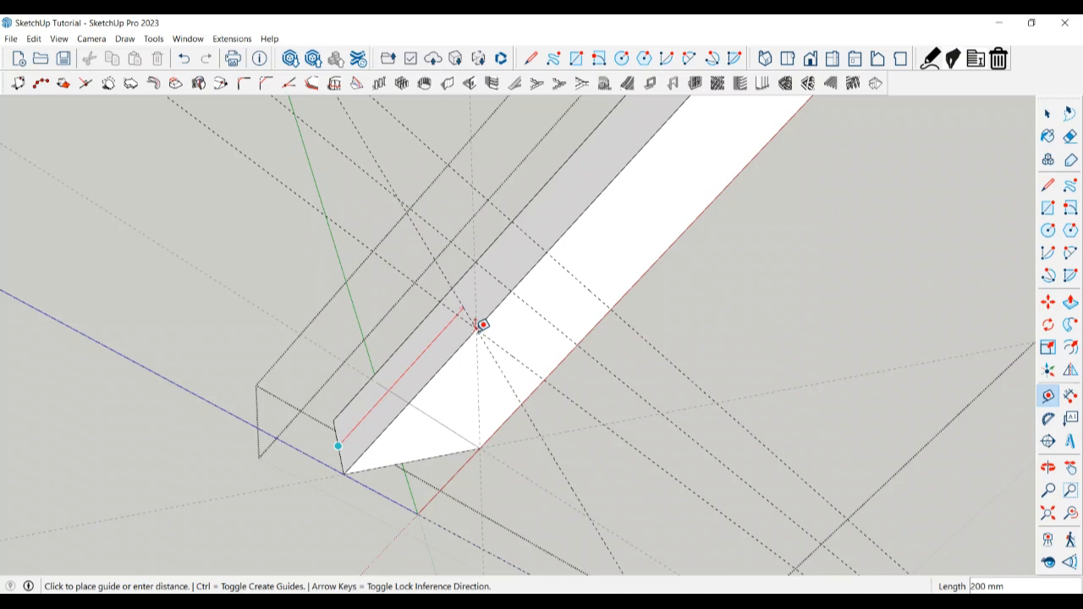
pyautogui.click(481, 327)
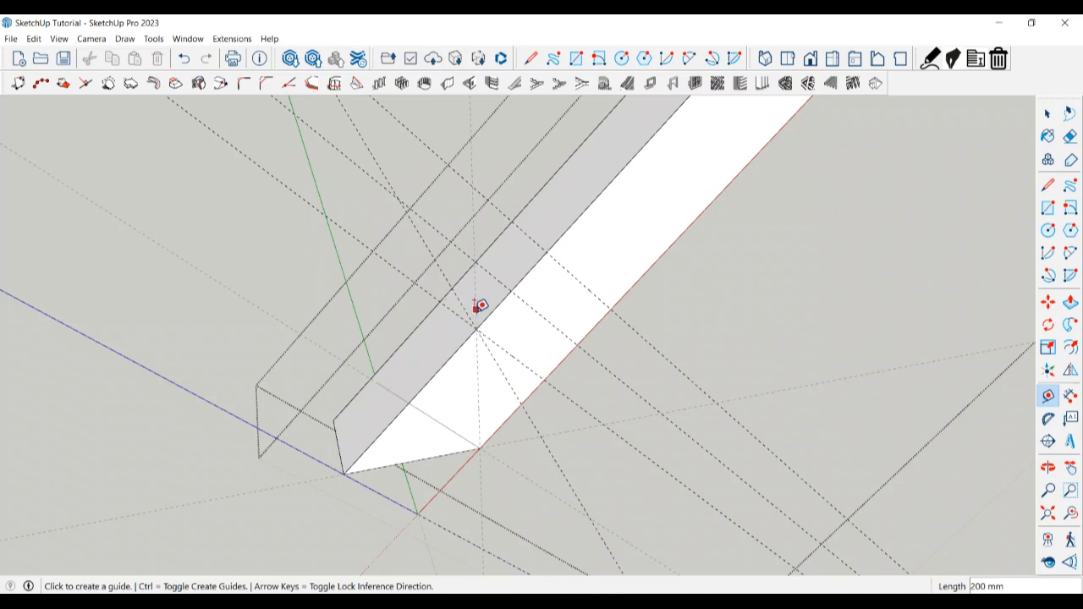
pyautogui.scroll(1, 461, 309)
pyautogui.click(452, 291)
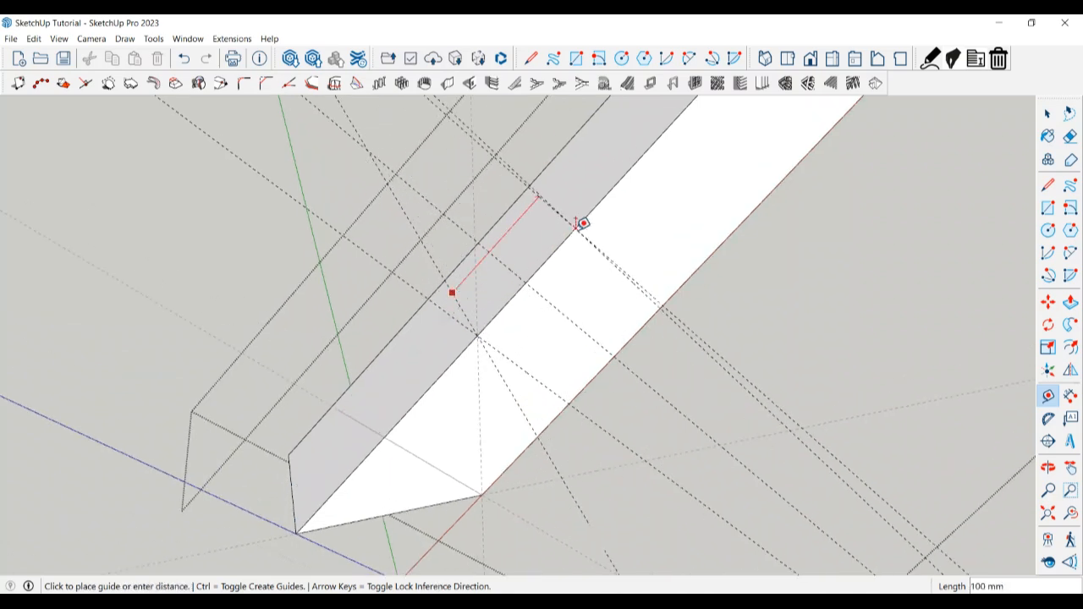
pyautogui.click(583, 224)
pyautogui.moveTo(551, 288); pyautogui.dragTo(703, 370, button='middle')
pyautogui.press('space')
# Step: Draw a 100 × 100 mm rectangle between the guides on the beam's narrow face and make it a group
pyautogui.moveTo(576, 387); pyautogui.dragTo(759, 343, button='middle')
pyautogui.press('r')
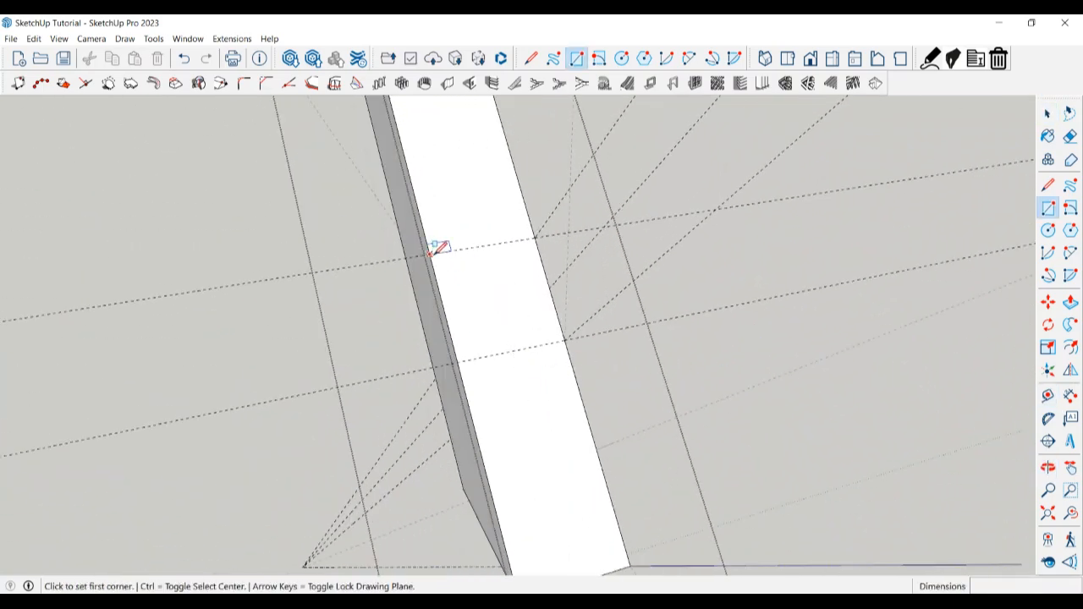
pyautogui.click(429, 254)
pyautogui.click(552, 330)
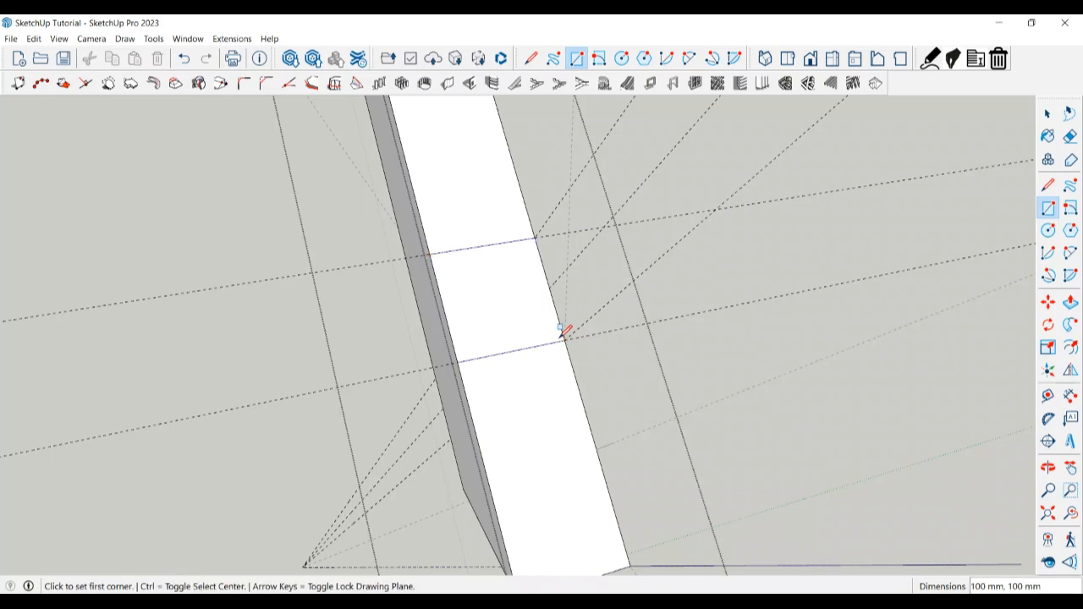
pyautogui.moveTo(565, 331); pyautogui.dragTo(532, 310, button='middle')
pyautogui.press('space')
pyautogui.doubleClick(499, 301)
pyautogui.rightClick(499, 302)
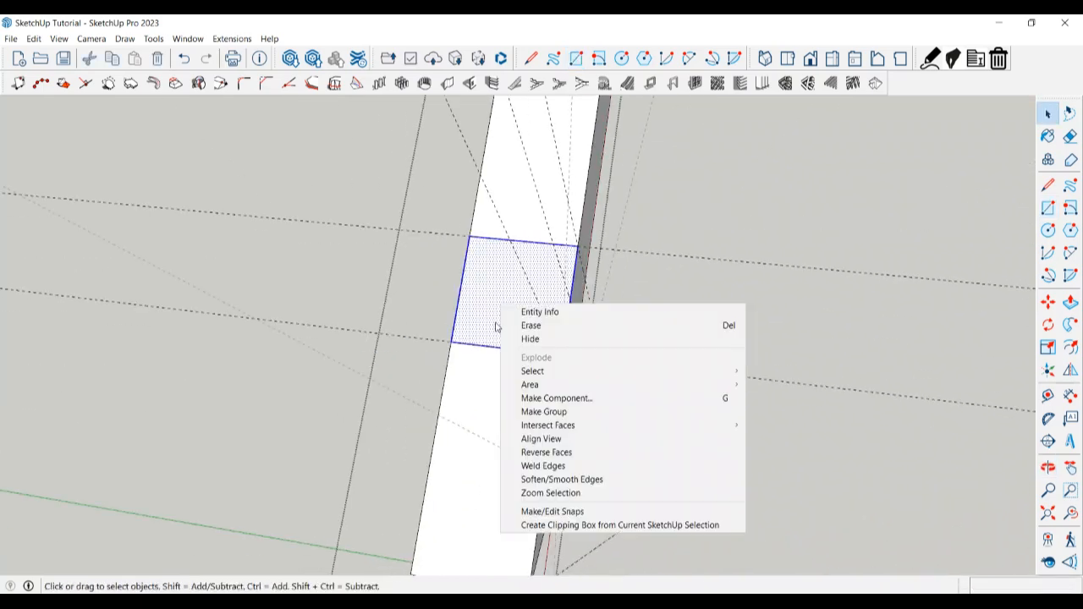
pyautogui.click(550, 411)
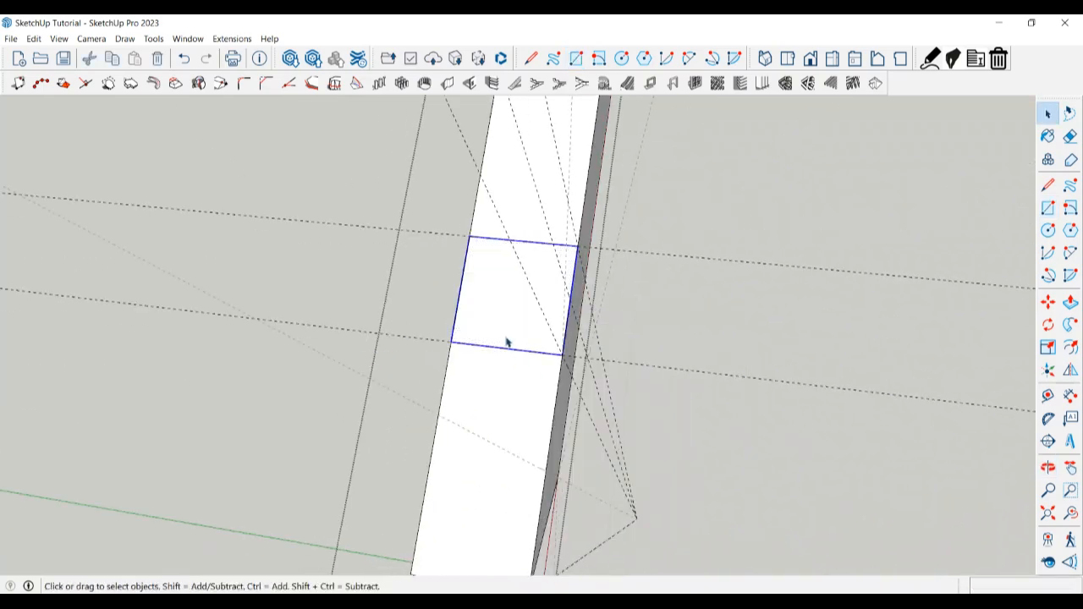
# Step: Open the square's group and extrude the square outward from the beam into a cube-shaped block
pyautogui.moveTo(507, 341); pyautogui.dragTo(310, 388, button='middle')
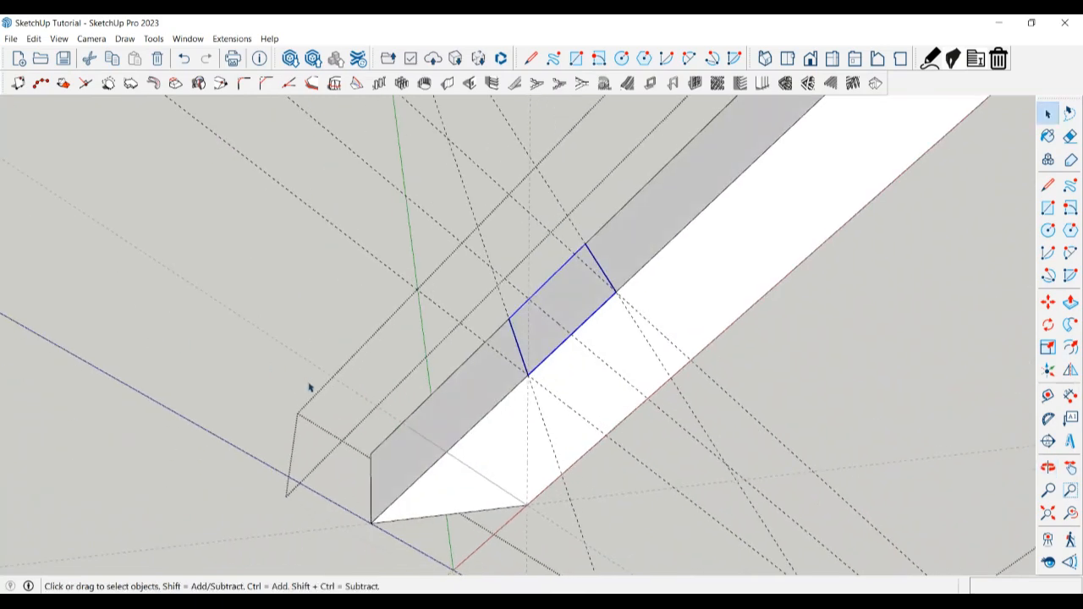
pyautogui.doubleClick(585, 309)
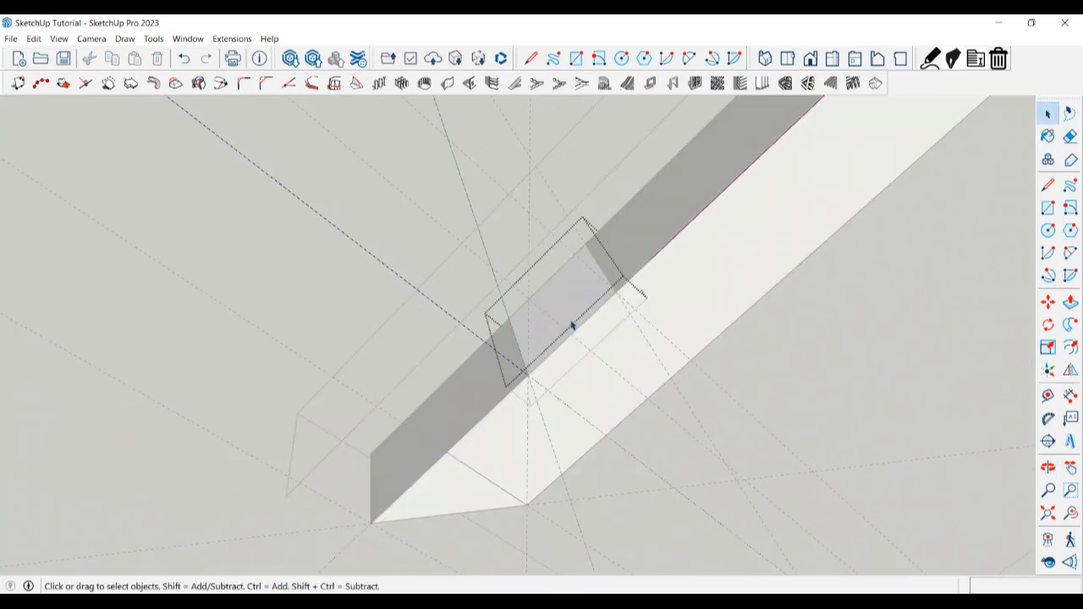
pyautogui.press('p')
pyautogui.click(564, 327)
pyautogui.click(537, 318)
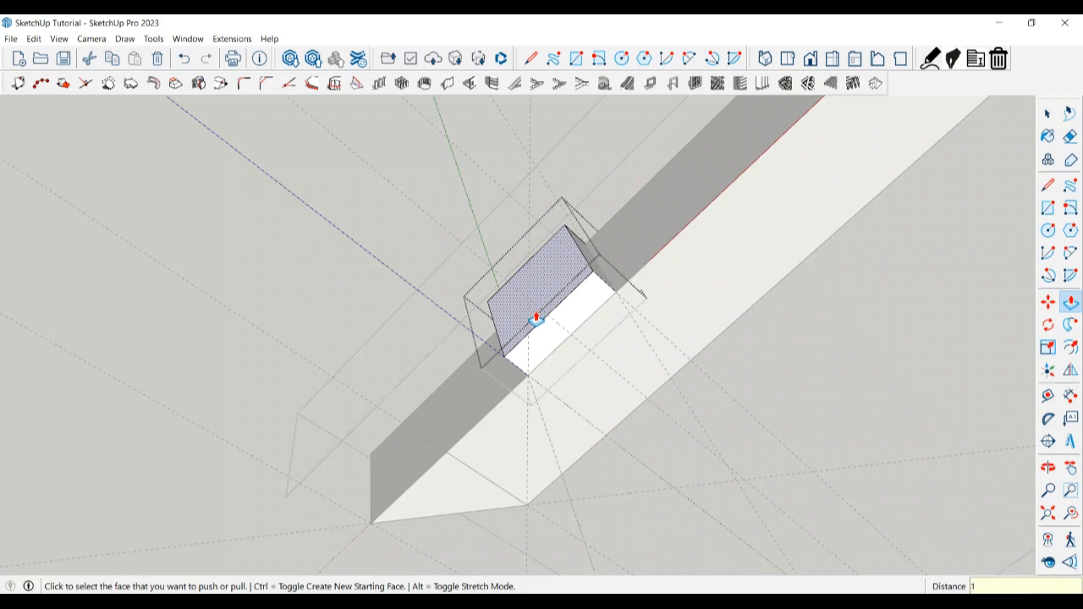
pyautogui.press('Return')
pyautogui.press('space')
# Step: Draw a diagonal line across the block's side face, from its outer corner to the opposite corner on the beam
pyautogui.moveTo(692, 356); pyautogui.dragTo(612, 324, button='middle')
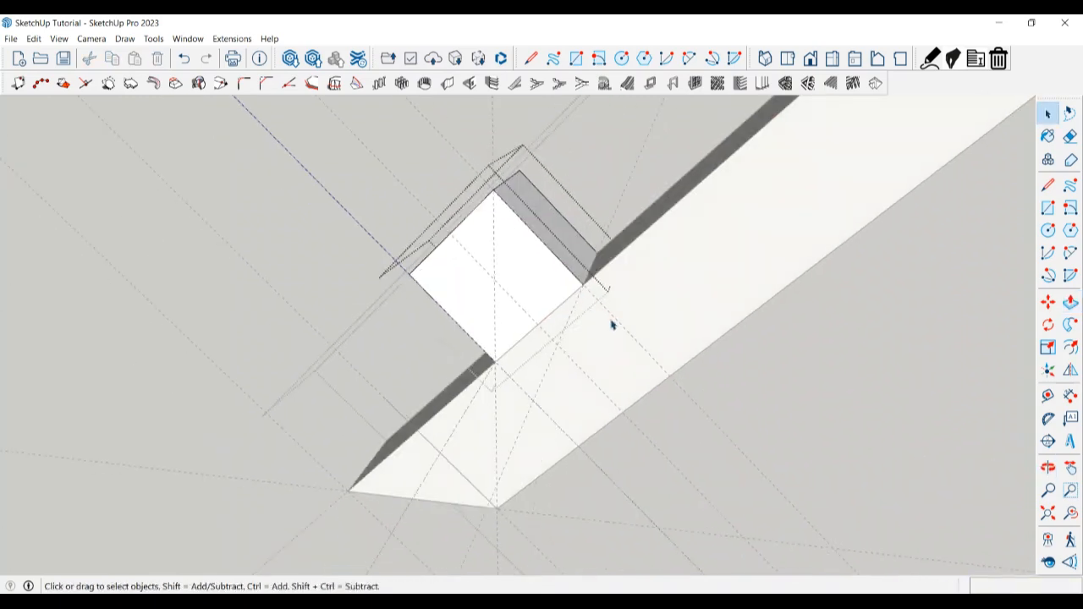
pyautogui.scroll(-1, 598, 338)
pyautogui.moveTo(553, 376); pyautogui.dragTo(578, 386, button='middle')
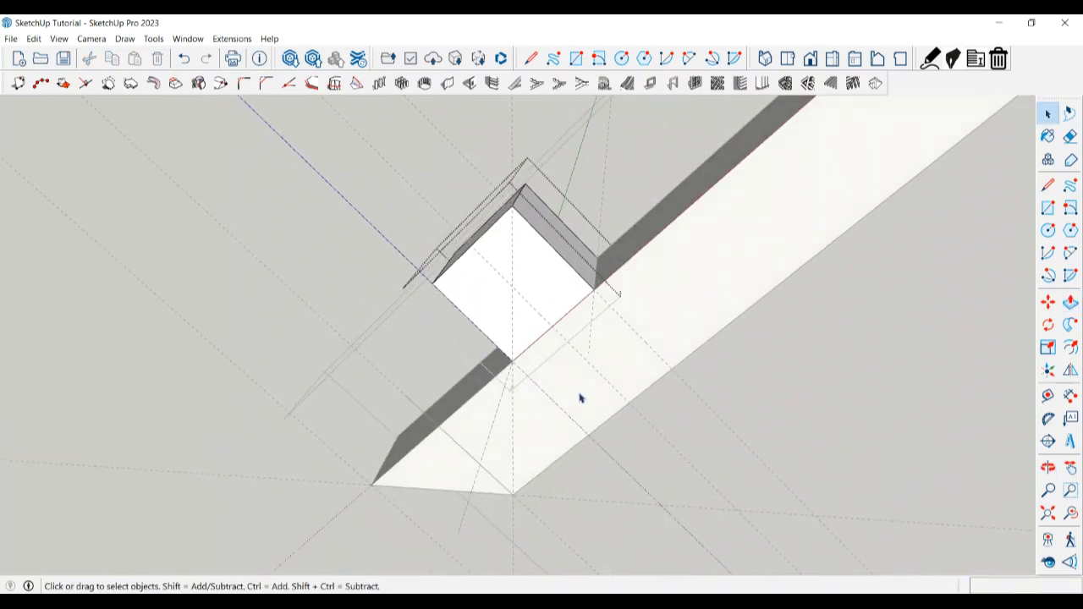
pyautogui.press('l')
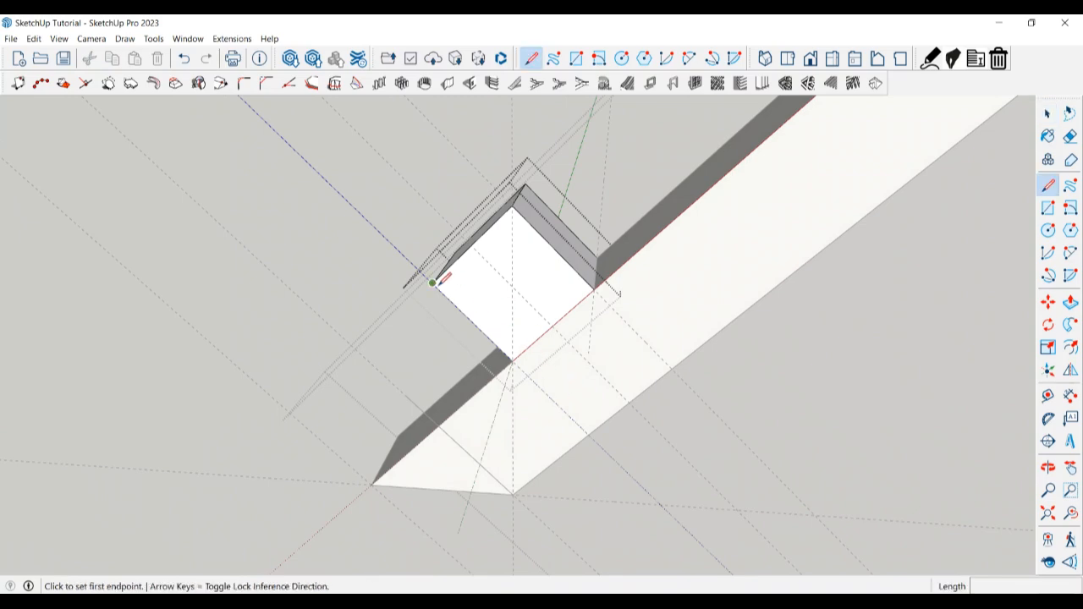
pyautogui.click(432, 283)
pyautogui.click(595, 292)
pyautogui.press('space')
# Step: Push the upper triangle through the block's full thickness to leave a triangular wedge on the beam
pyautogui.moveTo(595, 292)
pyautogui.mouseDown(button='middle')
pyautogui.moveTo(663, 352)
pyautogui.moveTo(668, 251)
pyautogui.moveTo(634, 285)
pyautogui.mouseUp(button='middle')
pyautogui.click(552, 268)
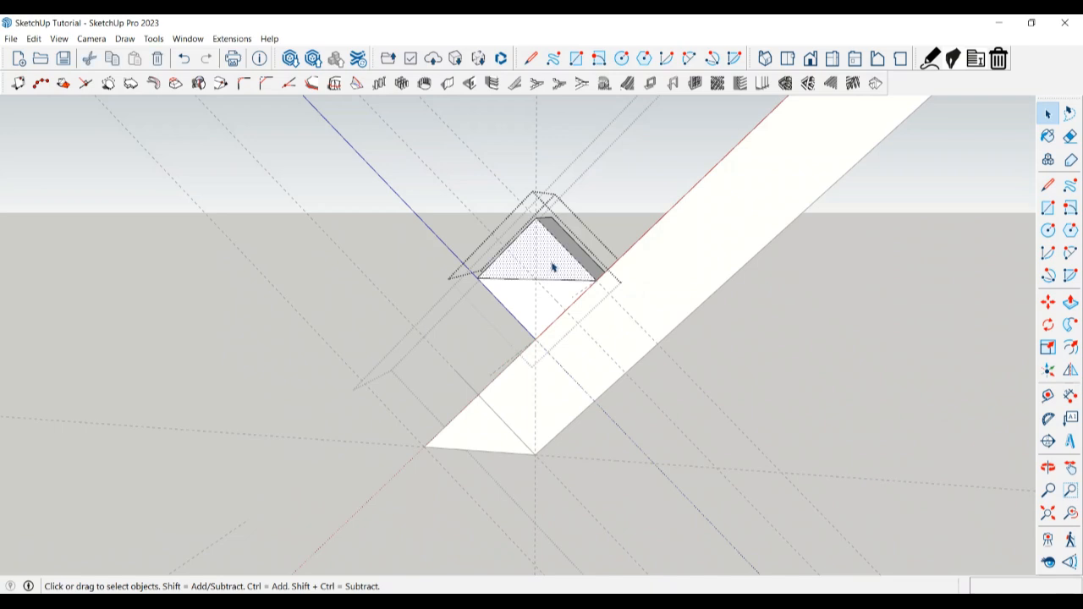
pyautogui.press('p')
pyautogui.click(550, 272)
pyautogui.click(631, 223)
pyautogui.press('space')
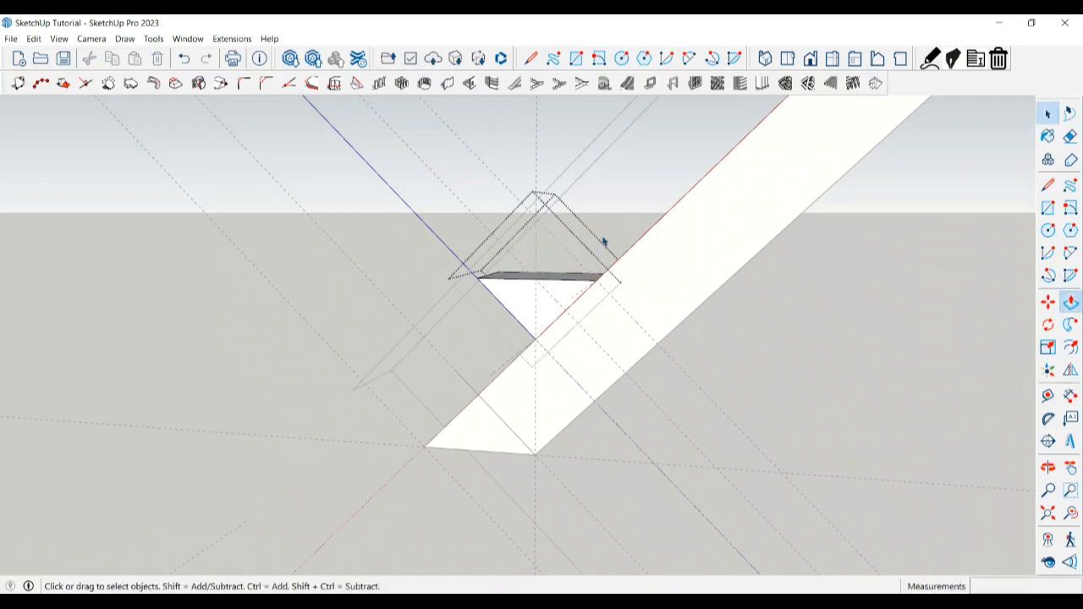
# Step: Pull the wedge's horizontal top face up about 6 mm and try to set the distance to 20 mm
pyautogui.moveTo(605, 363); pyautogui.dragTo(677, 304, button='middle')
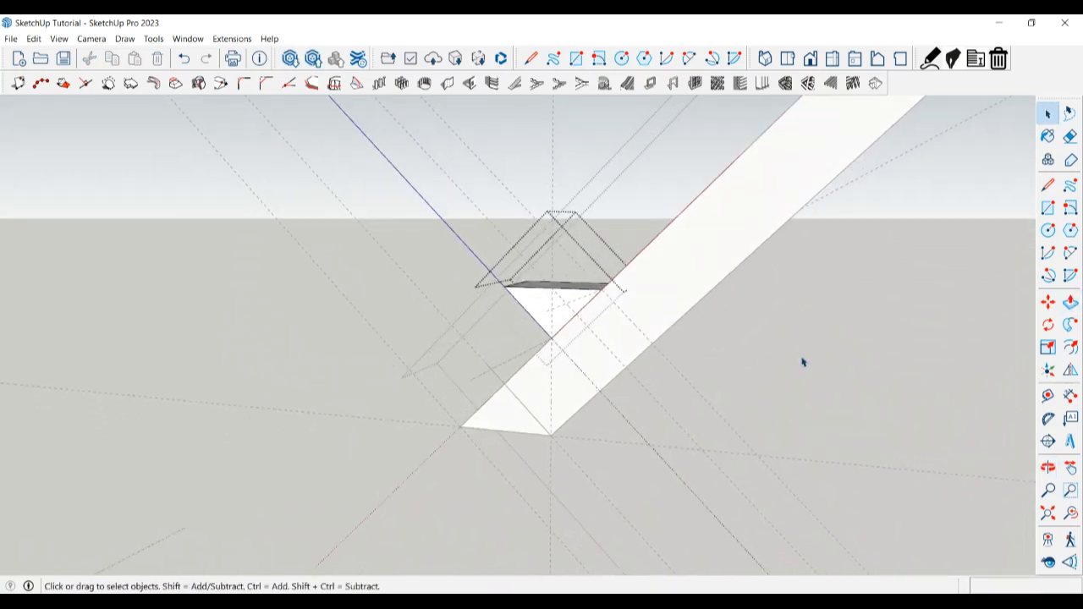
pyautogui.moveTo(595, 334); pyautogui.dragTo(552, 315, button='middle')
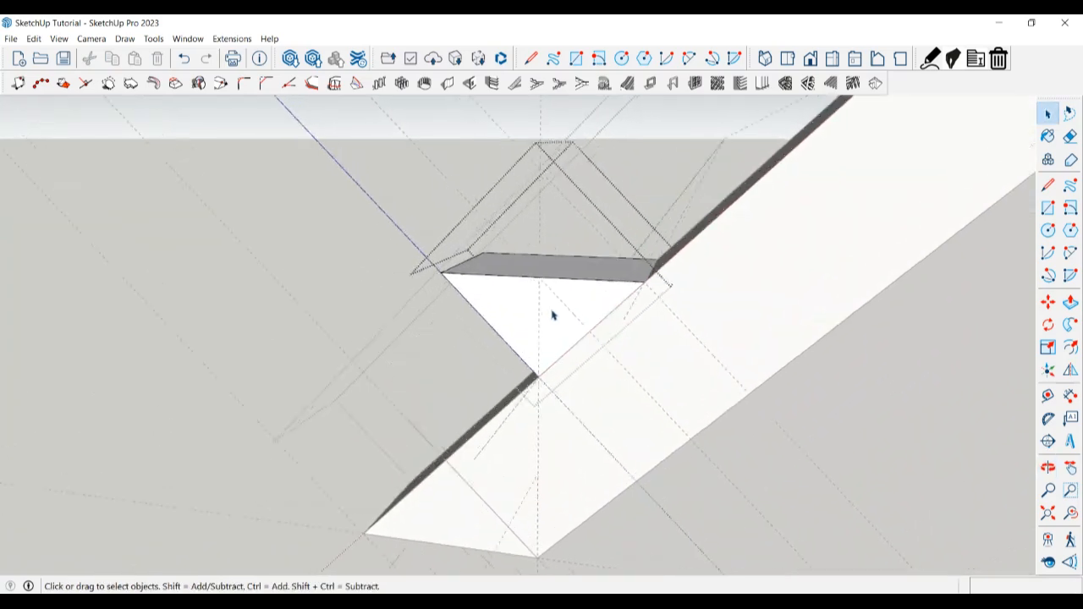
pyautogui.click(594, 276)
pyautogui.press('p')
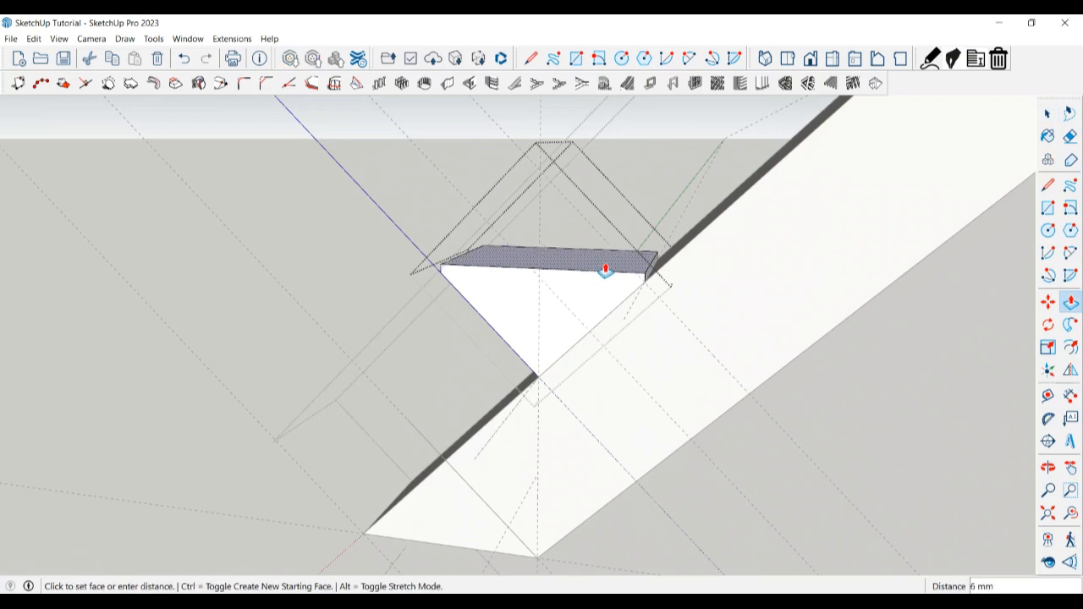
pyautogui.click(605, 271)
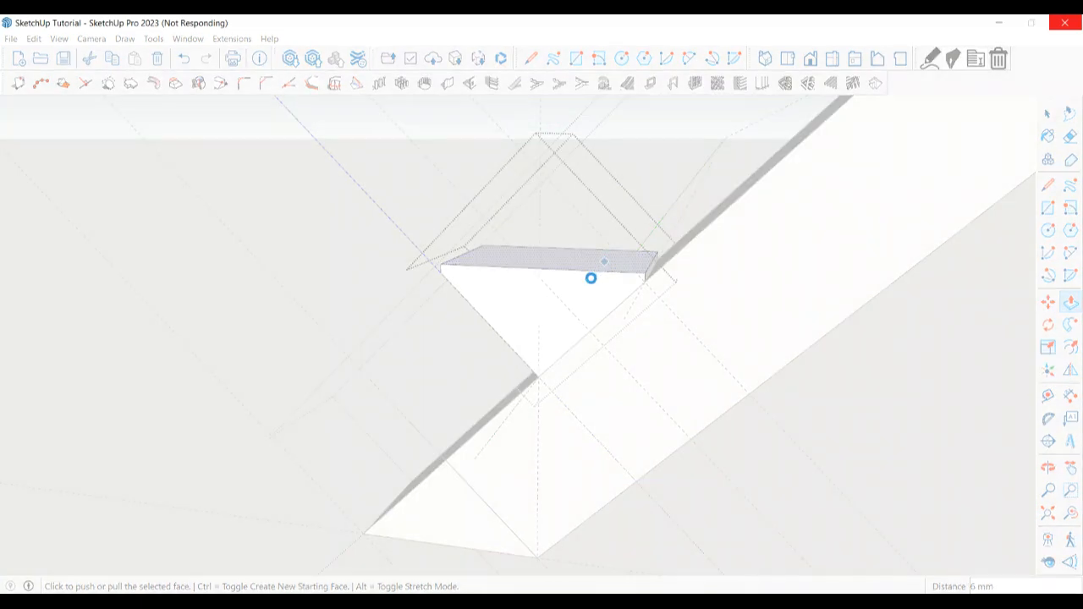
pyautogui.write('20')
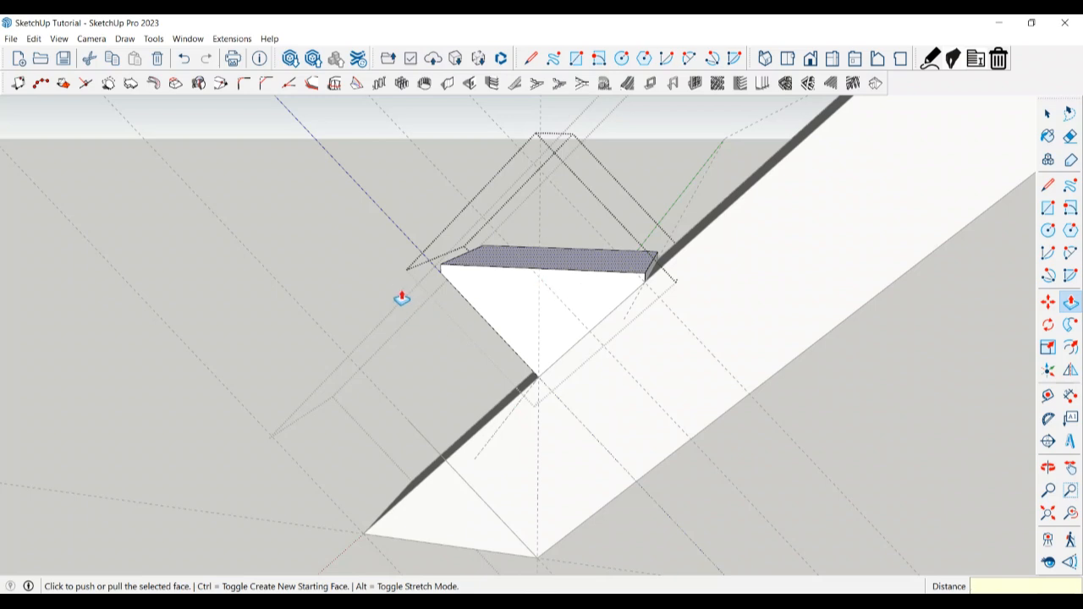
pyautogui.scroll(2, 623, 284)
pyautogui.press('space')
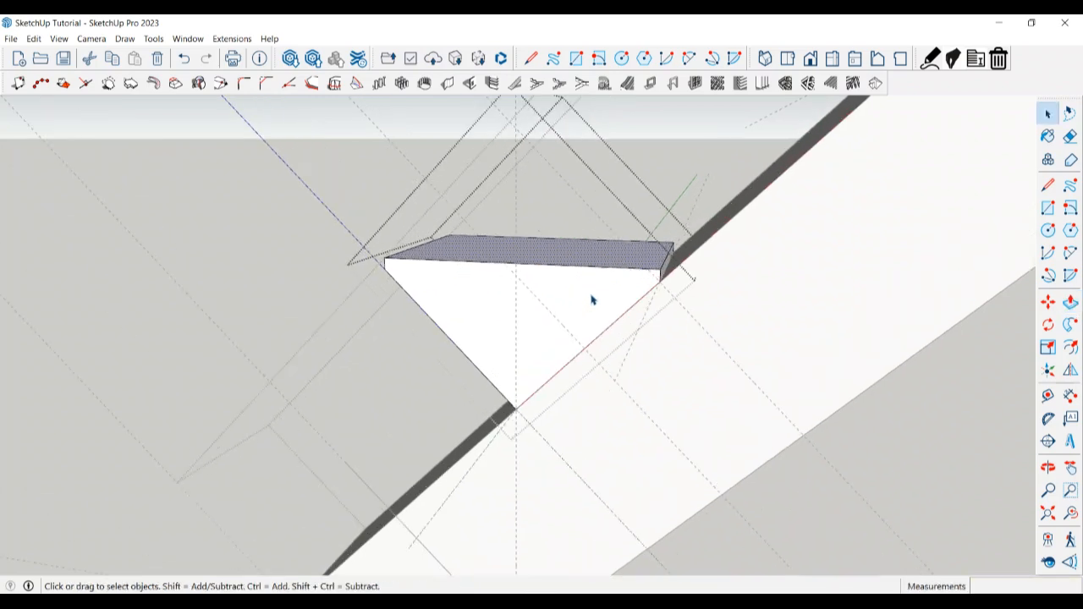
# Step: Undo the wedge's top-face pull and the upper triangle's cut to restore the full block
pyautogui.moveTo(548, 283)
pyautogui.mouseDown(button='middle')
pyautogui.moveTo(485, 293)
pyautogui.moveTo(681, 271)
pyautogui.moveTo(660, 277)
pyautogui.mouseUp(button='middle')
pyautogui.press('t')
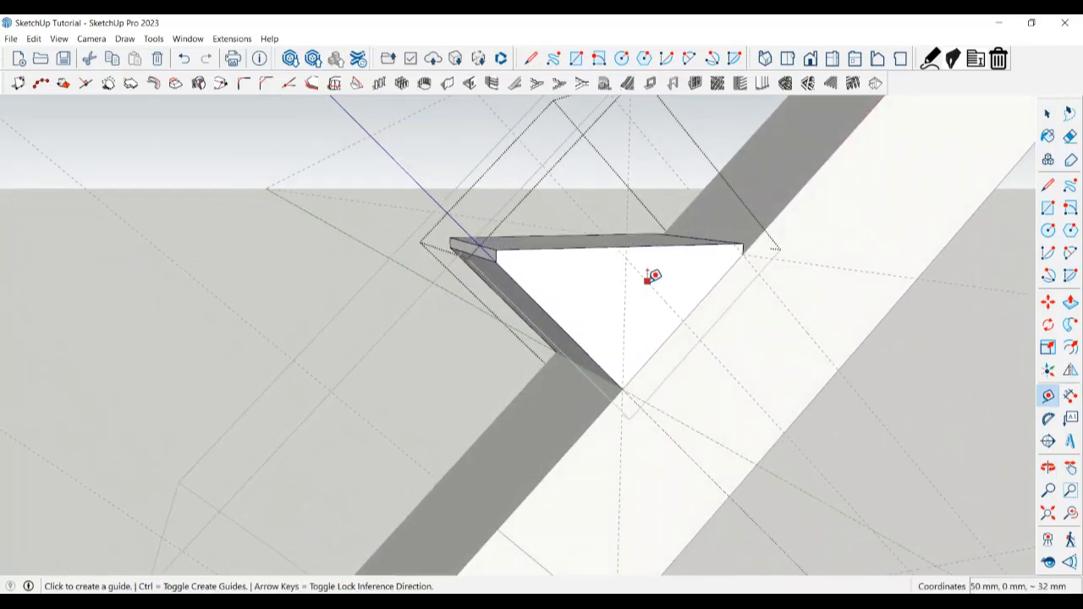
pyautogui.hotkey('ctrl', 'z')
pyautogui.hotkey('ctrl', 'z')
pyautogui.press('space')
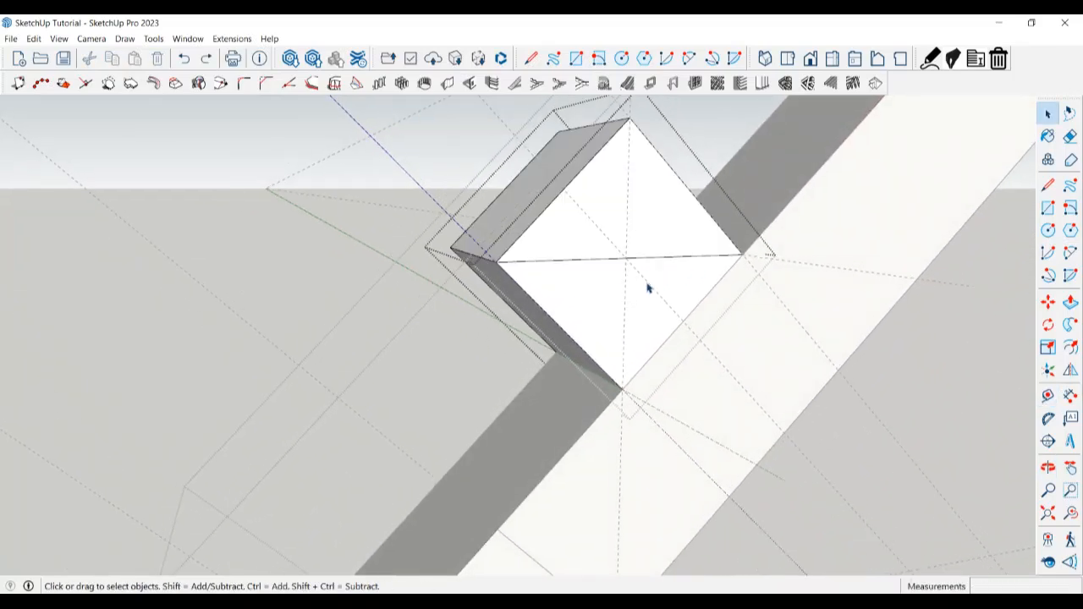
# Step: Place a guide parallel to the diagonal line, 20 mm above it on the block's side face
pyautogui.scroll(2, 648, 286)
pyautogui.press('t')
pyautogui.click(666, 246)
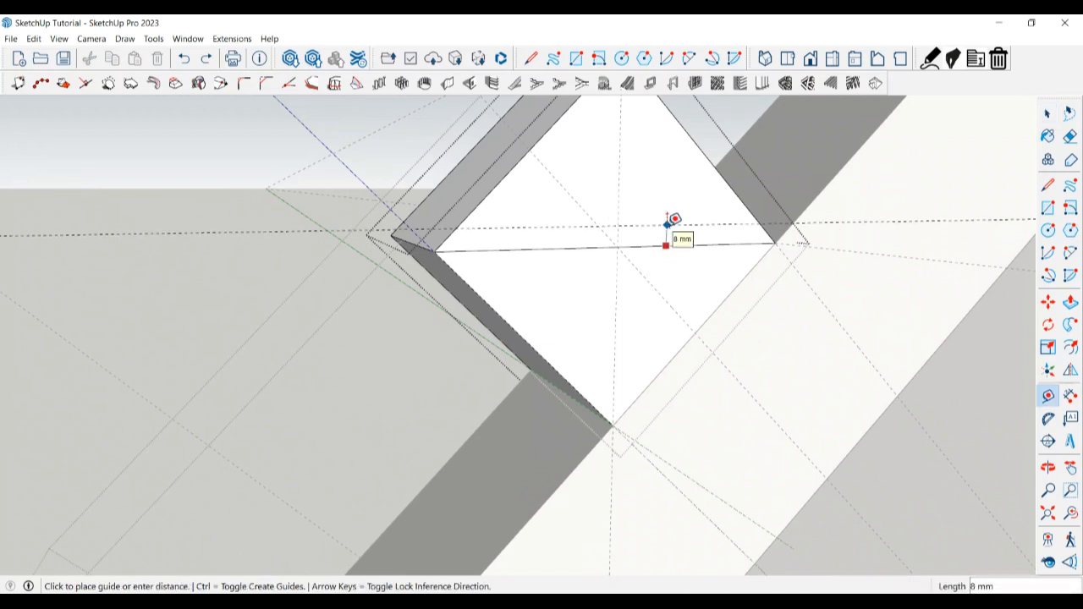
pyautogui.write('20')
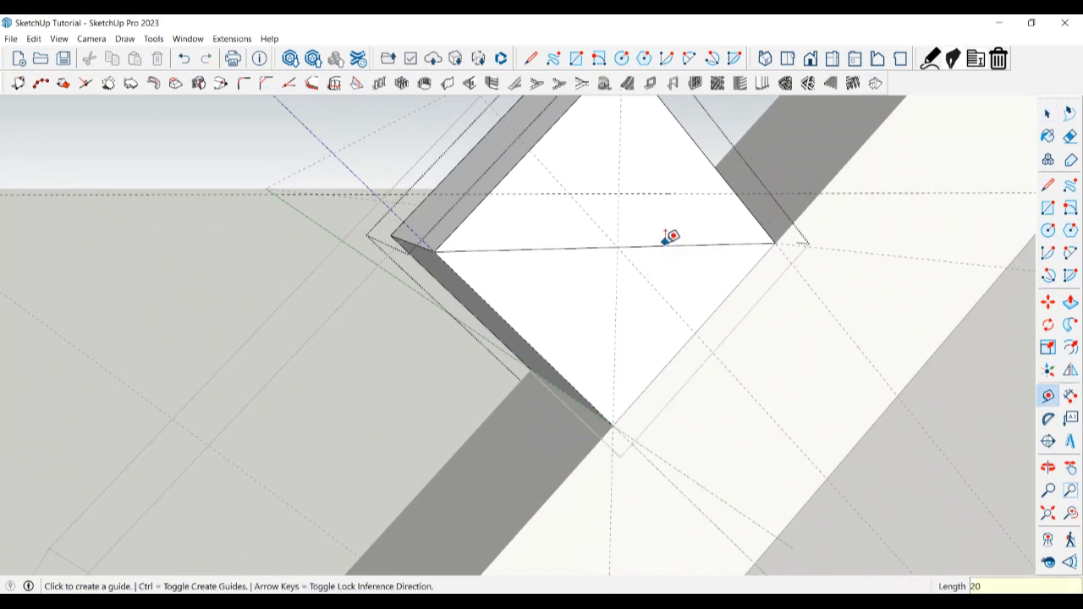
pyautogui.scroll(-2, 665, 245)
pyautogui.press('space')
# Step: Draw a line along the horizontal guide across the block's side face, between its two upper edges
pyautogui.moveTo(672, 271); pyautogui.dragTo(597, 280, button='middle')
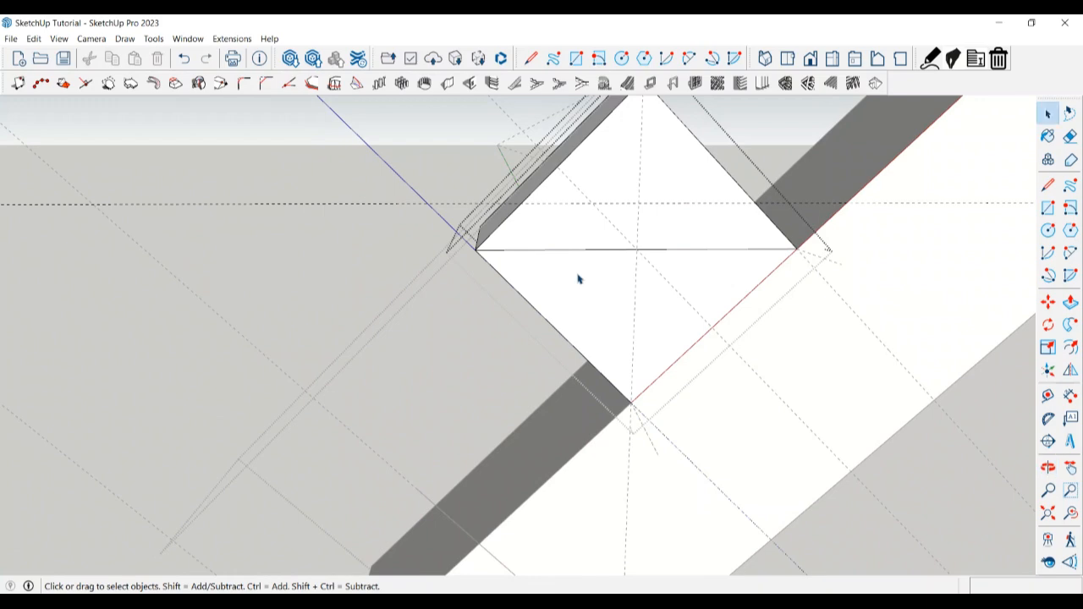
pyautogui.press('l')
pyautogui.click(523, 203)
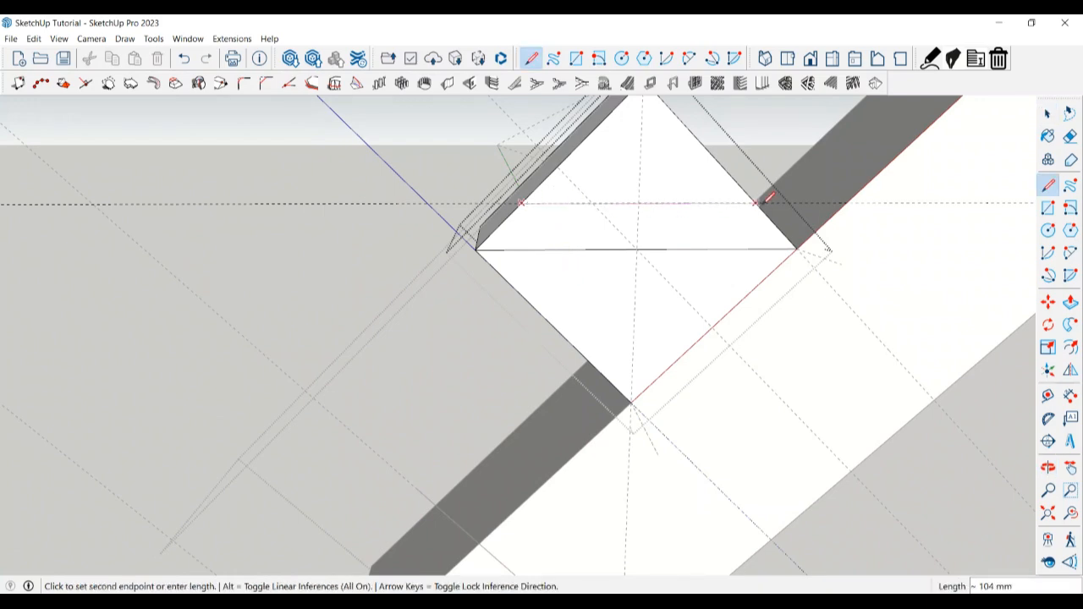
pyautogui.click(755, 203)
pyautogui.press('space')
# Step: Push the triangle above the guide through the block's full thickness
pyautogui.click(696, 193)
pyautogui.moveTo(697, 193); pyautogui.dragTo(631, 213, button='middle')
pyautogui.press('p')
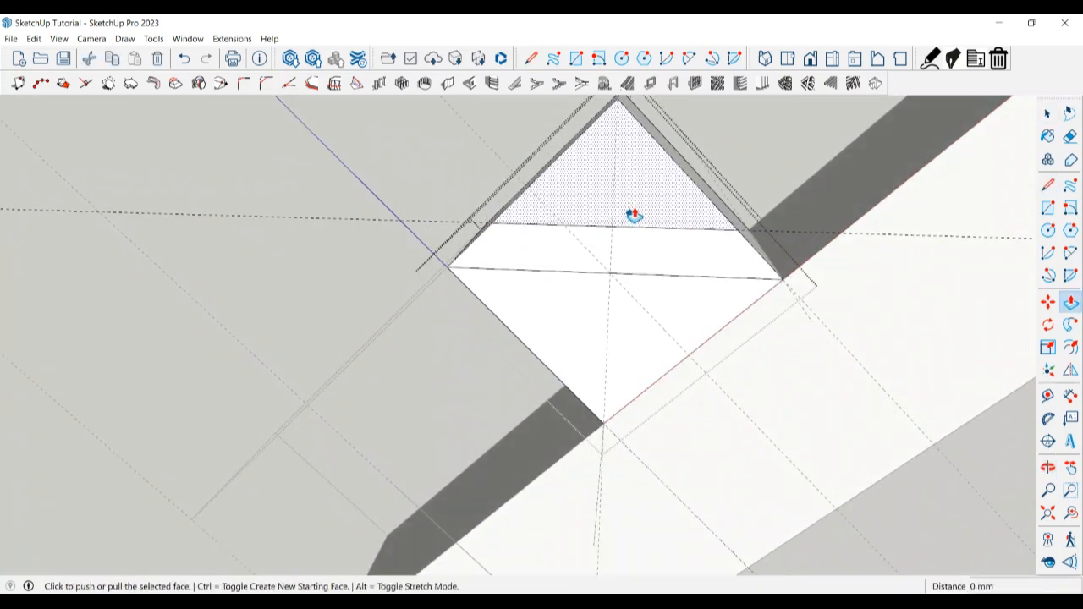
pyautogui.click(632, 213)
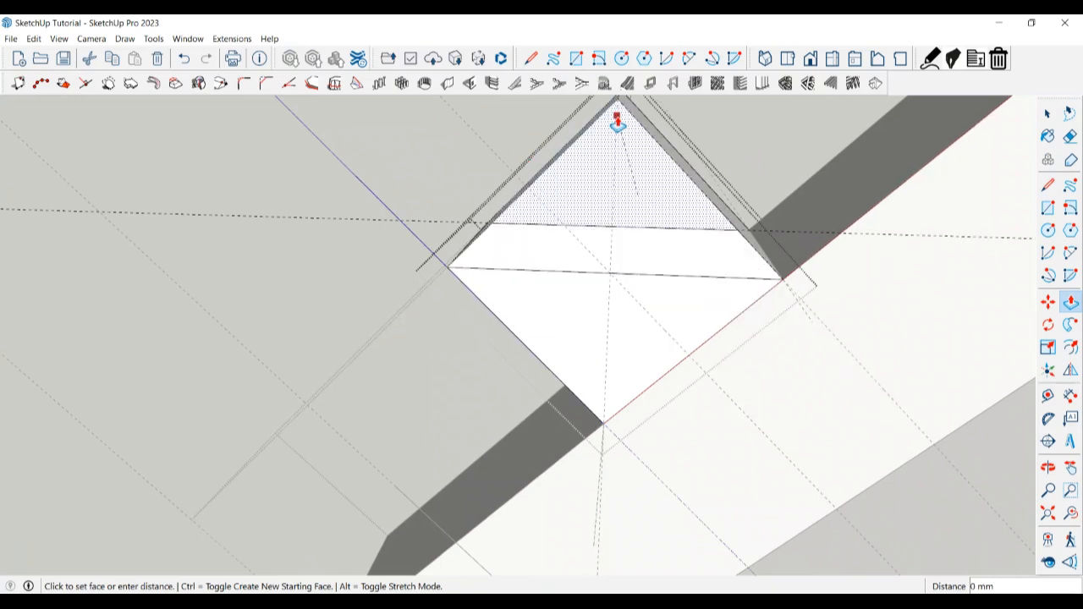
pyautogui.click(592, 133)
pyautogui.press('space')
# Step: Try to push the strip between the two lines, and undo back to the full block without the upper line
pyautogui.moveTo(592, 138); pyautogui.dragTo(692, 245, button='middle')
pyautogui.click(692, 245)
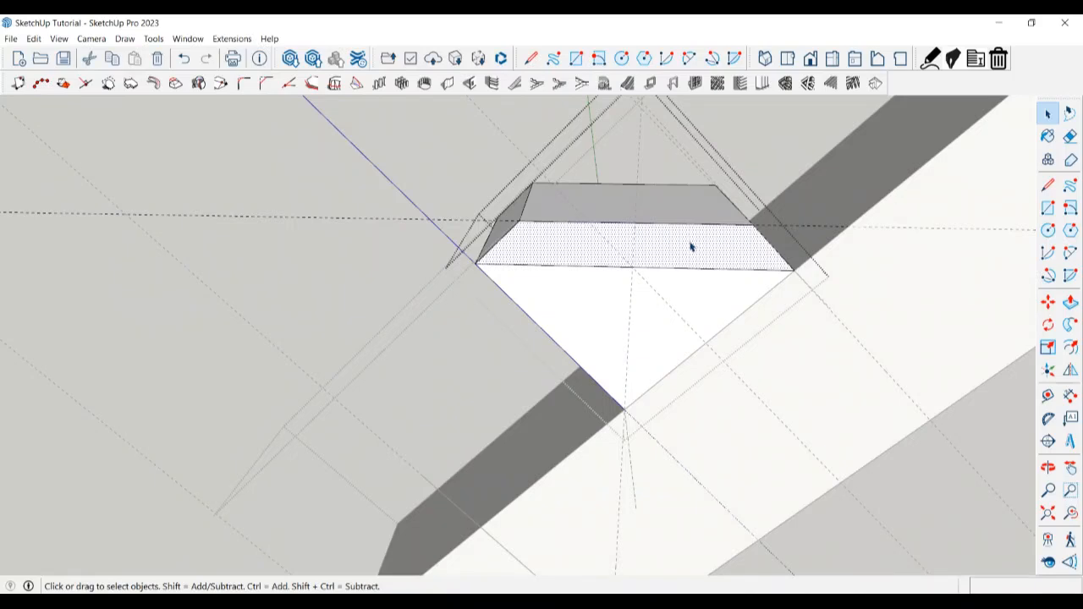
pyautogui.press('p')
pyautogui.click(690, 252)
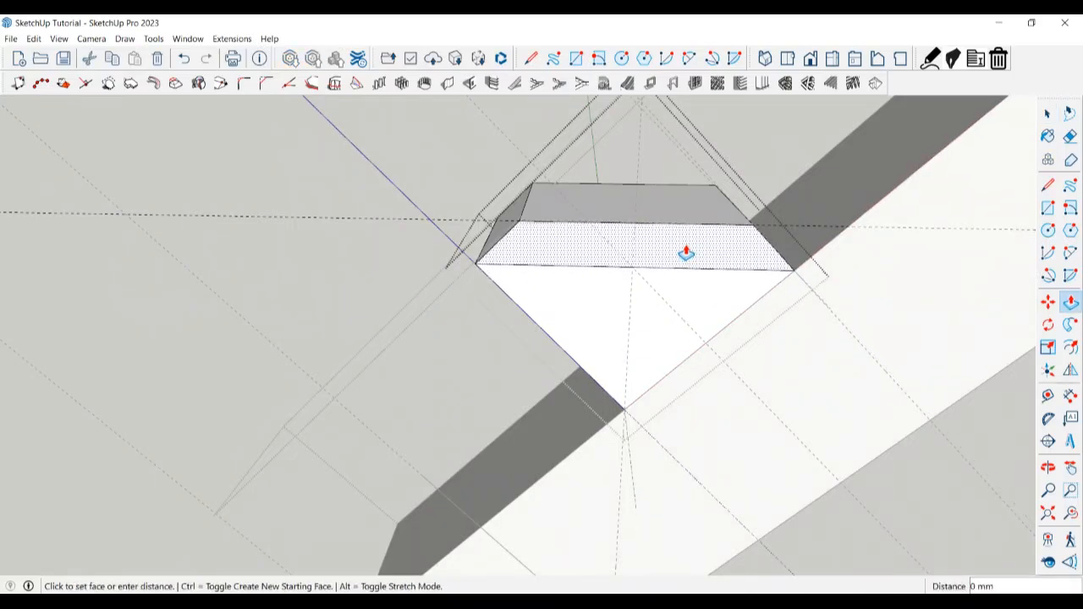
pyautogui.click(684, 248)
pyautogui.moveTo(683, 250); pyautogui.dragTo(637, 240, button='middle')
pyautogui.hotkey('ctrl', 'z')
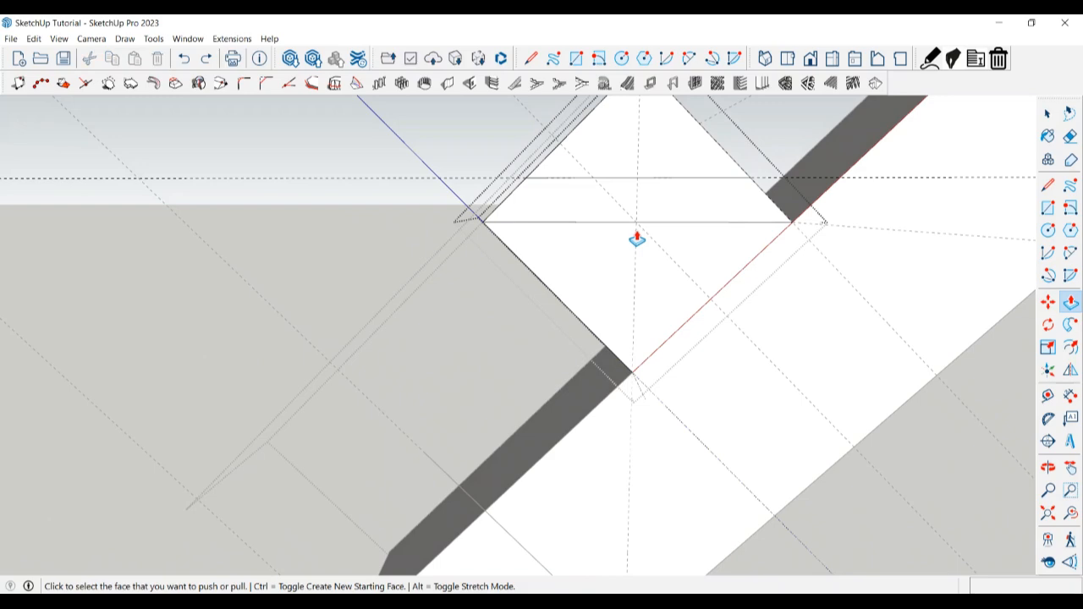
pyautogui.press('space')
pyautogui.moveTo(635, 234); pyautogui.dragTo(606, 252, button='middle')
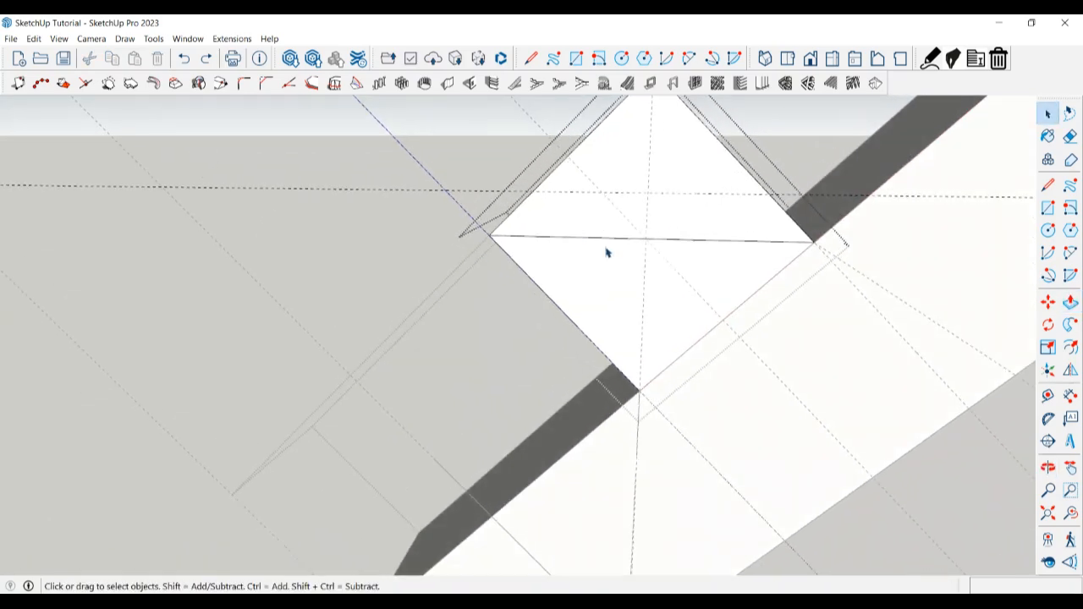
# Step: Place vertical guides through the block's outer corner and through its opposite corner on the beam
pyautogui.scroll(-1, 605, 288)
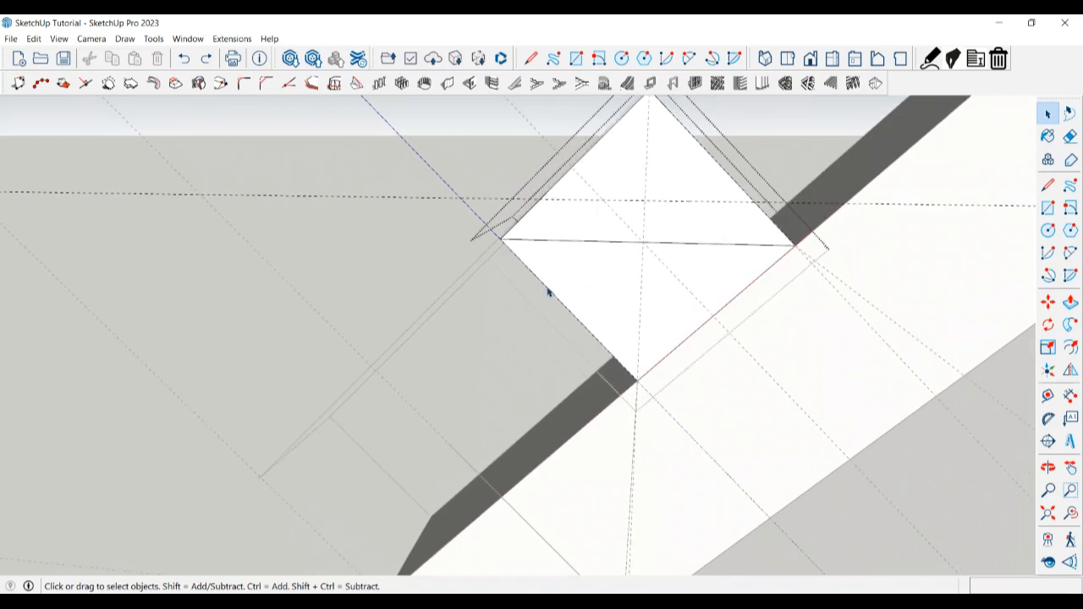
pyautogui.press('l')
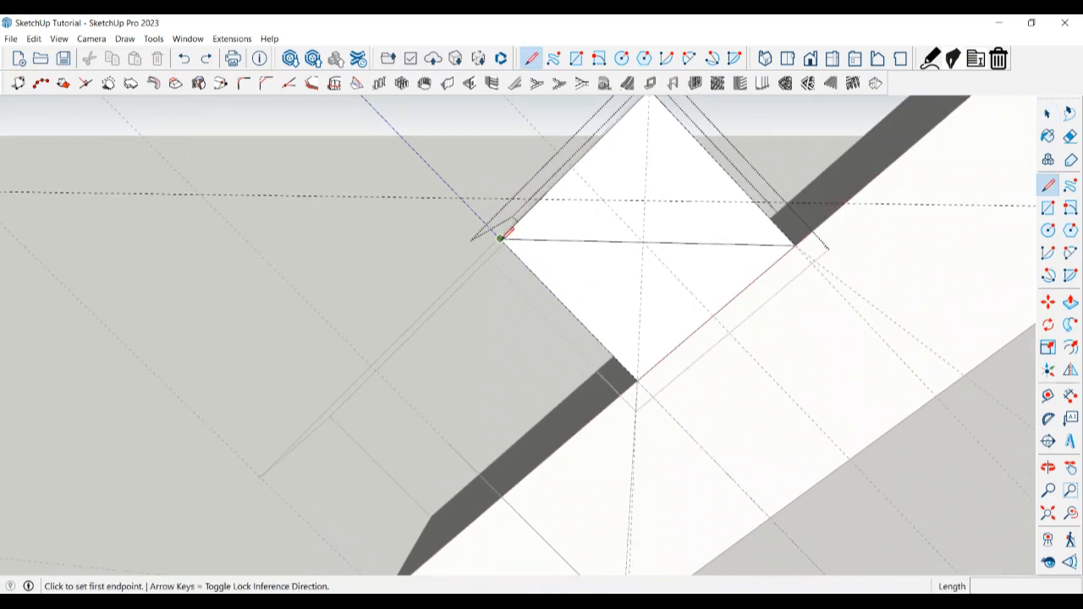
pyautogui.press('space')
pyautogui.press('t')
pyautogui.click(637, 282)
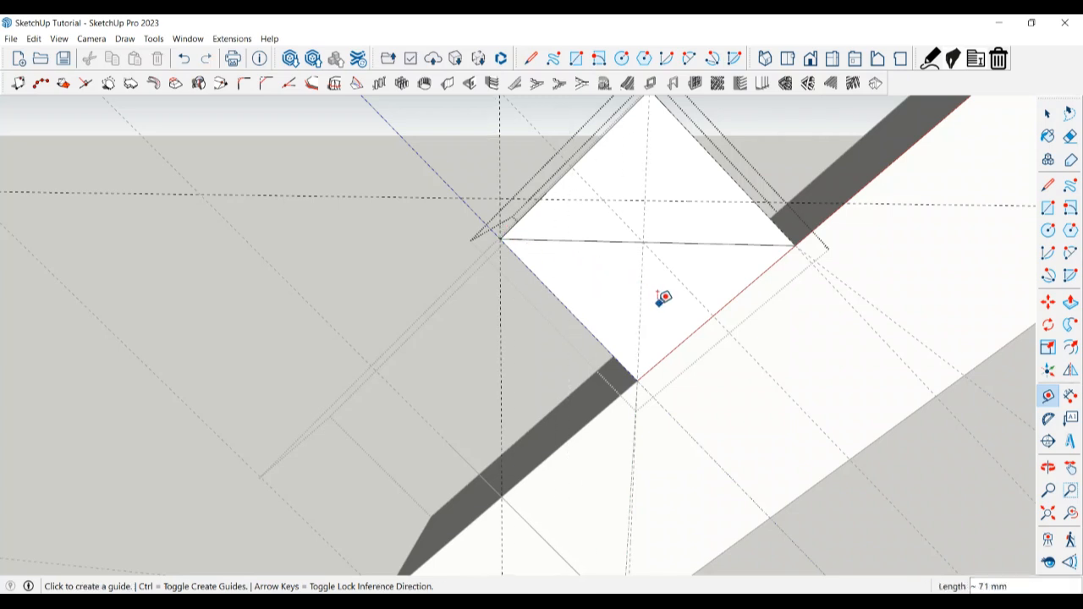
pyautogui.click(642, 292)
pyautogui.click(795, 245)
pyautogui.scroll(-1, 737, 287)
pyautogui.moveTo(715, 327)
pyautogui.mouseDown(button='middle')
pyautogui.moveTo(662, 332)
pyautogui.moveTo(774, 302)
pyautogui.mouseUp(button='middle')
pyautogui.press('space')
# Step: Draw a 20 mm high strip above the diagonal by tracing the horizontal guide and both vertical guides
pyautogui.press('l')
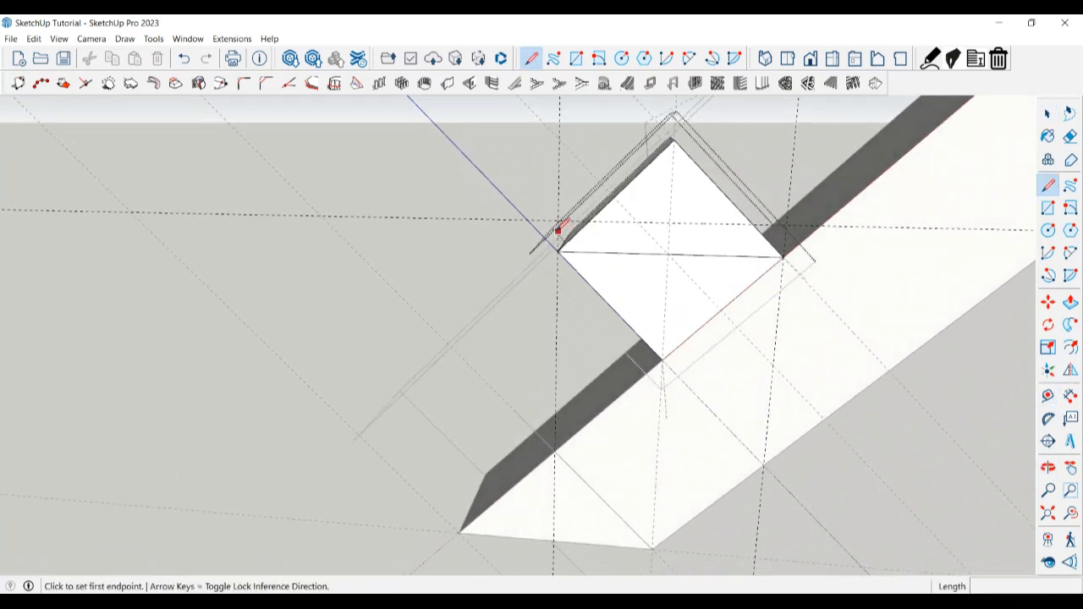
pyautogui.click(558, 221)
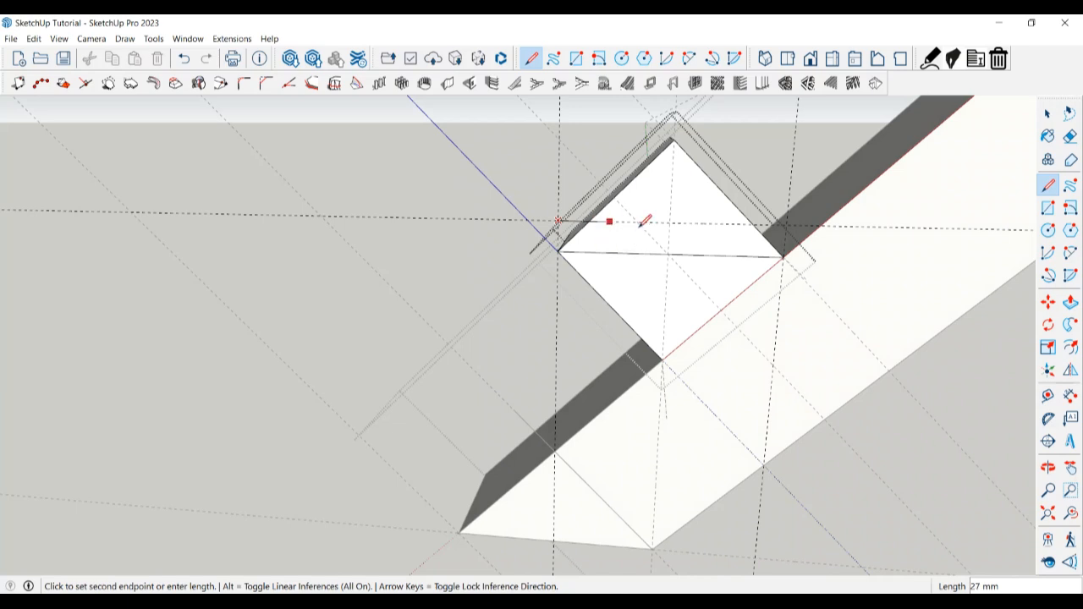
pyautogui.click(787, 223)
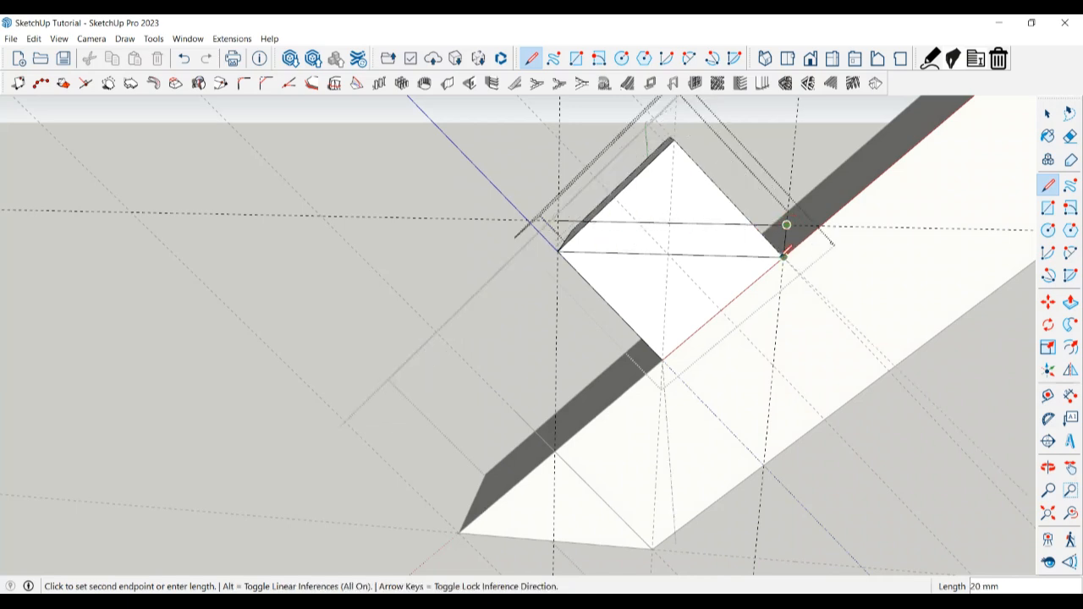
pyautogui.click(784, 255)
pyautogui.press('space')
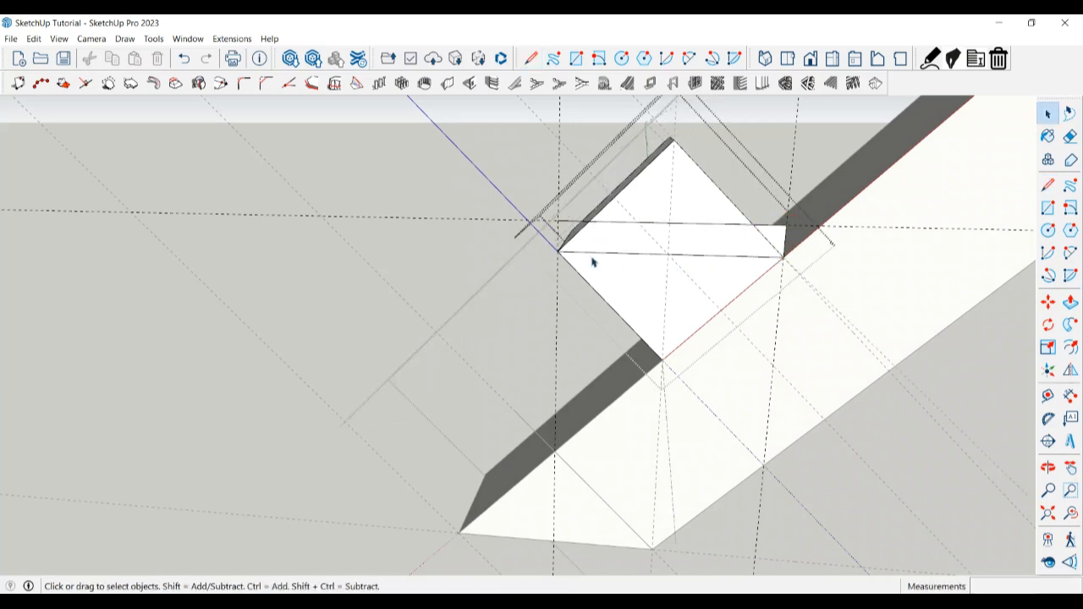
pyautogui.press('l')
pyautogui.click(558, 251)
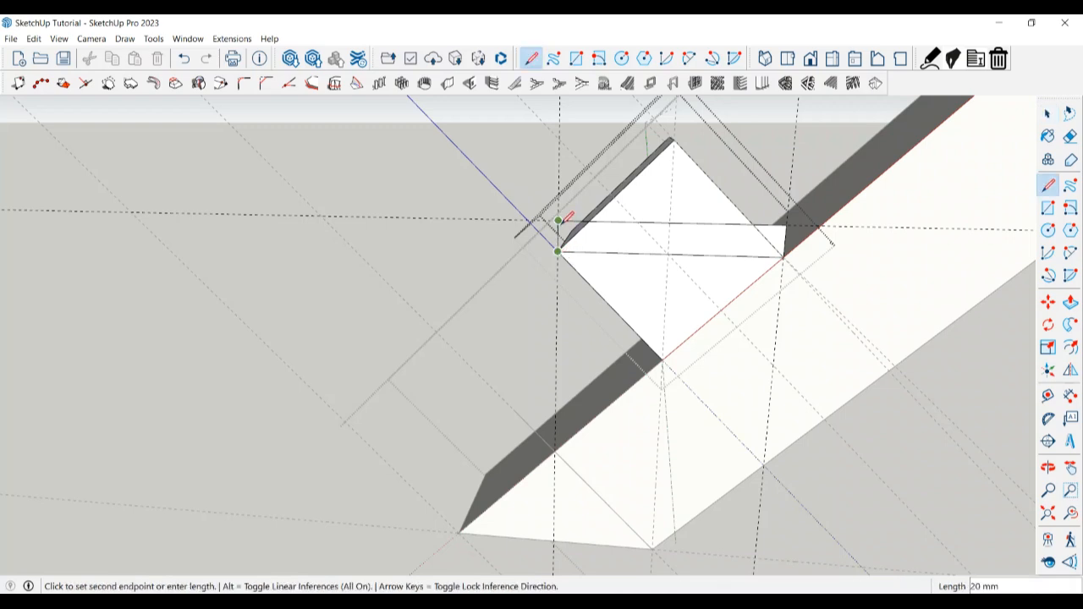
pyautogui.click(557, 222)
# Step: Push the triangle above the strip through the block's full 100 mm thickness
pyautogui.moveTo(603, 246); pyautogui.dragTo(636, 246, button='middle')
pyautogui.press('space')
pyautogui.click(681, 225)
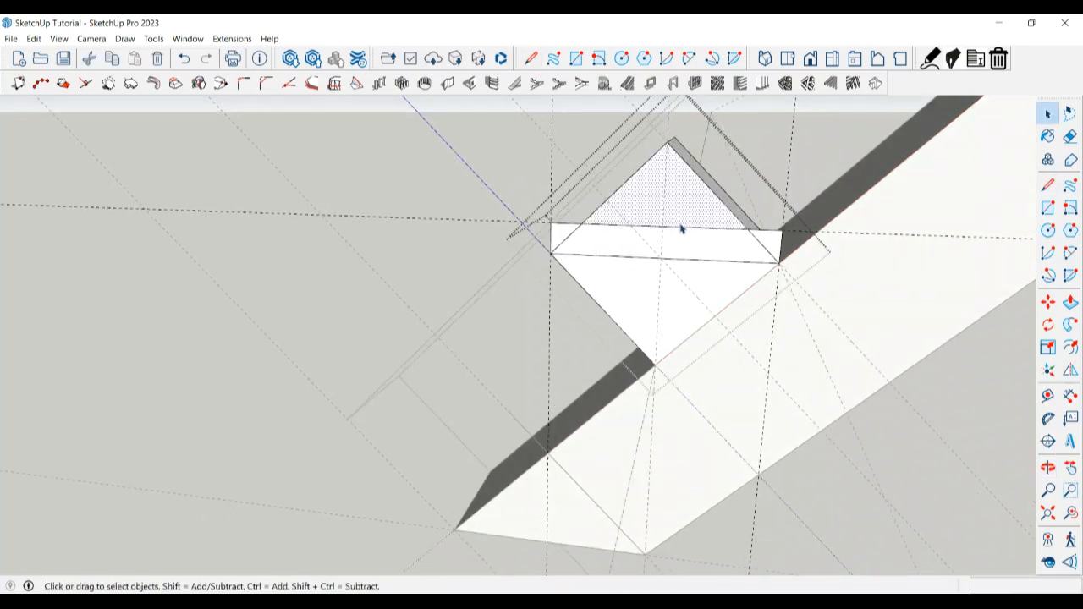
pyautogui.press('p')
pyautogui.click(682, 223)
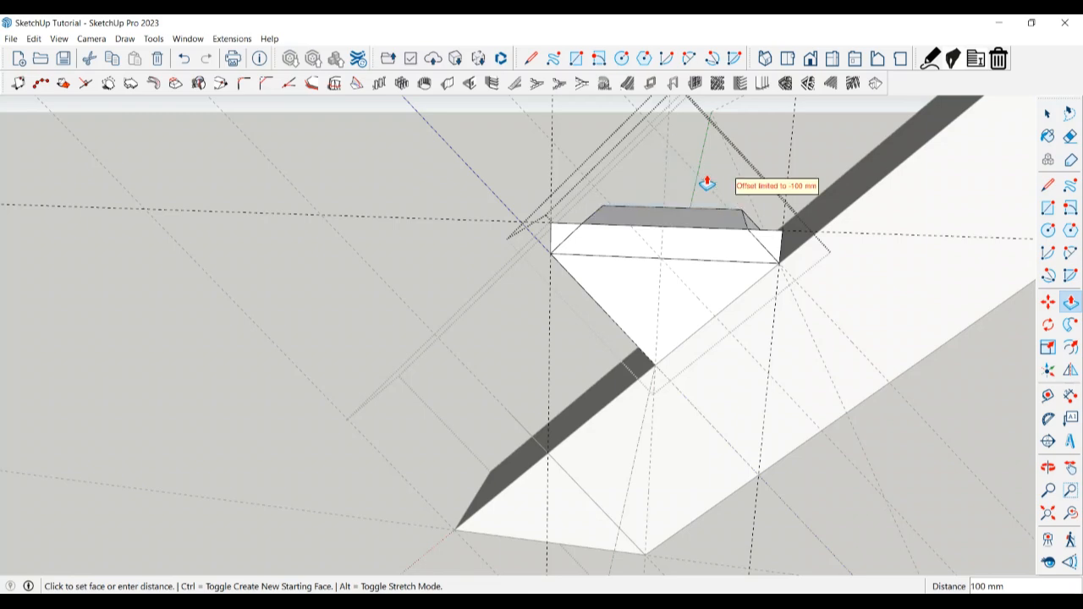
pyautogui.click(706, 182)
pyautogui.press('space')
# Step: Erase the slanted block edges crossing both ends of the strip on the side face
pyautogui.scroll(-1, 696, 211)
pyautogui.moveTo(709, 240); pyautogui.dragTo(735, 271, button='middle')
pyautogui.press('e')
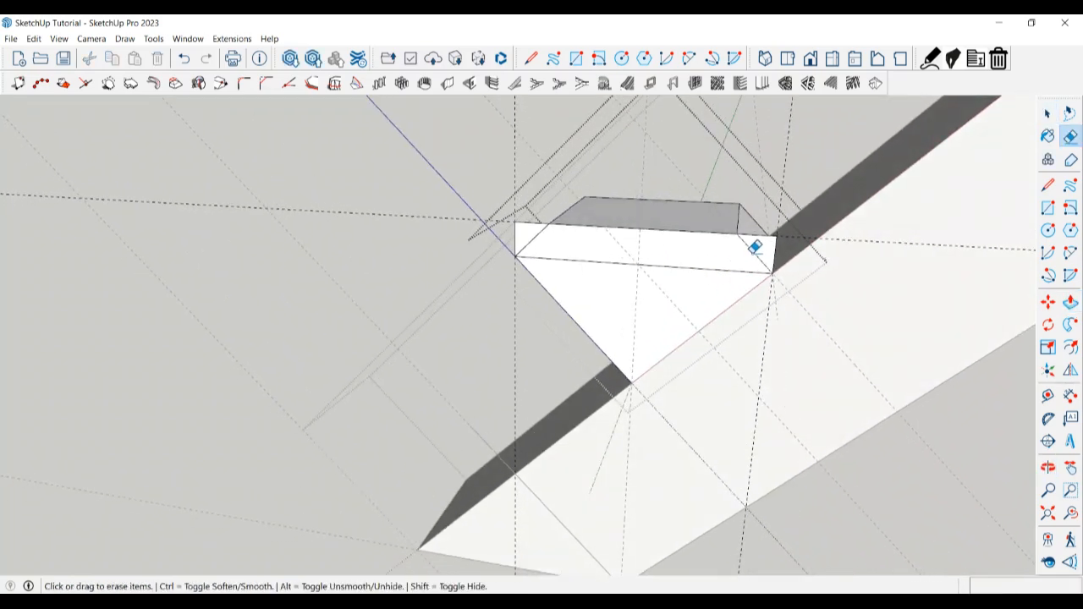
pyautogui.click(755, 247)
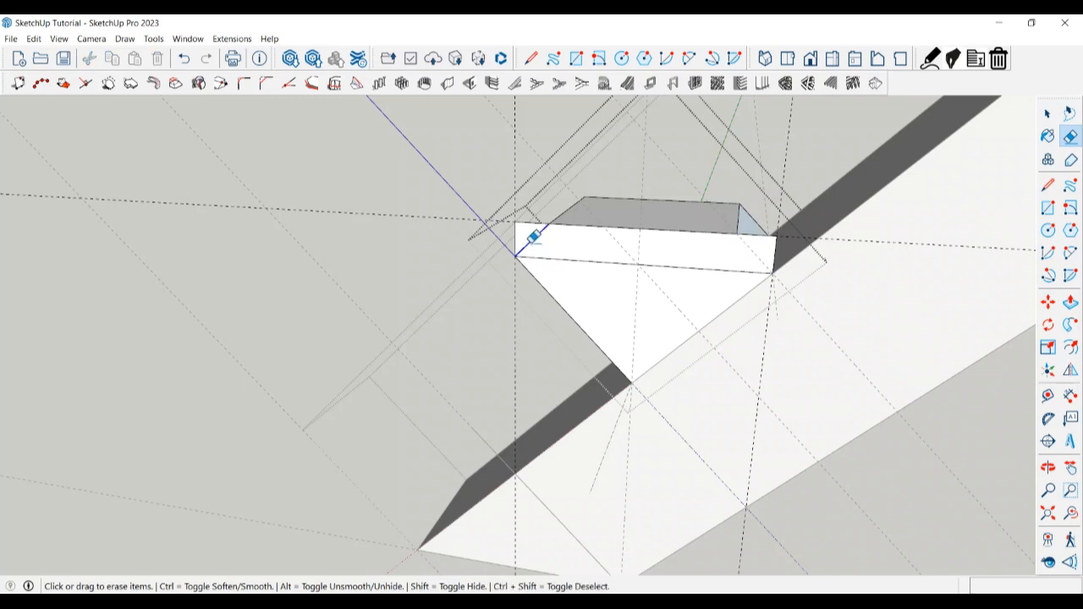
# Step: Pull the small triangle at the strip's outer end about 4 mm across the wedge's thickness and undo it
pyautogui.moveTo(532, 234)
pyautogui.mouseDown(button='middle')
pyautogui.moveTo(564, 278)
pyautogui.moveTo(796, 288)
pyautogui.moveTo(559, 229)
pyautogui.moveTo(587, 198)
pyautogui.mouseUp(button='middle')
pyautogui.scroll(1, 520, 193)
pyautogui.press('space')
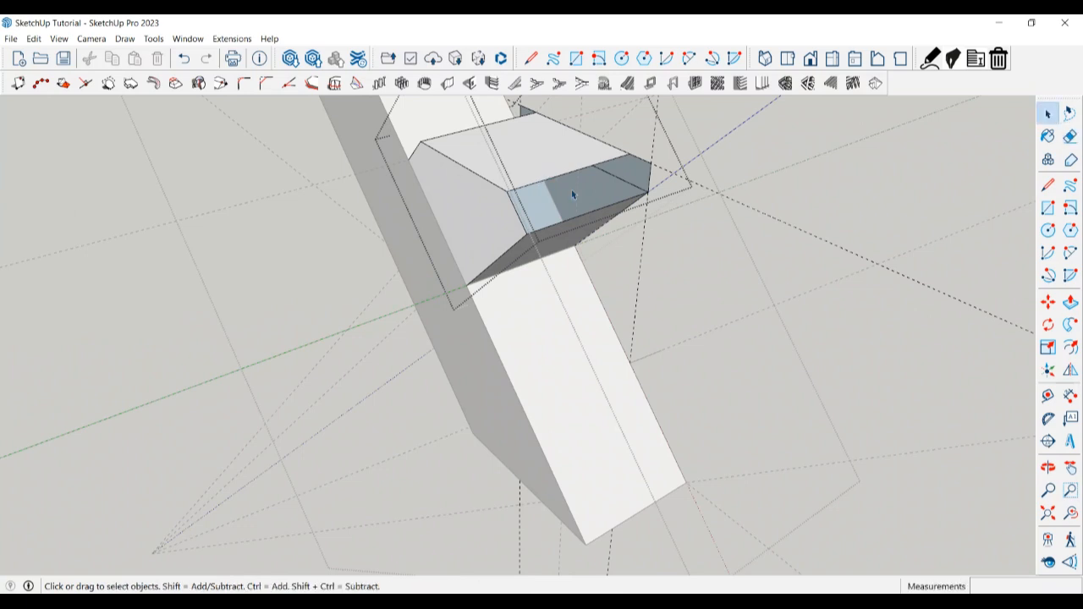
pyautogui.press('p')
pyautogui.click(620, 201)
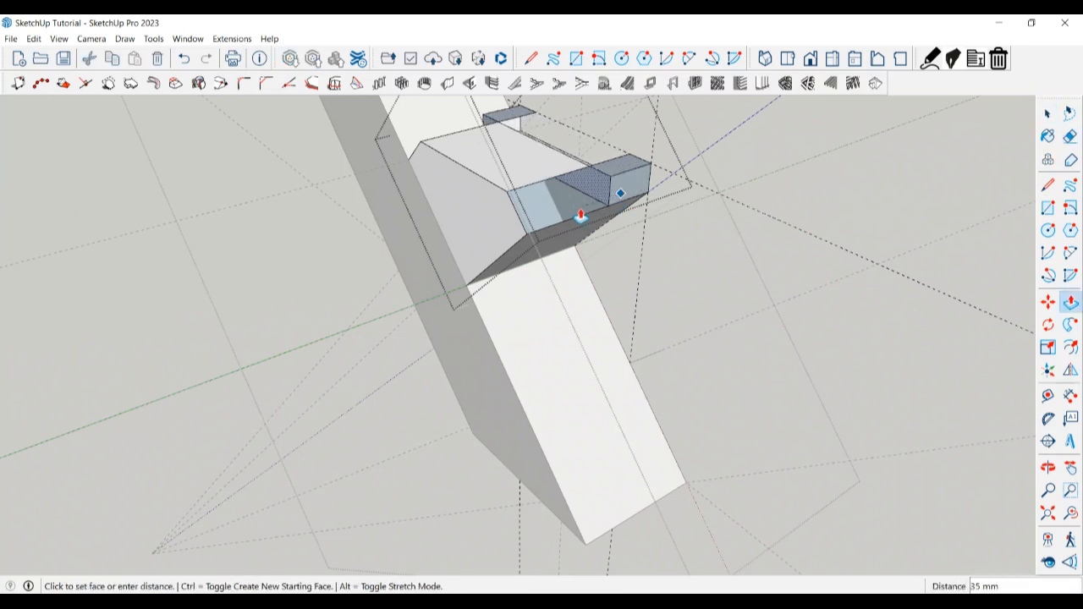
pyautogui.click(609, 199)
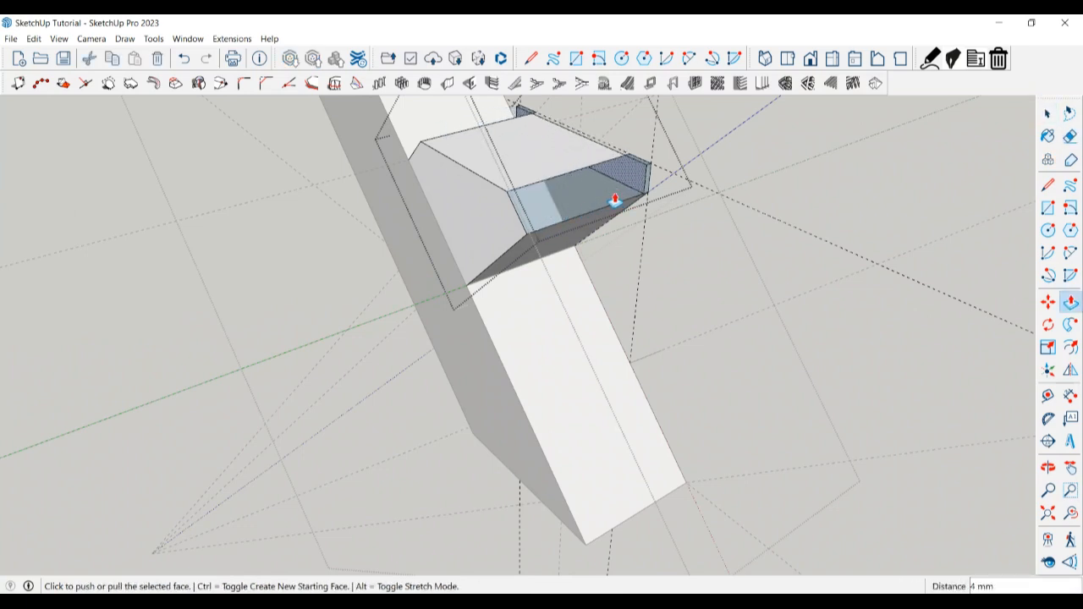
pyautogui.press('space')
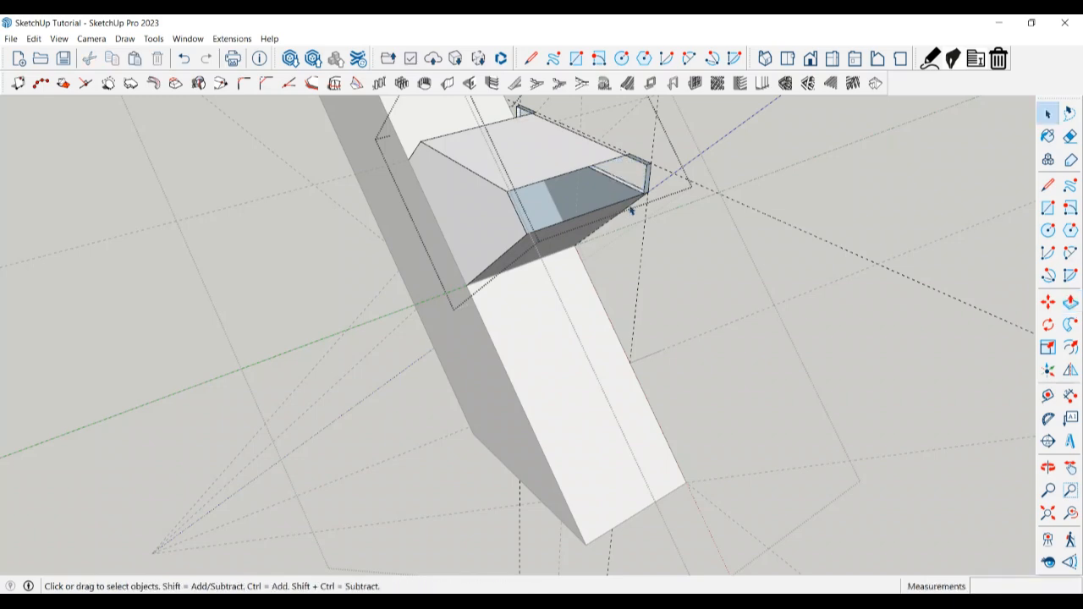
pyautogui.hotkey('ctrl', 'z')
pyautogui.hotkey('ctrl', 'z')
pyautogui.hotkey('ctrl', 'z')
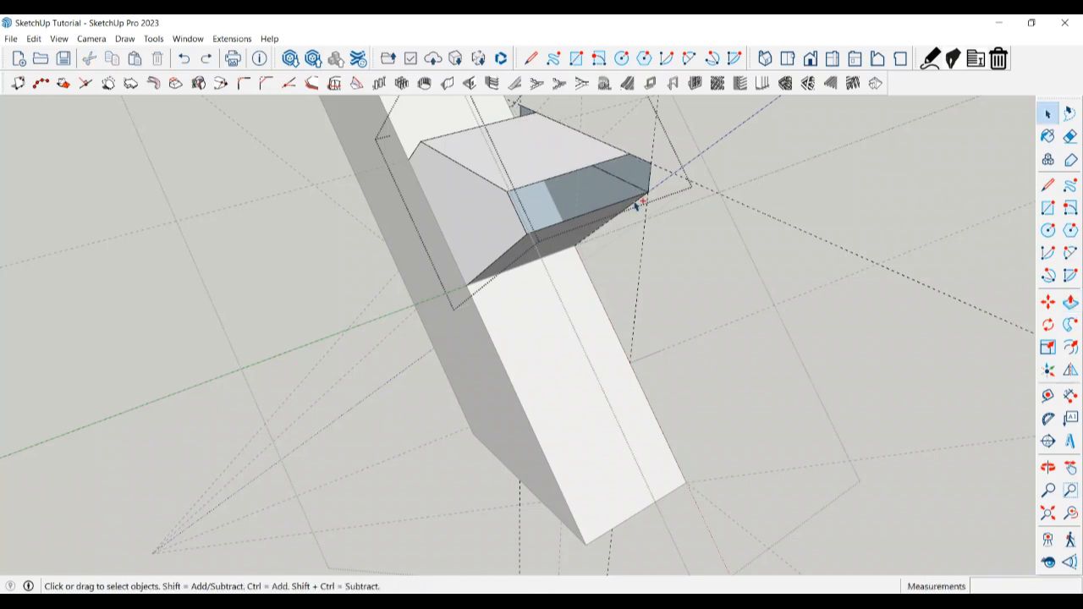
# Step: Extrude the small triangle at the strip's outer end across the wedge to its opposite side
pyautogui.moveTo(639, 205); pyautogui.dragTo(292, 447, button='middle')
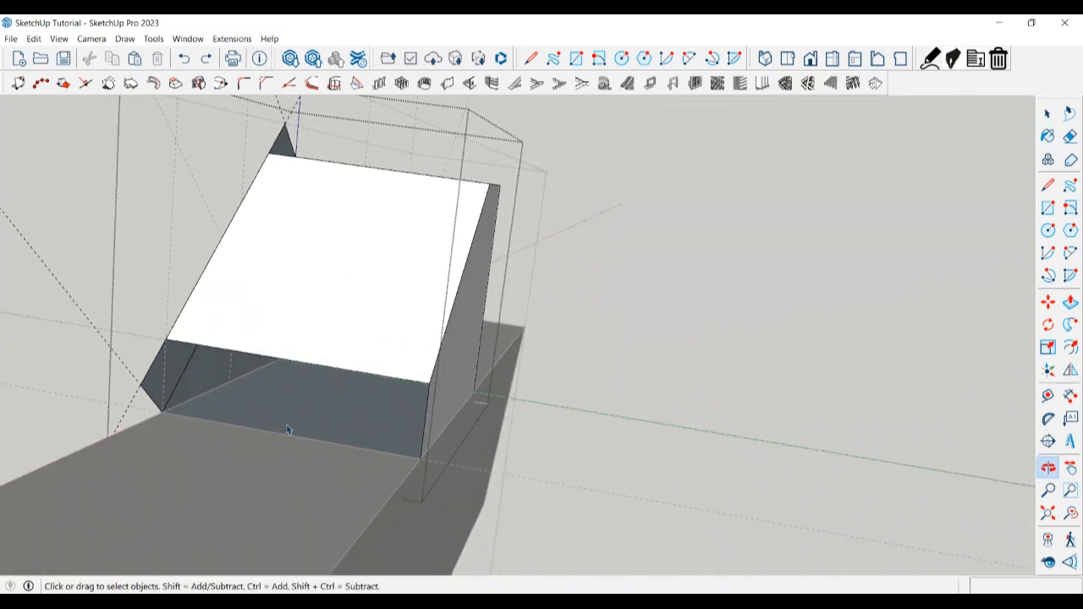
pyautogui.scroll(1, 75, 373)
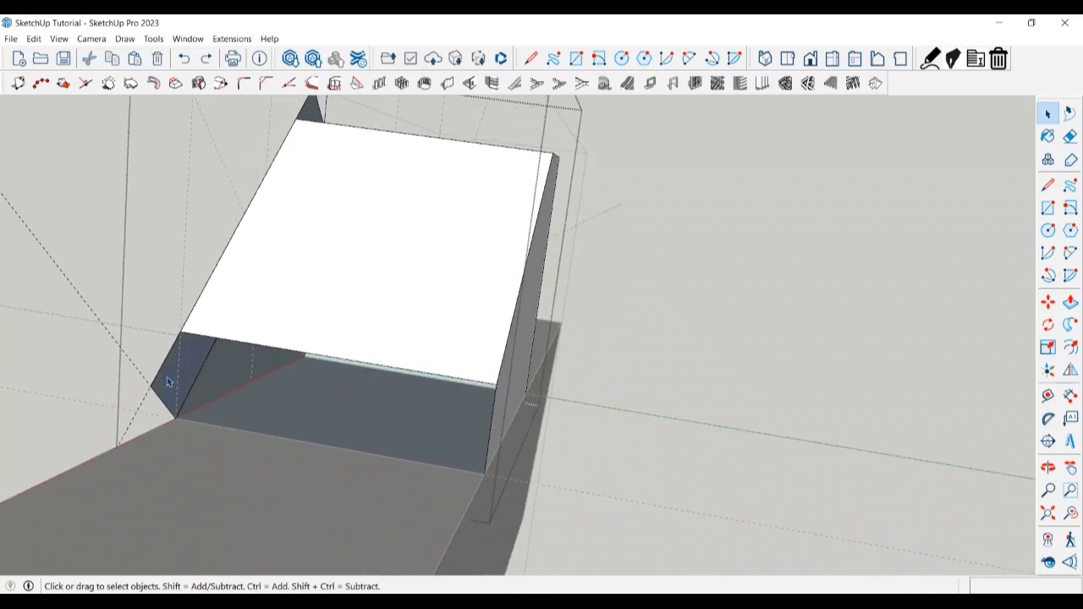
pyautogui.press('p')
pyautogui.click(189, 382)
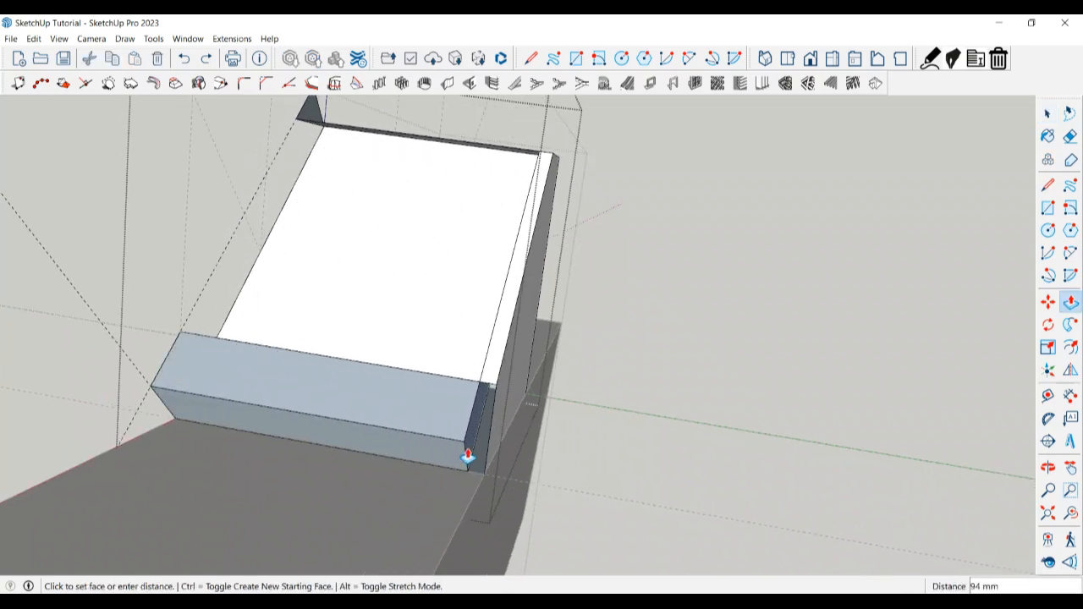
pyautogui.click(488, 468)
pyautogui.moveTo(462, 449)
pyautogui.mouseDown(button='middle')
pyautogui.moveTo(733, 250)
pyautogui.moveTo(575, 351)
pyautogui.moveTo(536, 398)
pyautogui.moveTo(622, 341)
pyautogui.moveTo(444, 402)
pyautogui.moveTo(177, 402)
pyautogui.moveTo(368, 347)
pyautogui.mouseUp(button='middle')
pyautogui.press('l')
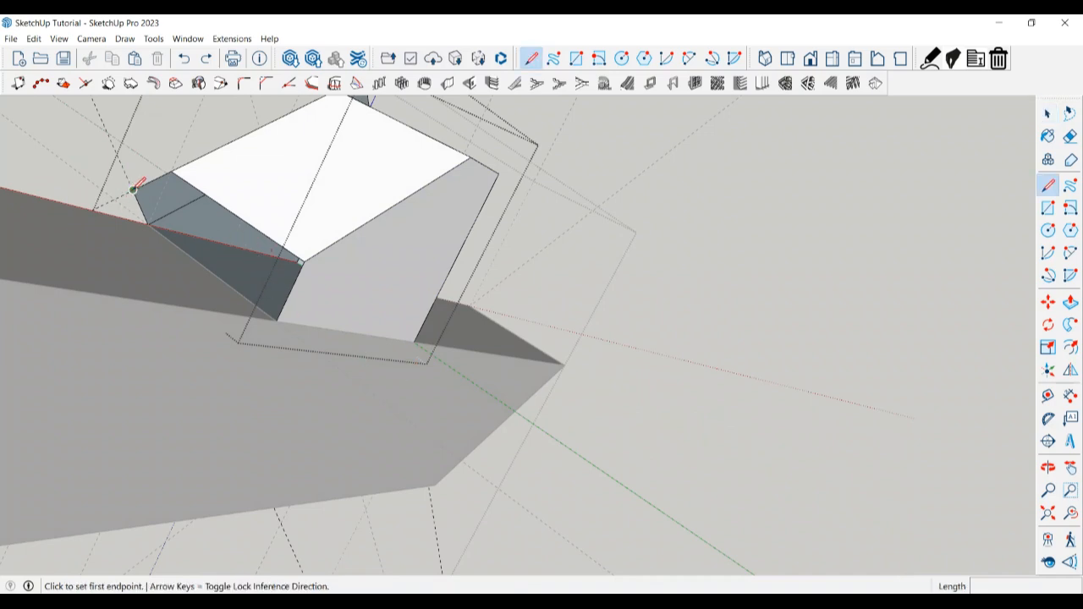
pyautogui.click(133, 190)
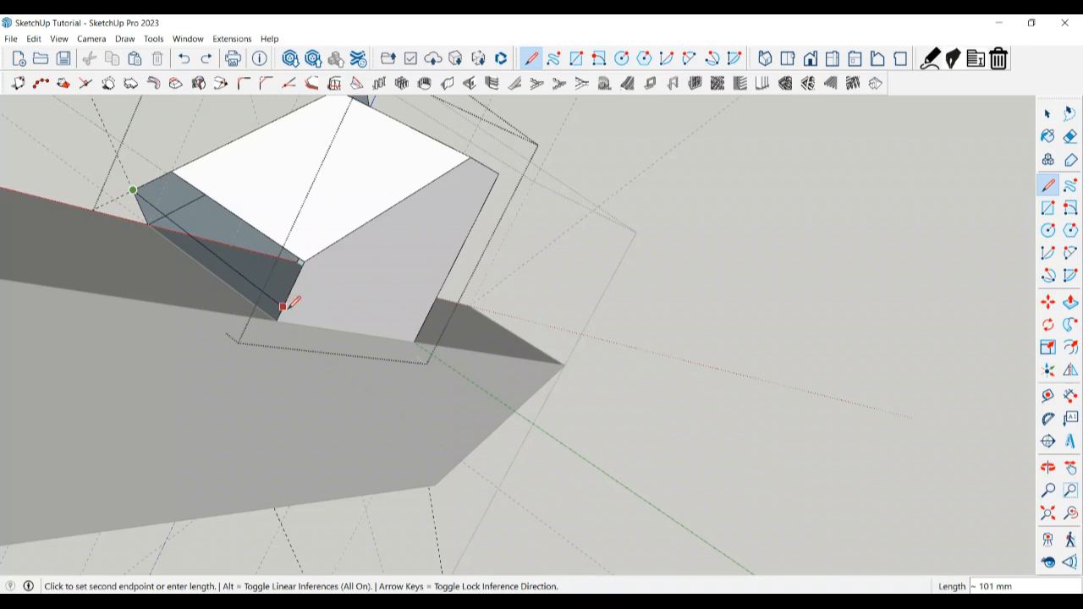
pyautogui.press('space')
pyautogui.press('l')
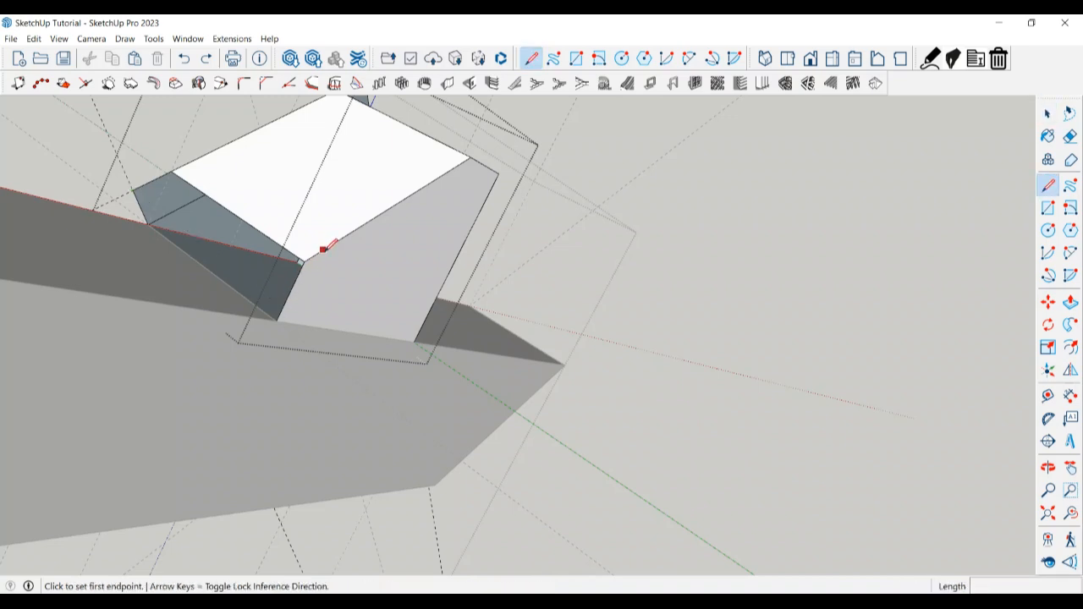
pyautogui.click(304, 261)
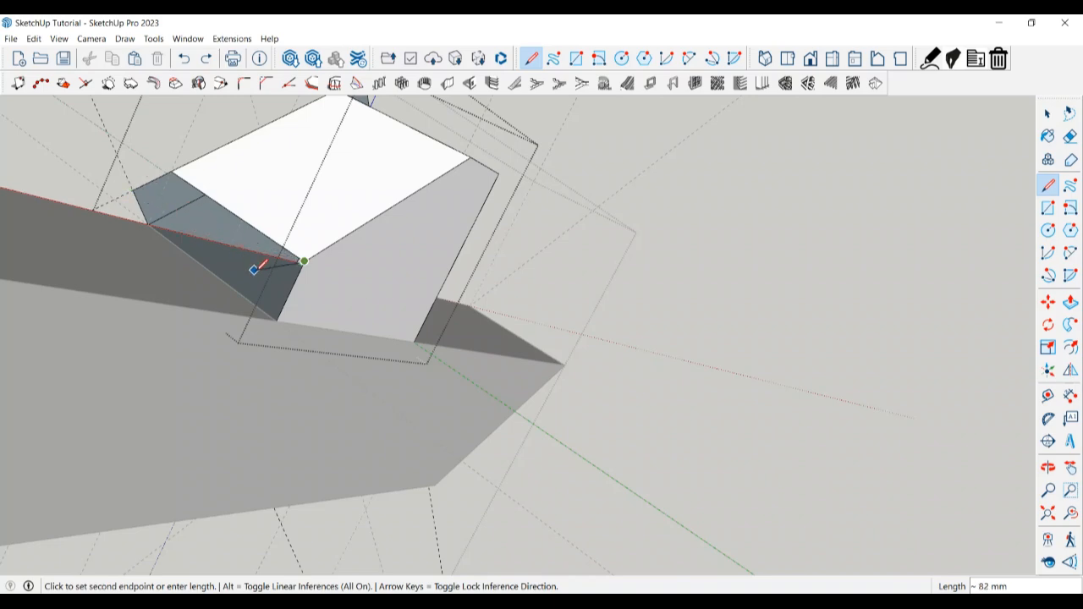
pyautogui.moveTo(290, 289); pyautogui.dragTo(212, 415, button='middle')
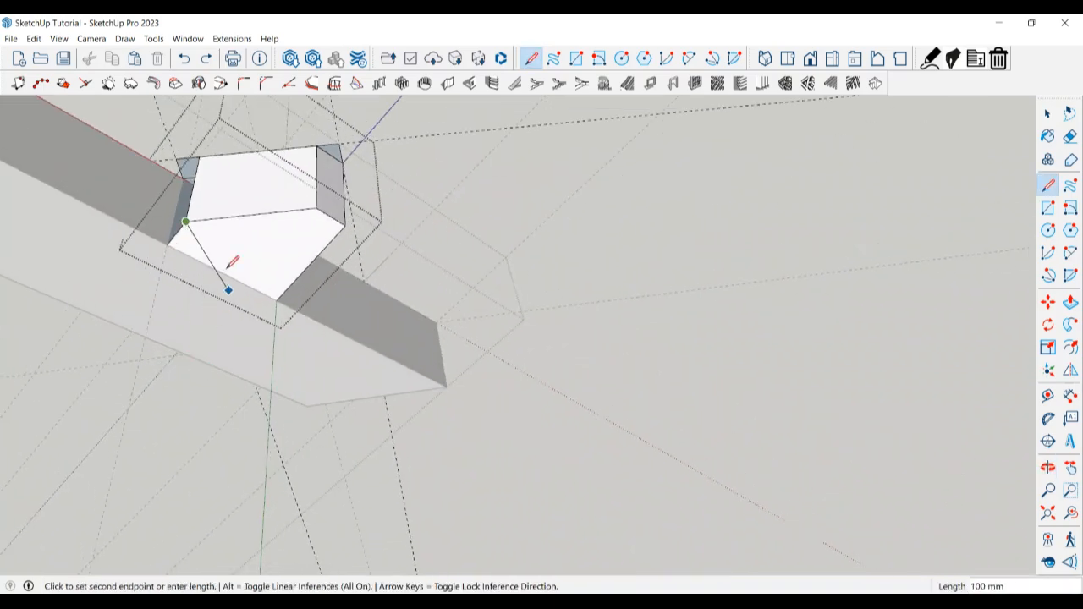
pyautogui.press('space')
# Step: Place a construction guide along the long edge where the wedge's top face meets its far side face
pyautogui.press('t')
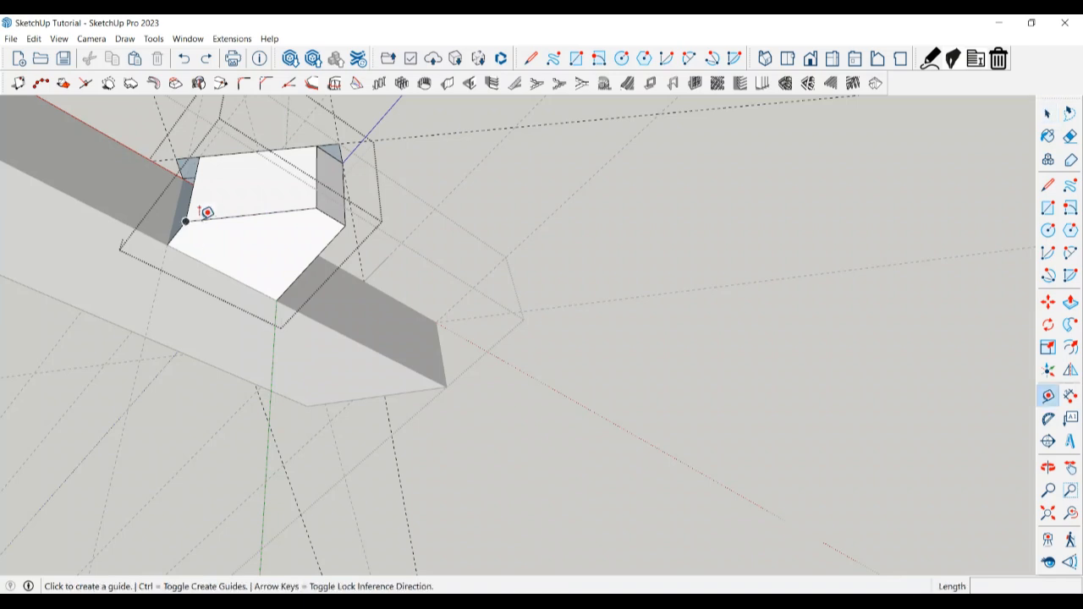
pyautogui.scroll(1, 203, 173)
pyautogui.click(194, 180)
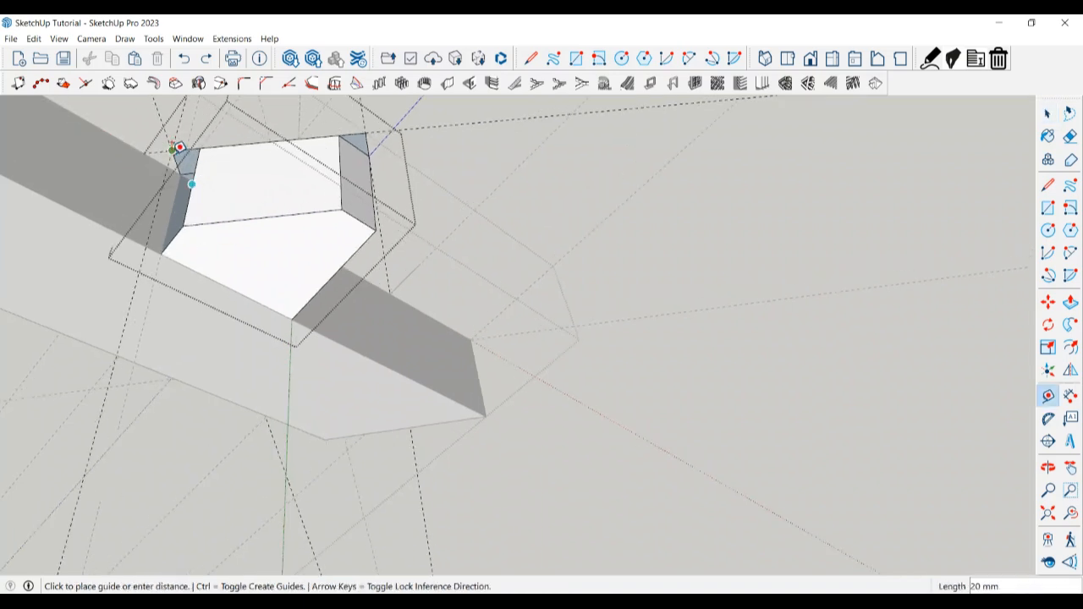
pyautogui.click(180, 148)
pyautogui.click(229, 216)
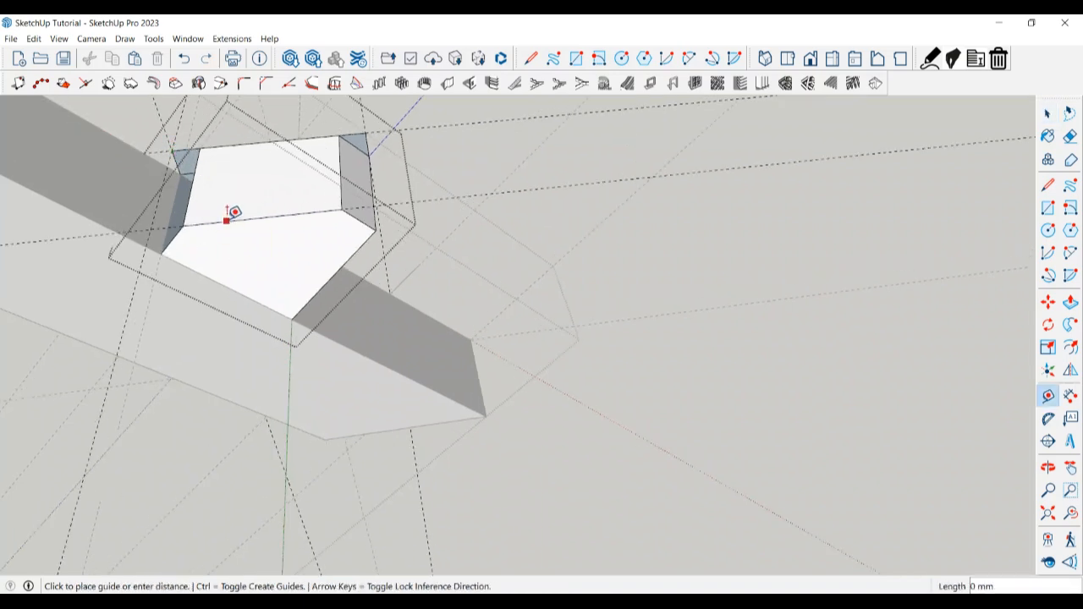
pyautogui.click(232, 212)
pyautogui.press('space')
# Step: Extend the wedge's top face toward the beam by drawing a 20 mm line along the guide and a 100 mm line to the opposite corner
pyautogui.press('l')
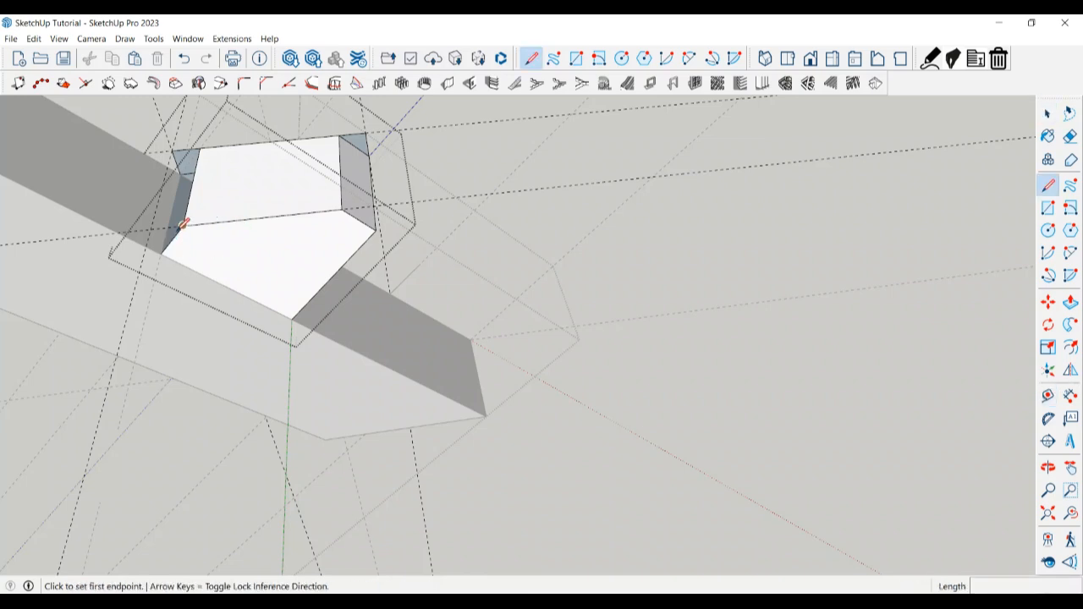
pyautogui.click(183, 226)
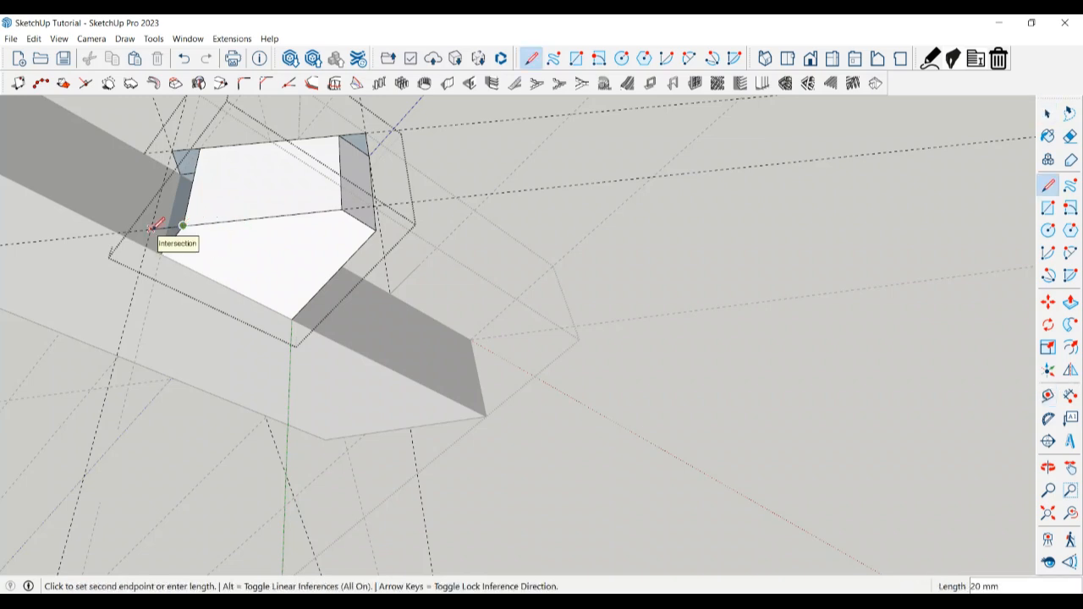
pyautogui.click(151, 227)
pyautogui.click(172, 150)
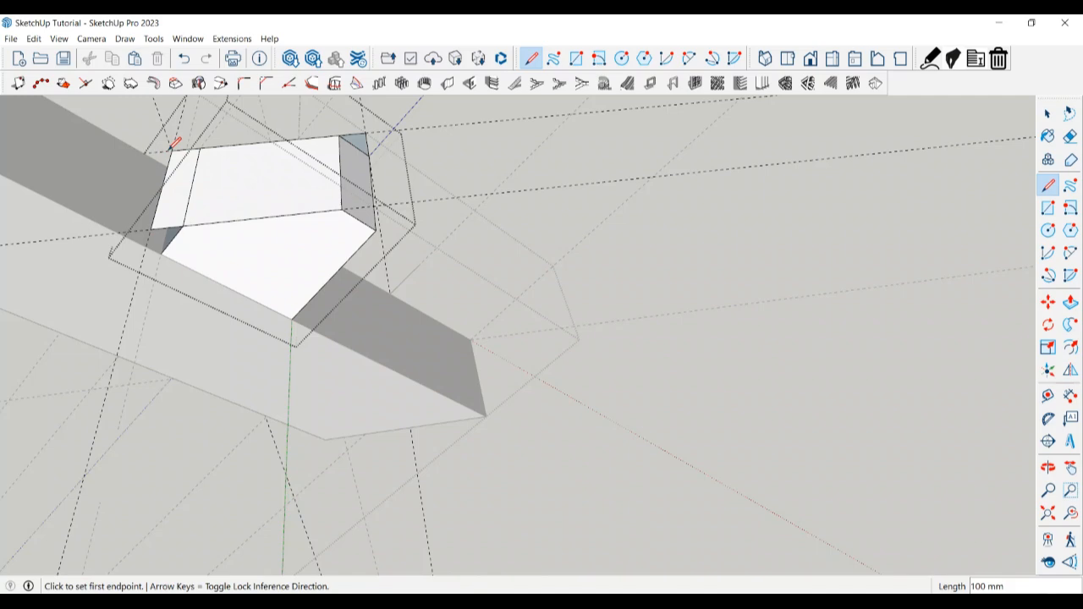
pyautogui.press('space')
# Step: Outline the missing triangle at the top face's outer end with lines meeting on the guide to square off the face
pyautogui.press('o')
pyautogui.moveTo(351, 278); pyautogui.dragTo(465, 270)
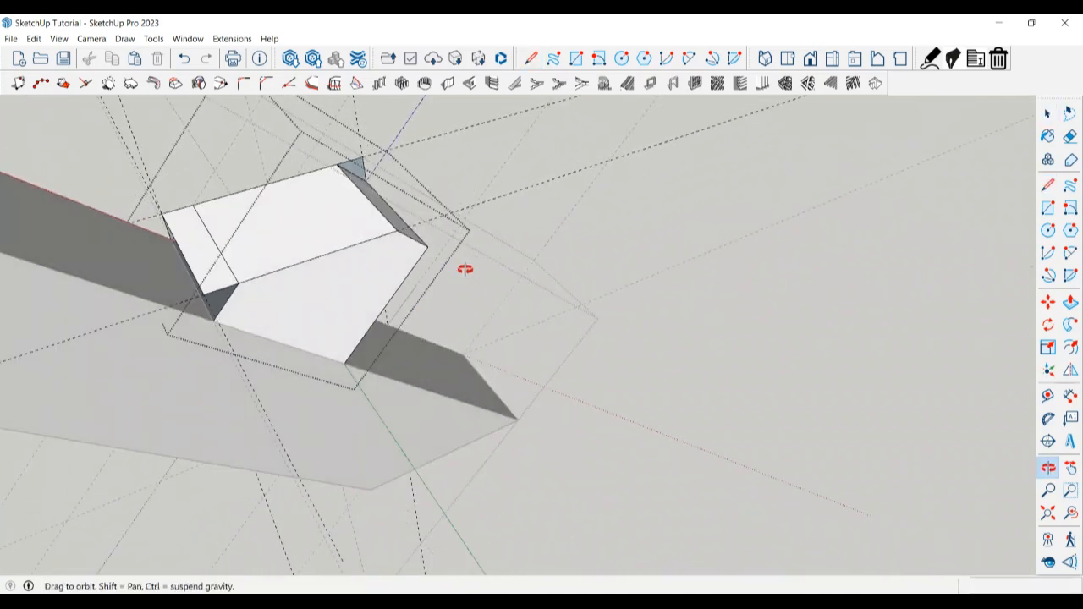
pyautogui.press('space')
pyautogui.press('l')
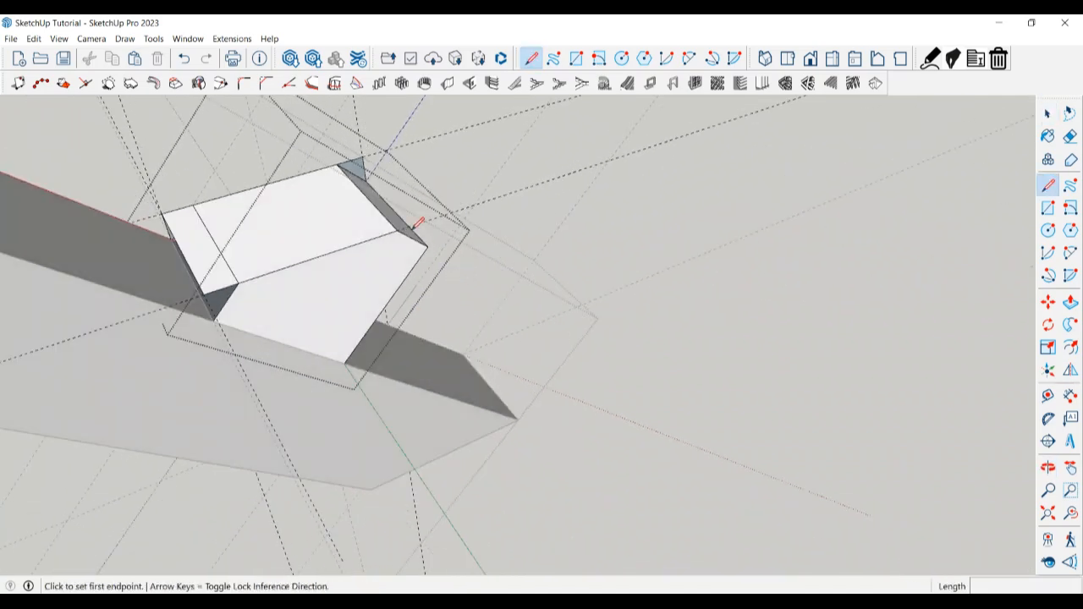
pyautogui.click(362, 155)
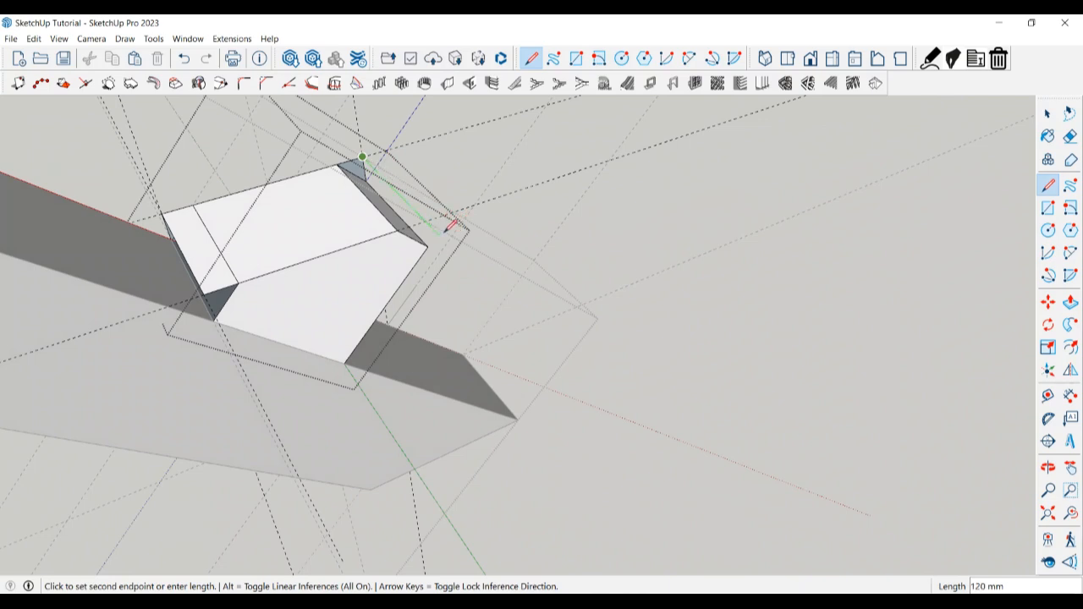
pyautogui.click(399, 226)
pyautogui.press('space')
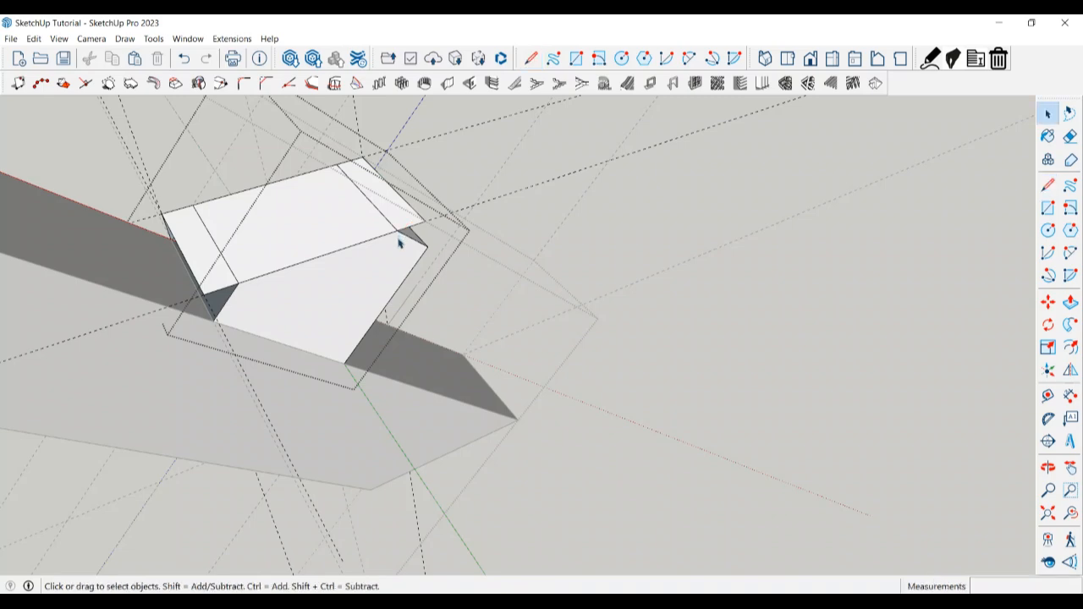
# Step: Erase the two slanted edges dividing the wedge's top face
pyautogui.press('e')
pyautogui.click(220, 254)
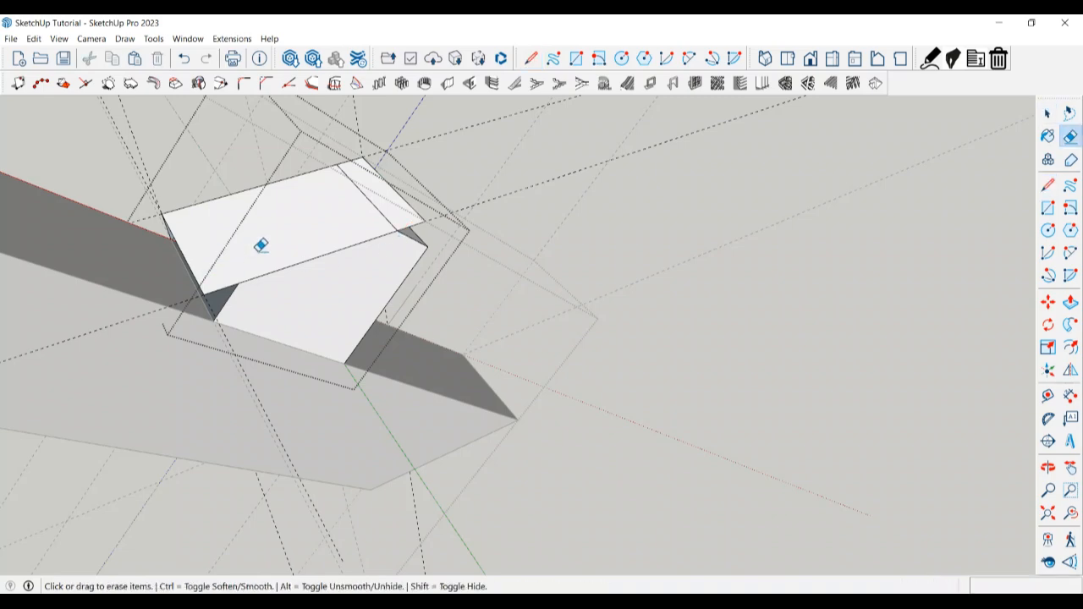
pyautogui.moveTo(392, 211)
pyautogui.mouseDown(button='middle')
pyautogui.moveTo(212, 200)
pyautogui.moveTo(389, 181)
pyautogui.moveTo(242, 237)
pyautogui.moveTo(244, 225)
pyautogui.mouseUp(button='middle')
# Step: Close the triangular gap on the far side face with a line about 14 mm long and erase the edge dividing that face
pyautogui.press('space')
pyautogui.press('l')
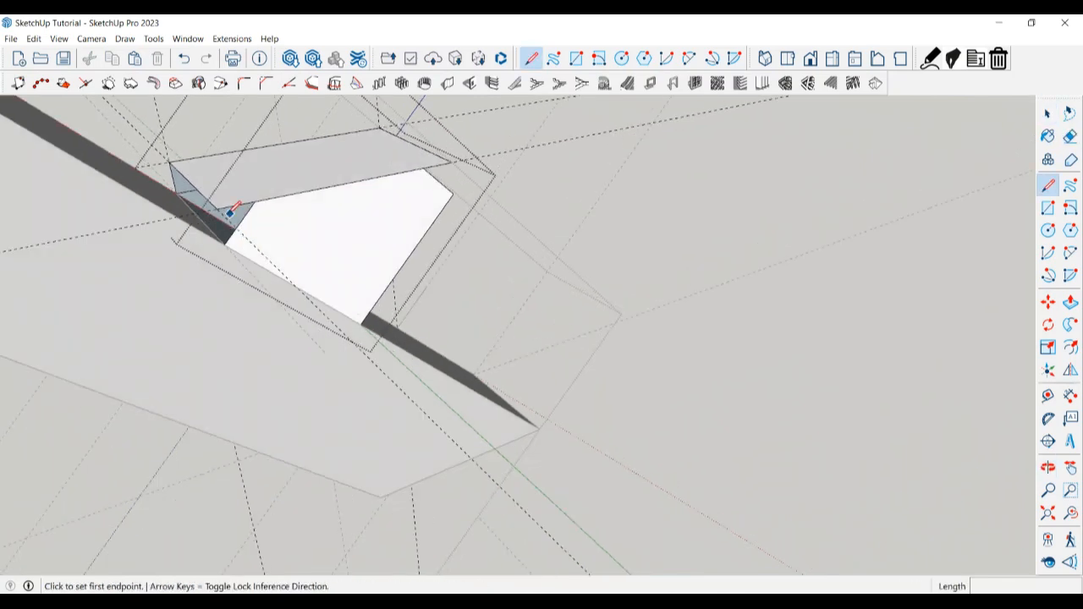
pyautogui.click(217, 207)
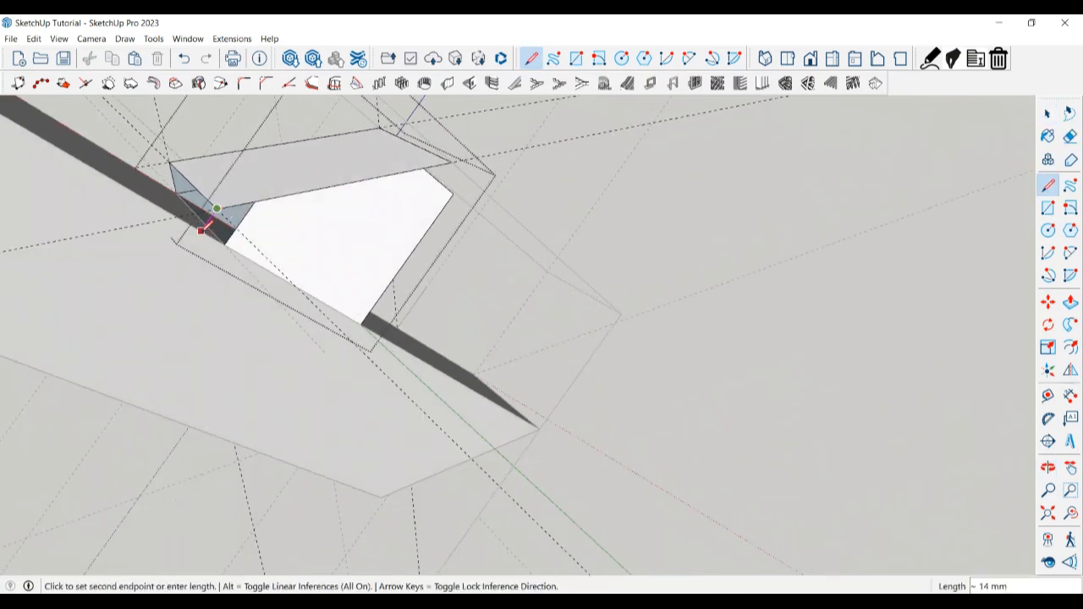
pyautogui.click(214, 234)
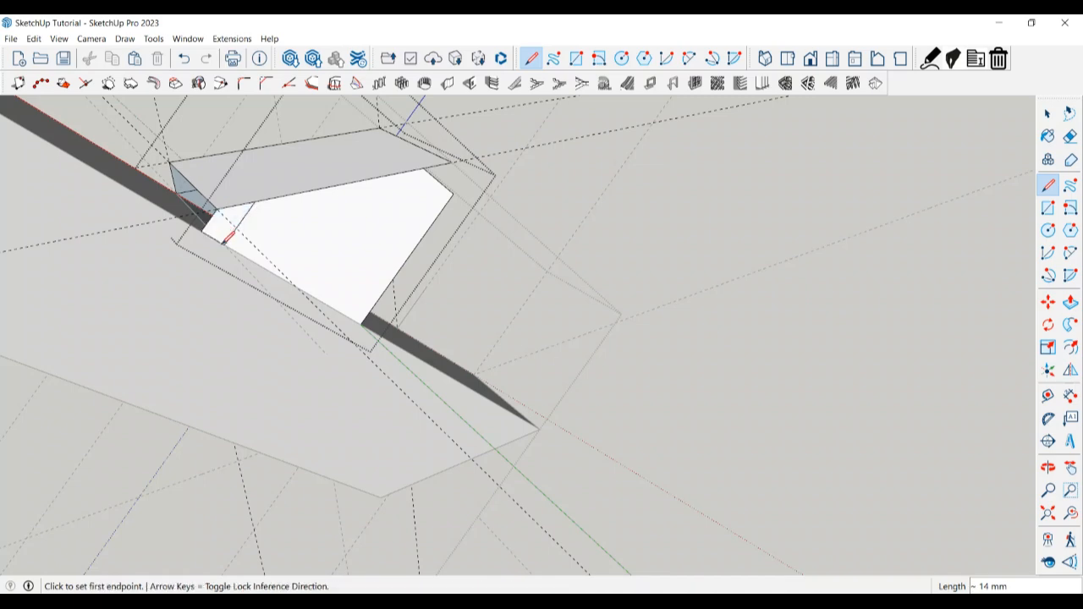
pyautogui.press('space')
pyautogui.press('e')
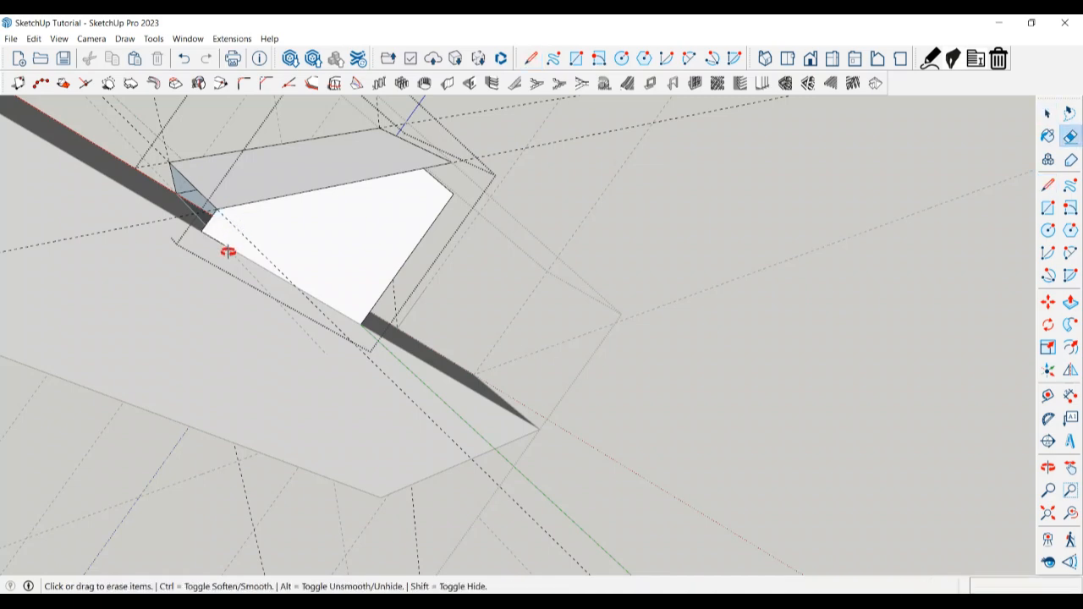
# Step: Draw a 20 mm vertical edge down from the top face's far corner at the beam end to fill the end face
pyautogui.moveTo(227, 252)
pyautogui.mouseDown(button='middle')
pyautogui.moveTo(314, 252)
pyautogui.moveTo(259, 303)
pyautogui.moveTo(297, 309)
pyautogui.moveTo(269, 375)
pyautogui.moveTo(392, 380)
pyautogui.moveTo(544, 363)
pyautogui.mouseUp(button='middle')
pyautogui.scroll(2, 288, 439)
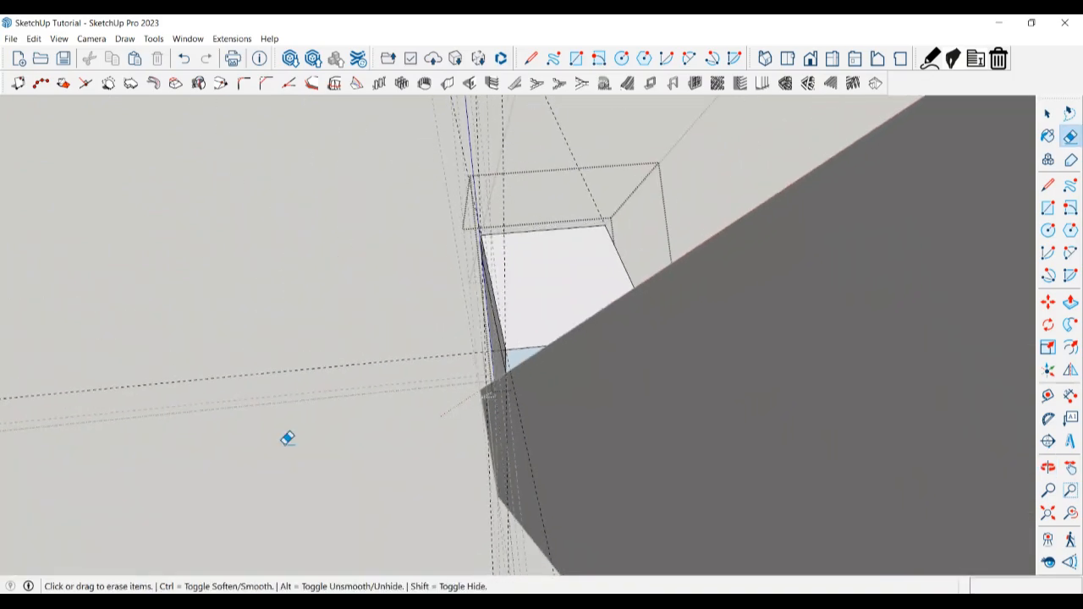
pyautogui.moveTo(288, 438)
pyautogui.mouseDown(button='middle')
pyautogui.moveTo(615, 474)
pyautogui.moveTo(715, 316)
pyautogui.moveTo(769, 361)
pyautogui.moveTo(707, 246)
pyautogui.moveTo(634, 280)
pyautogui.moveTo(566, 293)
pyautogui.moveTo(725, 290)
pyautogui.moveTo(750, 265)
pyautogui.mouseUp(button='middle')
pyautogui.scroll(1, 708, 246)
pyautogui.press('space')
pyautogui.press('l')
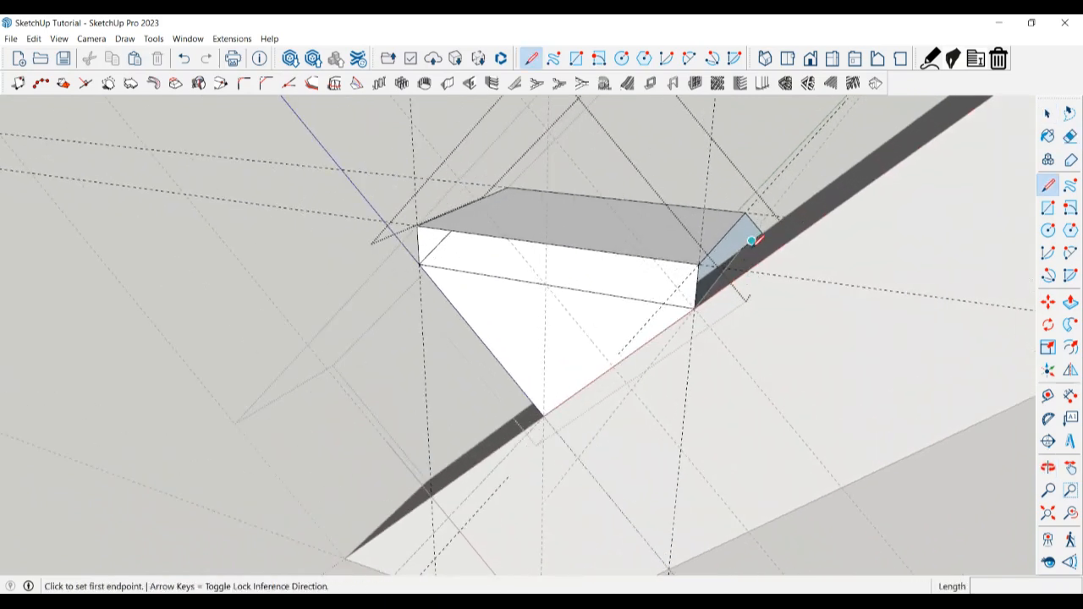
pyautogui.click(741, 248)
pyautogui.click(745, 213)
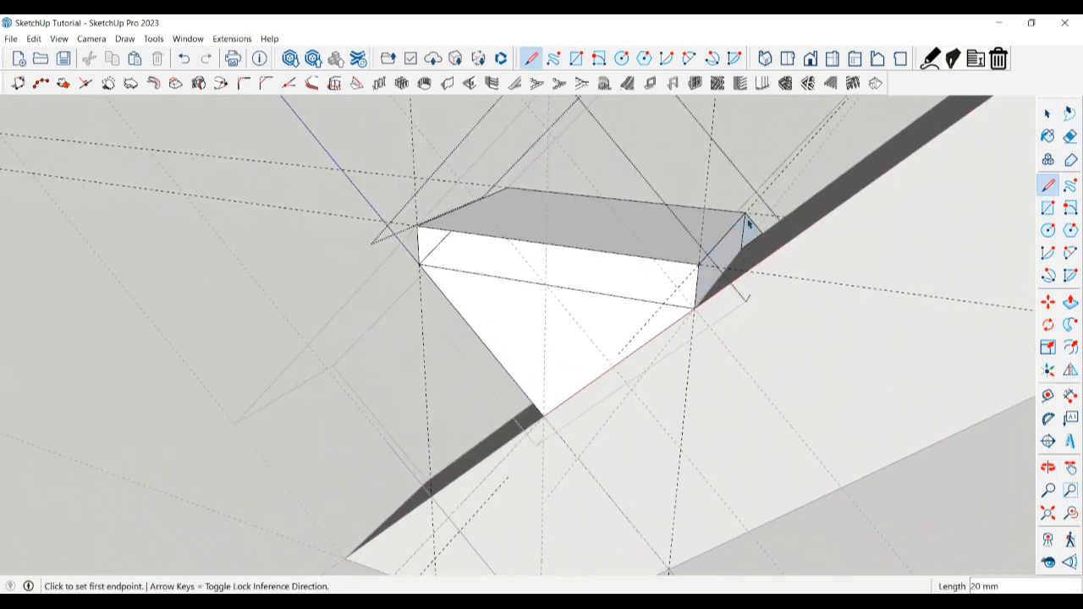
# Step: Draw a 20 mm vertical edge at the far corner of the wedge's outer end to complete the strip's end face
pyautogui.moveTo(747, 213)
pyautogui.mouseDown(button='middle')
pyautogui.moveTo(751, 247)
pyautogui.moveTo(617, 321)
pyautogui.moveTo(615, 254)
pyautogui.moveTo(570, 266)
pyautogui.moveTo(550, 246)
pyautogui.moveTo(588, 213)
pyautogui.moveTo(567, 222)
pyautogui.mouseUp(button='middle')
pyautogui.press('space')
pyautogui.press('e')
pyautogui.press('space')
pyautogui.press('l')
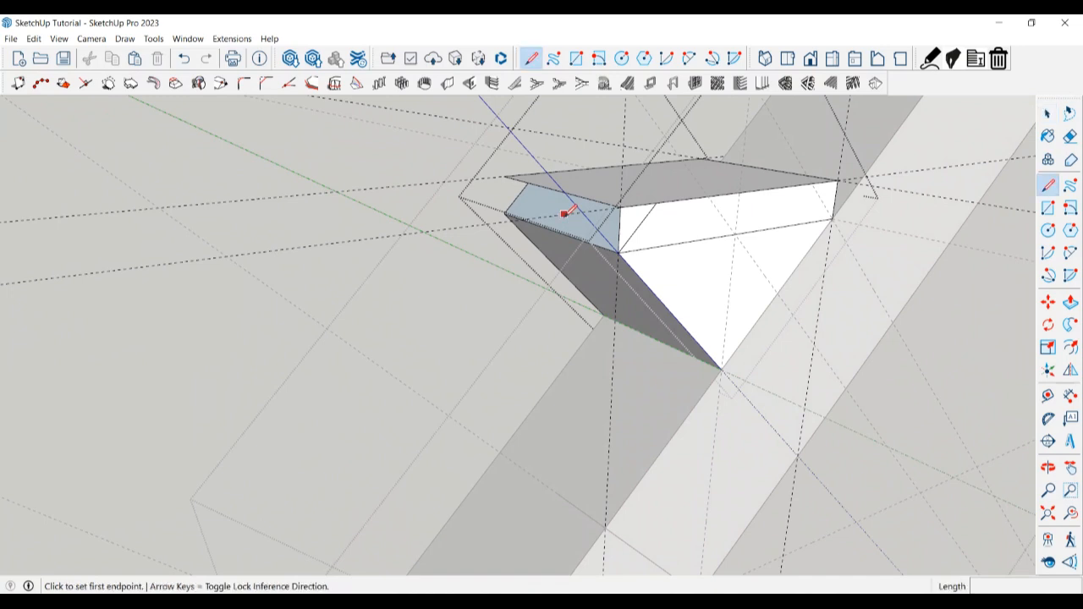
pyautogui.click(506, 213)
pyautogui.click(505, 178)
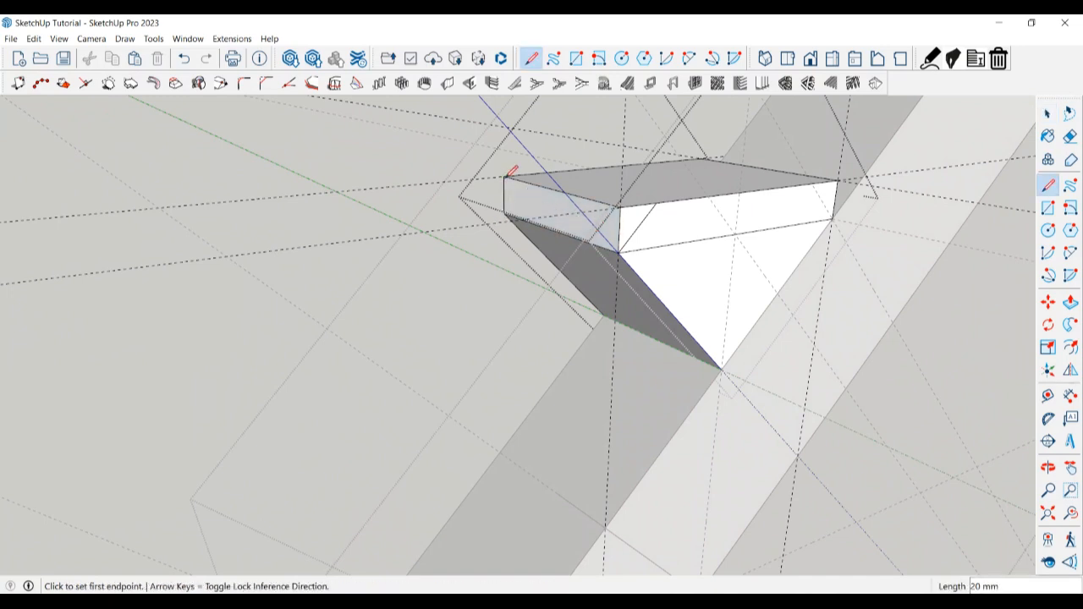
# Step: Erase the short diagonal and the long strip edge dividing the wedge's near side face
pyautogui.press('space')
pyautogui.moveTo(503, 229); pyautogui.dragTo(575, 246, button='middle')
pyautogui.press('e')
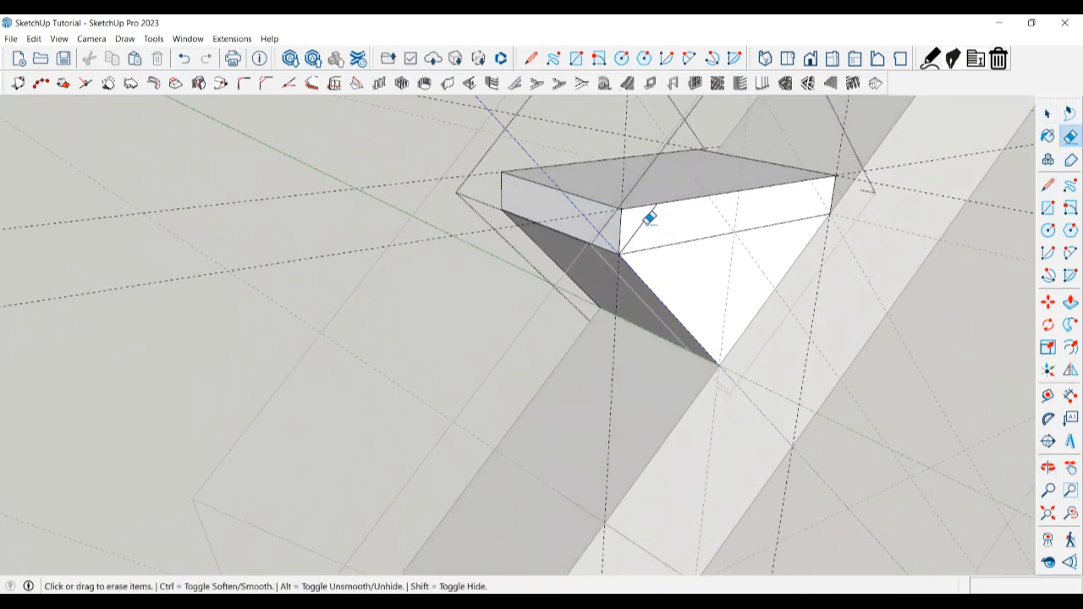
pyautogui.click(645, 218)
pyautogui.moveTo(666, 240)
pyautogui.mouseDown(button='middle')
pyautogui.moveTo(683, 278)
pyautogui.moveTo(900, 307)
pyautogui.moveTo(459, 246)
pyautogui.moveTo(608, 201)
pyautogui.moveTo(460, 249)
pyautogui.moveTo(355, 181)
pyautogui.moveTo(399, 195)
pyautogui.mouseUp(button='middle')
pyautogui.press('space')
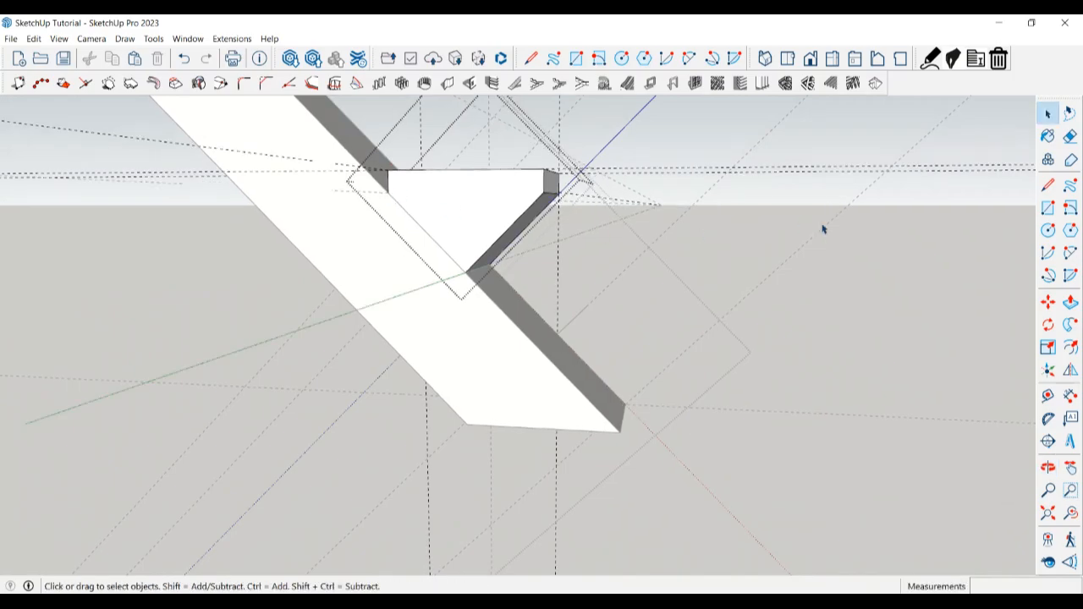
# Step: Leave the wedge group and open the sloped beam's group for editing
pyautogui.moveTo(823, 229)
pyautogui.mouseDown(button='middle')
pyautogui.moveTo(648, 348)
pyautogui.moveTo(368, 363)
pyautogui.moveTo(575, 282)
pyautogui.moveTo(322, 225)
pyautogui.moveTo(607, 339)
pyautogui.moveTo(547, 307)
pyautogui.moveTo(546, 271)
pyautogui.moveTo(507, 251)
pyautogui.moveTo(581, 305)
pyautogui.moveTo(560, 313)
pyautogui.moveTo(535, 302)
pyautogui.mouseUp(button='middle')
pyautogui.press('e')
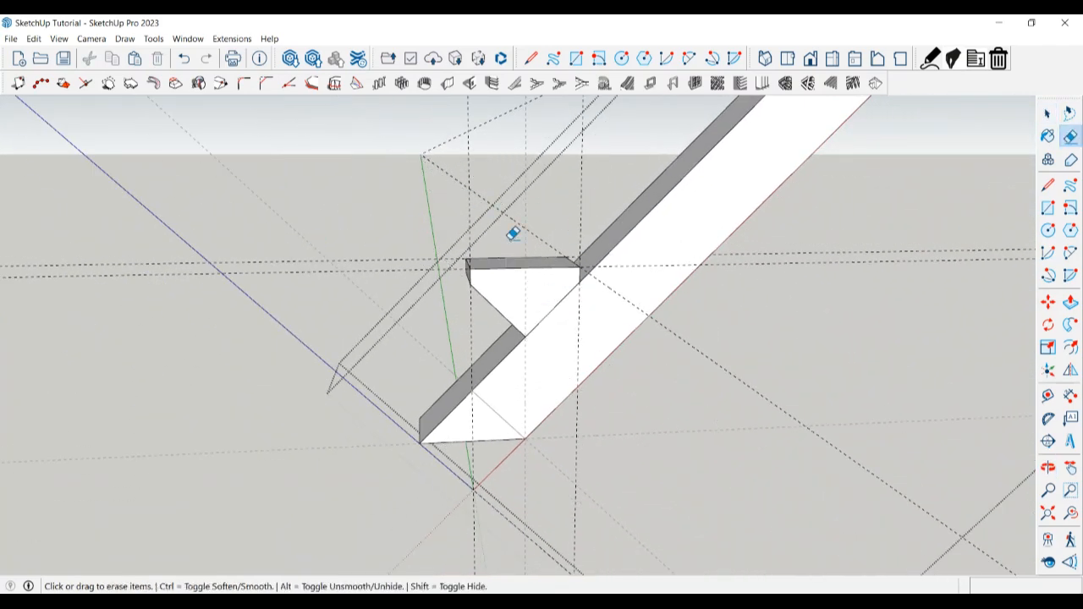
pyautogui.press('space')
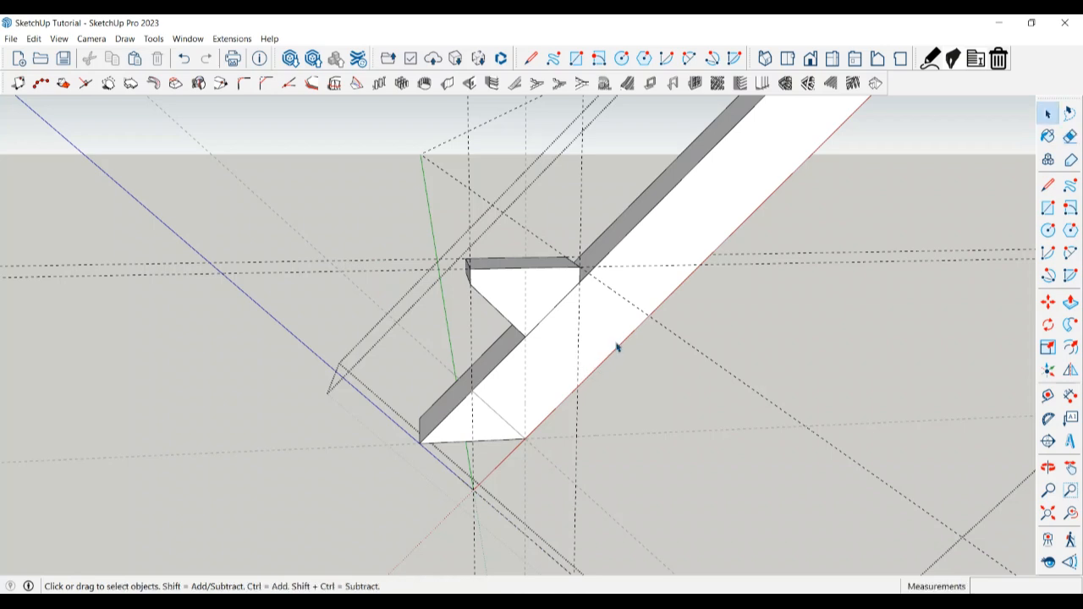
pyautogui.press('Escape')
pyautogui.press('e')
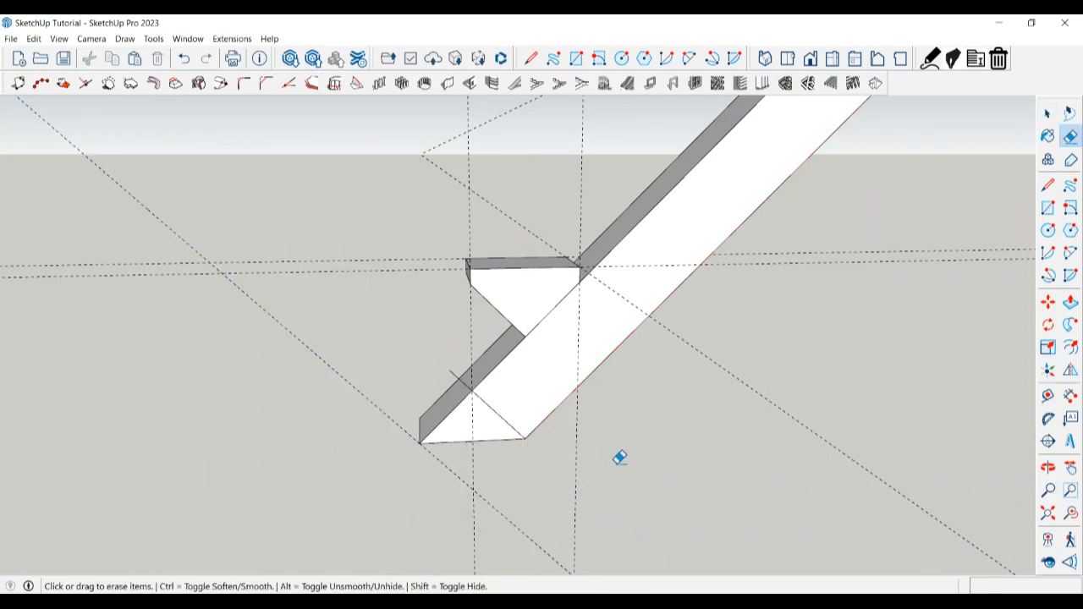
pyautogui.press('space')
pyautogui.click(524, 408)
pyautogui.scroll(1, 524, 394)
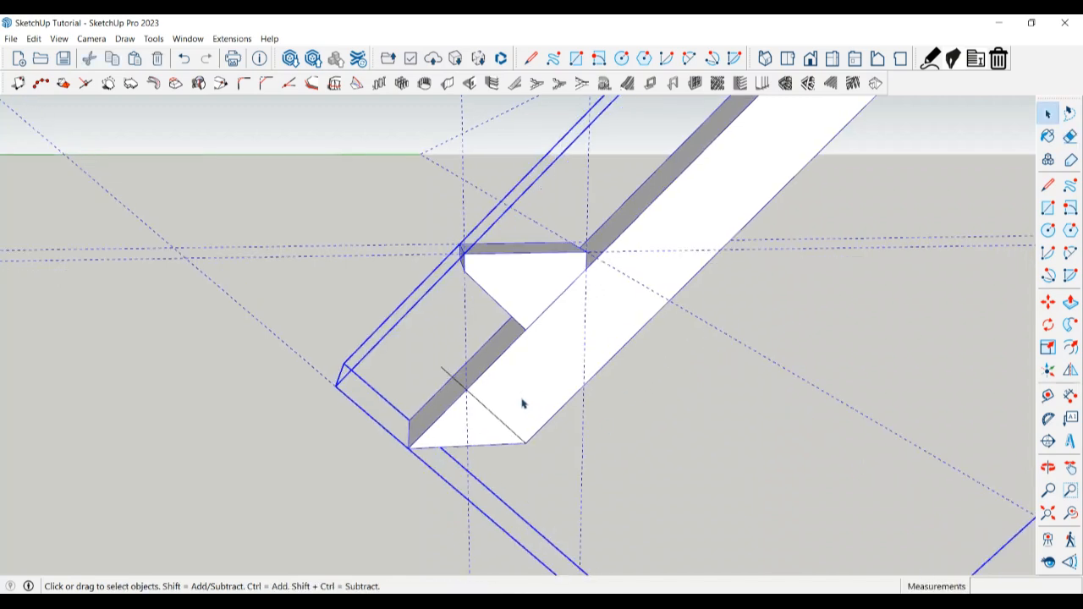
pyautogui.doubleClick(523, 399)
pyautogui.press('e')
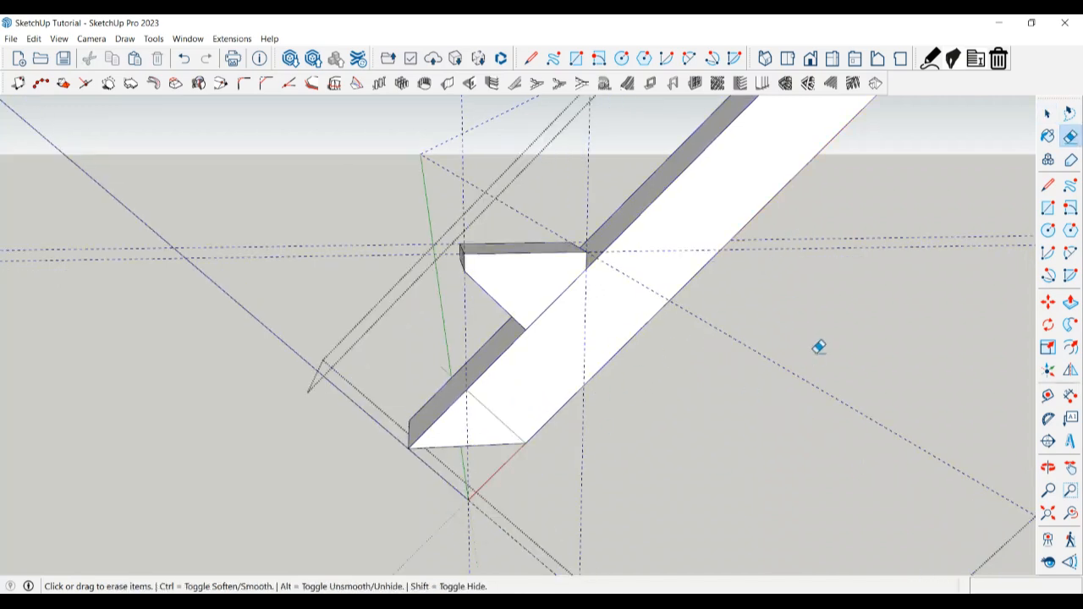
pyautogui.press('space')
# Step: Open the wedge group, erase its construction guides and close the group
pyautogui.click(544, 292)
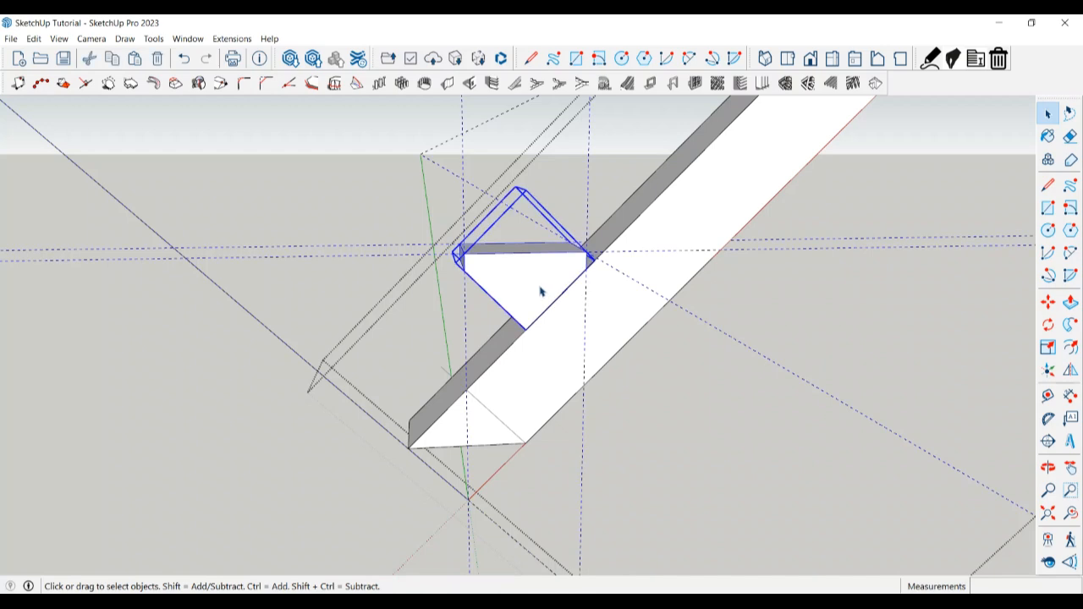
pyautogui.doubleClick(542, 291)
pyautogui.press('e')
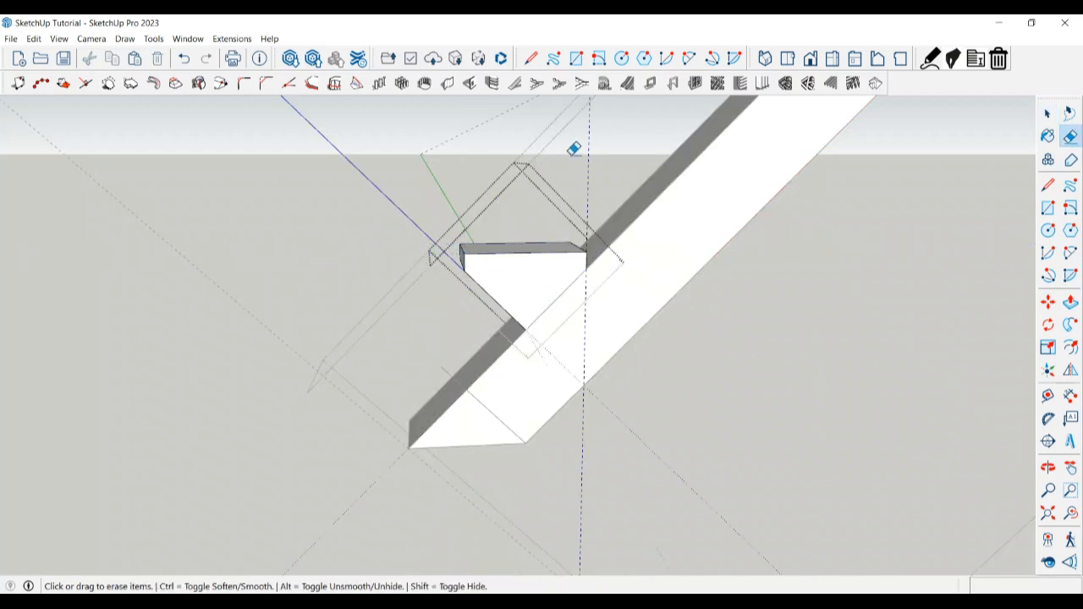
pyautogui.press('space')
pyautogui.click(209, 325)
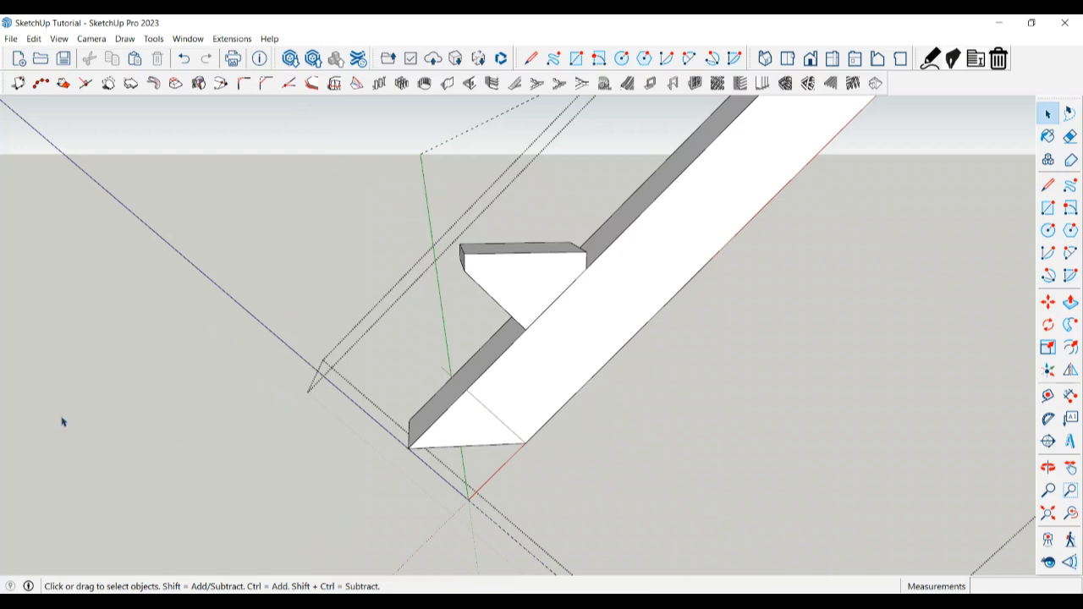
# Step: Erase the leftover diagonal line crossing the beam's lower end and close the beam group
pyautogui.scroll(2, 366, 436)
pyautogui.press('e')
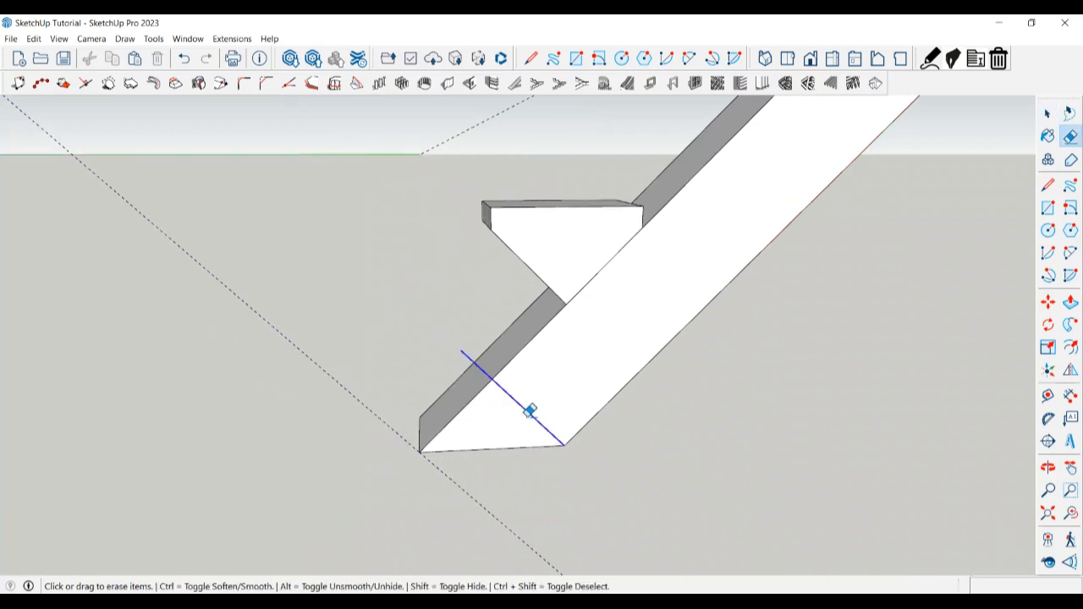
pyautogui.click(528, 410)
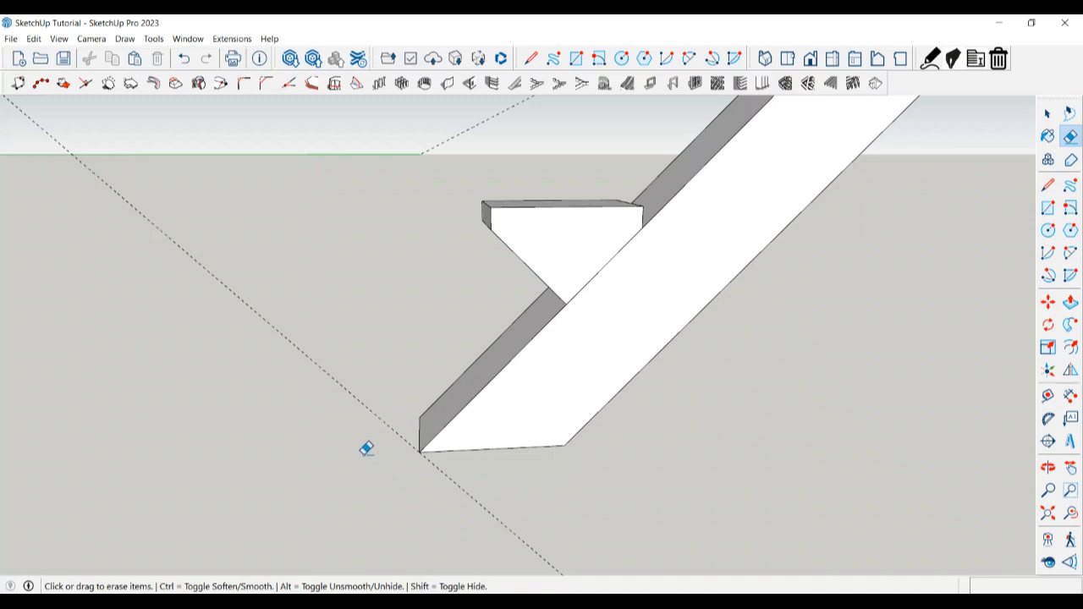
pyautogui.press('space')
pyautogui.doubleClick(382, 425)
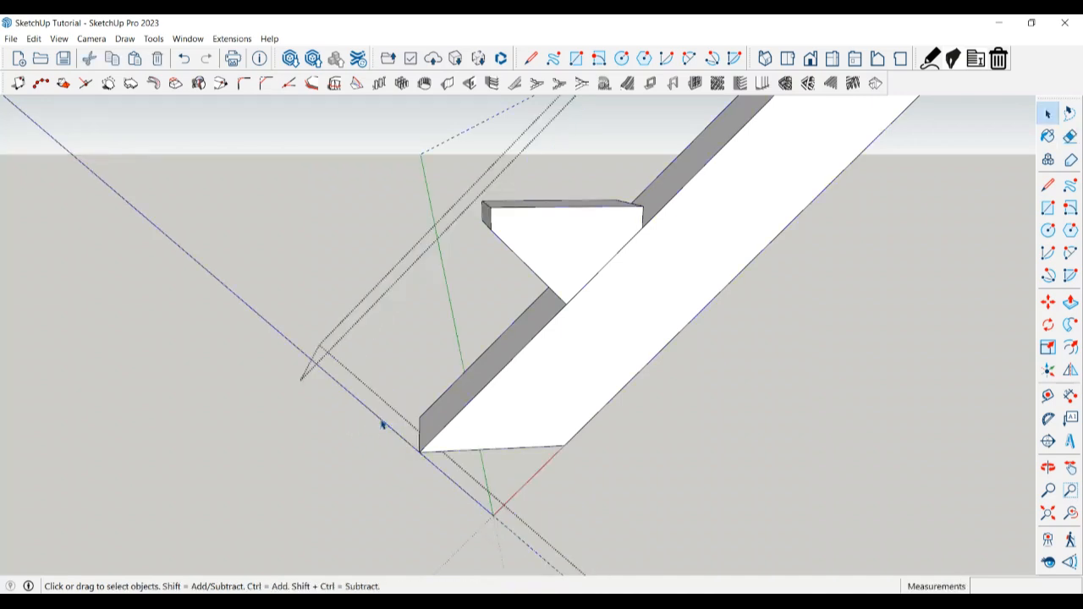
pyautogui.press('e')
pyautogui.press('space')
pyautogui.click(292, 325)
pyautogui.scroll(-5, 363, 471)
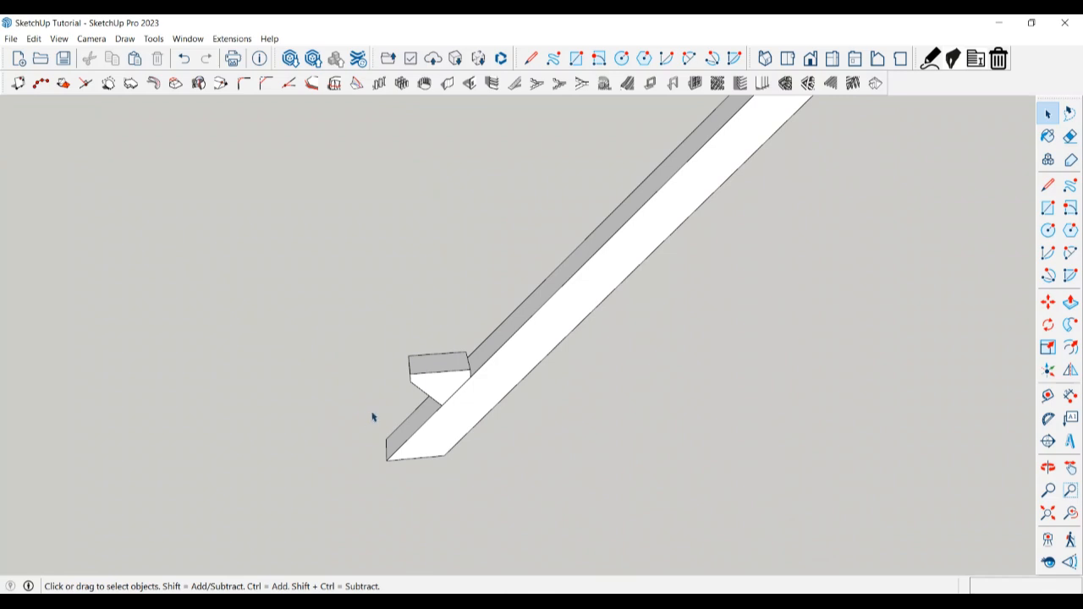
# Step: Open the wedge group and draw a line across its near side face, separating the top strip from the triangle
pyautogui.scroll(4, 399, 399)
pyautogui.moveTo(424, 406)
pyautogui.mouseDown(button='middle')
pyautogui.moveTo(572, 411)
pyautogui.moveTo(583, 378)
pyautogui.moveTo(477, 321)
pyautogui.moveTo(310, 331)
pyautogui.moveTo(476, 355)
pyautogui.moveTo(554, 396)
pyautogui.moveTo(431, 367)
pyautogui.moveTo(469, 405)
pyautogui.moveTo(475, 364)
pyautogui.mouseUp(button='middle')
pyautogui.press('e')
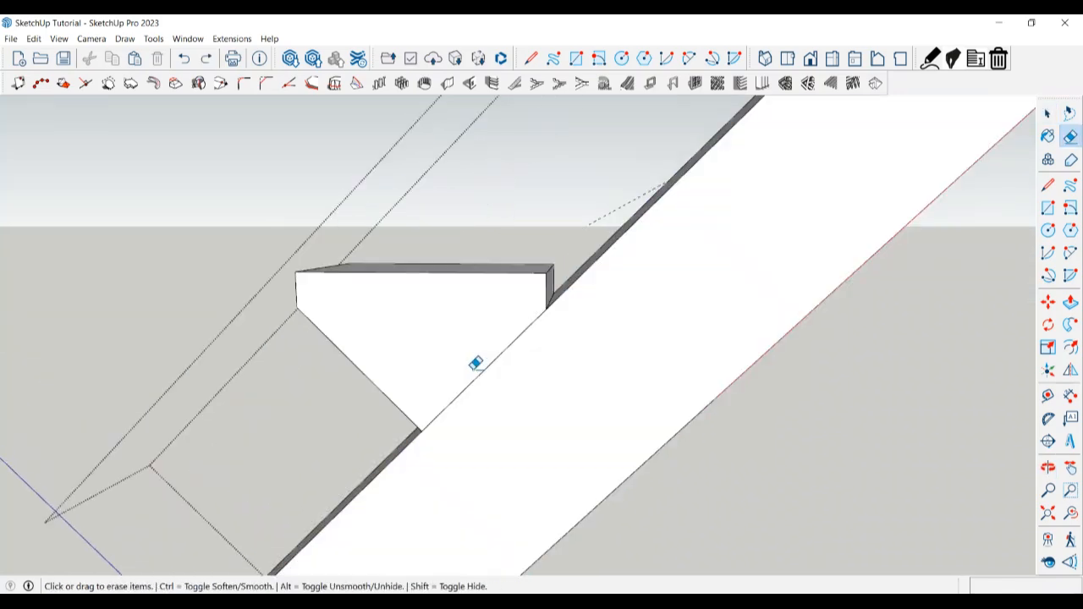
pyautogui.press('space')
pyautogui.click(501, 401)
pyautogui.moveTo(501, 401)
pyautogui.mouseDown(button='middle')
pyautogui.moveTo(544, 415)
pyautogui.moveTo(435, 350)
pyautogui.moveTo(387, 336)
pyautogui.mouseUp(button='middle')
pyautogui.click(434, 351)
pyautogui.doubleClick(432, 349)
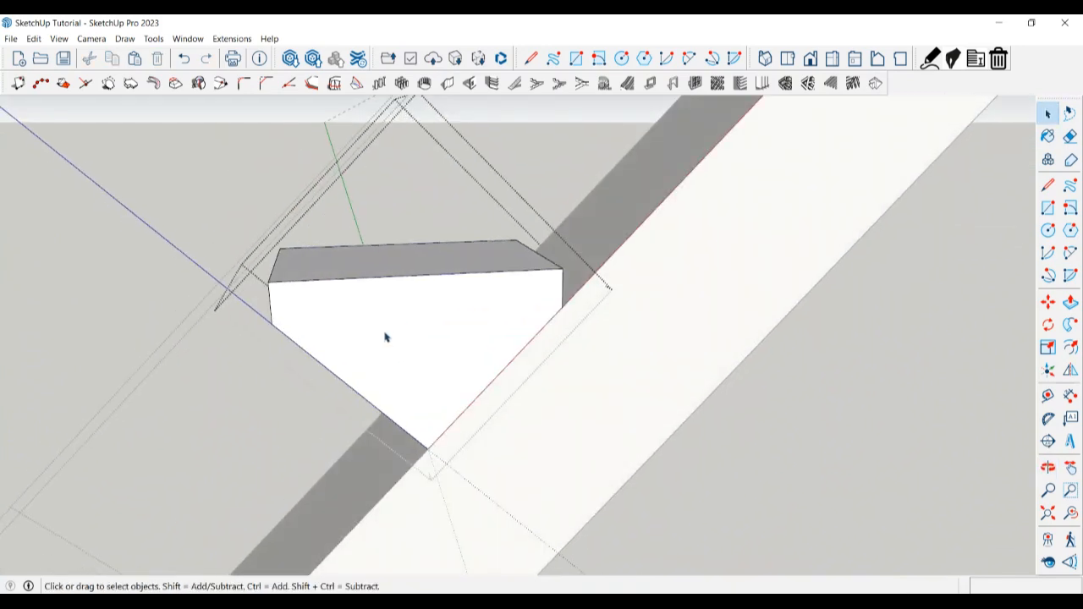
pyautogui.press('l')
pyautogui.click(273, 323)
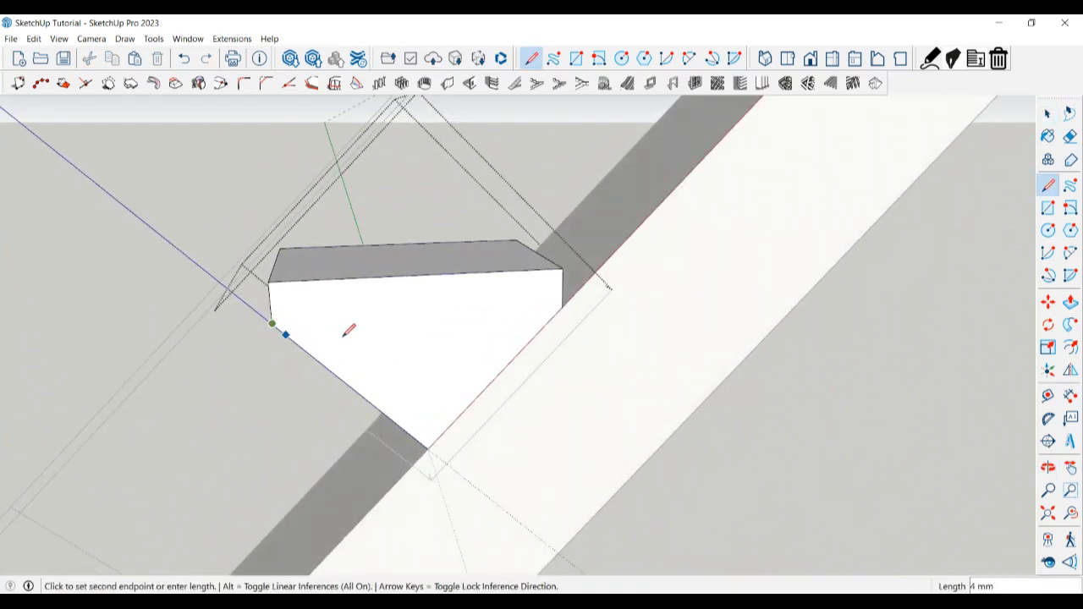
pyautogui.click(561, 308)
# Step: Push/Pull the top strip's near side face outward by 150 mm
pyautogui.press('space')
pyautogui.click(523, 300)
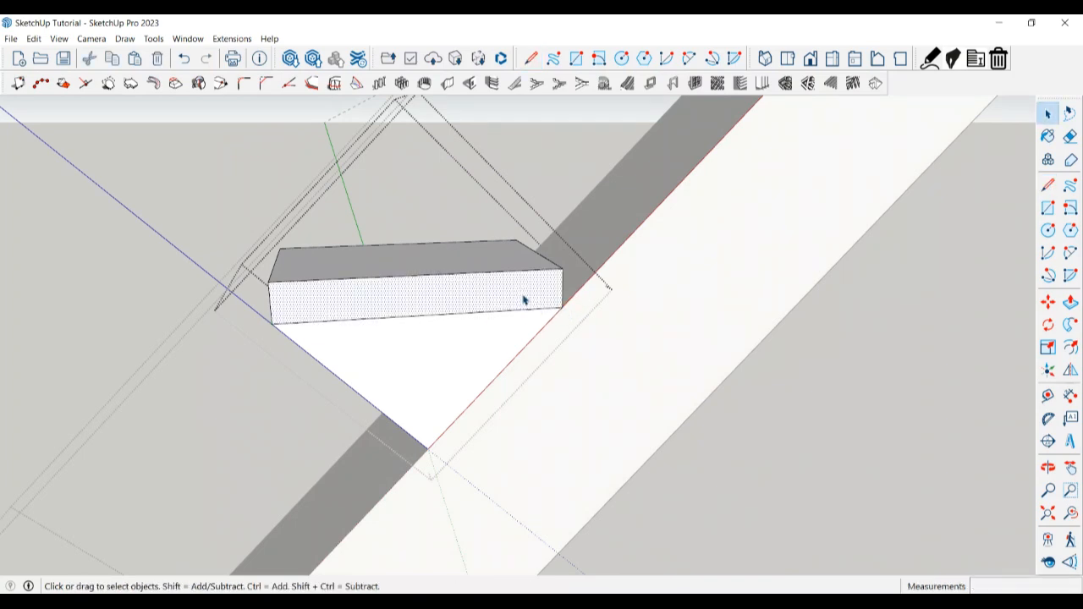
pyautogui.press('p')
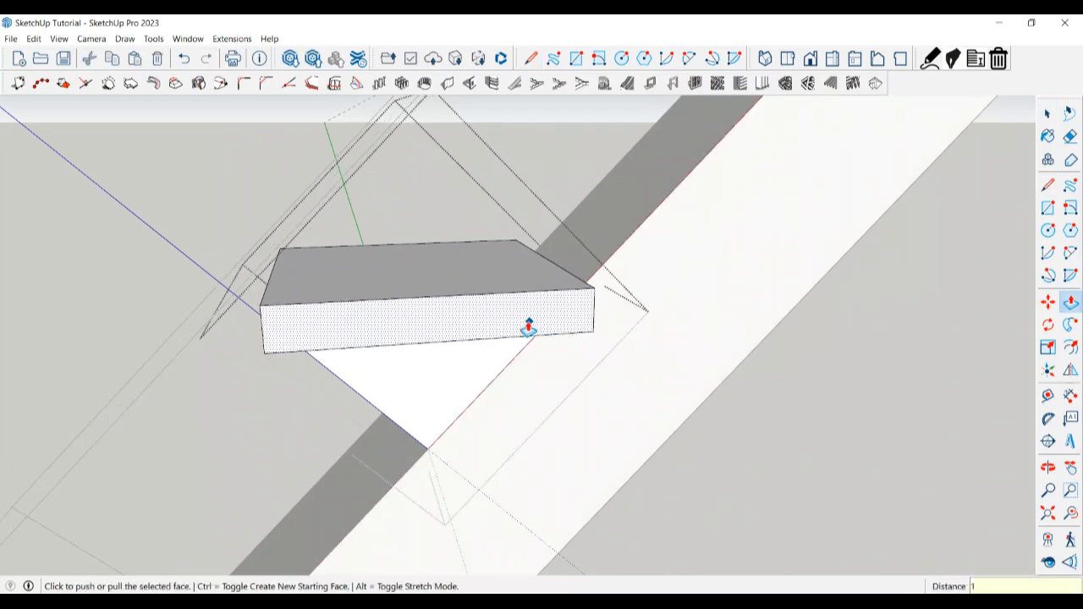
pyautogui.write('15')
pyautogui.press('Return')
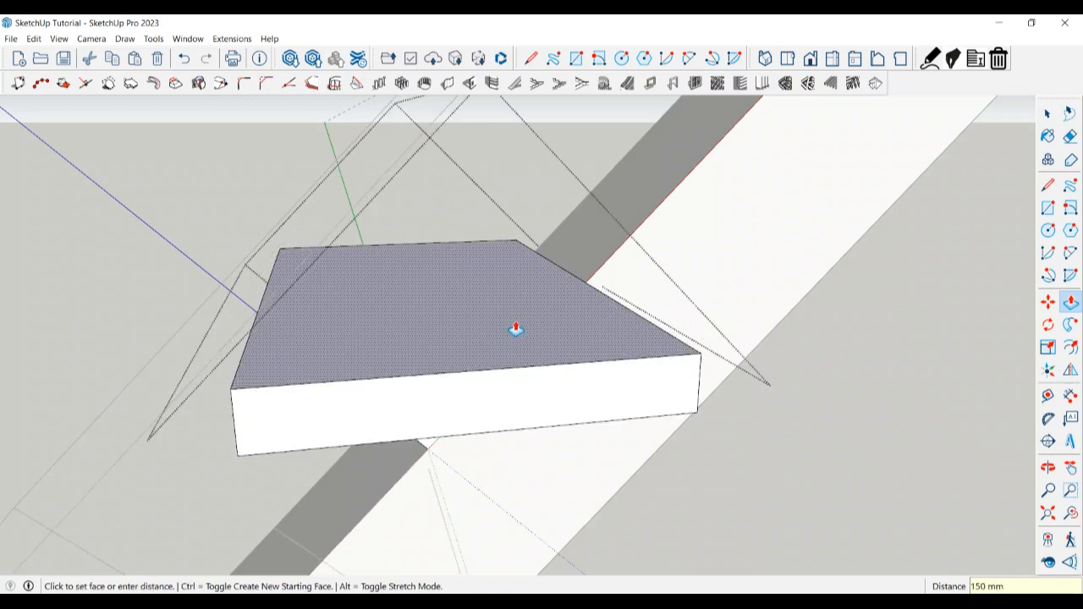
pyautogui.press('space')
# Step: Draw a matching line across the wedge's opposite side face, joining the lower corners of the top strip
pyautogui.moveTo(426, 356); pyautogui.dragTo(865, 365, button='middle')
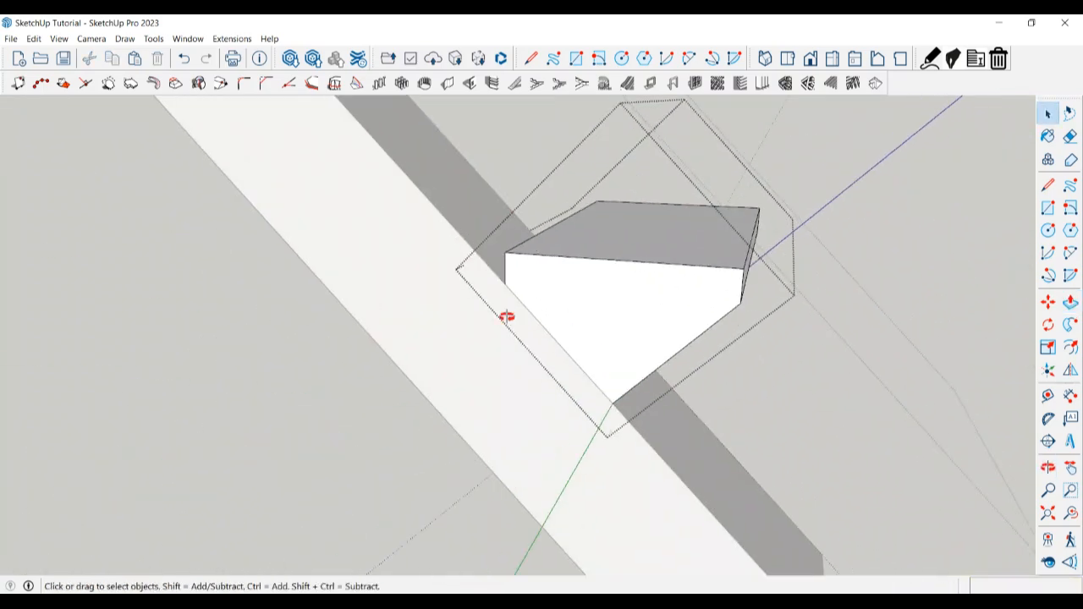
pyautogui.moveTo(505, 317); pyautogui.dragTo(614, 344, button='middle')
pyautogui.press('l')
pyautogui.click(616, 306)
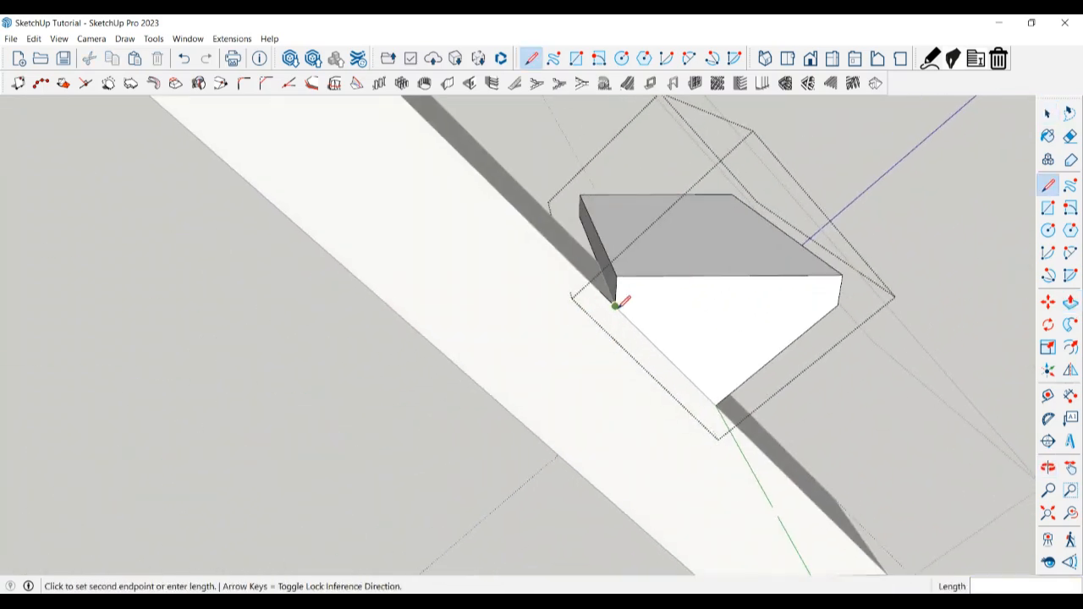
pyautogui.click(840, 303)
# Step: Extend the top strip 150 mm outward on the wedge's opposite side with Push/Pull
pyautogui.press('space')
pyautogui.press('p')
pyautogui.click(794, 298)
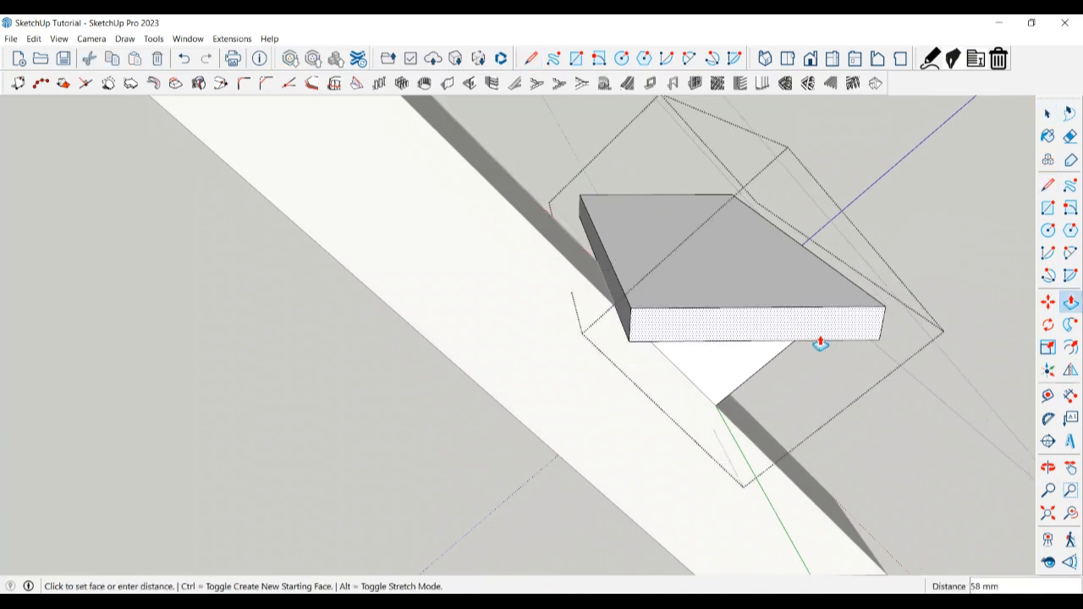
pyautogui.click(791, 336)
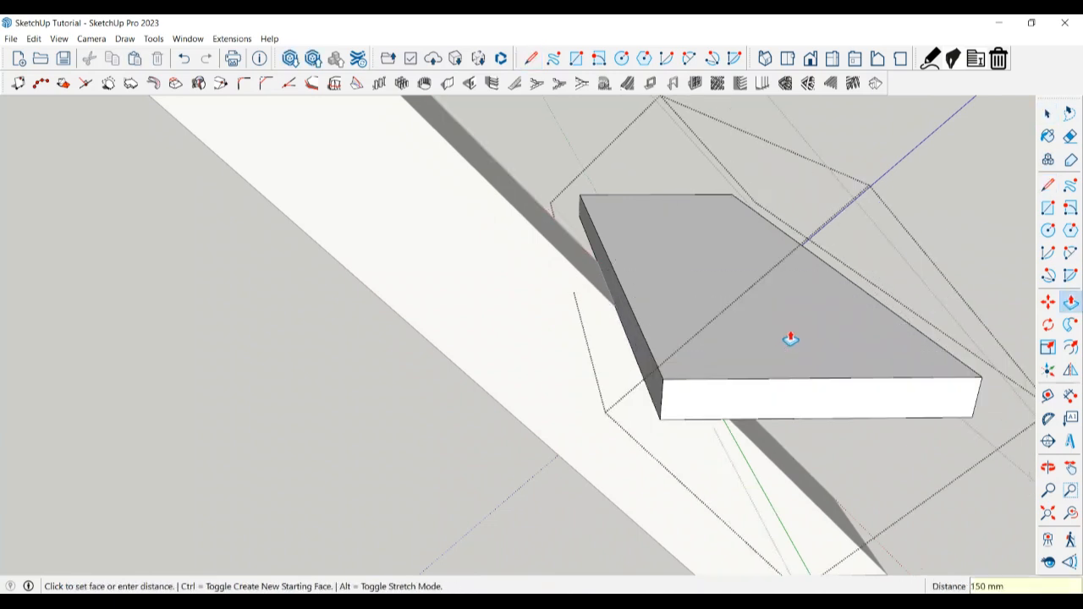
pyautogui.press('space')
# Step: Close the wedge group and copy it 250 mm up the slope along the beam's upper edge
pyautogui.moveTo(443, 426); pyautogui.dragTo(25, 411, button='middle')
pyautogui.scroll(-2, 285, 399)
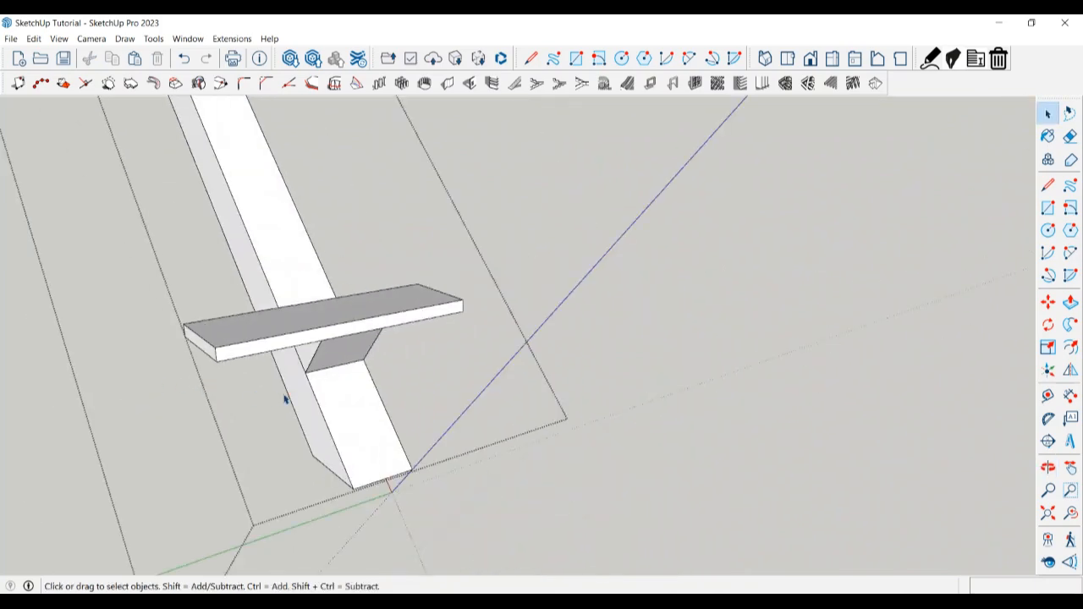
pyautogui.moveTo(286, 398); pyautogui.dragTo(8, 423, button='middle')
pyautogui.scroll(-2, 452, 295)
pyautogui.moveTo(452, 295); pyautogui.dragTo(52, 222, button='middle')
pyautogui.scroll(-1, 355, 279)
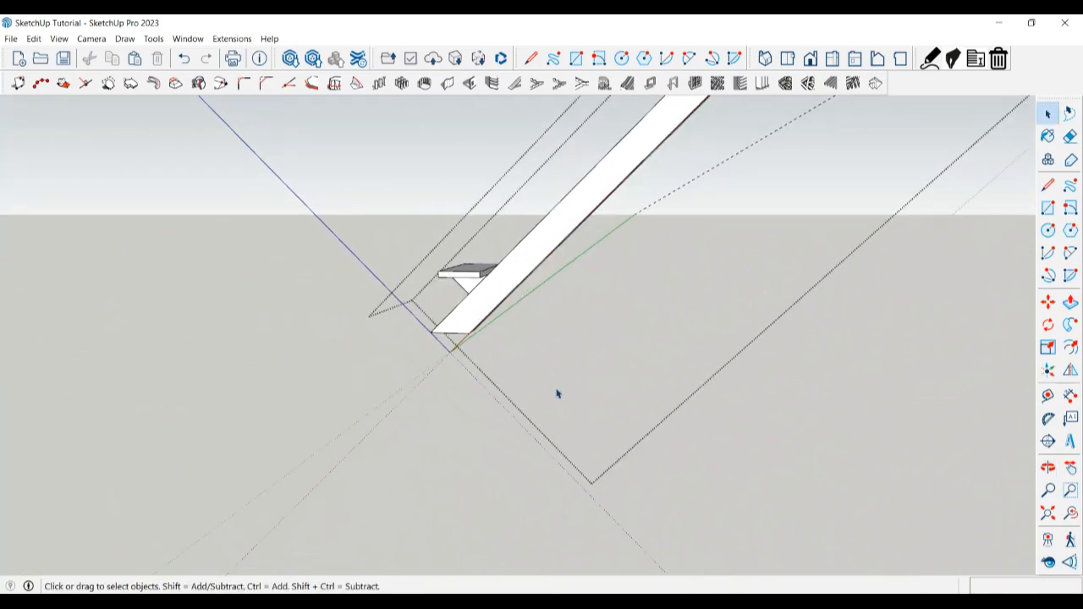
pyautogui.scroll(2, 542, 334)
pyautogui.moveTo(508, 324); pyautogui.dragTo(550, 306, button='middle')
pyautogui.scroll(1, 533, 330)
pyautogui.moveTo(533, 367); pyautogui.dragTo(470, 318, button='middle')
pyautogui.click(485, 320)
pyautogui.press('m')
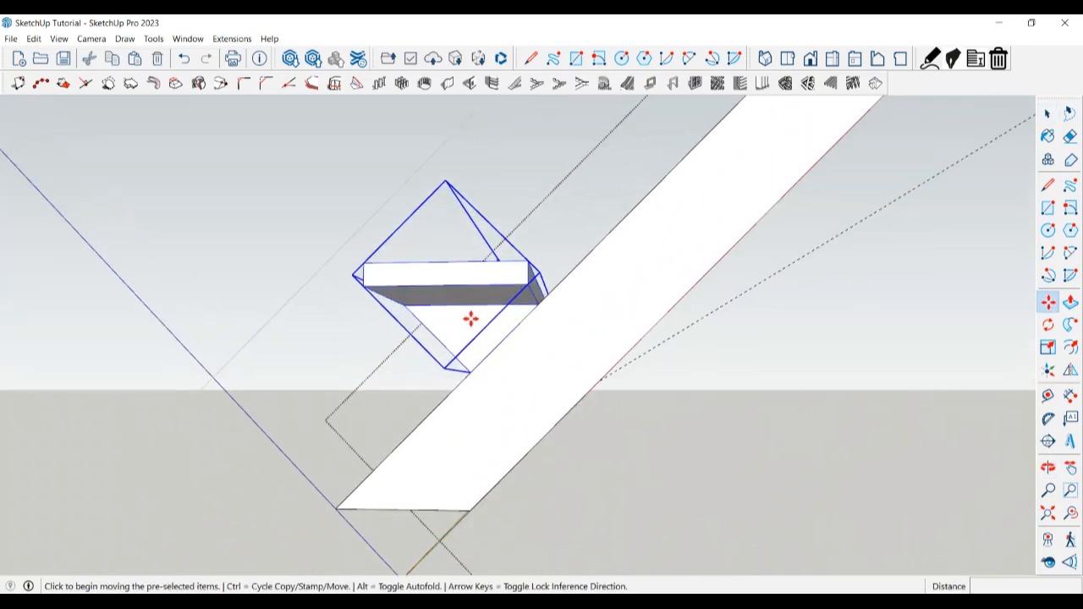
pyautogui.scroll(1, 504, 325)
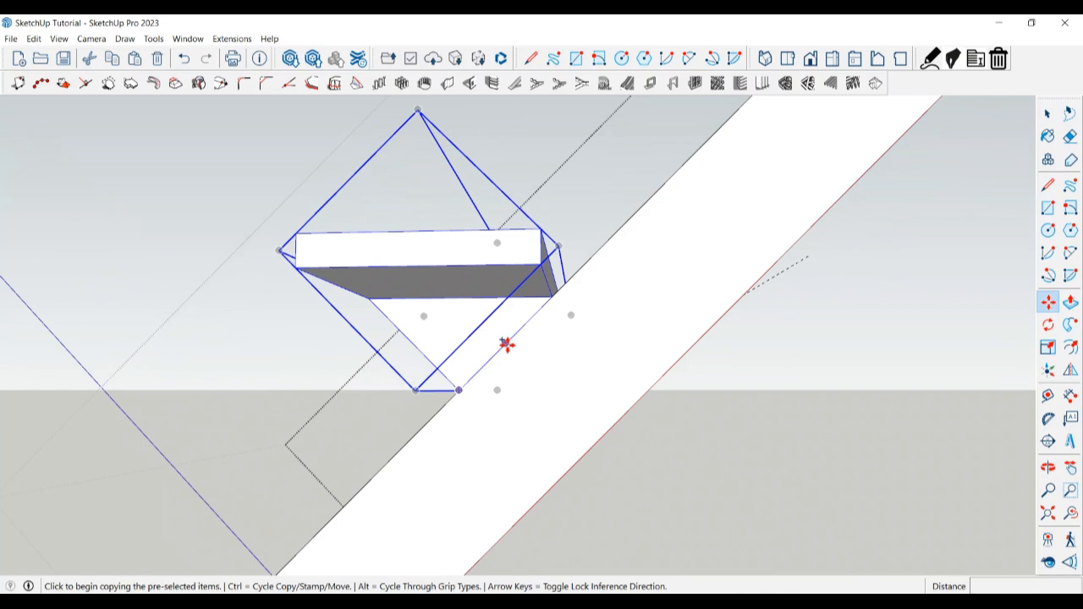
pyautogui.click(506, 344)
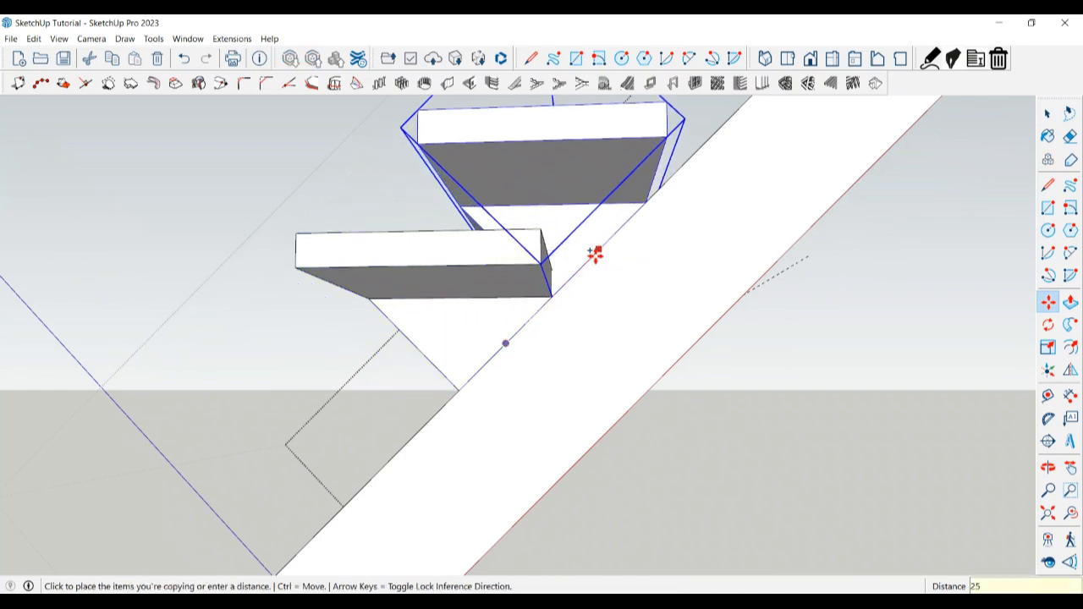
pyautogui.press('Return')
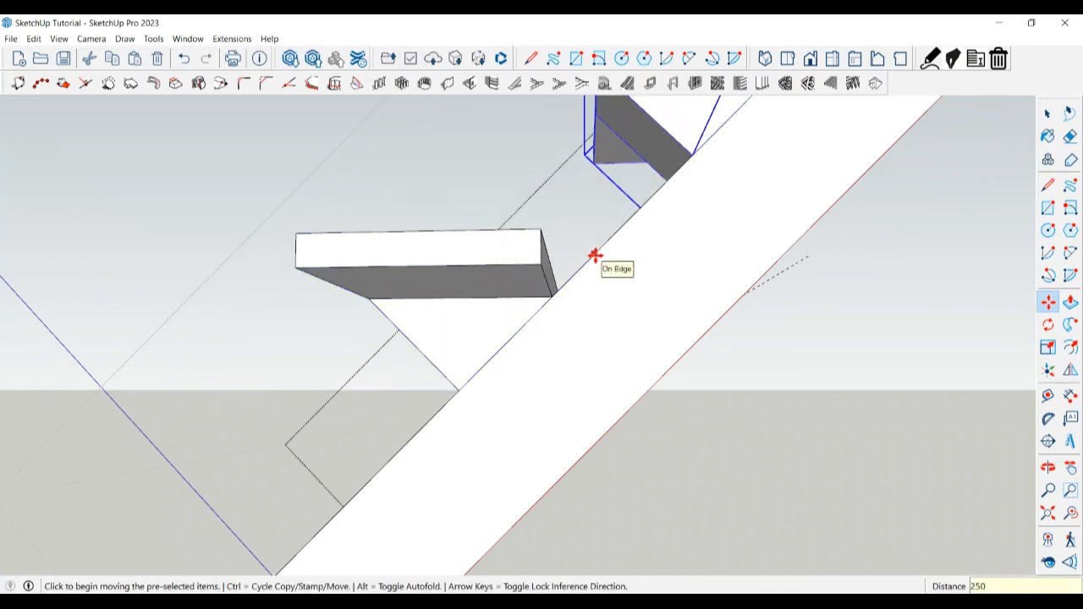
# Step: Add a third and a fourth step up the beam by copying the uppermost one at 250 mm spacing
pyautogui.scroll(-5, 572, 334)
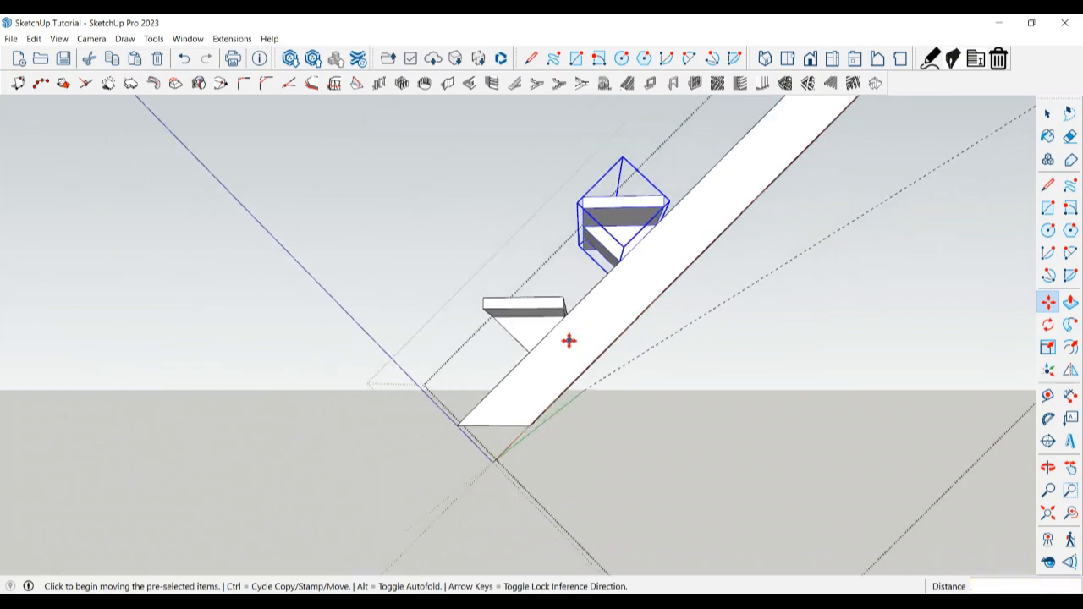
pyautogui.moveTo(566, 345); pyautogui.dragTo(551, 395, button='middle')
pyautogui.scroll(3, 544, 348)
pyautogui.press('ctrl')
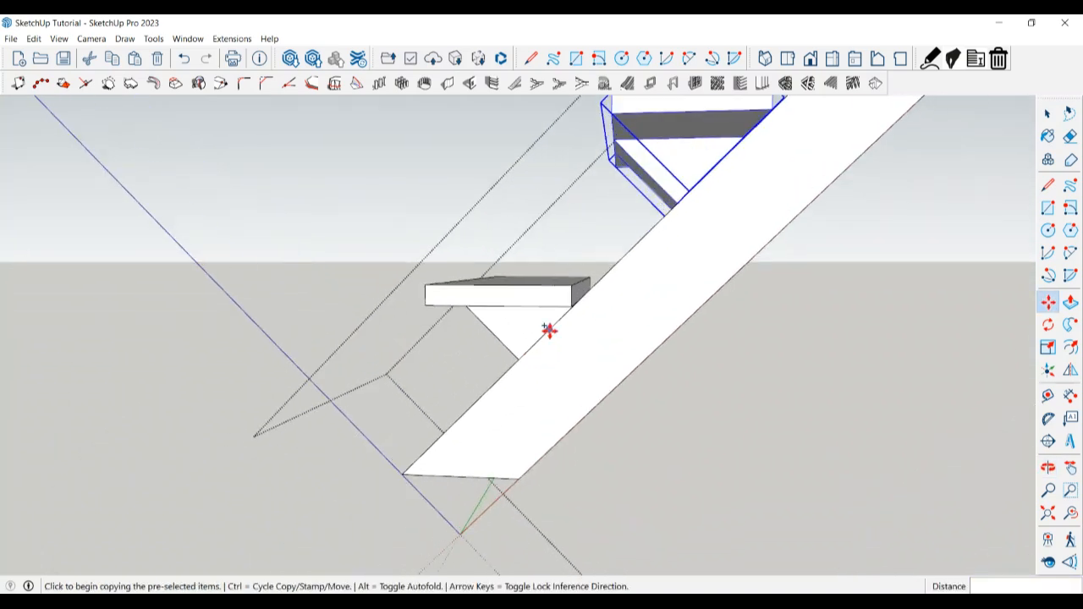
pyautogui.click(550, 330)
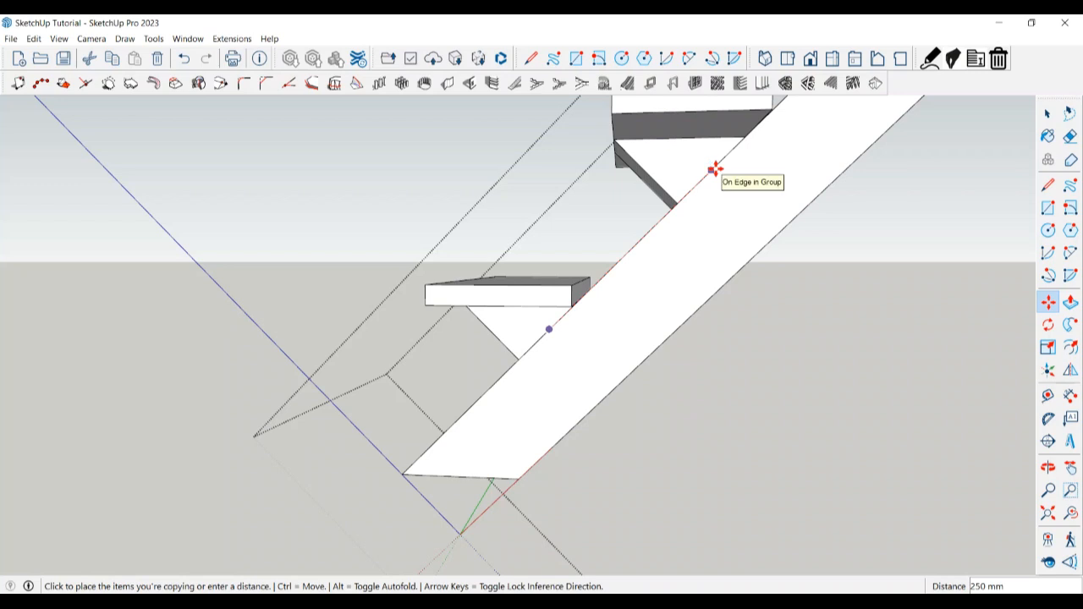
pyautogui.click(713, 169)
pyautogui.click(712, 170)
pyautogui.scroll(-3, 279, 431)
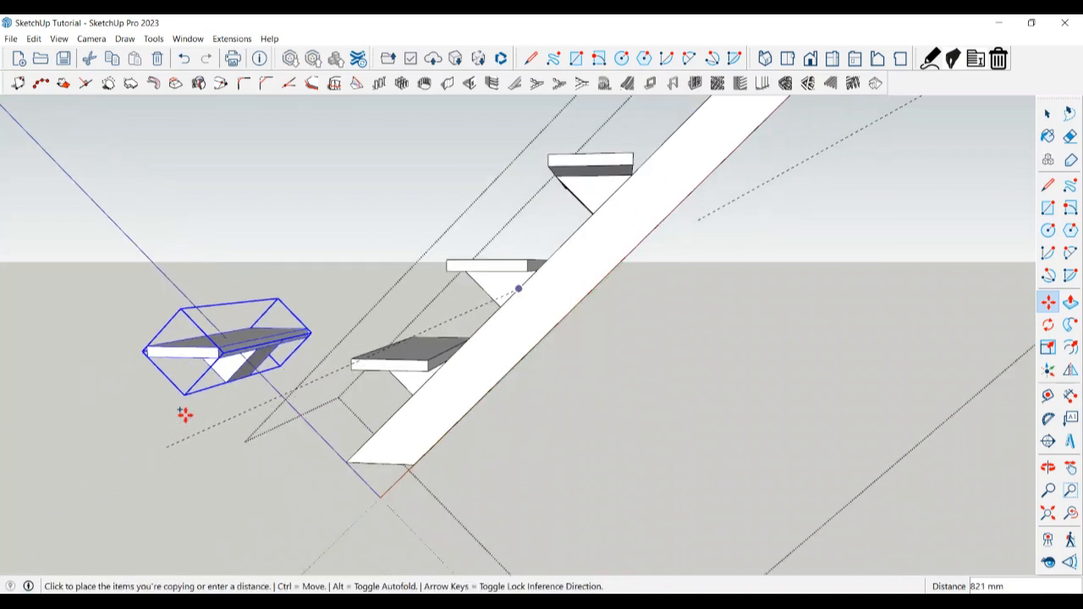
pyautogui.click(609, 195)
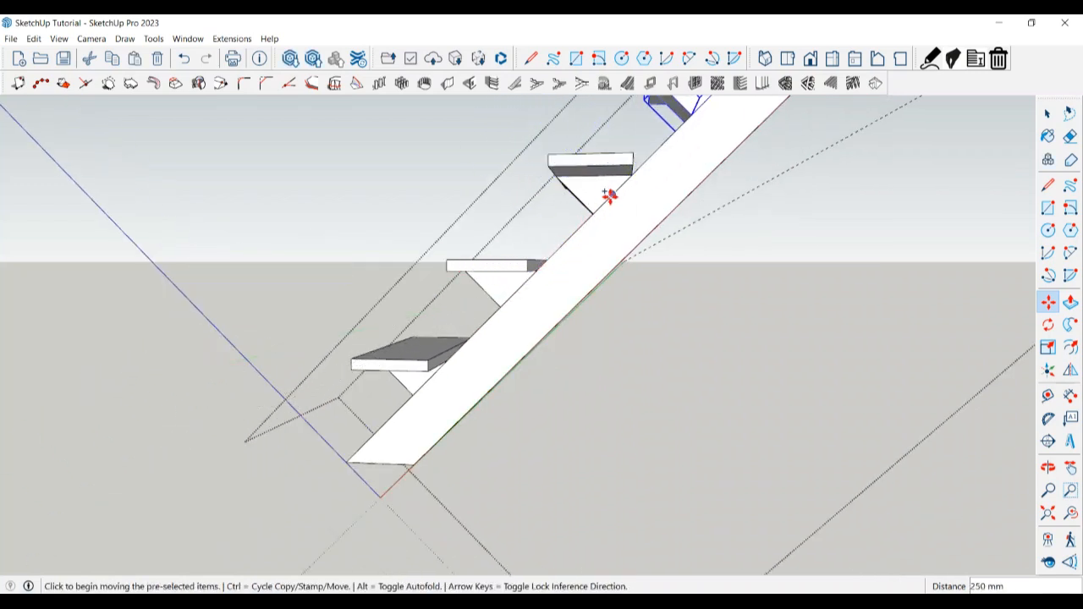
# Step: Copy the uppermost step twice more up the slope to place the fifth and sixth steps at matching spacing
pyautogui.click(609, 195)
pyautogui.scroll(-3, 382, 346)
pyautogui.scroll(3, 628, 174)
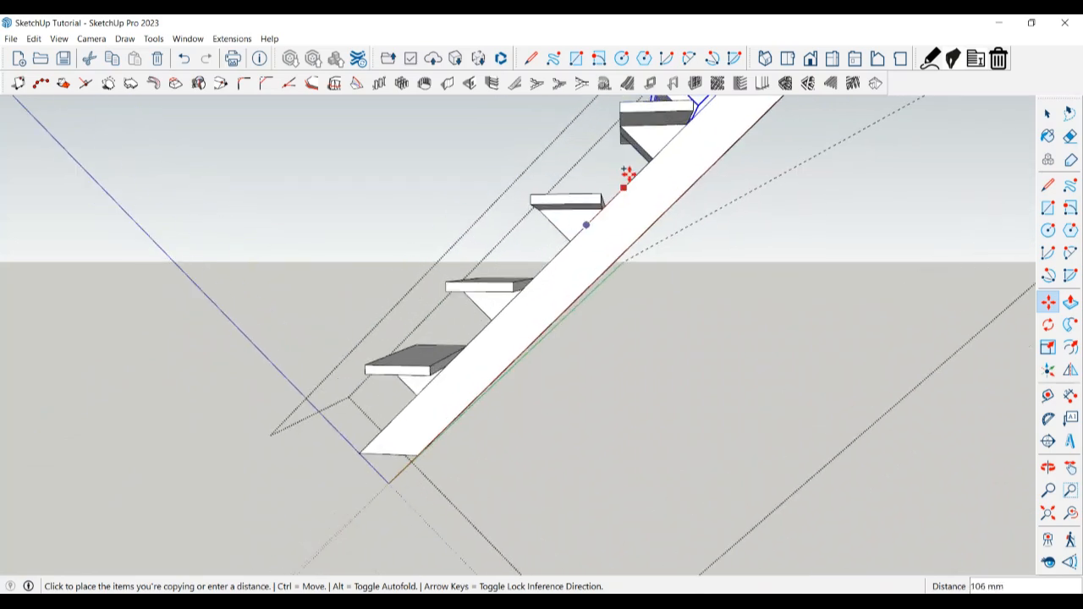
pyautogui.click(670, 140)
pyautogui.scroll(-2, 669, 140)
pyautogui.scroll(2, 608, 171)
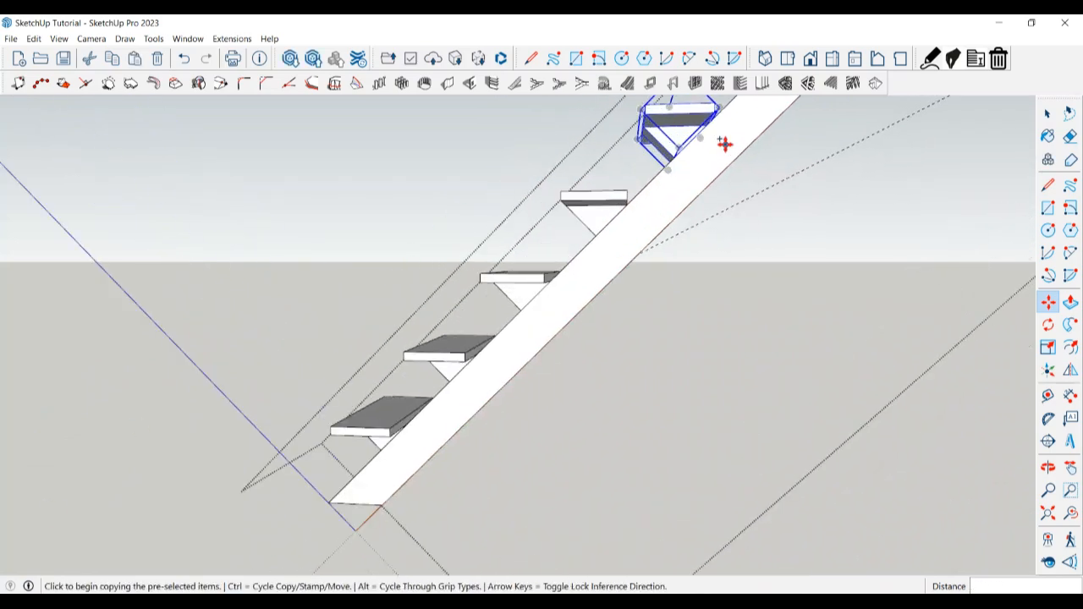
pyautogui.scroll(3, 649, 234)
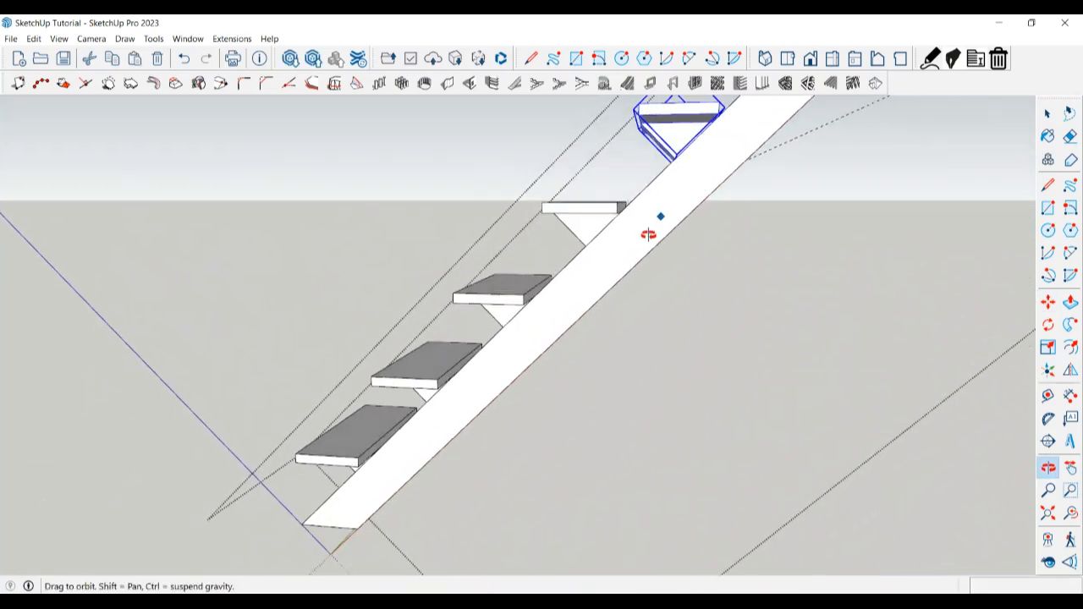
pyautogui.click(597, 226)
pyautogui.click(713, 113)
# Step: Place a seventh step above the sixth, copying it between corresponding points on the two uppermost wedges
pyautogui.scroll(-3, 580, 365)
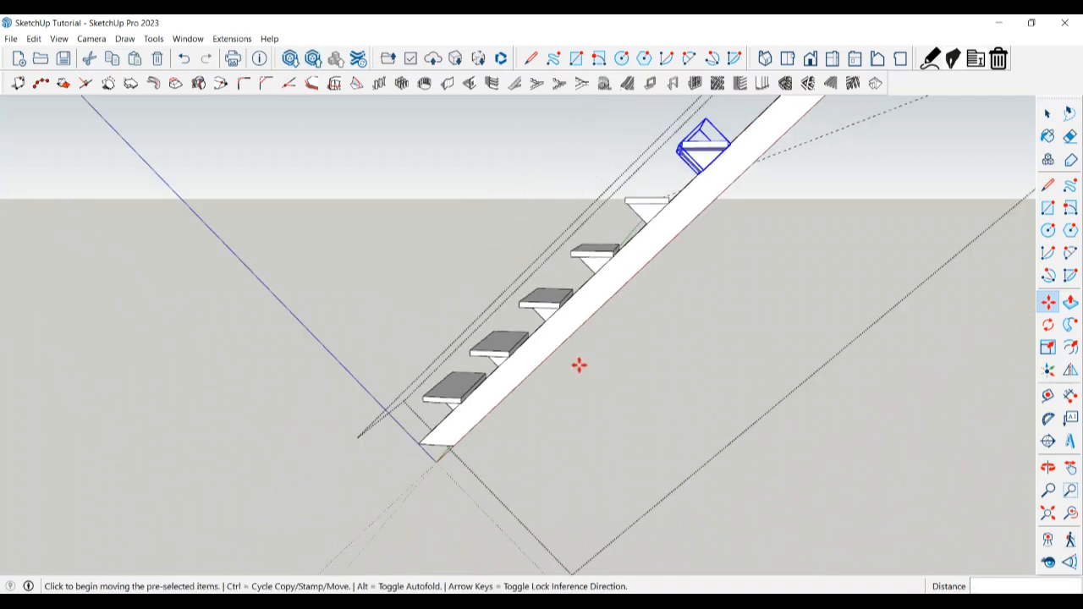
pyautogui.scroll(3, 604, 285)
pyautogui.scroll(2, 628, 281)
pyautogui.press('ctrl')
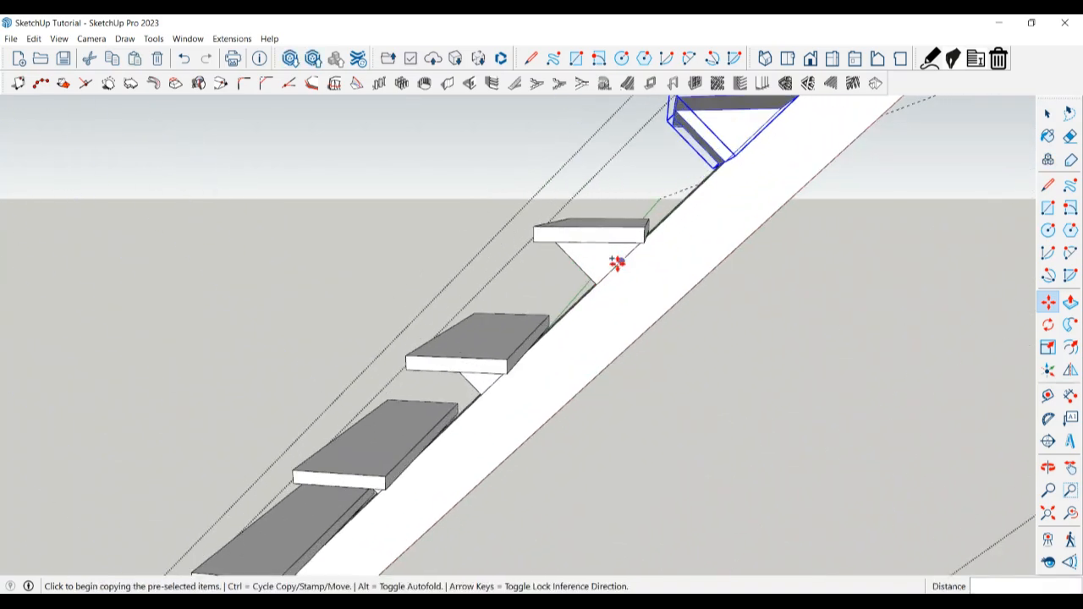
pyautogui.click(620, 261)
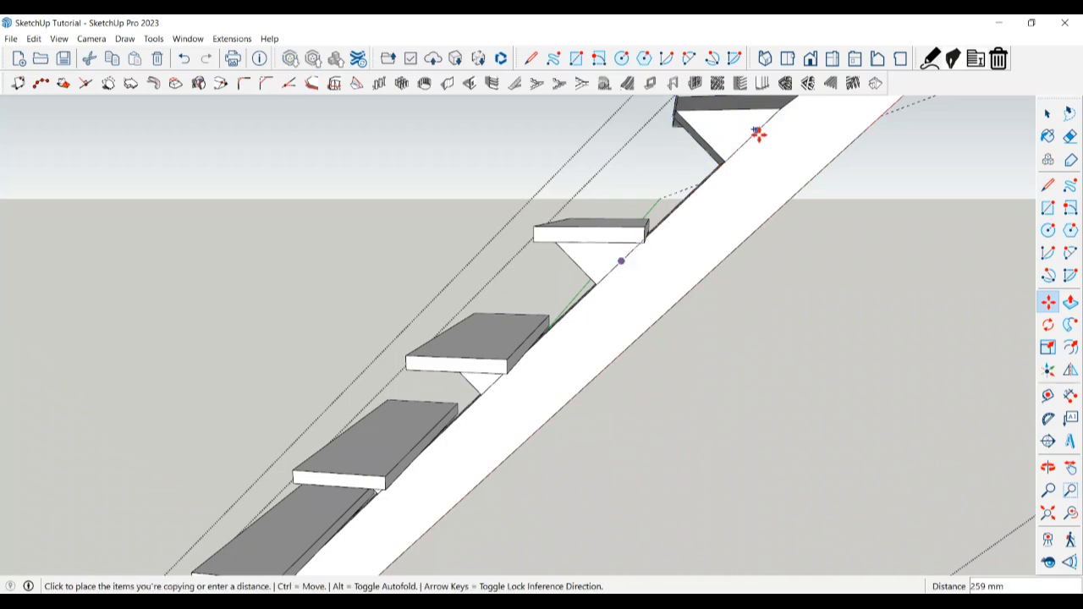
pyautogui.click(759, 134)
# Step: Copy the seventh step 250 mm farther up the beam to place an eighth step
pyautogui.scroll(-4, 585, 453)
pyautogui.scroll(2, 436, 356)
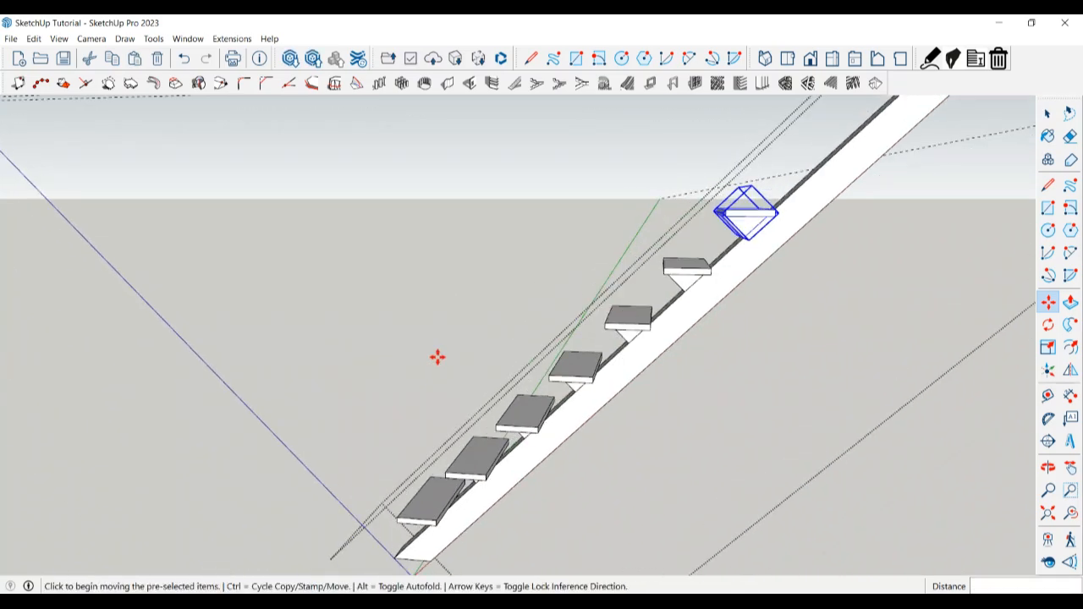
pyautogui.scroll(-1, 348, 363)
pyautogui.scroll(-2, 628, 307)
pyautogui.scroll(4, 602, 297)
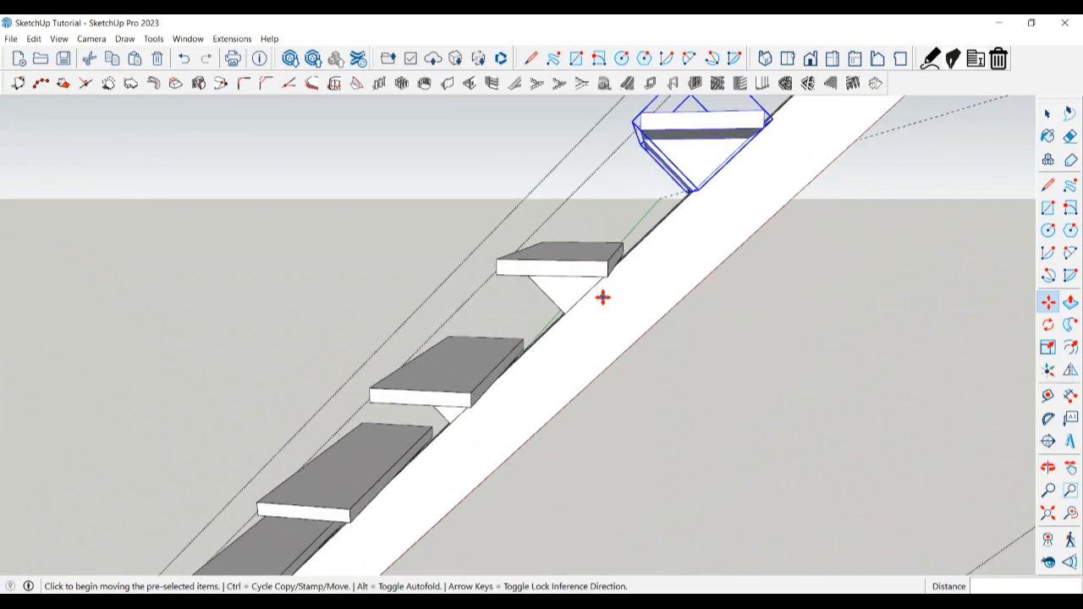
pyautogui.press('ctrl')
pyautogui.click(590, 291)
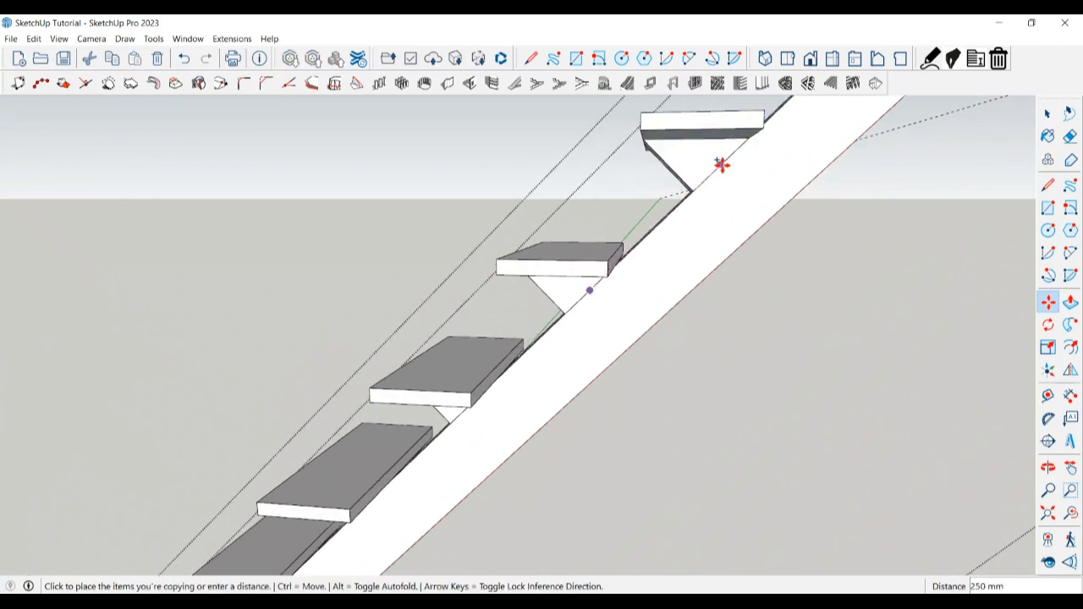
pyautogui.click(721, 165)
pyautogui.scroll(-4, 568, 356)
pyautogui.scroll(3, 571, 343)
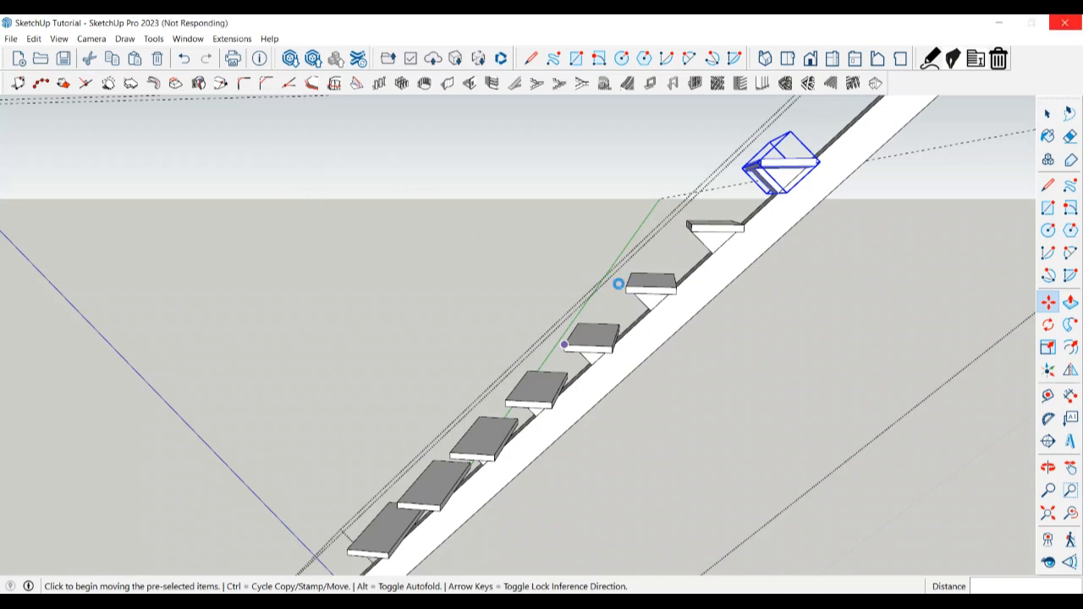
# Step: Copy the uppermost step once more up the sloped beam to place a ninth step at matching spacing
pyautogui.moveTo(618, 283); pyautogui.dragTo(788, 238, button='middle')
pyautogui.scroll(2, 791, 229)
pyautogui.moveTo(660, 329); pyautogui.dragTo(684, 293, button='middle')
pyautogui.click(659, 318)
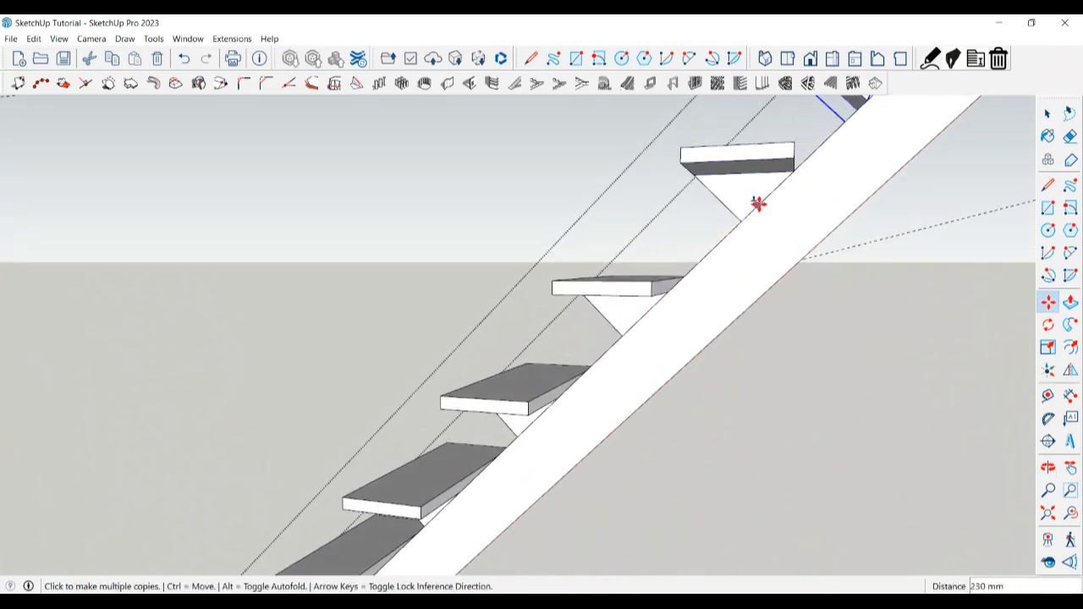
pyautogui.scroll(-2, 630, 378)
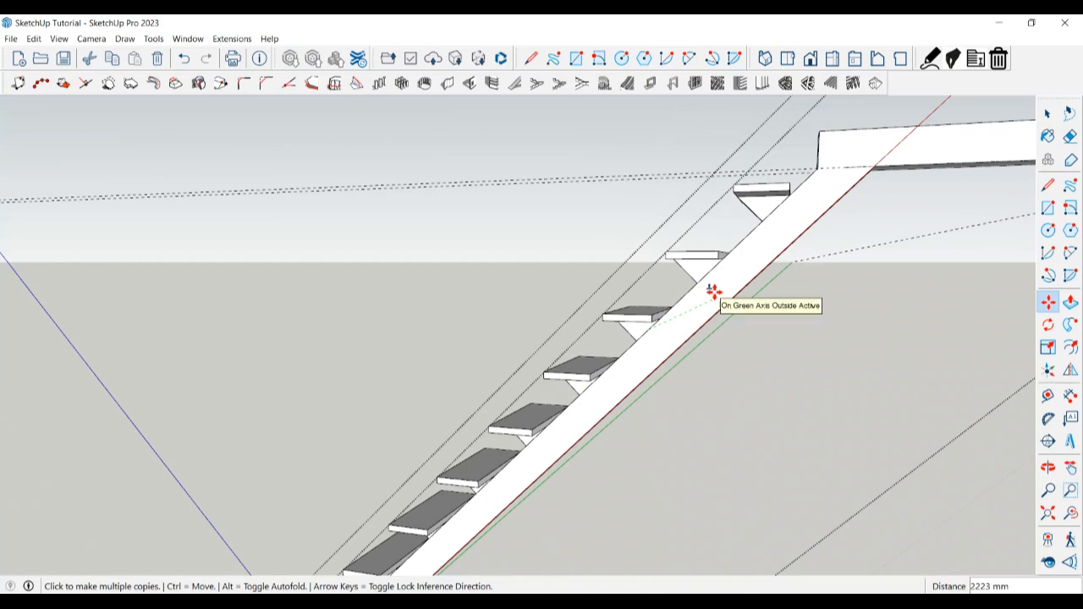
pyautogui.click(733, 274)
pyautogui.press('space')
pyautogui.scroll(-1, 726, 313)
pyautogui.moveTo(782, 332); pyautogui.dragTo(617, 429, button='middle')
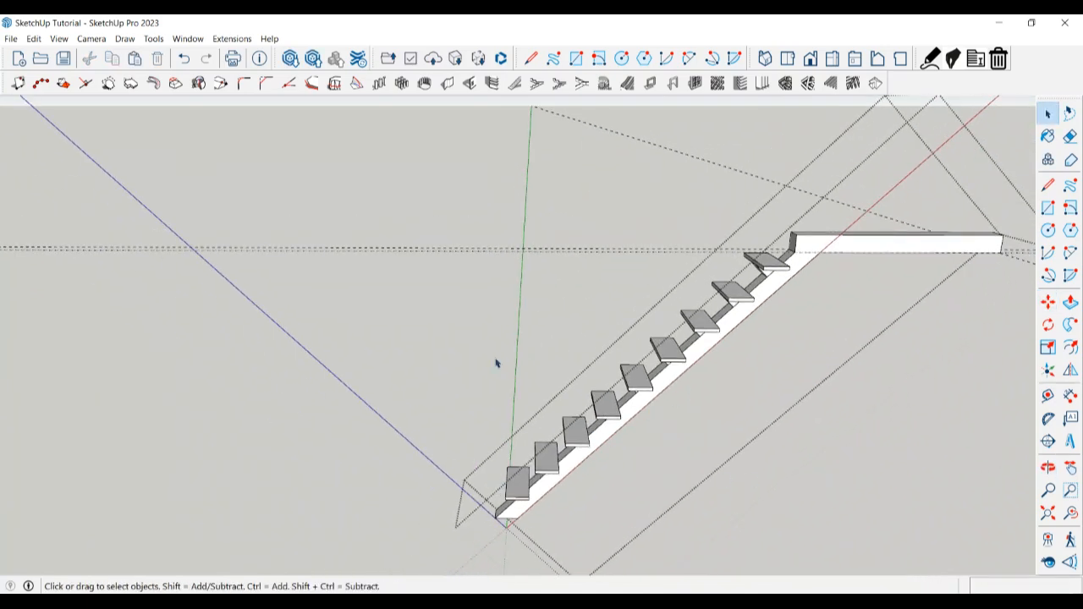
# Step: Erase two leftover guide lines crossing behind the upper flight and the landing beam
pyautogui.press('e')
pyautogui.click(796, 187)
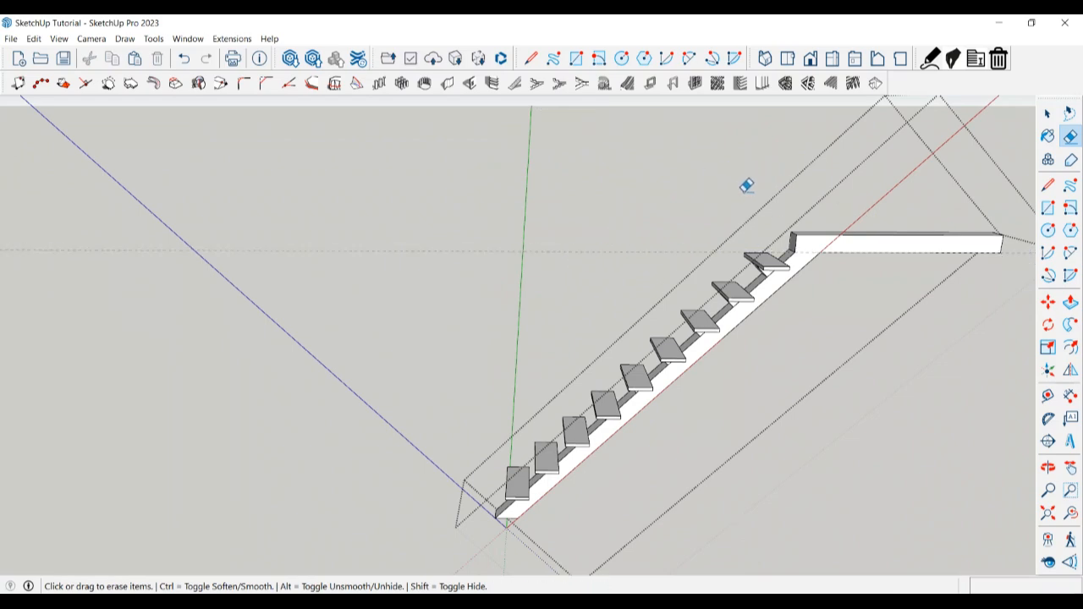
pyautogui.press('space')
# Step: Place a guide 20 mm below the top edge on the side face of the horizontal landing beam
pyautogui.scroll(5, 897, 295)
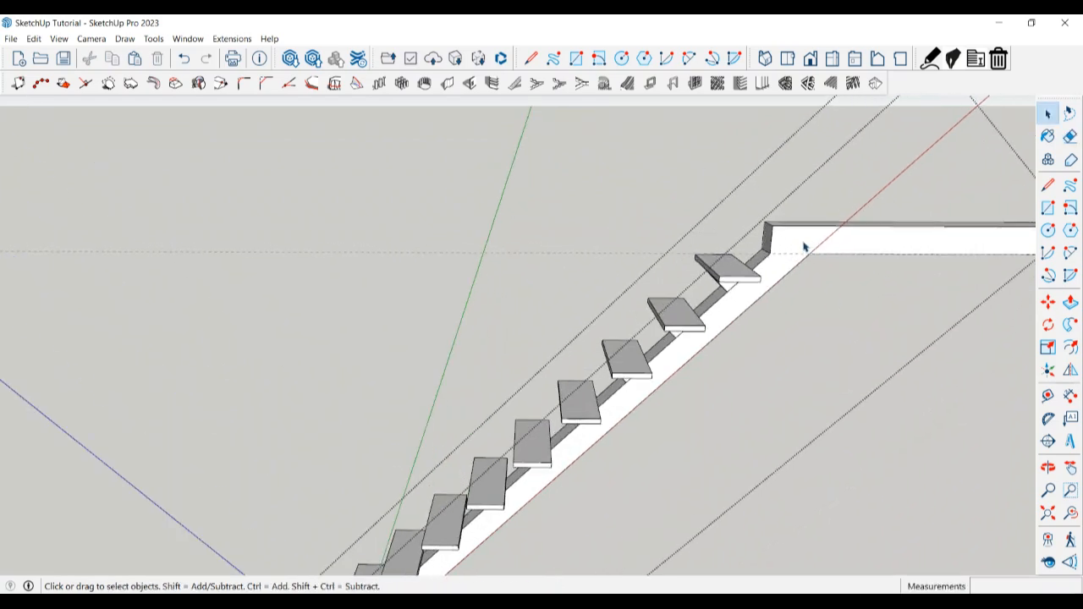
pyautogui.scroll(2, 779, 253)
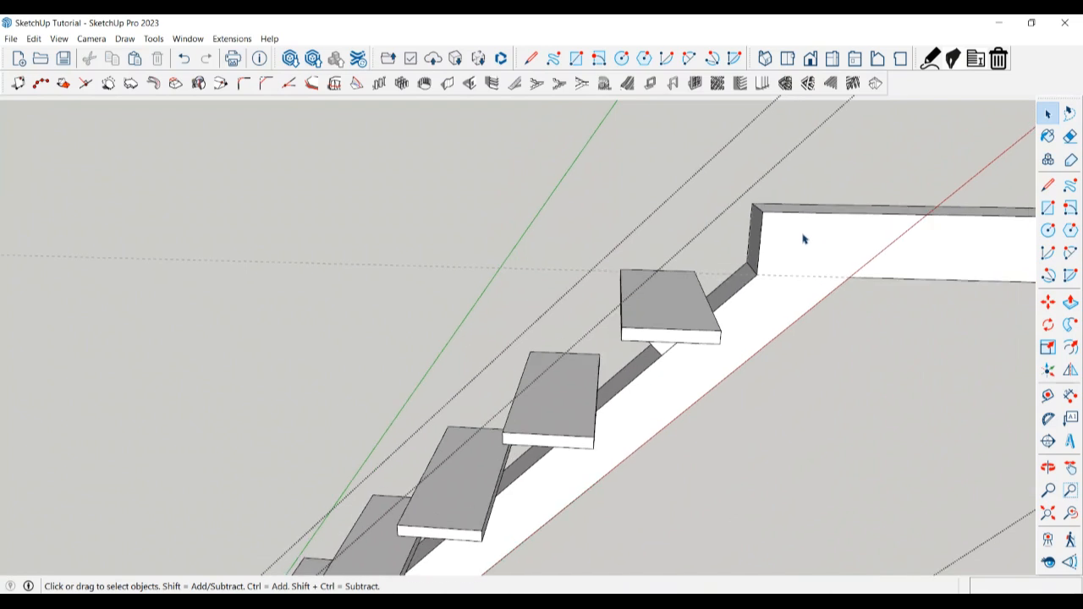
pyautogui.click(800, 246)
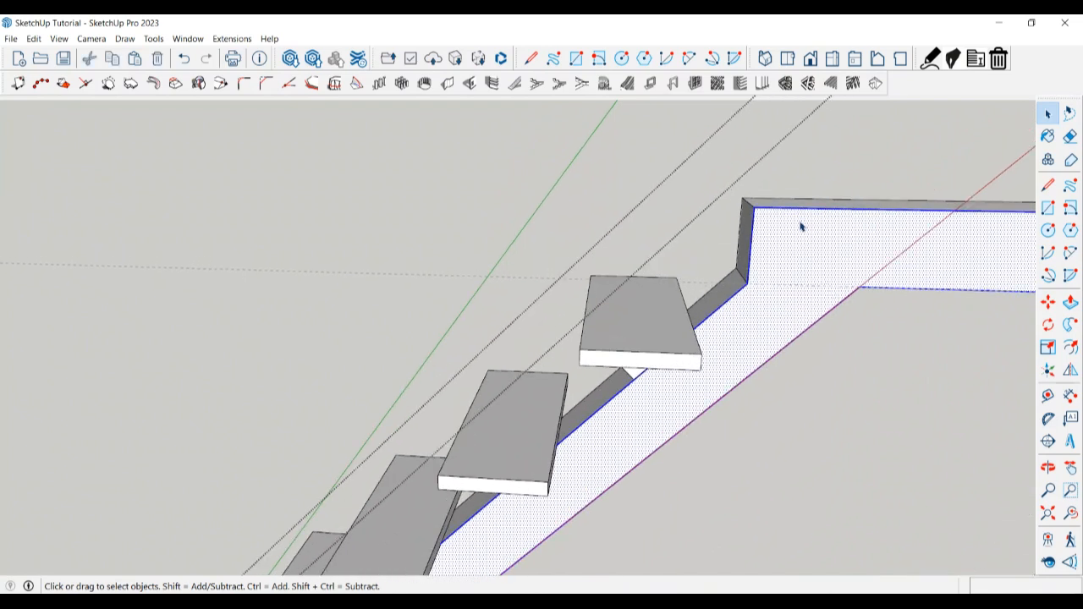
pyautogui.press('l')
pyautogui.press('space')
pyautogui.press('t')
pyautogui.click(802, 208)
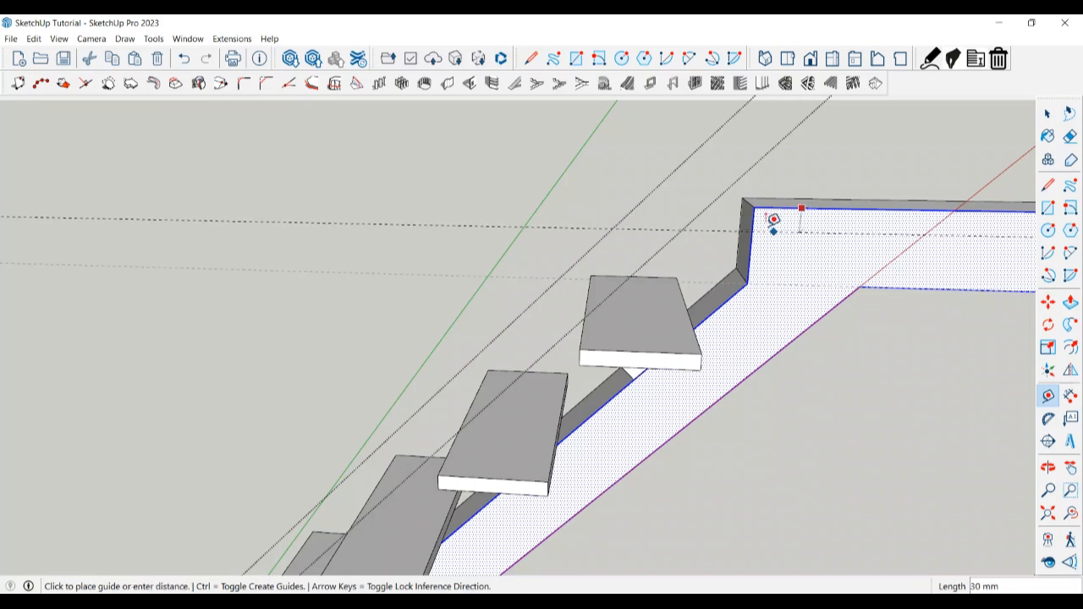
pyautogui.press('Return')
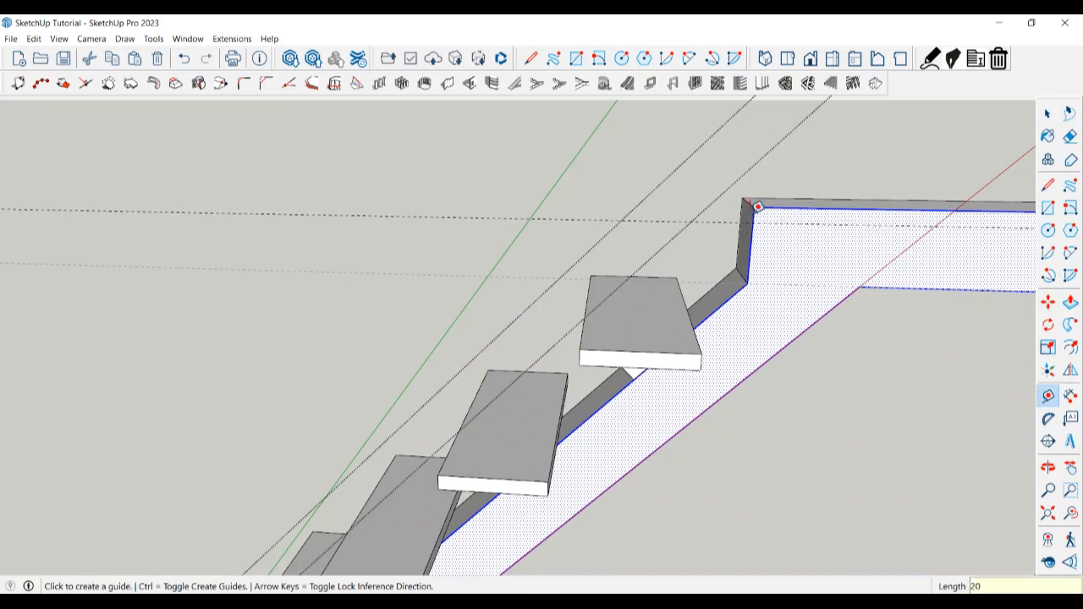
pyautogui.press('space')
# Step: Draw a line along the guide across the landing beam's side face to separate its upper strip
pyautogui.scroll(-1, 737, 247)
pyautogui.press('l')
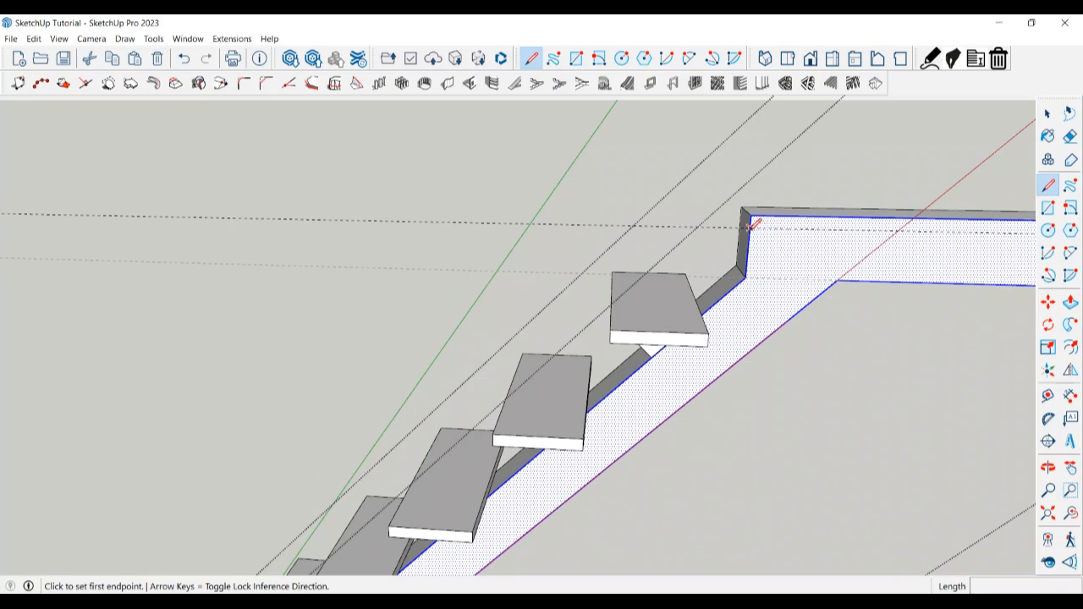
pyautogui.click(750, 223)
pyautogui.scroll(-2, 846, 279)
pyautogui.scroll(1, 919, 280)
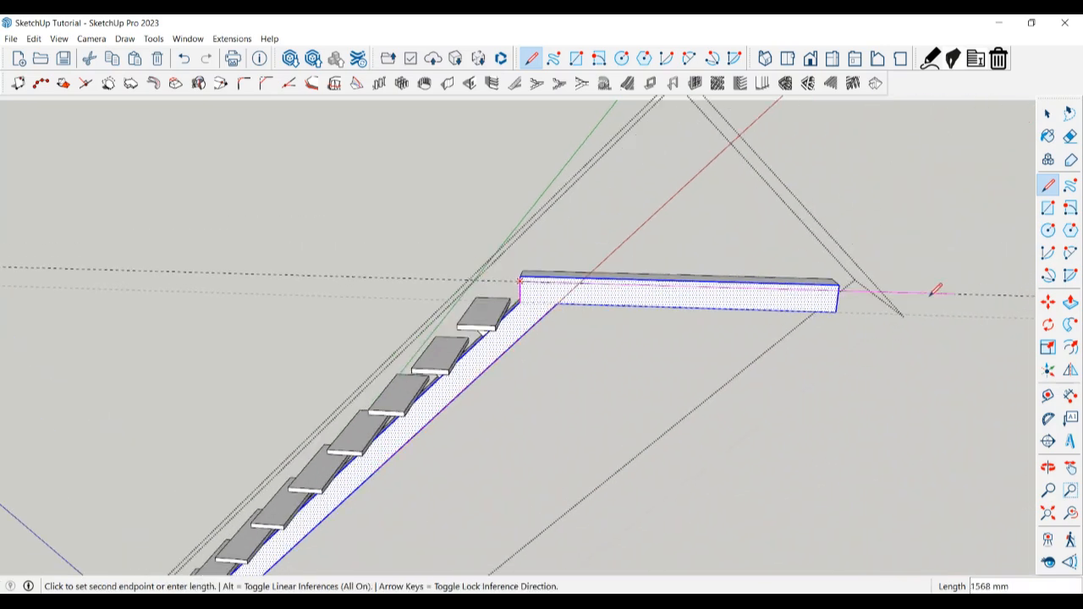
pyautogui.click(840, 286)
pyautogui.press('space')
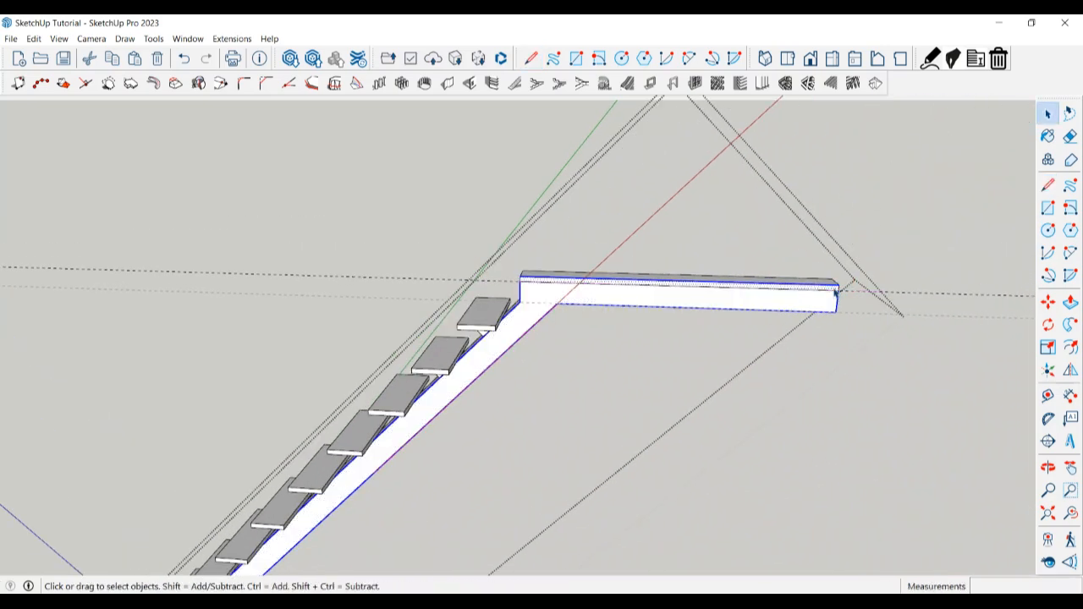
# Step: Push/Pull the upper strip of the landing beam's side face outward by 150 mm
pyautogui.press('p')
pyautogui.click(837, 303)
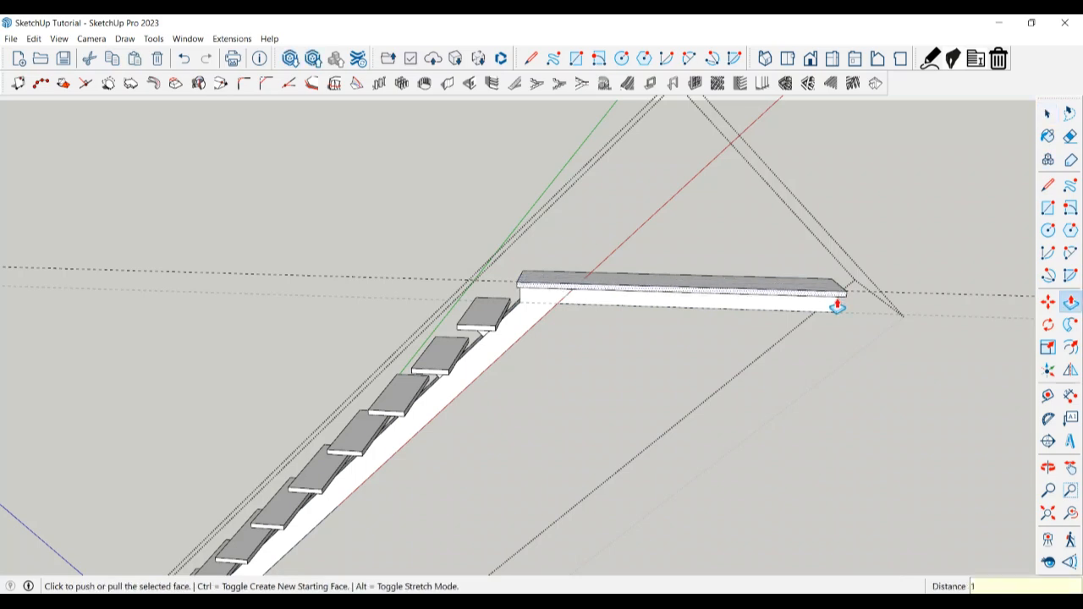
pyautogui.write('150')
pyautogui.press('Return')
pyautogui.press('space')
# Step: Place a guide 25 mm below the top edge on the landing beam's opposite side face
pyautogui.moveTo(716, 367); pyautogui.dragTo(838, 365, button='middle')
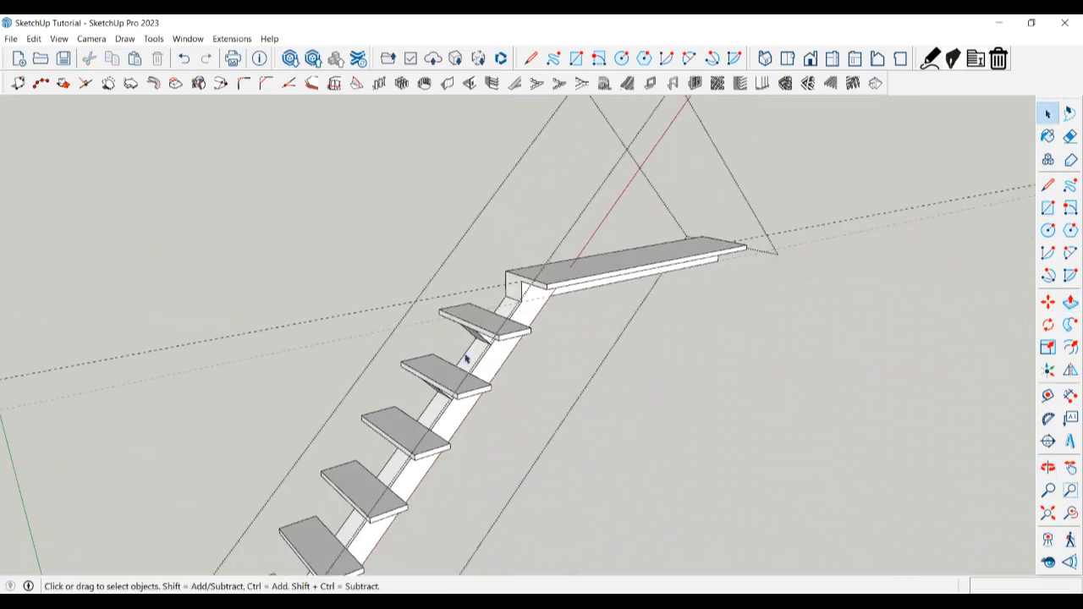
pyautogui.moveTo(465, 358); pyautogui.dragTo(634, 240, button='middle')
pyautogui.press('t')
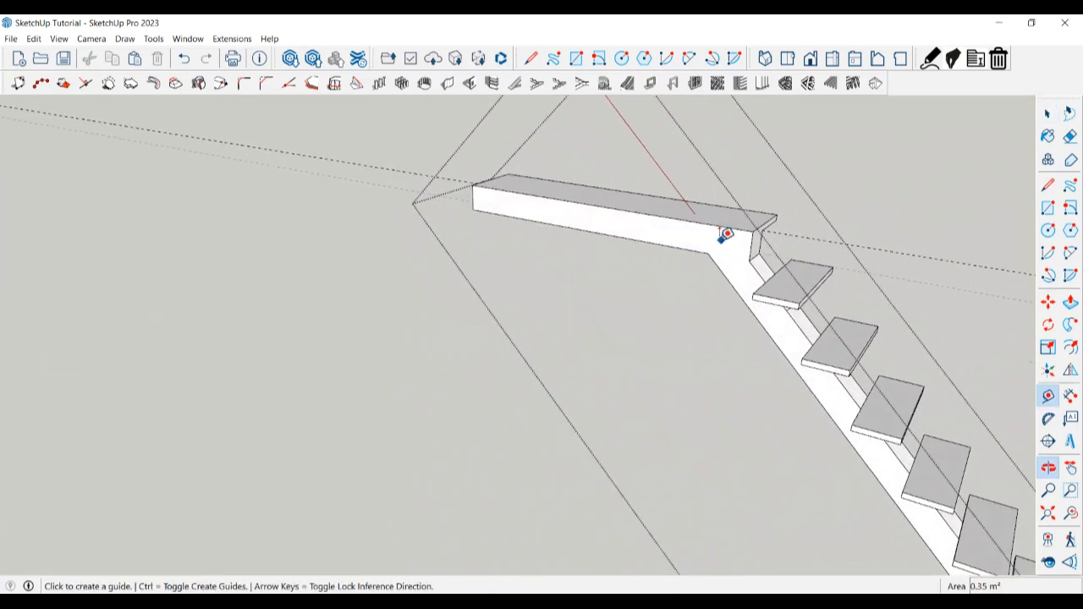
pyautogui.click(671, 208)
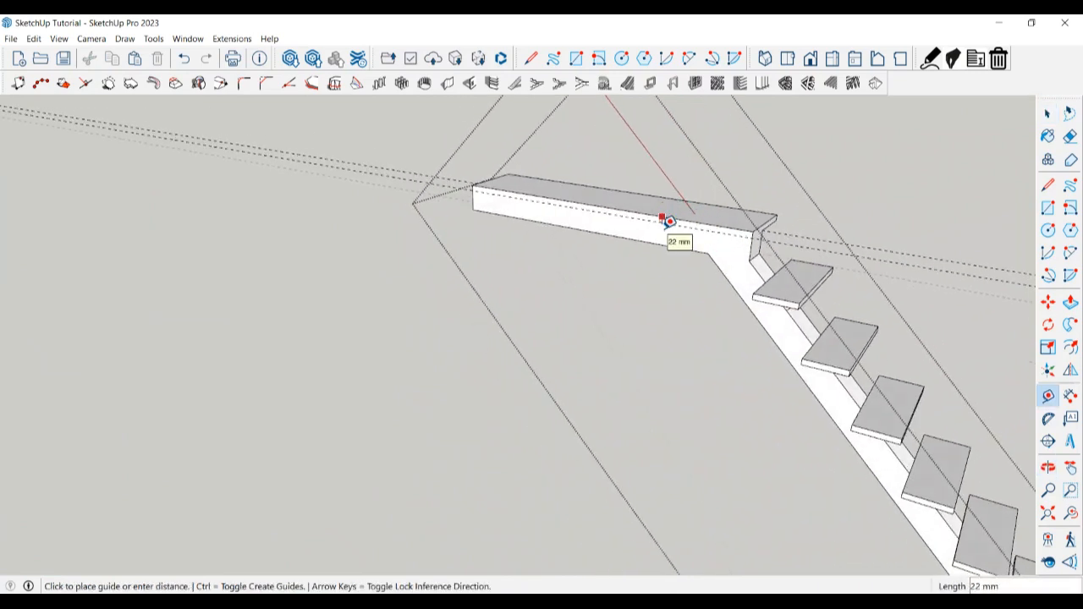
pyautogui.write('25')
pyautogui.press('Return')
pyautogui.press('space')
# Step: Draw a line along the guide from end to end of the opposite side face to separate its upper strip
pyautogui.scroll(3, 554, 252)
pyautogui.press('l')
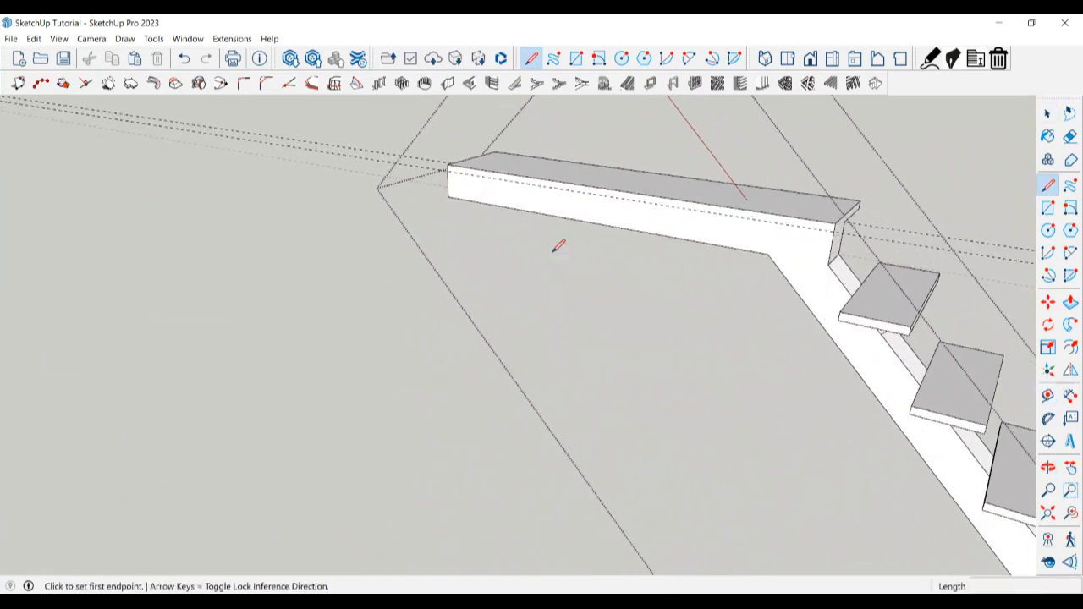
pyautogui.click(448, 170)
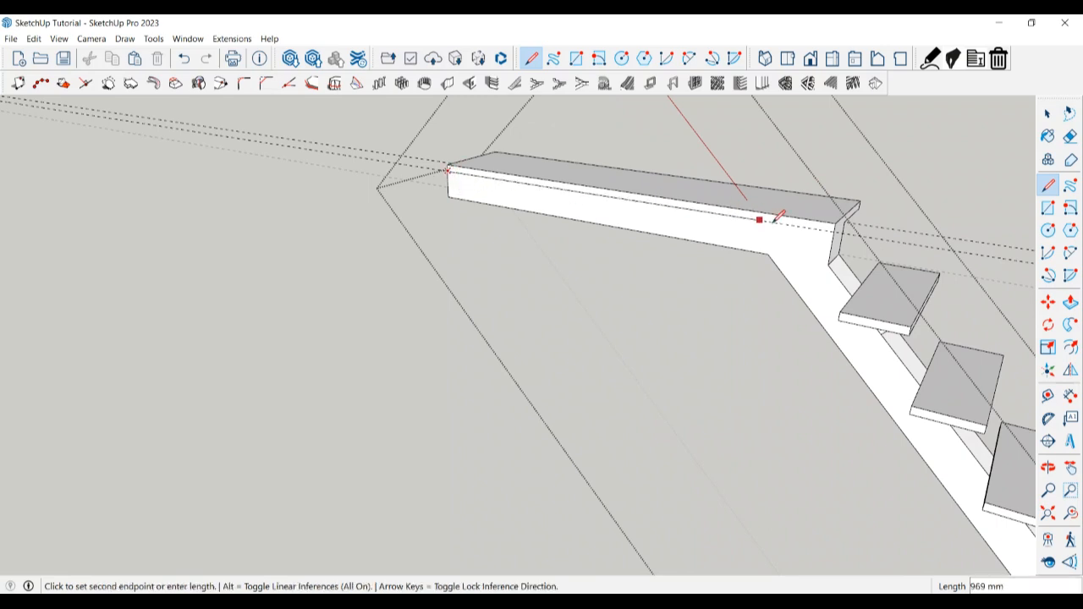
pyautogui.click(835, 230)
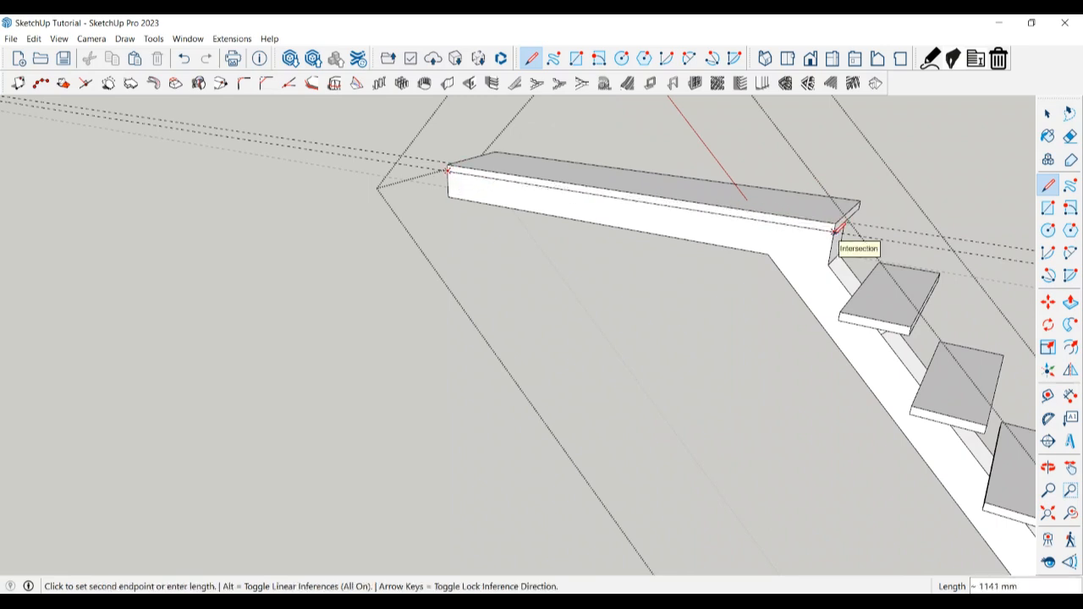
pyautogui.press('Escape')
pyautogui.press('space')
# Step: Push/Pull the opposite upper strip outward to widen the landing slab on its second side
pyautogui.click(825, 232)
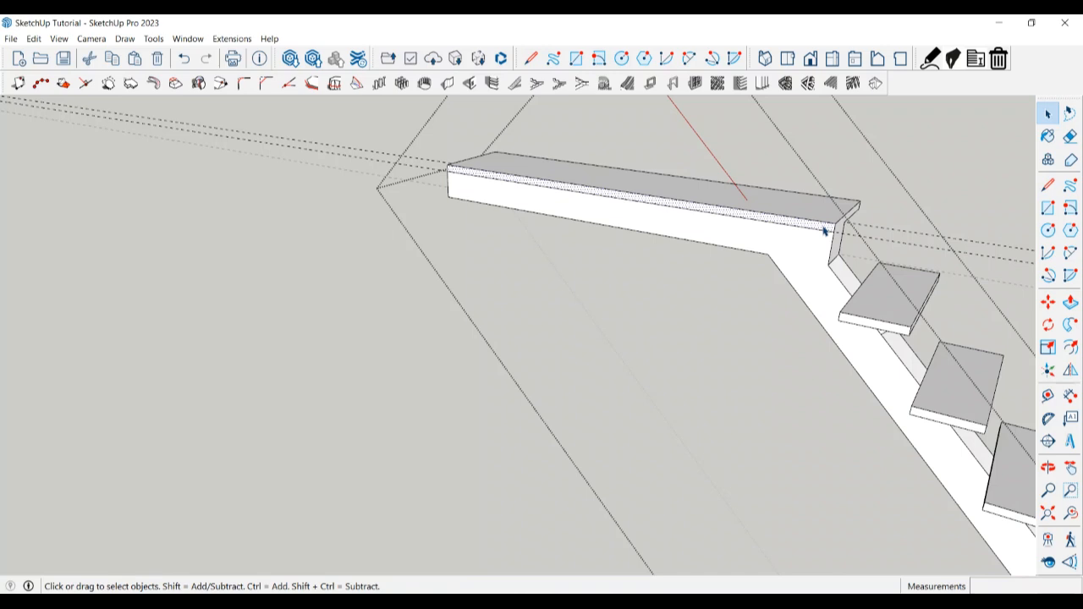
pyautogui.press('p')
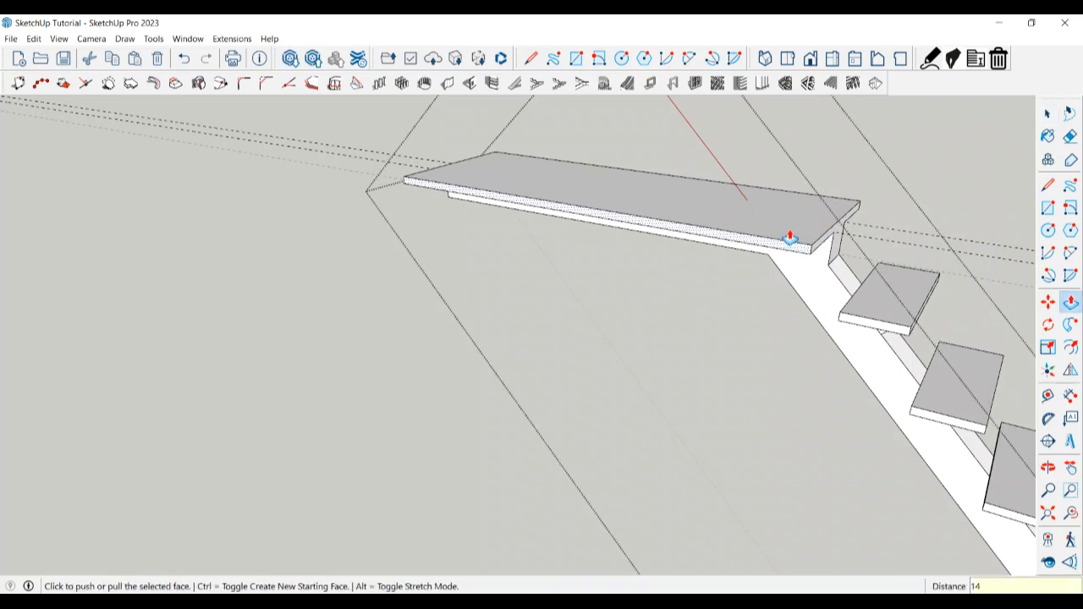
pyautogui.click(790, 236)
pyautogui.press('space')
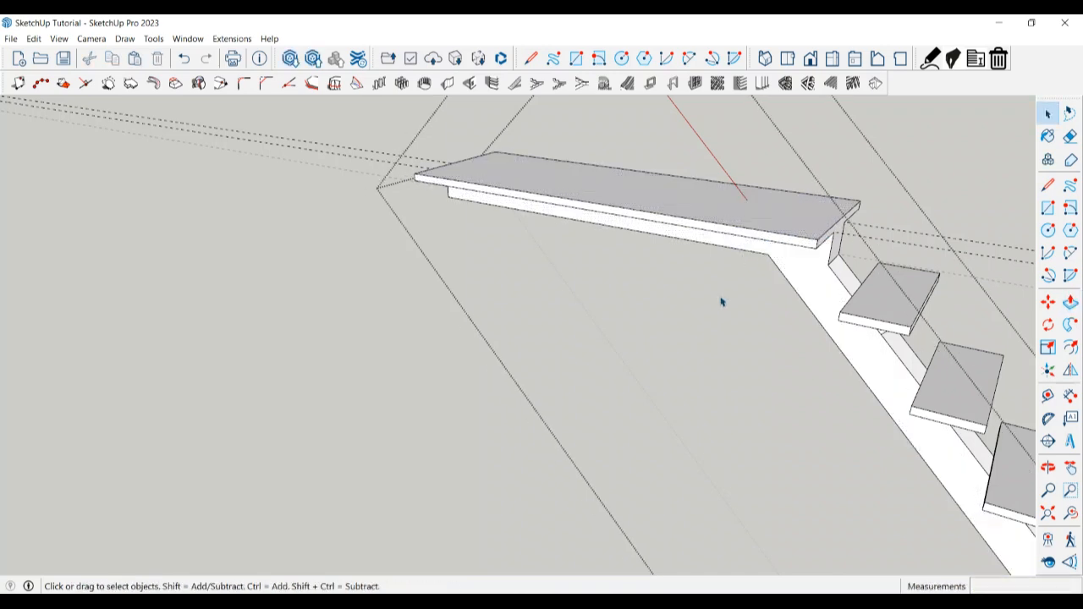
# Step: Erase the remaining horizontal guides running along the landing and close the staircase group
pyautogui.moveTo(720, 302)
pyautogui.mouseDown(button='middle')
pyautogui.moveTo(532, 283)
pyautogui.moveTo(384, 305)
pyautogui.moveTo(515, 322)
pyautogui.moveTo(508, 310)
pyautogui.mouseUp(button='middle')
pyautogui.press('e')
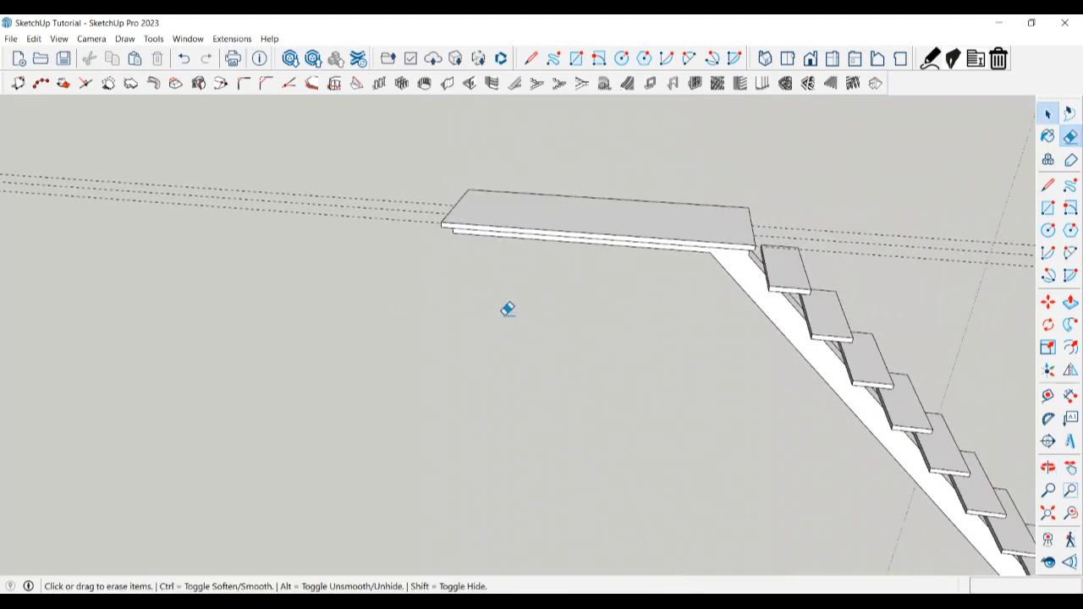
pyautogui.press('space')
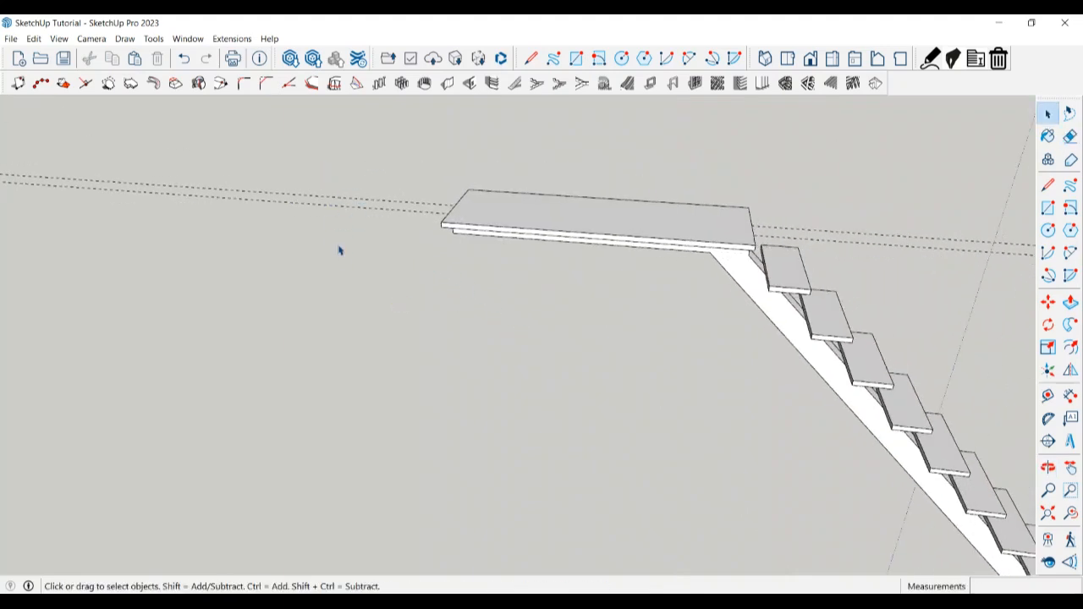
pyautogui.press('e')
pyautogui.press('space')
pyautogui.press('e')
pyautogui.press('space')
pyautogui.scroll(-5, 447, 232)
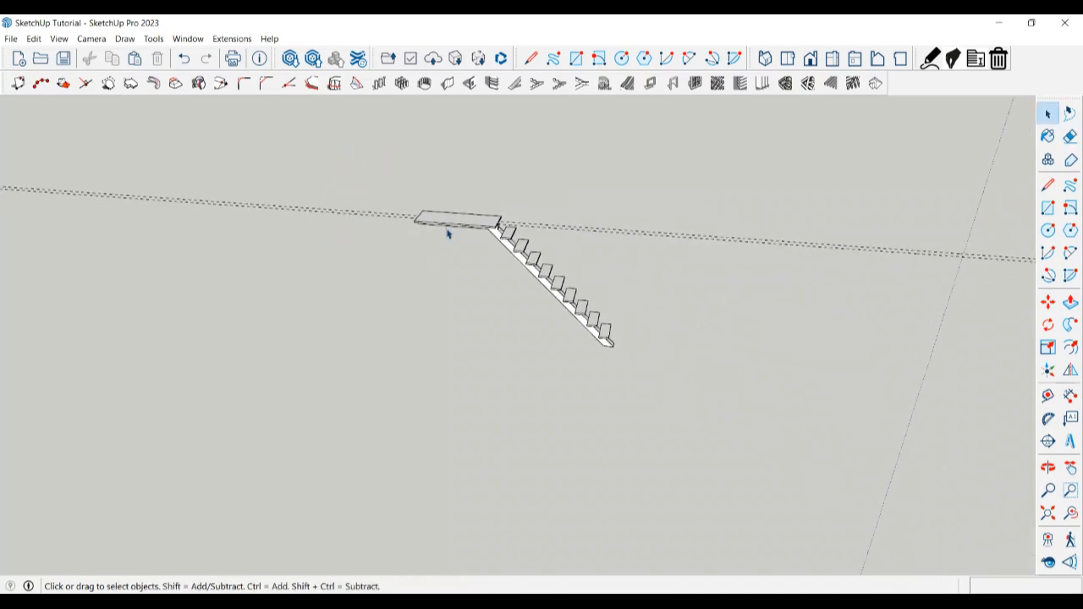
pyautogui.moveTo(448, 232)
pyautogui.mouseDown(button='middle')
pyautogui.moveTo(256, 279)
pyautogui.moveTo(631, 336)
pyautogui.moveTo(341, 304)
pyautogui.moveTo(463, 370)
pyautogui.mouseUp(button='middle')
pyautogui.scroll(3, 621, 191)
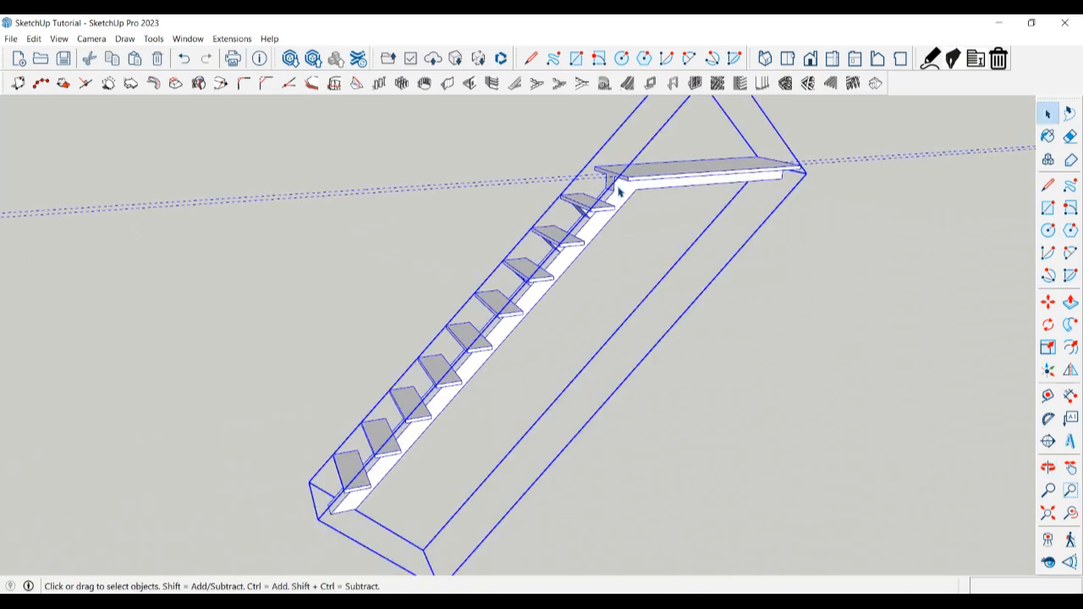
pyautogui.scroll(4, 624, 189)
pyautogui.press('e')
pyautogui.press('space')
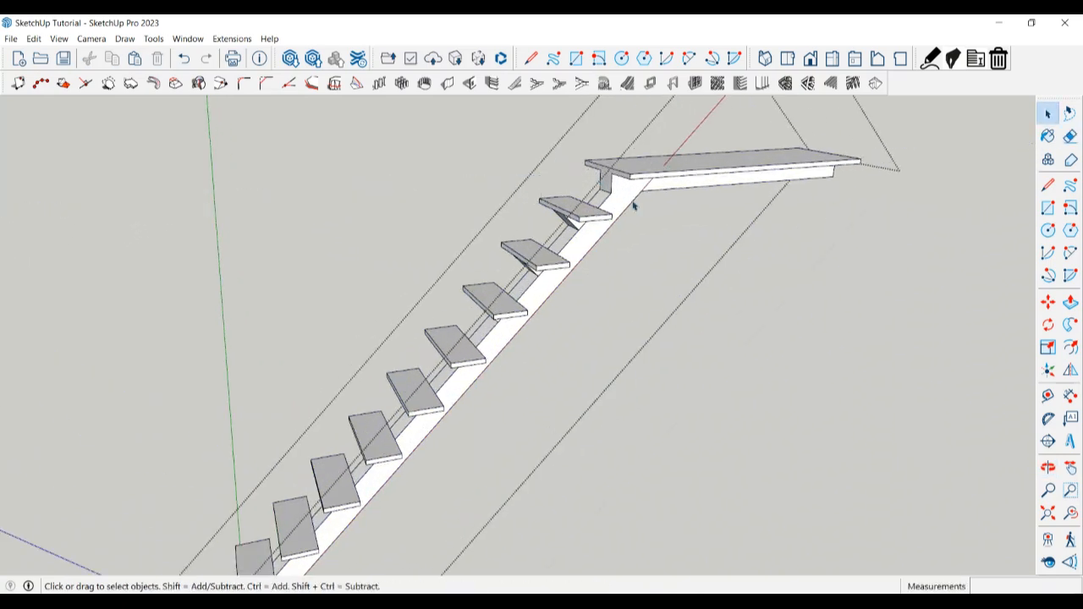
pyautogui.scroll(-5, 778, 276)
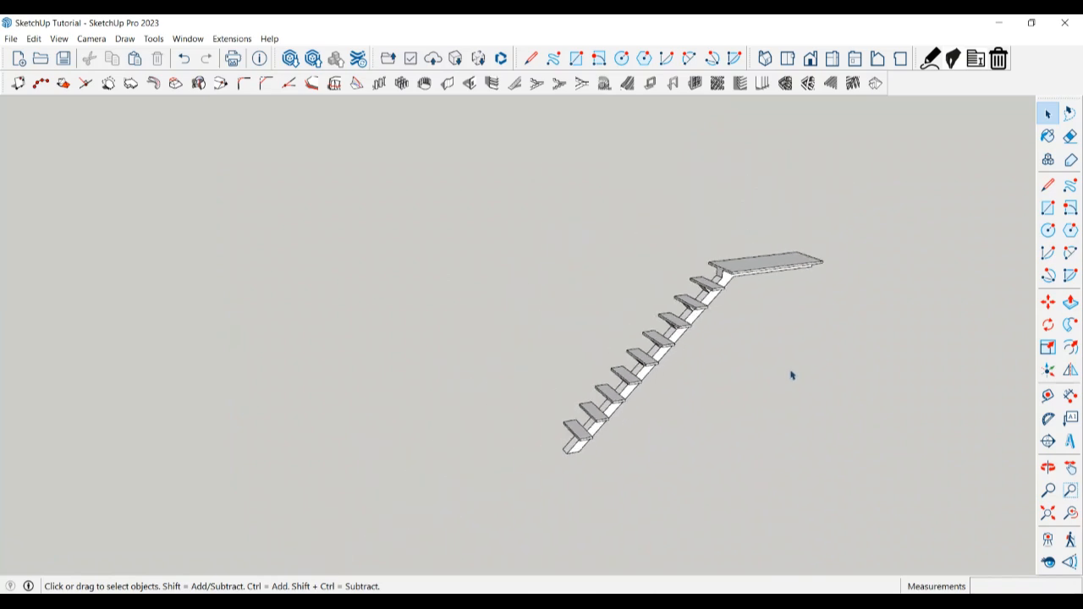
pyautogui.moveTo(791, 375); pyautogui.dragTo(645, 363, button='middle')
pyautogui.scroll(7, 530, 448)
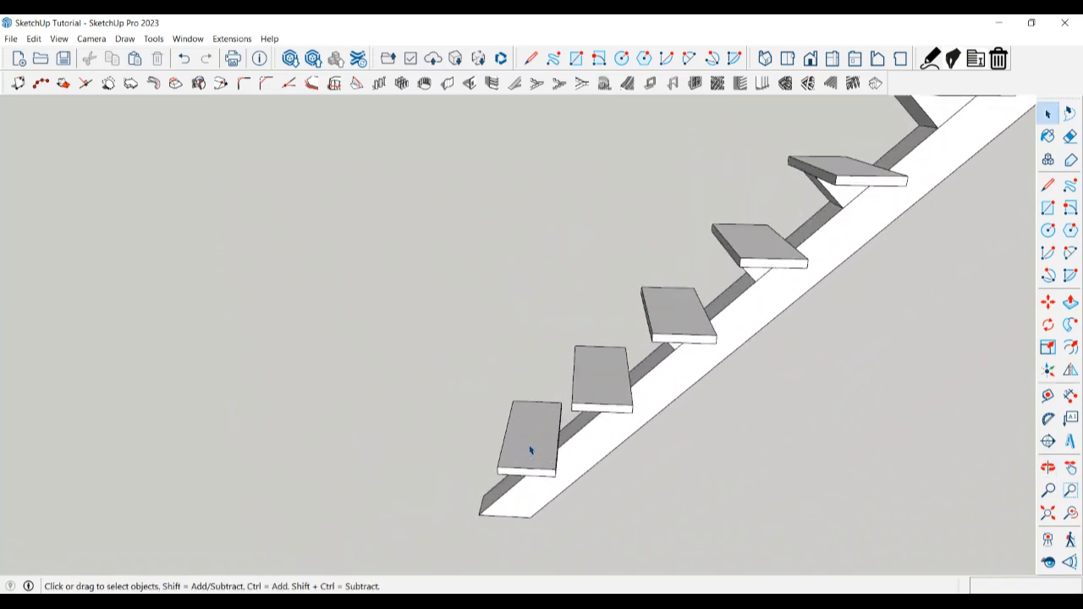
pyautogui.moveTo(526, 441); pyautogui.dragTo(601, 461, button='middle')
pyautogui.scroll(4, 568, 460)
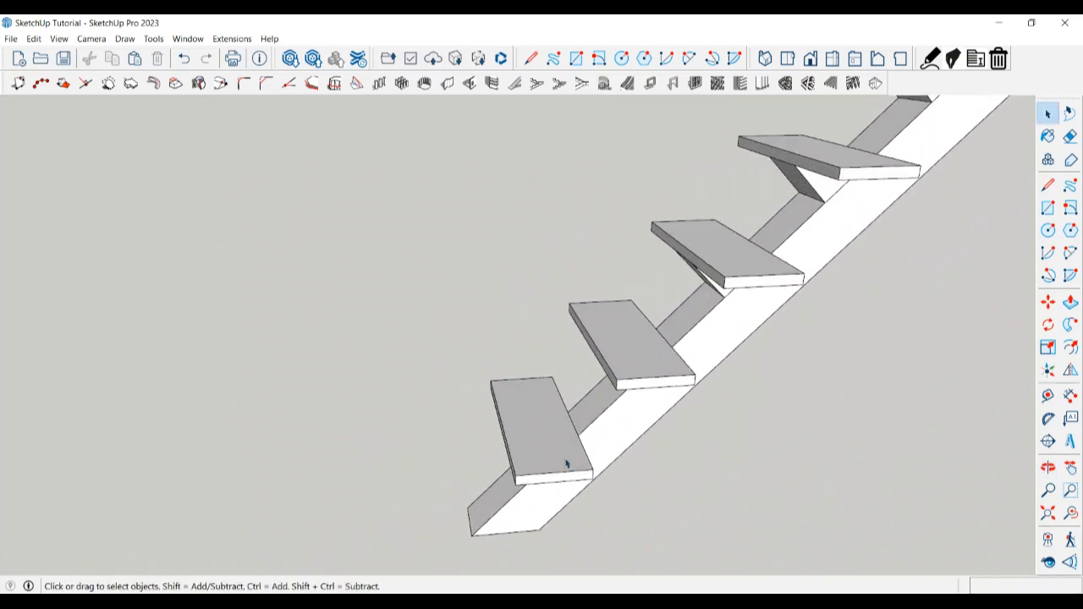
pyautogui.press('t')
pyautogui.click(504, 462)
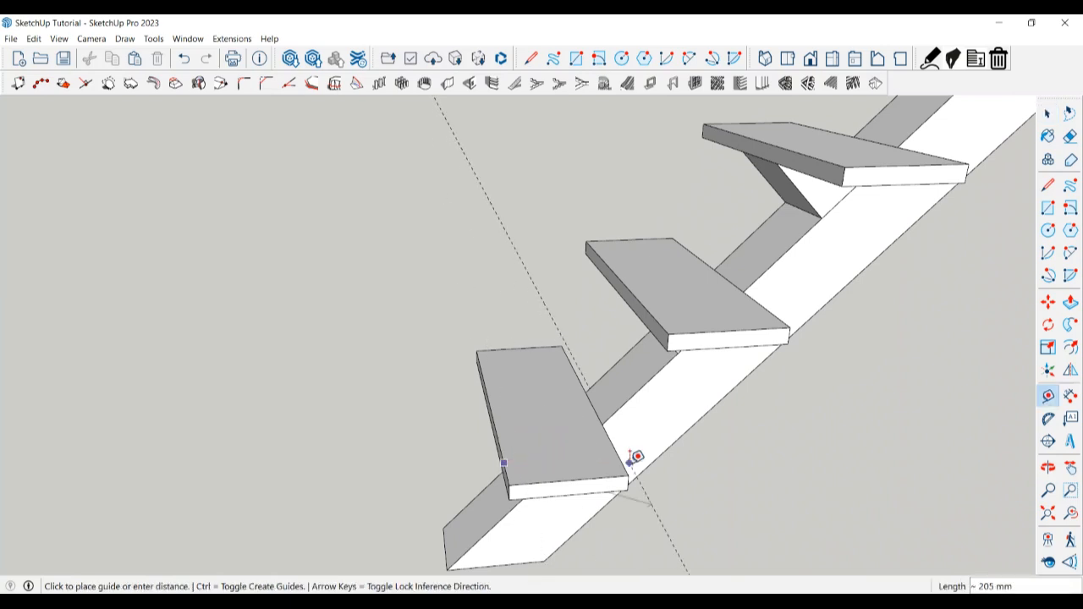
pyautogui.press('space')
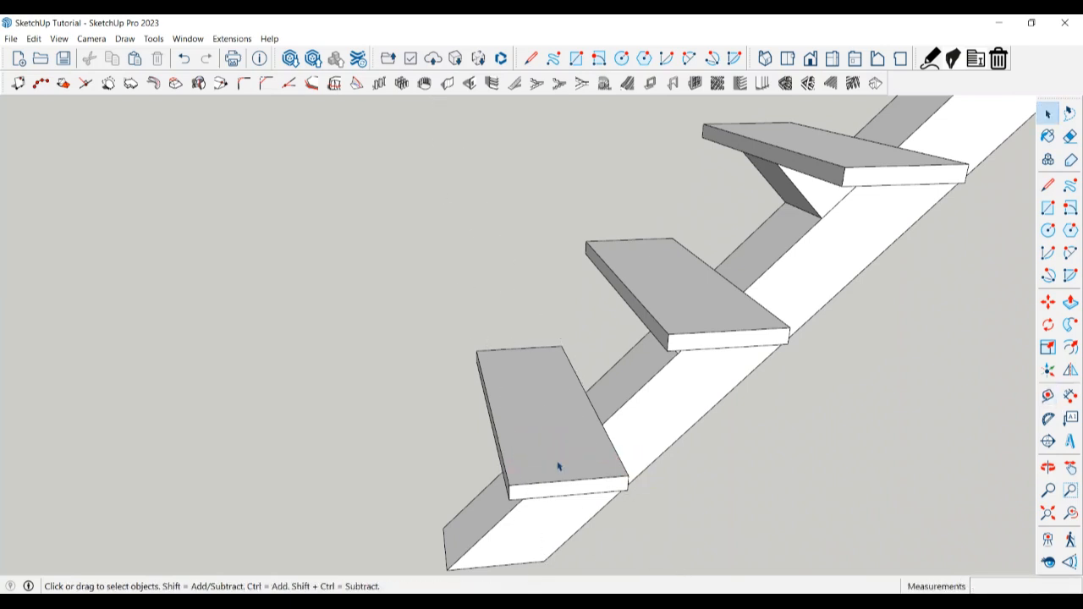
# Step: Place guides along both long edges of the lowest tread with the Tape Measure
pyautogui.press('t')
pyautogui.click(575, 364)
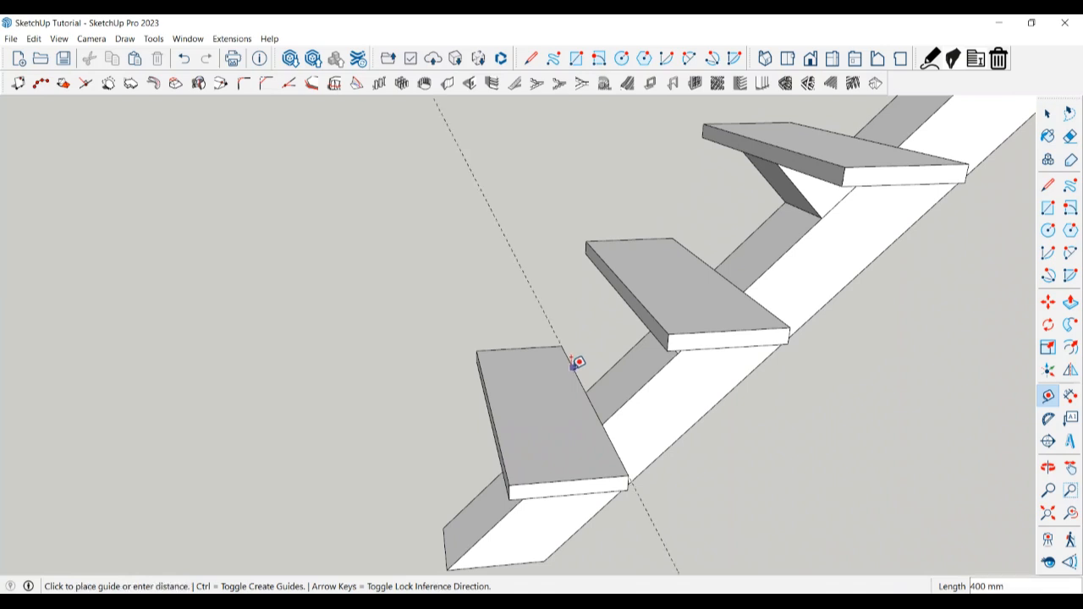
pyautogui.click(575, 363)
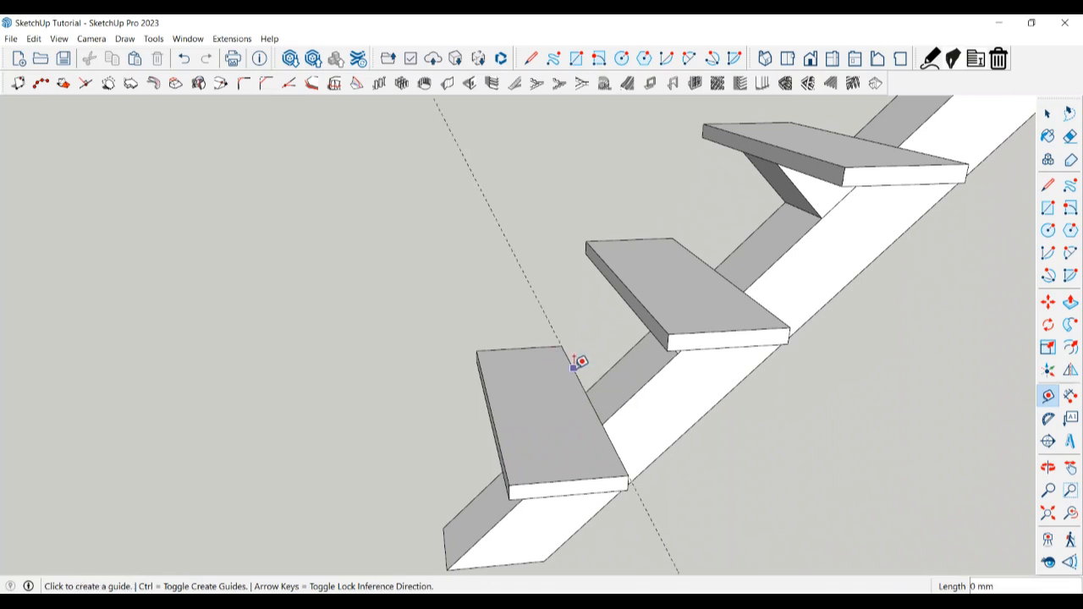
pyautogui.click(575, 364)
pyautogui.click(490, 375)
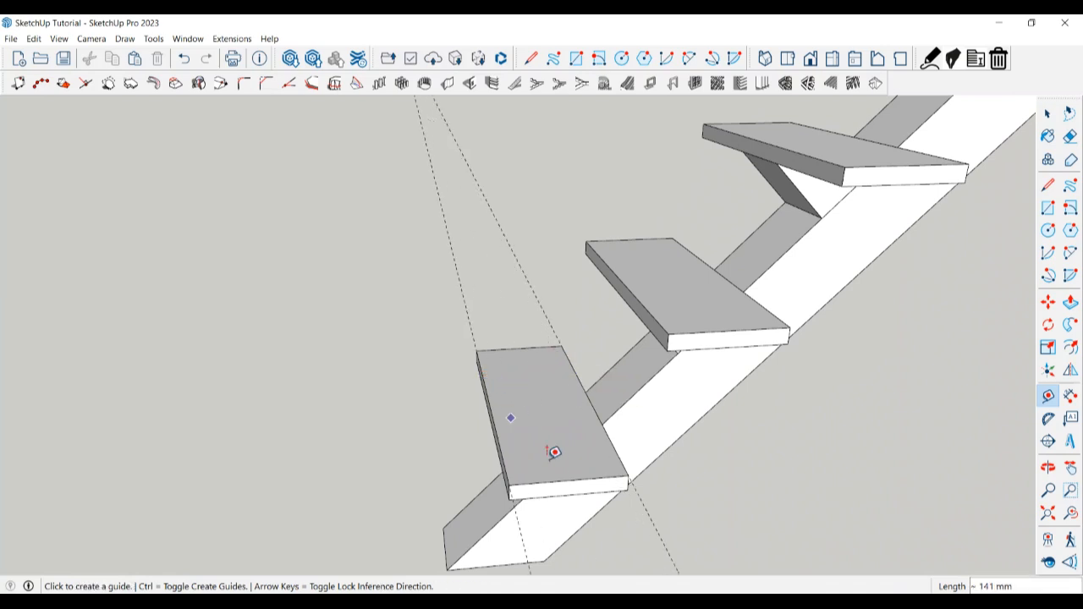
# Step: Place a crosswise guide through the middle of the lowest tread, parallel to its short end edge, with the Tape Measure
pyautogui.click(576, 473)
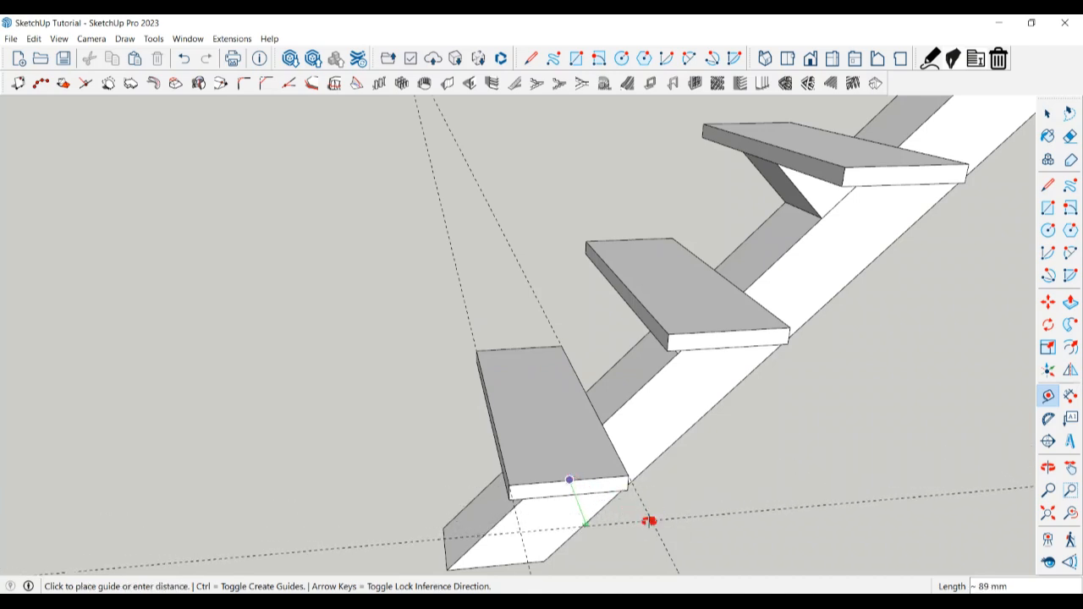
pyautogui.moveTo(649, 522); pyautogui.dragTo(677, 420, button='middle')
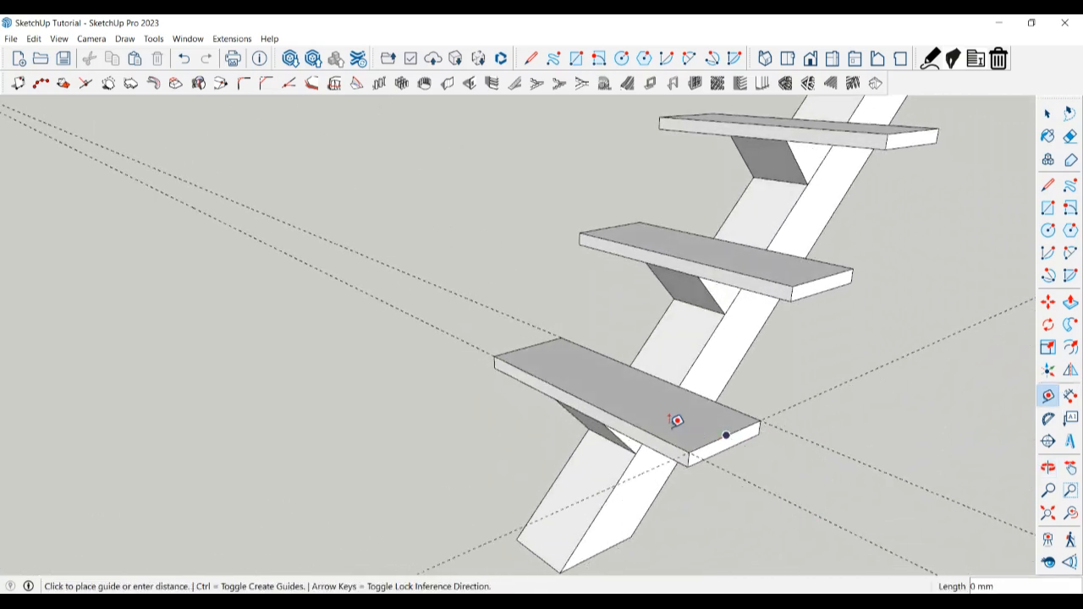
pyautogui.click(660, 367)
pyautogui.moveTo(624, 380)
pyautogui.mouseDown(button='middle')
pyautogui.moveTo(600, 449)
pyautogui.moveTo(641, 389)
pyautogui.mouseUp(button='middle')
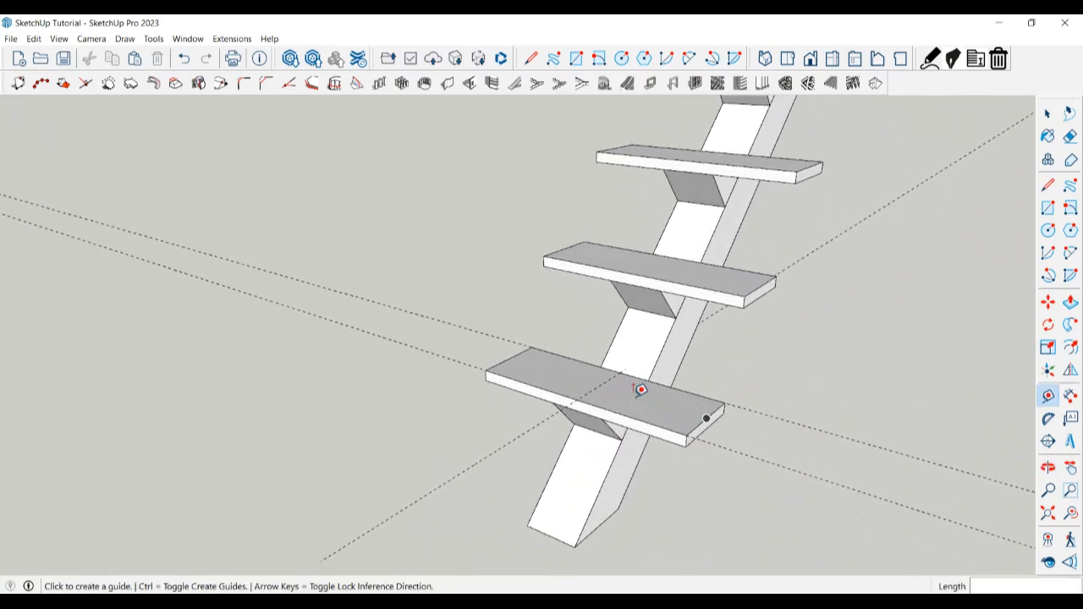
# Step: Place a guide 500 mm from the tread's centre guide beyond one end, and another 1000 mm back past the opposite end
pyautogui.scroll(3, 618, 378)
pyautogui.click(597, 376)
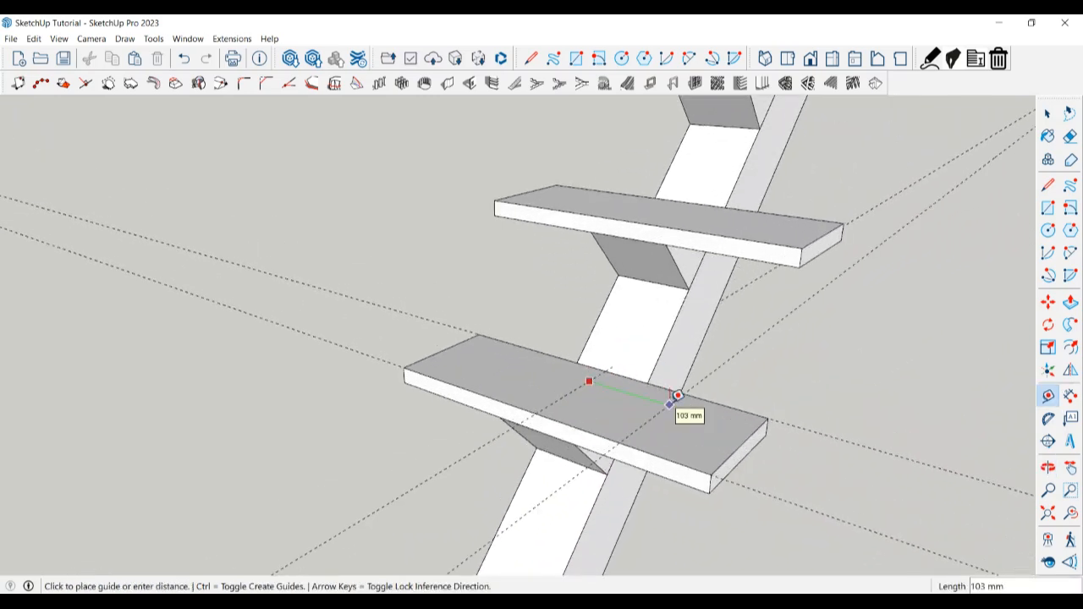
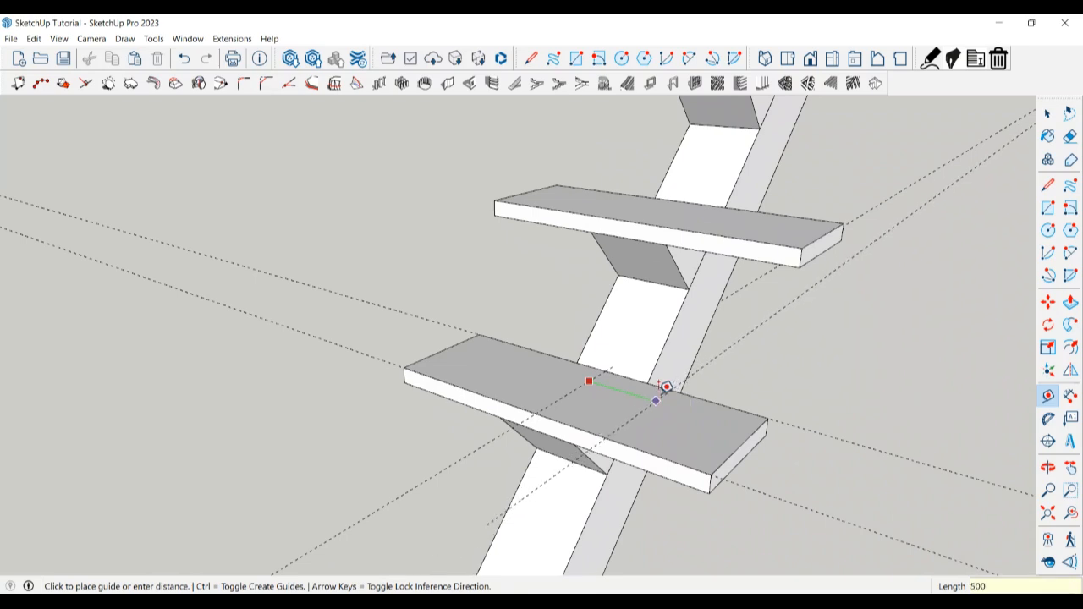
pyautogui.press('Return')
pyautogui.scroll(-4, 656, 389)
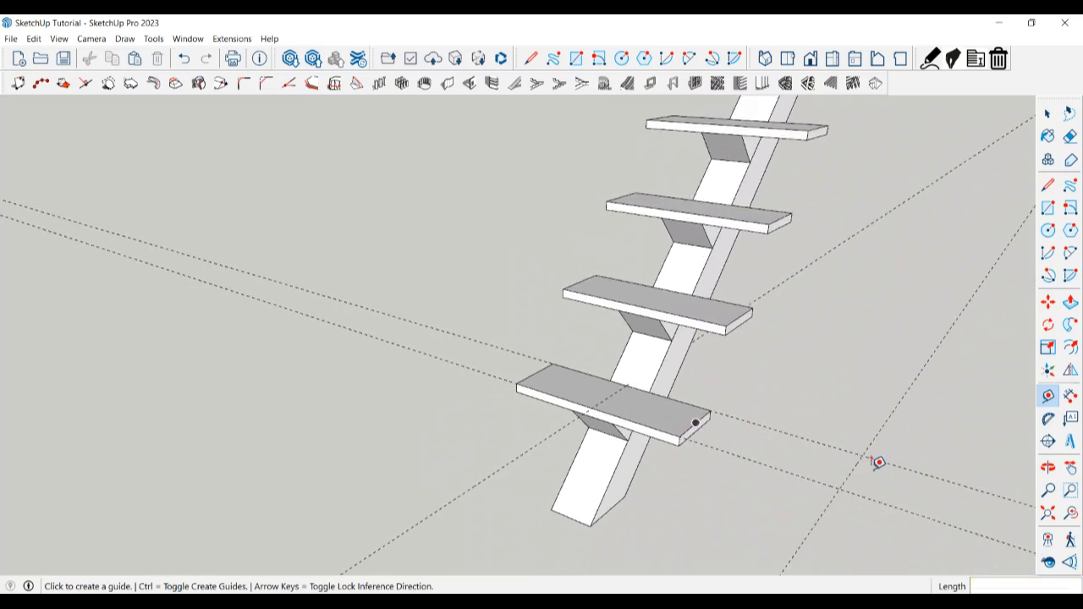
pyautogui.click(879, 431)
pyautogui.write('1000')
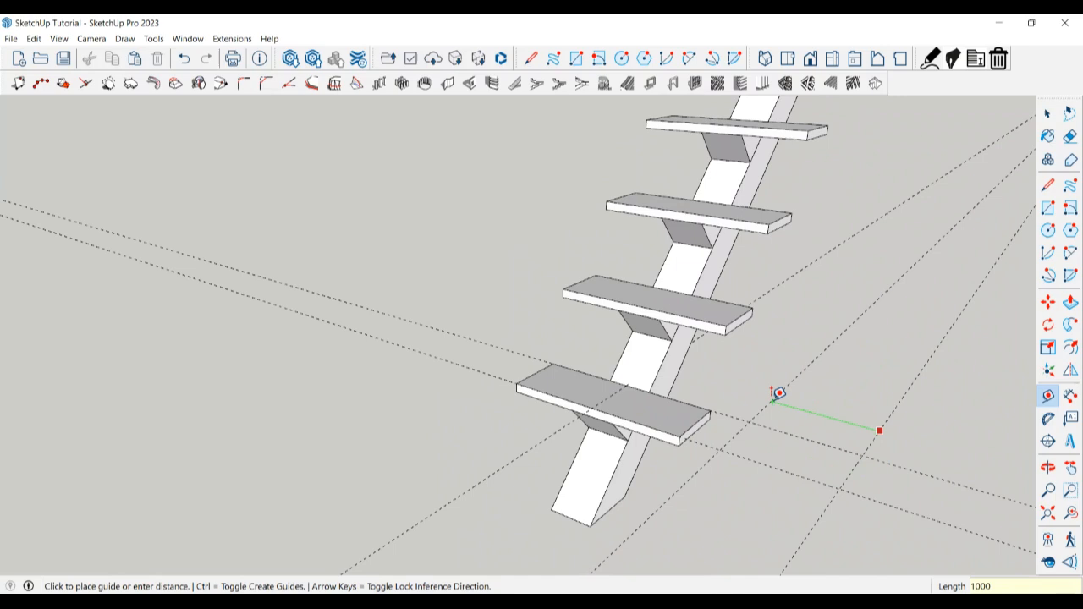
pyautogui.press('Return')
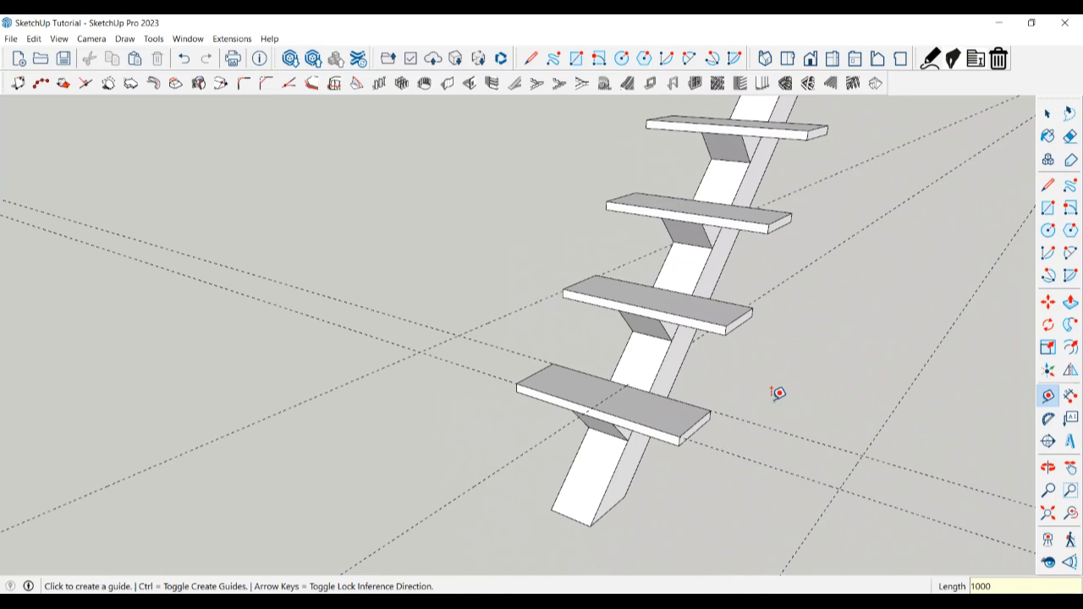
# Step: Draw a rectangle over the lowest tread between the outer guide intersections and make its face and edges a group
pyautogui.press('space')
pyautogui.scroll(-2, 610, 478)
pyautogui.press('r')
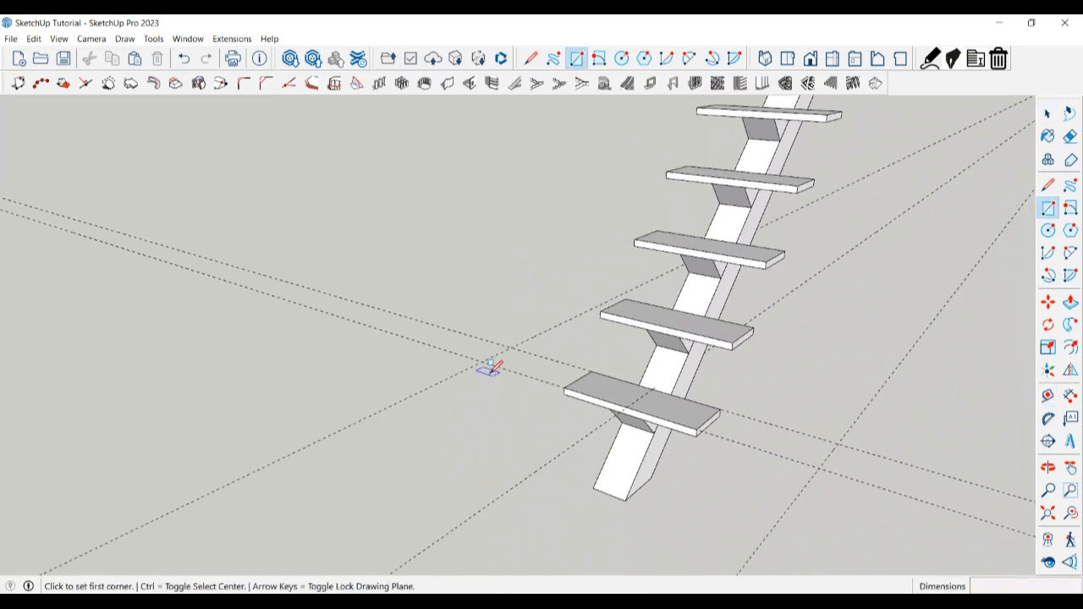
pyautogui.click(480, 360)
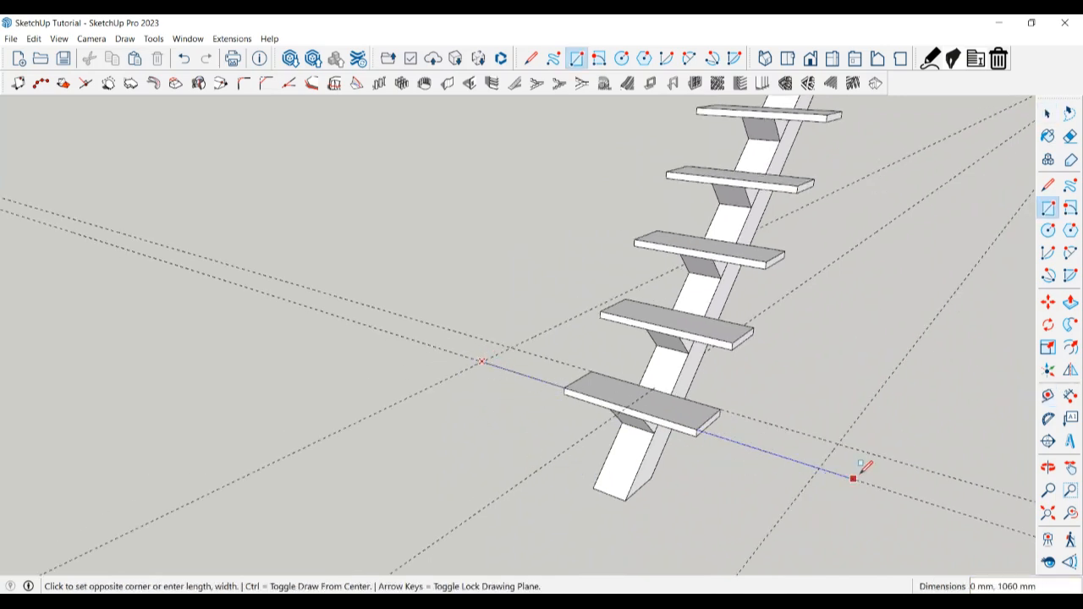
pyautogui.click(819, 440)
pyautogui.press('space')
pyautogui.click(789, 453)
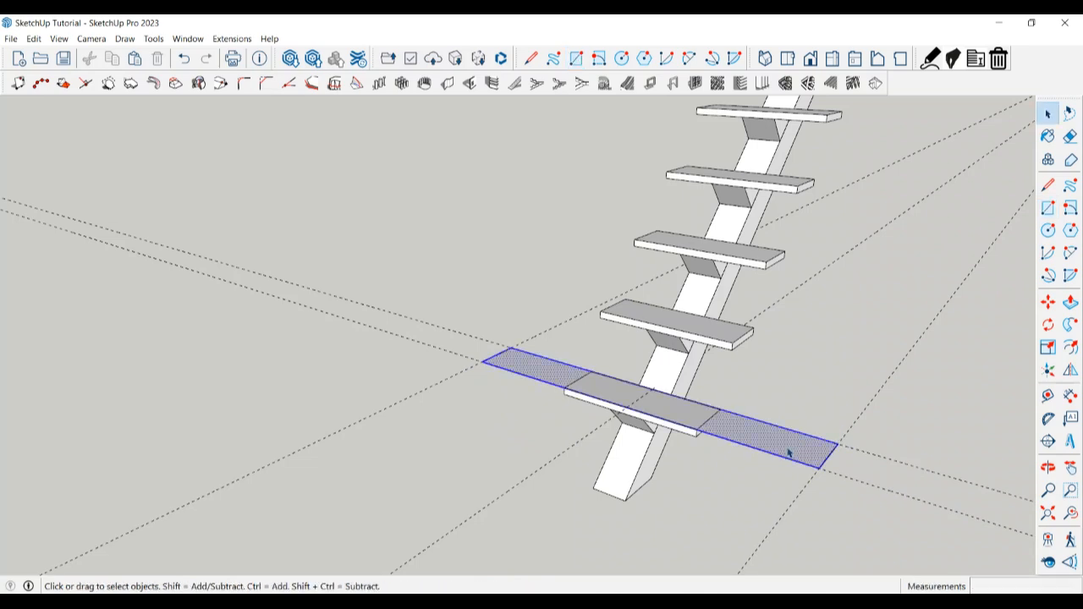
pyautogui.rightClick(789, 452)
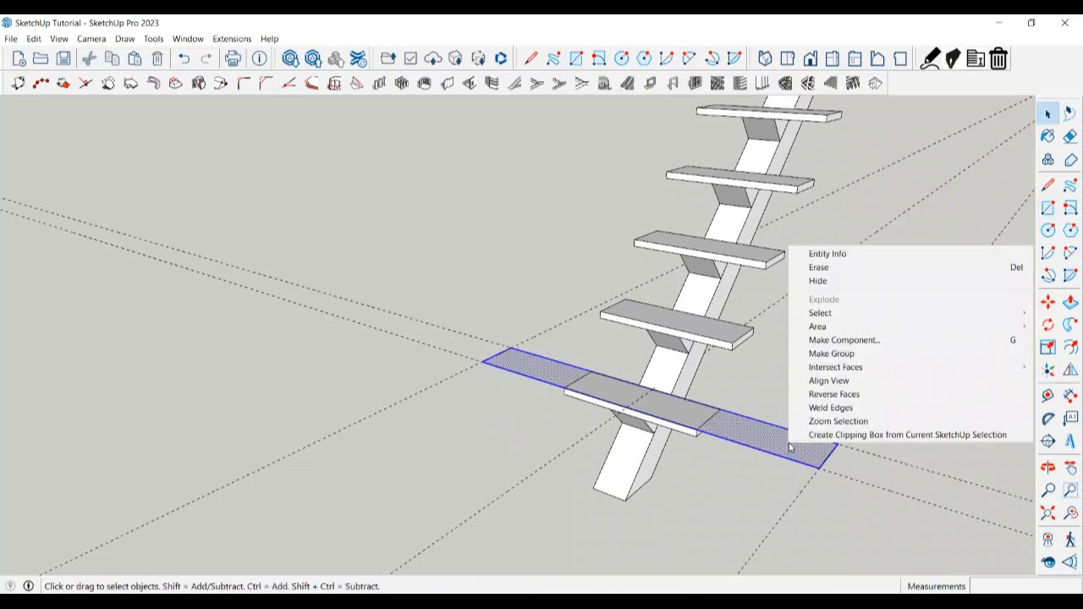
pyautogui.click(837, 354)
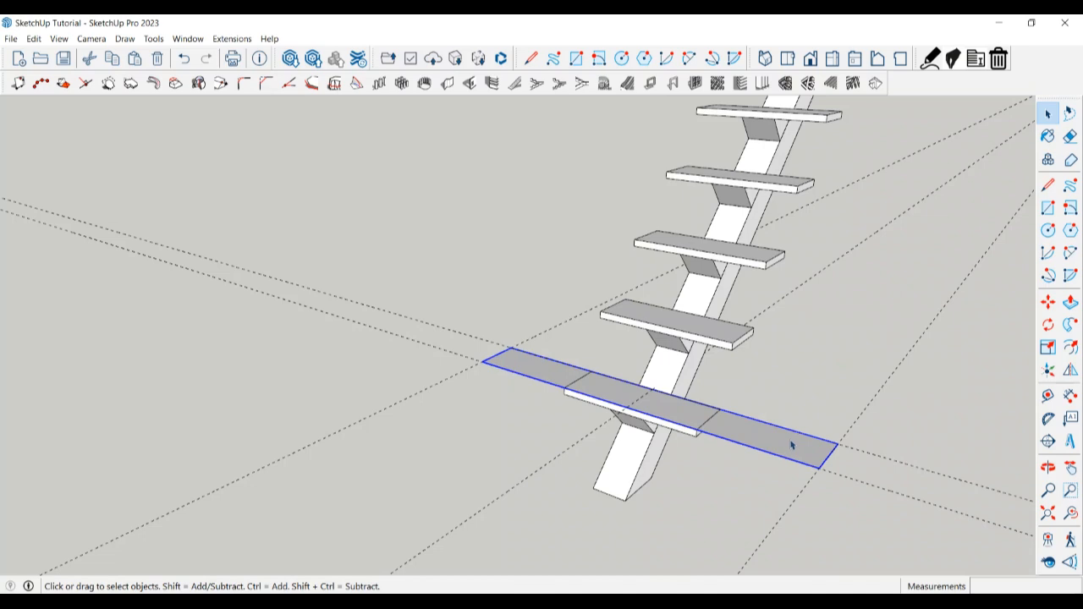
# Step: Open the rectangle's group, Push/Pull its top face up 15 mm, and close the group
pyautogui.press('p')
pyautogui.press('space')
pyautogui.doubleClick(755, 438)
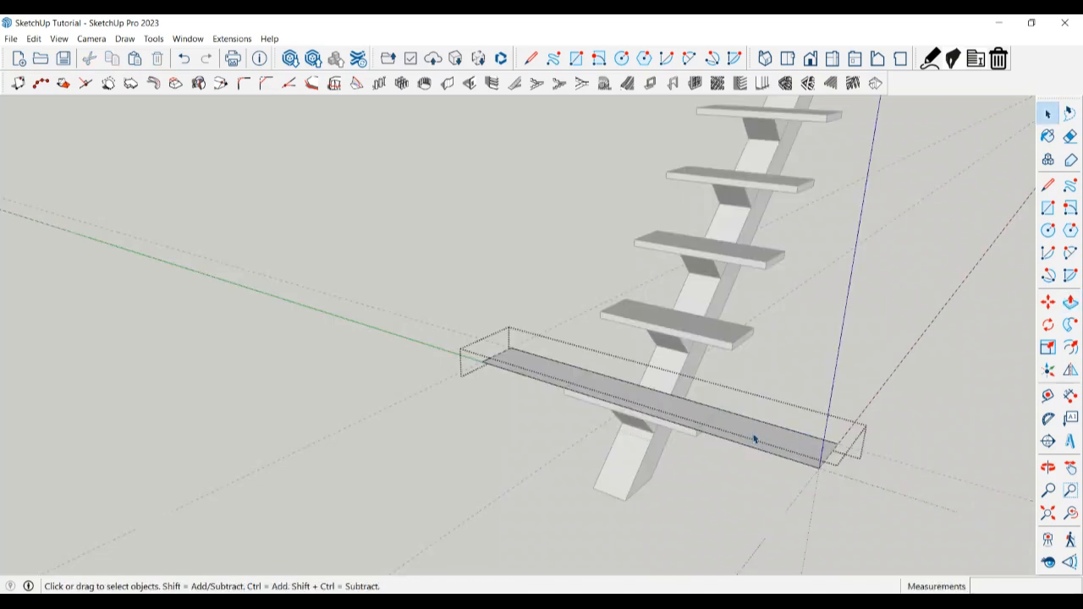
pyautogui.press('p')
pyautogui.click(752, 435)
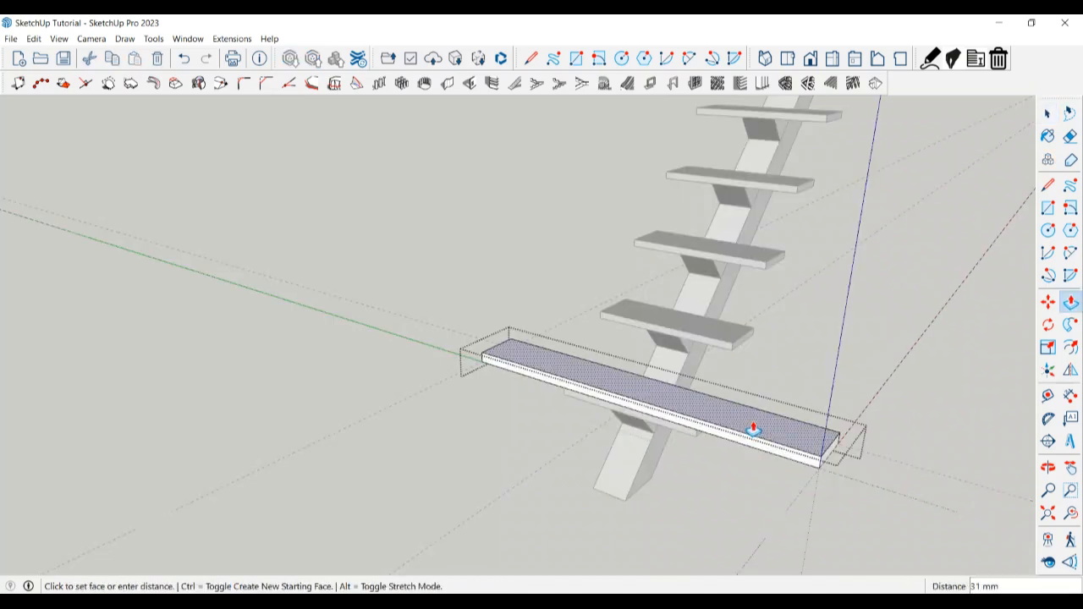
pyautogui.click(752, 431)
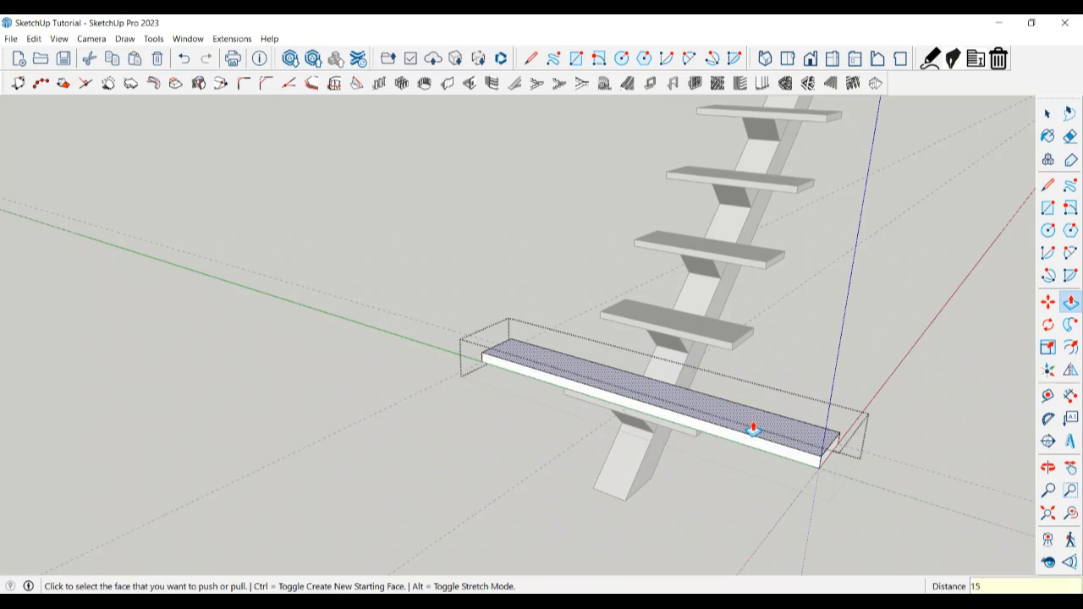
pyautogui.press('Return')
pyautogui.press('space')
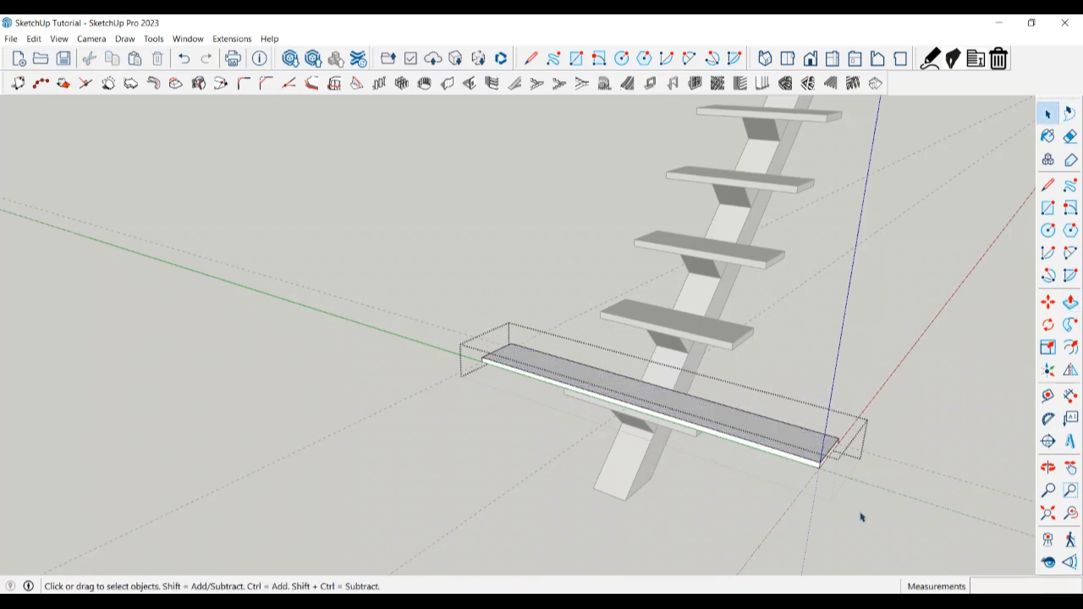
pyautogui.click(861, 517)
# Step: Place a guide parallel to the long board's rear edge, offset forward past its front edge
pyautogui.press('o')
pyautogui.moveTo(851, 510); pyautogui.dragTo(824, 486)
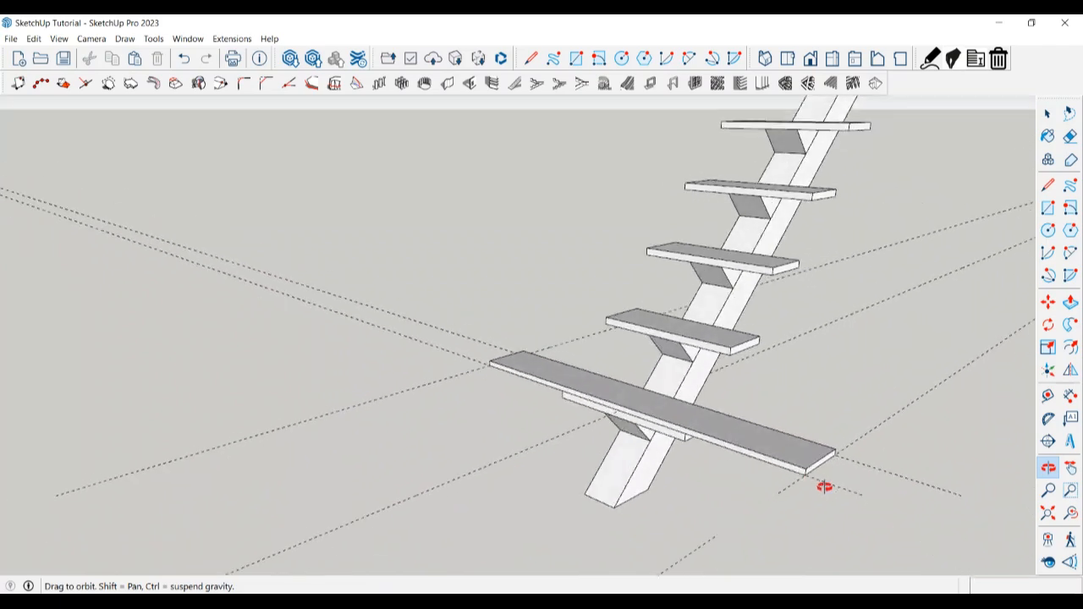
pyautogui.moveTo(824, 487); pyautogui.dragTo(804, 479, button='middle')
pyautogui.scroll(3, 680, 437)
pyautogui.moveTo(680, 437); pyautogui.dragTo(642, 468, button='middle')
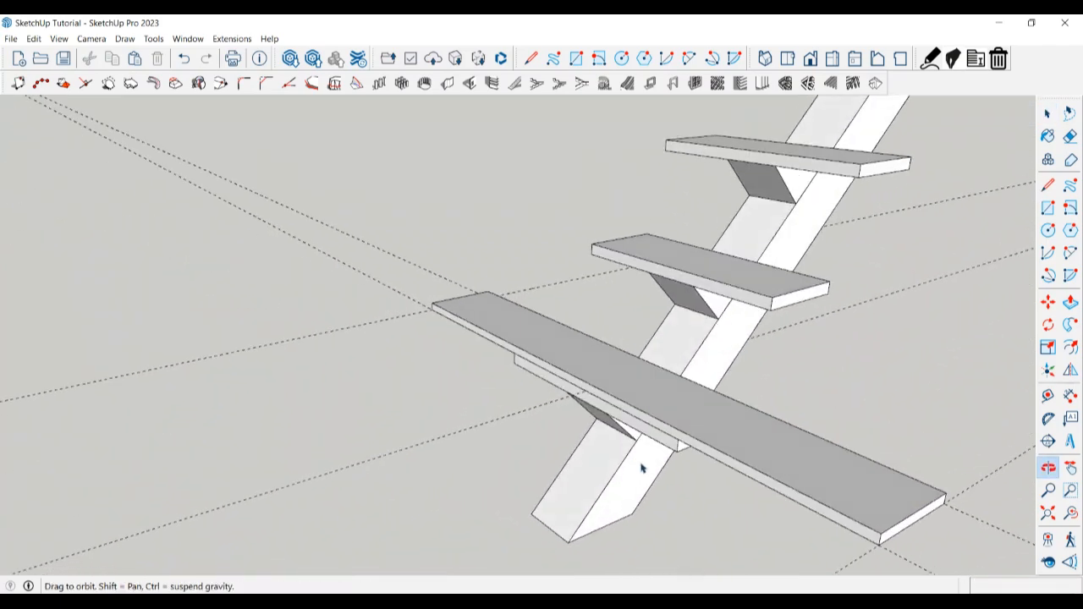
pyautogui.moveTo(689, 415); pyautogui.dragTo(616, 431, button='middle')
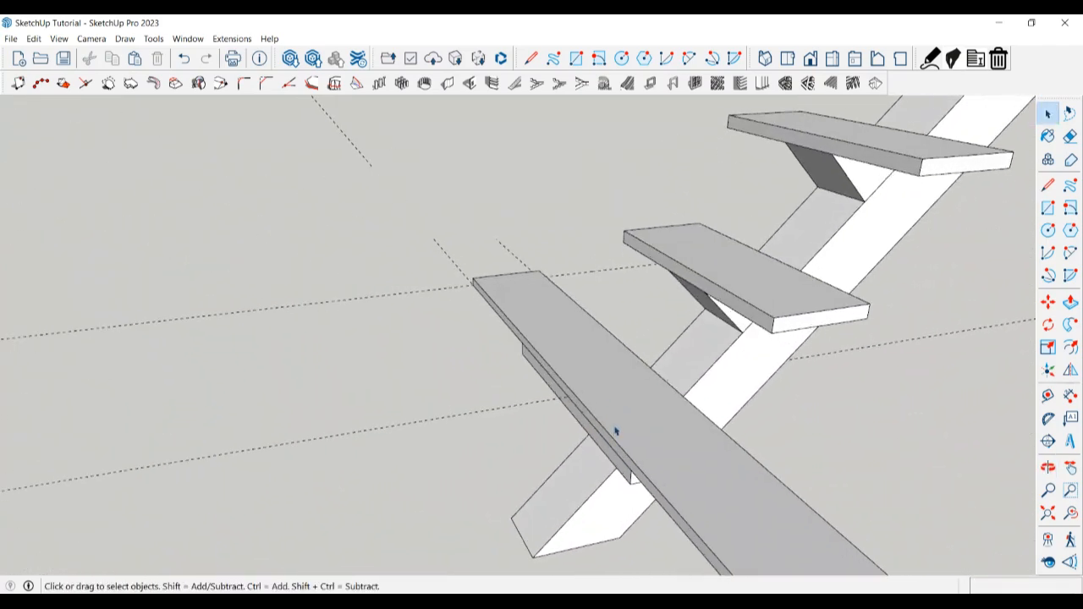
pyautogui.press('t')
pyautogui.click(654, 380)
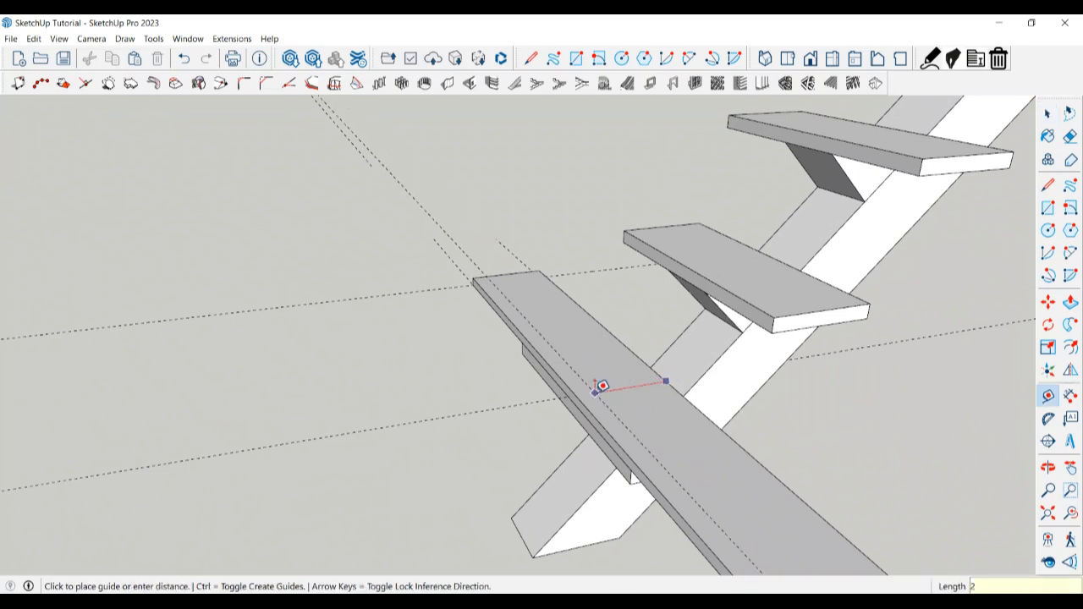
pyautogui.press('Return')
pyautogui.press('space')
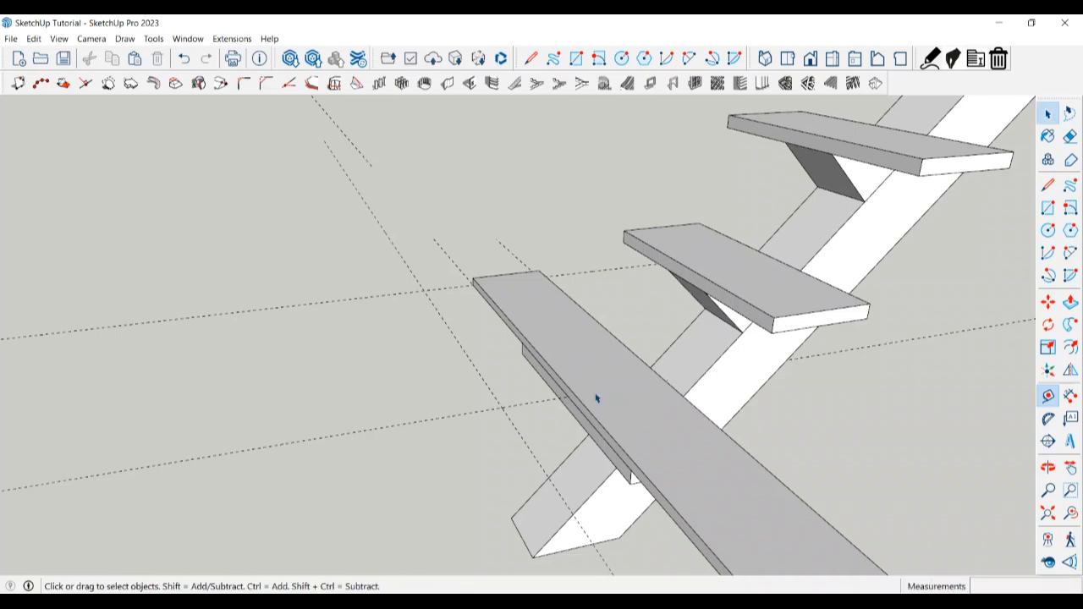
# Step: Open the board's group, Push/Pull its front face out to the new guide, and close the group
pyautogui.moveTo(562, 435); pyautogui.dragTo(674, 388, button='middle')
pyautogui.doubleClick(674, 382)
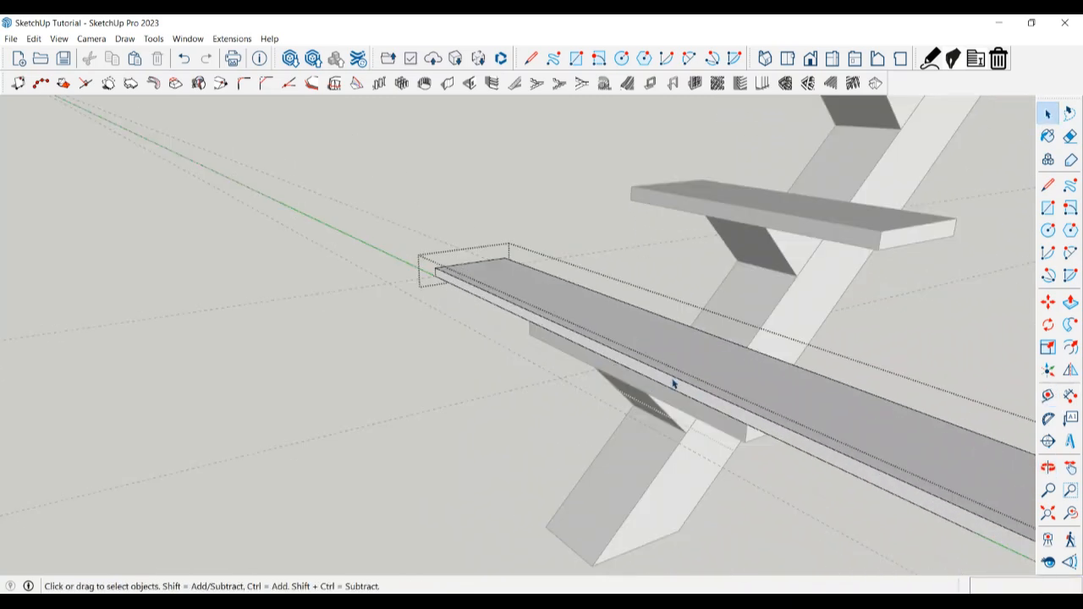
pyautogui.press('p')
pyautogui.click(669, 380)
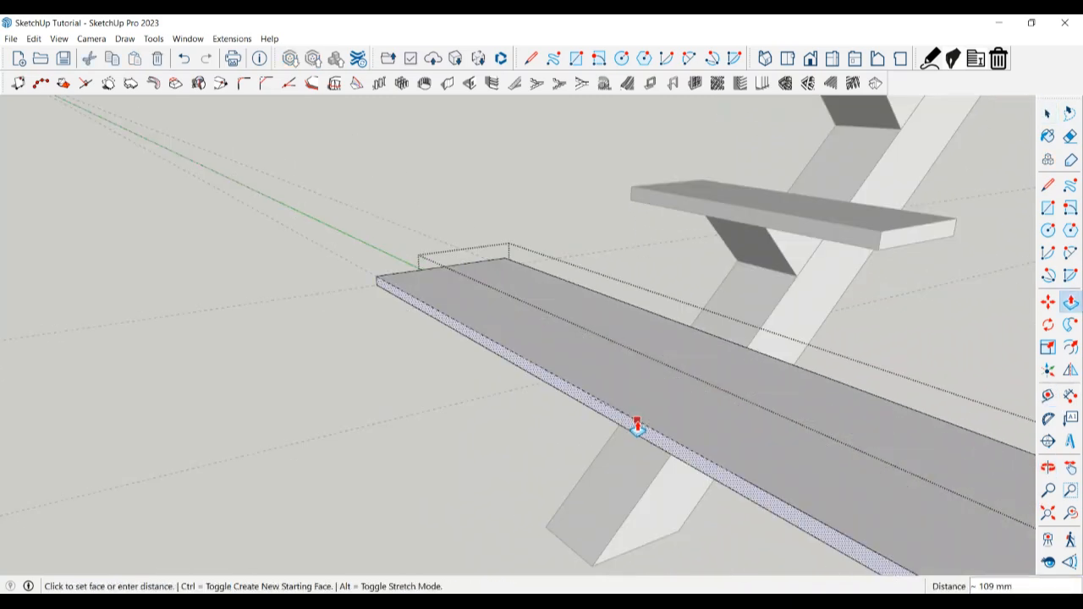
pyautogui.click(638, 425)
pyautogui.press('space')
pyautogui.scroll(-2, 508, 389)
pyautogui.click(401, 385)
pyautogui.moveTo(396, 391); pyautogui.dragTo(392, 395, button='middle')
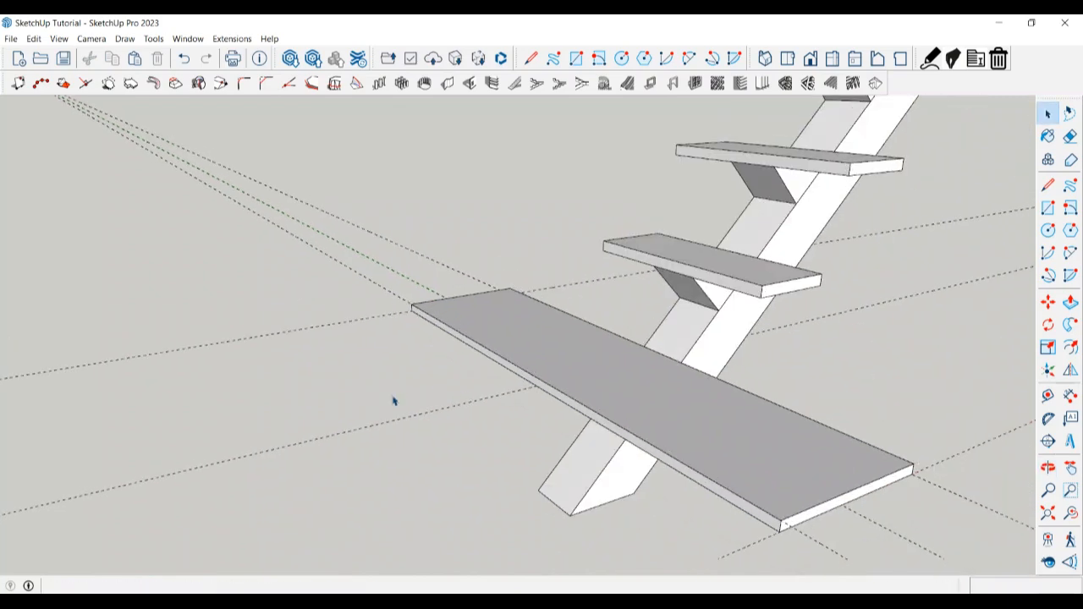
pyautogui.scroll(-3, 390, 415)
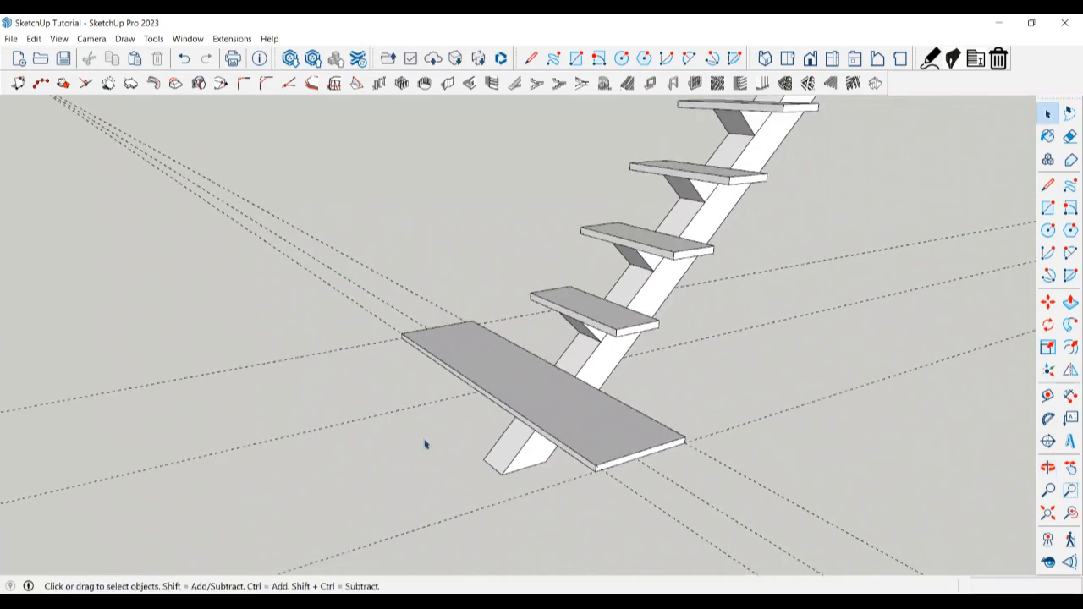
# Step: Erase all the guides around the lowest step
pyautogui.moveTo(425, 442); pyautogui.dragTo(645, 466, button='middle')
pyautogui.press('e')
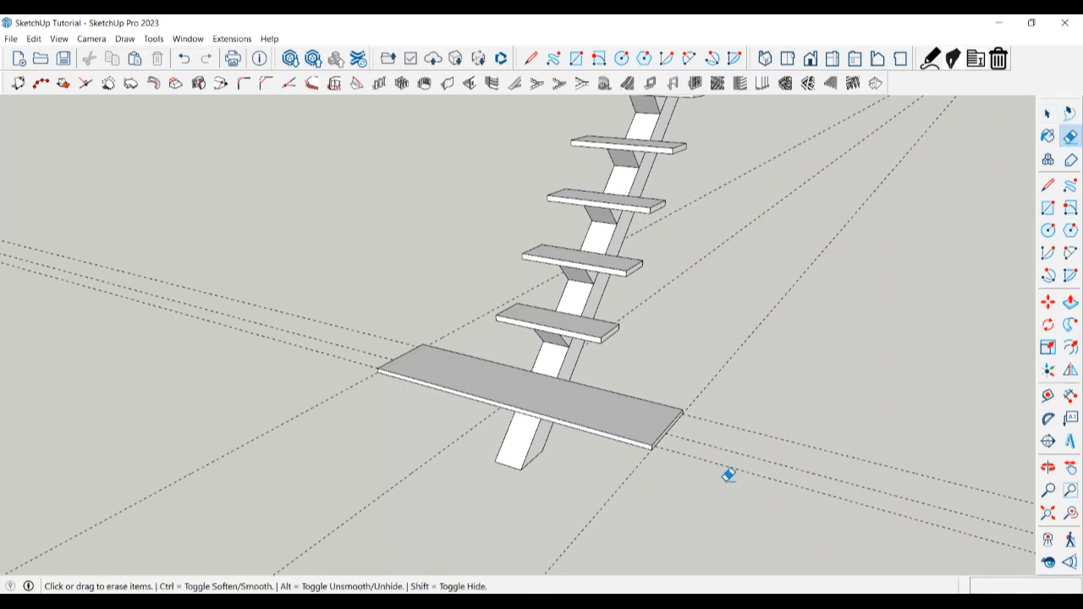
pyautogui.click(695, 203)
pyautogui.click(664, 290)
pyautogui.press('space')
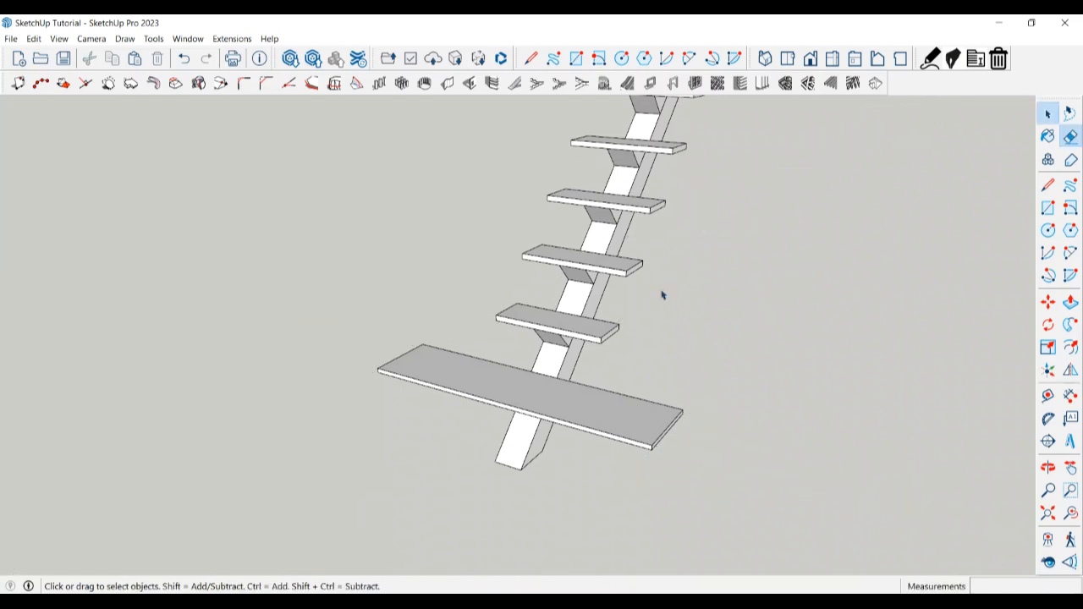
# Step: Copy the wide board 250 mm up along the sloped beam, from the lowest tread to the second tread
pyautogui.scroll(-6, 626, 360)
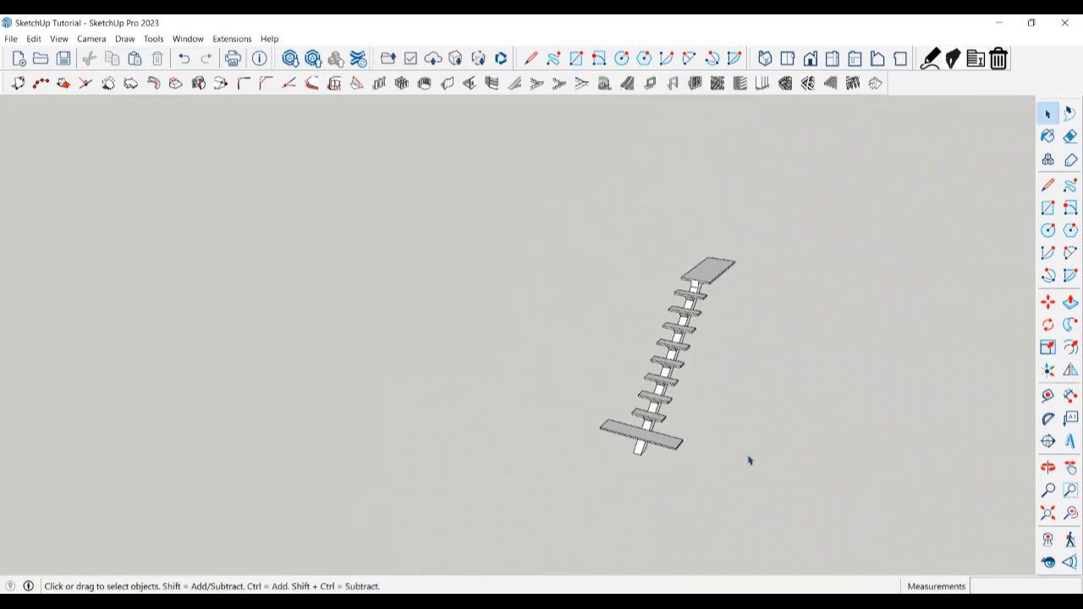
pyautogui.moveTo(749, 459); pyautogui.dragTo(514, 405, button='middle')
pyautogui.scroll(5, 603, 479)
pyautogui.press('m')
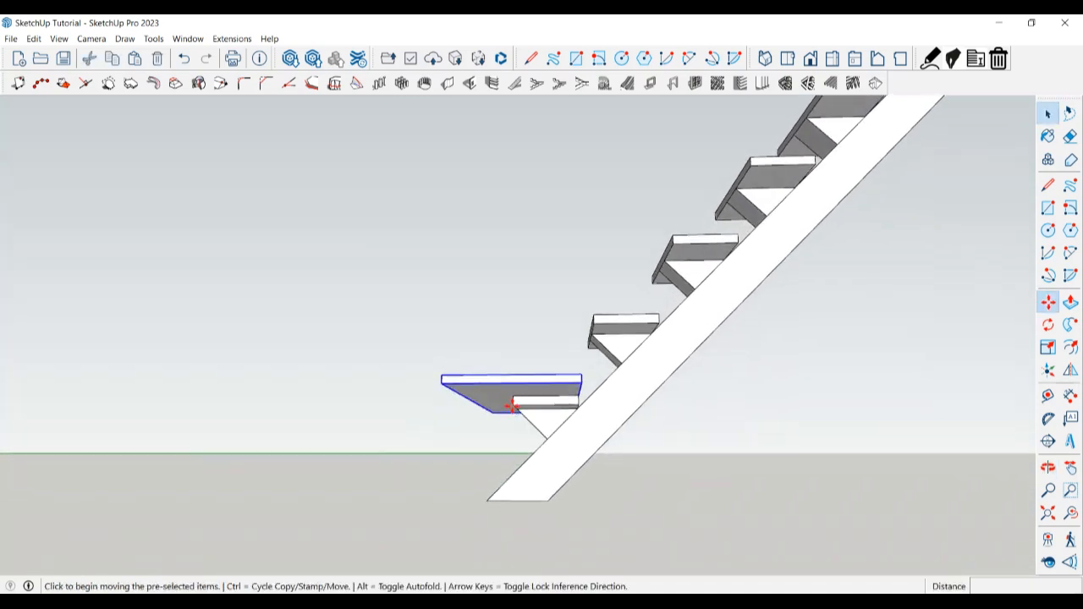
pyautogui.press('ctrl')
pyautogui.scroll(5, 592, 436)
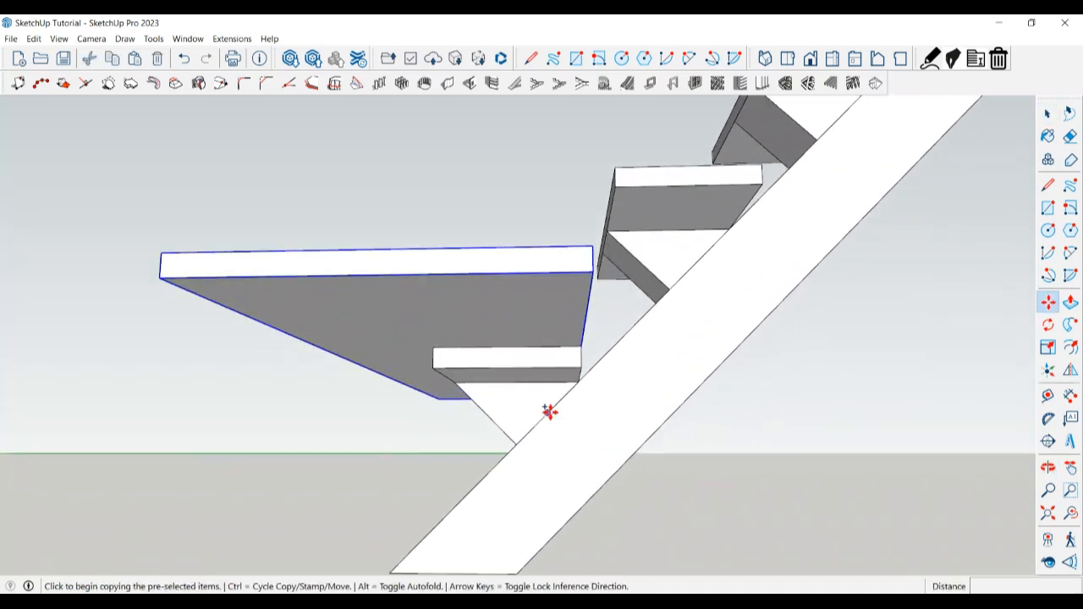
pyautogui.click(550, 411)
pyautogui.click(701, 259)
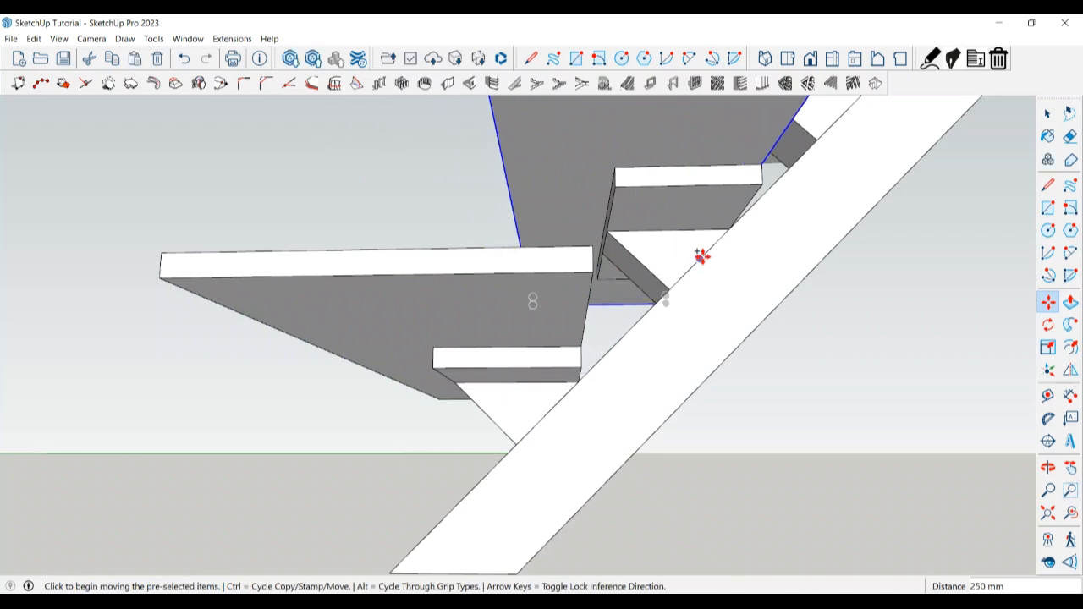
# Step: Copy the wide board from the second tread up the sloped beam onto the third tread
pyautogui.press('ctrl')
pyautogui.click(701, 258)
pyautogui.scroll(-4, 675, 288)
pyautogui.scroll(2, 795, 190)
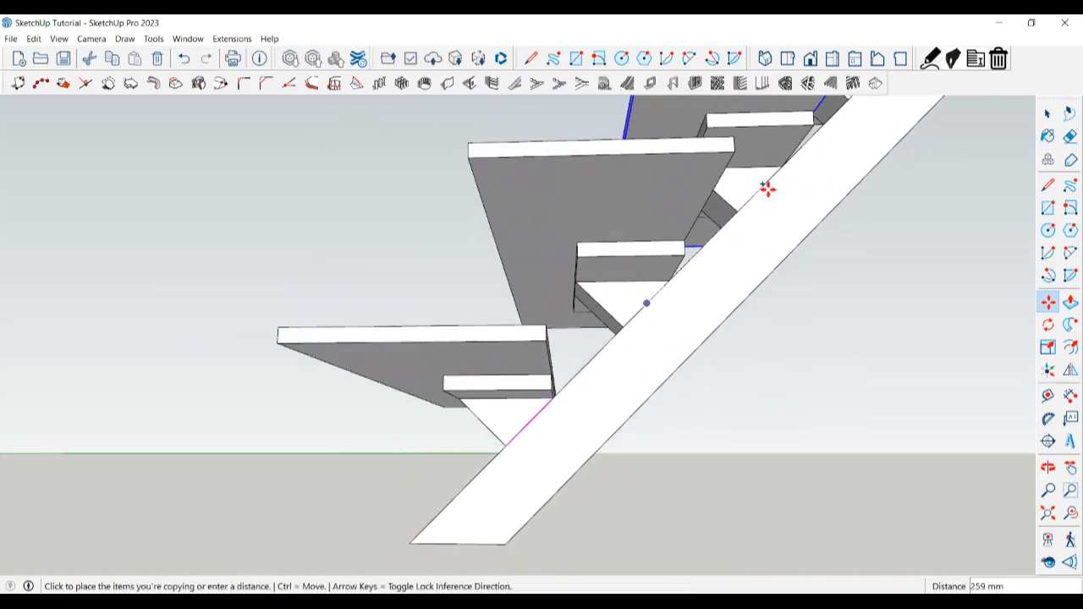
pyautogui.click(760, 184)
# Step: Copy the wide board from the third tread up the sloped beam onto the fourth tread
pyautogui.press('ctrl')
pyautogui.click(759, 185)
pyautogui.scroll(-4, 629, 271)
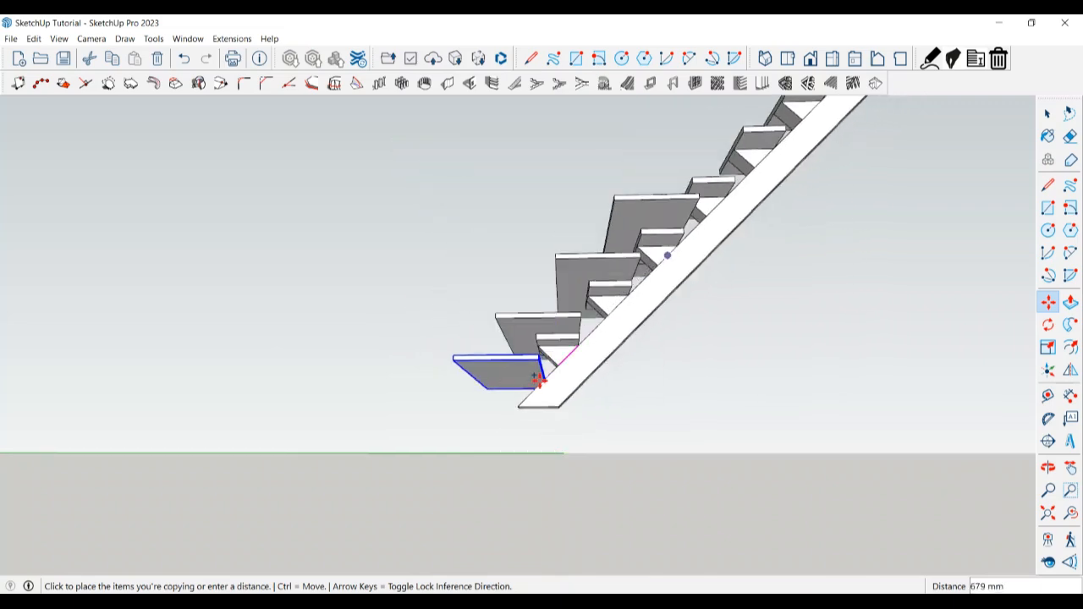
pyautogui.moveTo(609, 373); pyautogui.dragTo(564, 459, button='middle')
pyautogui.scroll(5, 626, 265)
pyautogui.scroll(-3, 572, 305)
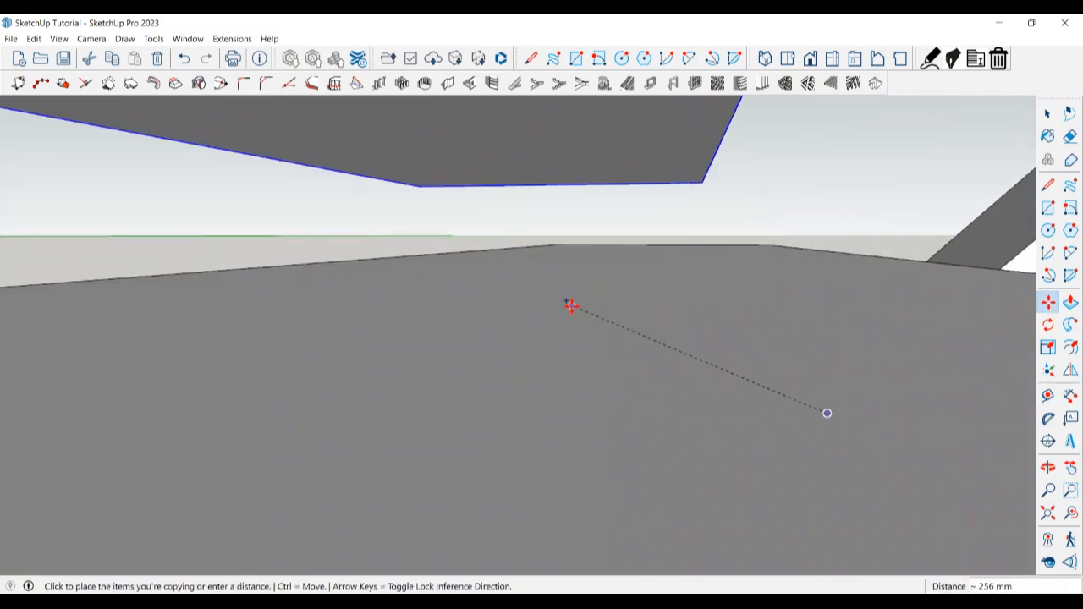
pyautogui.scroll(-5, 577, 305)
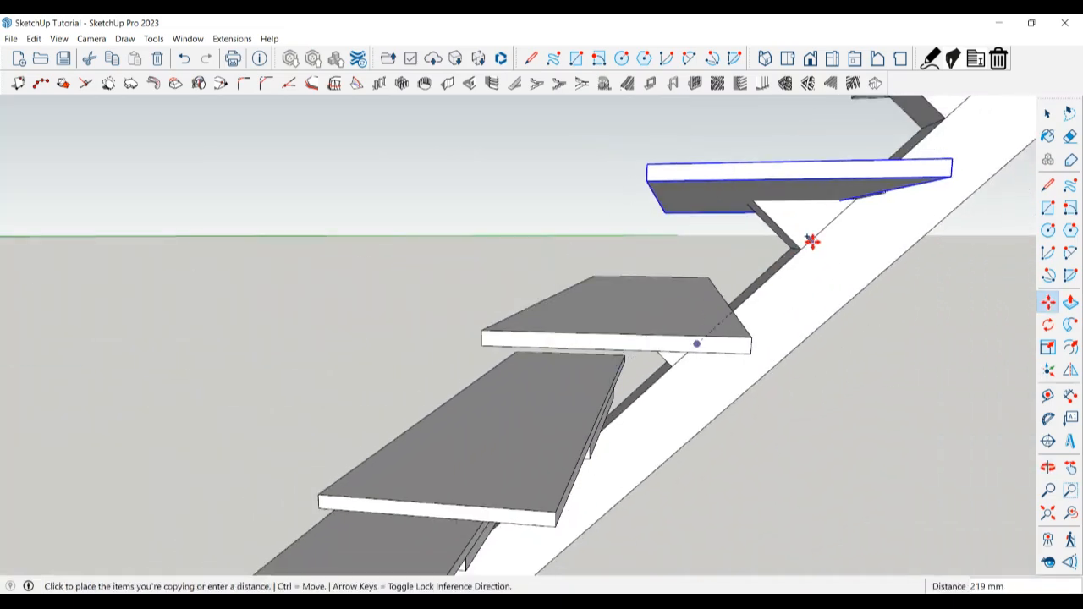
pyautogui.scroll(3, 818, 227)
pyautogui.click(835, 224)
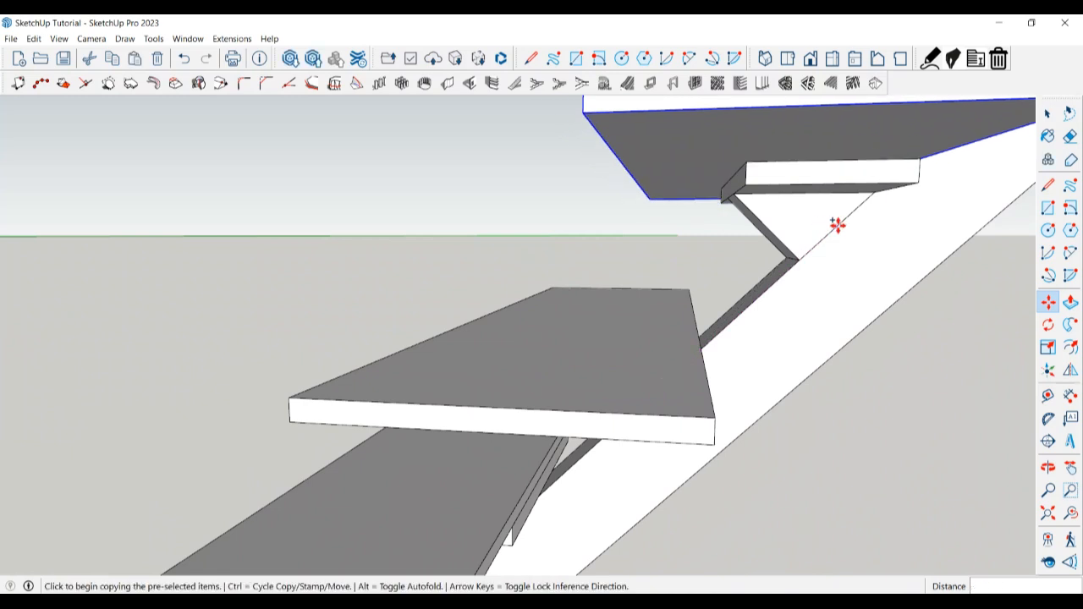
# Step: Copy the wide board 250 mm up along the sloped beam, from the fourth tread onto the fifth tread
pyautogui.click(838, 227)
pyautogui.scroll(-5, 517, 293)
pyautogui.scroll(6, 520, 278)
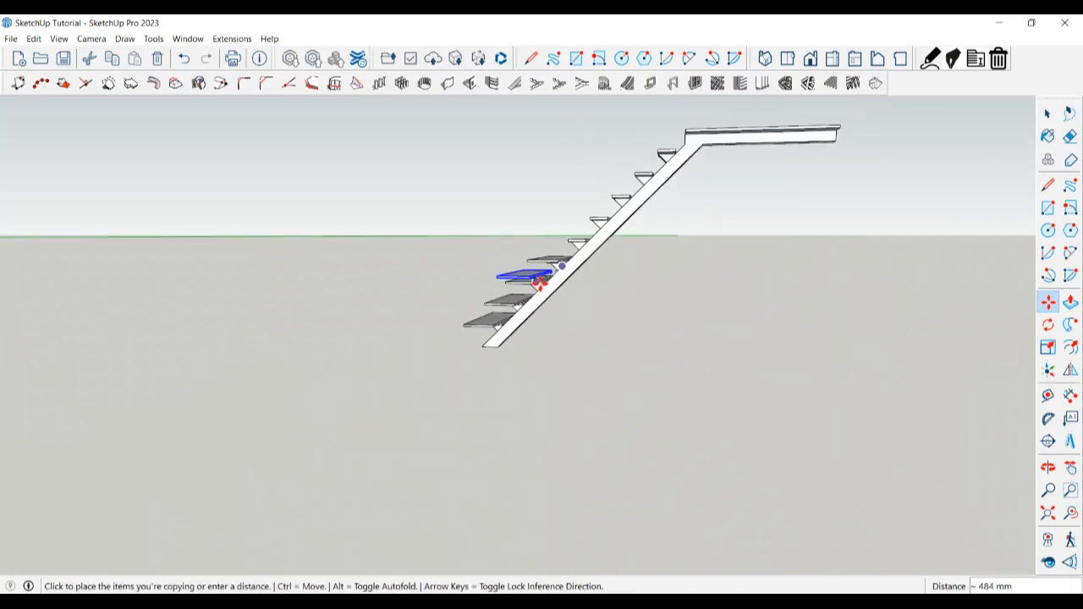
pyautogui.scroll(-5, 588, 280)
pyautogui.scroll(3, 610, 276)
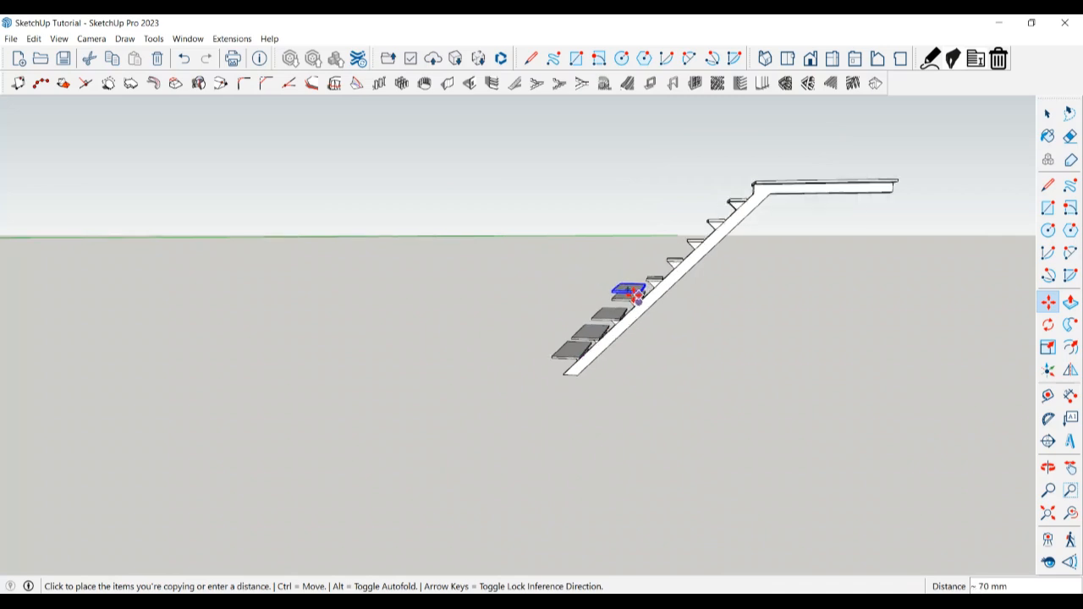
pyautogui.scroll(3, 648, 289)
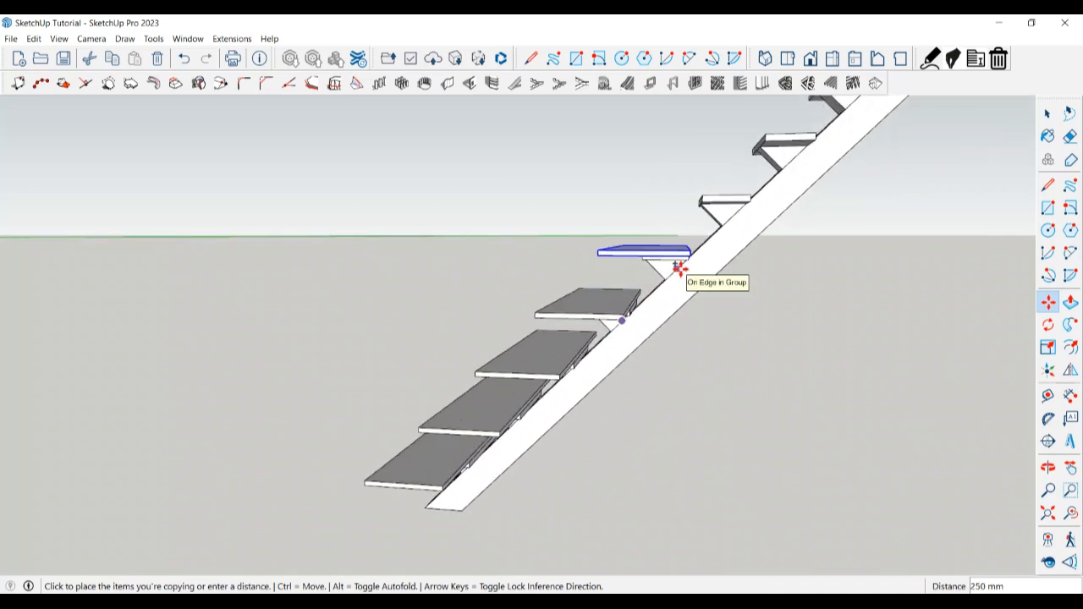
pyautogui.click(679, 267)
# Step: Copy the wide board from the fifth tread up the beam onto the sixth and seventh treads, one 250 mm step at a time
pyautogui.click(679, 267)
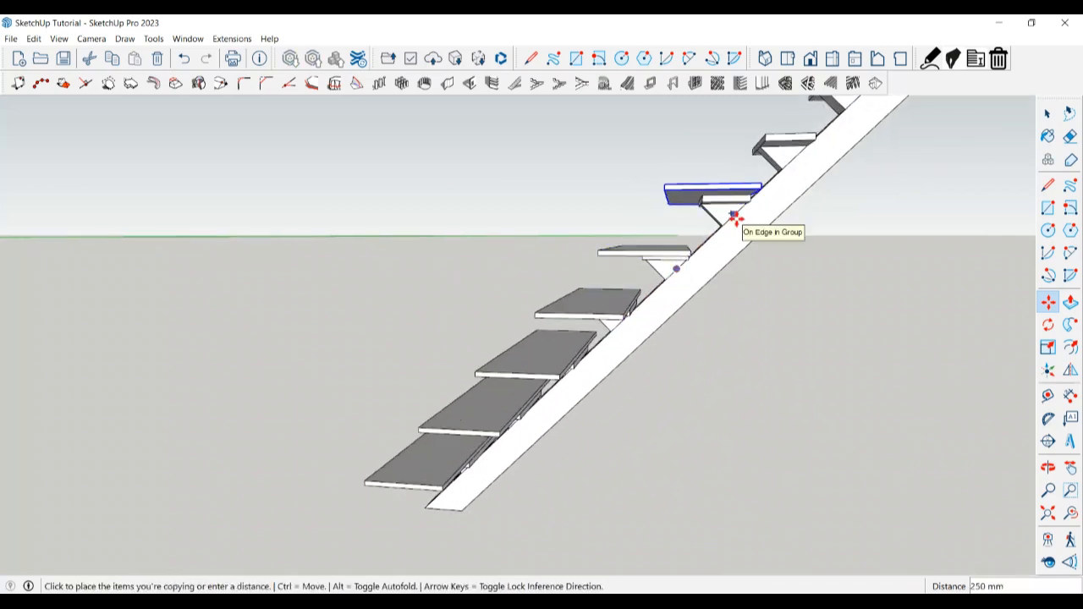
pyautogui.click(734, 218)
pyautogui.click(736, 215)
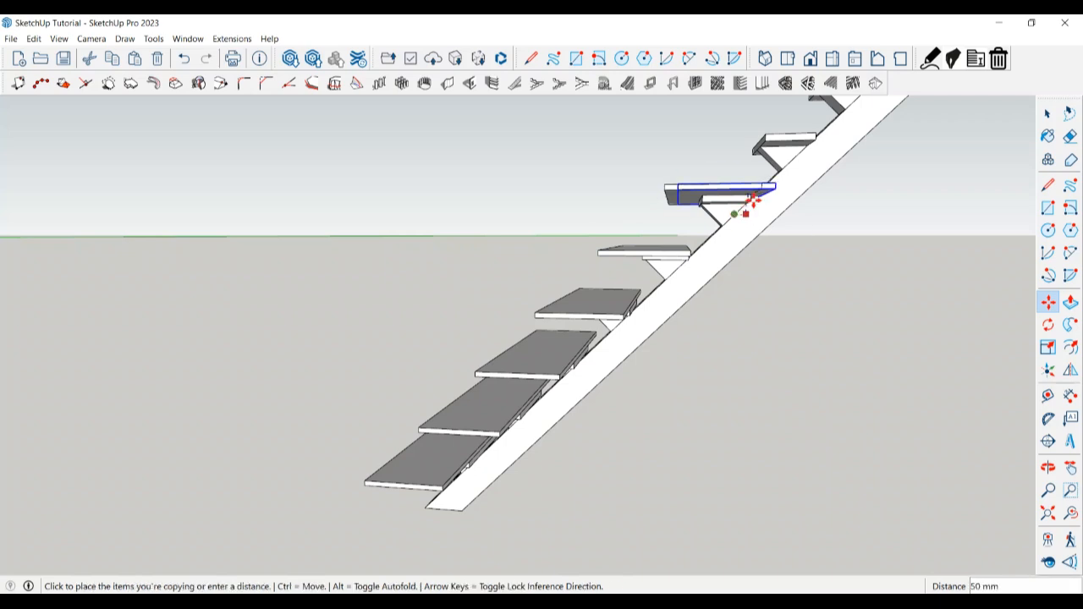
pyautogui.click(795, 155)
# Step: Try to copy the wide board from the seventh tread onto the eighth tread, and undo the copy
pyautogui.click(795, 156)
pyautogui.moveTo(844, 107); pyautogui.dragTo(701, 213, button='middle')
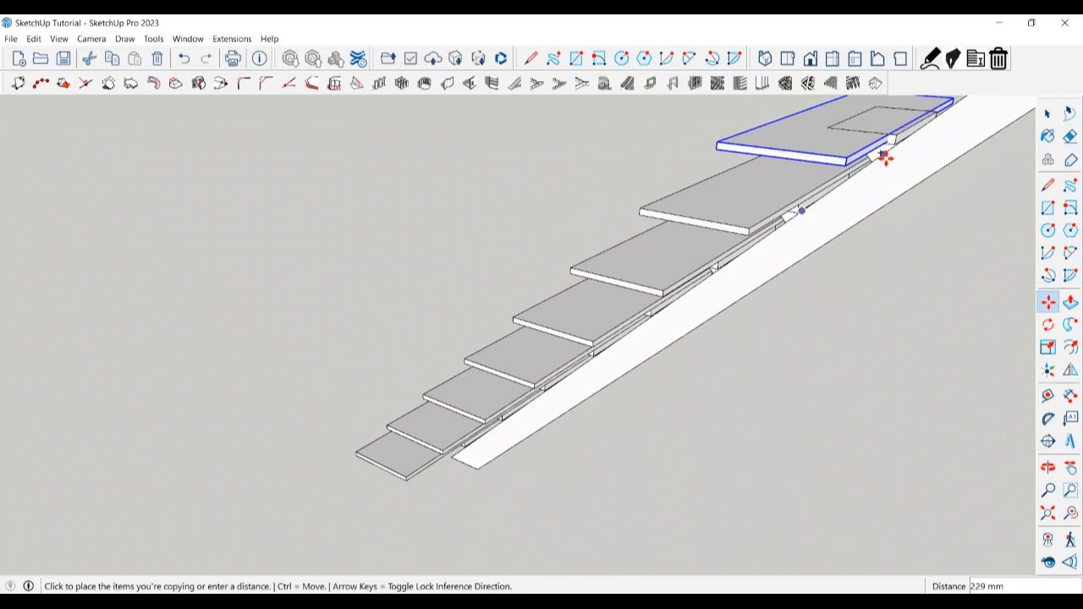
pyautogui.scroll(3, 880, 165)
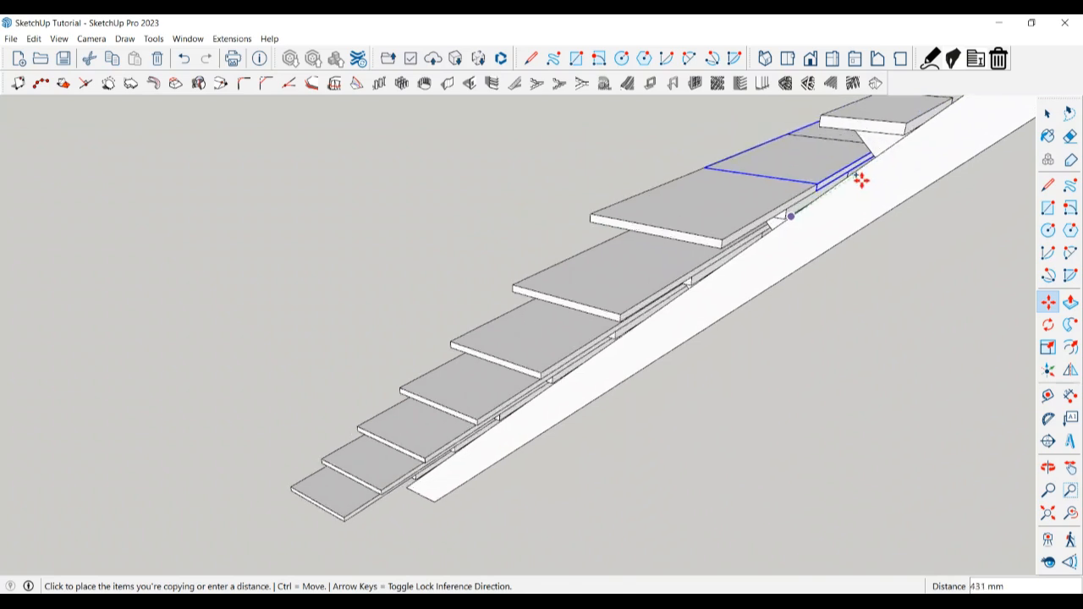
pyautogui.click(900, 141)
pyautogui.scroll(-3, 774, 262)
pyautogui.moveTo(773, 261); pyautogui.dragTo(791, 169, button='middle')
pyautogui.scroll(3, 781, 225)
pyautogui.moveTo(781, 225); pyautogui.dragTo(764, 210, button='middle')
pyautogui.hotkey('ctrl', 'z')
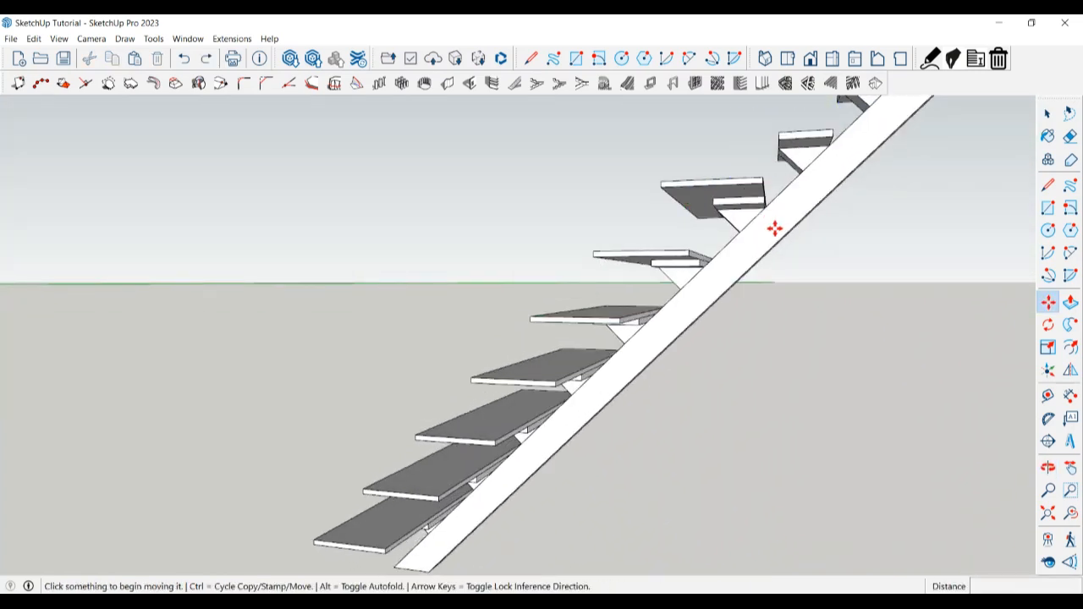
# Step: Copy the wide board from the seventh tread up the sloped beam onto the eighth tread
pyautogui.scroll(2, 752, 222)
pyautogui.press('space')
pyautogui.moveTo(655, 258); pyautogui.dragTo(732, 264, button='middle')
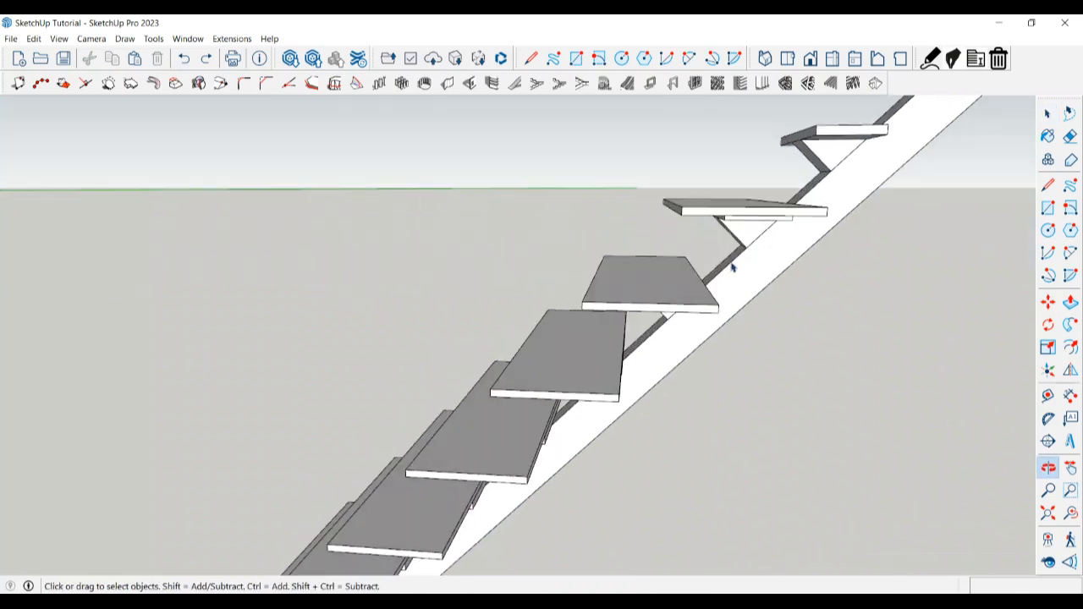
pyautogui.moveTo(737, 227)
pyautogui.mouseDown(button='middle')
pyautogui.moveTo(725, 186)
pyautogui.moveTo(750, 217)
pyautogui.mouseUp(button='middle')
pyautogui.press('m')
pyautogui.press('ctrl')
pyautogui.click(757, 211)
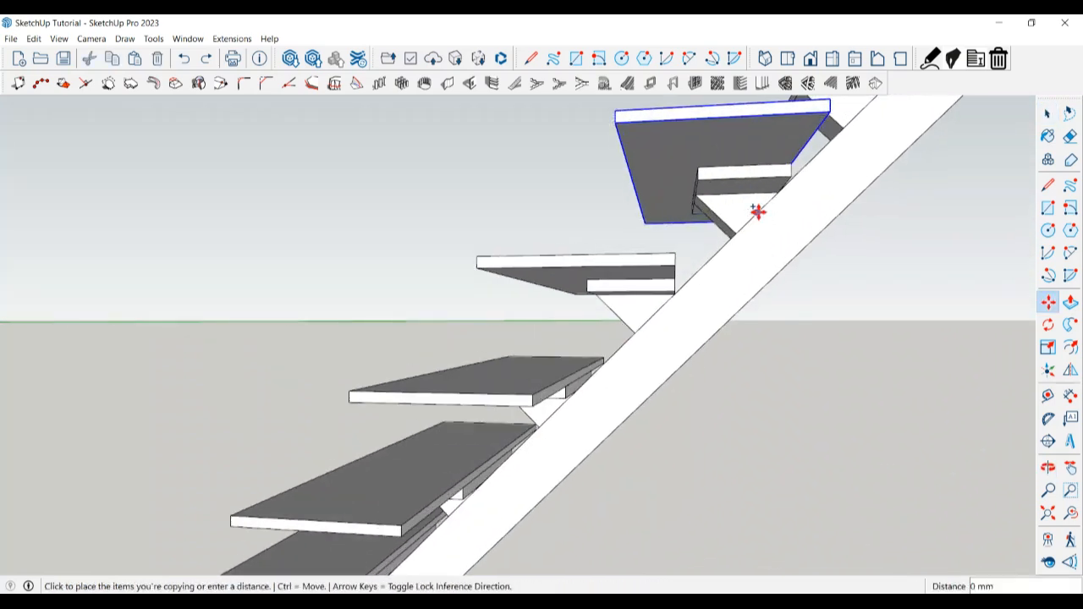
pyautogui.scroll(-2, 757, 212)
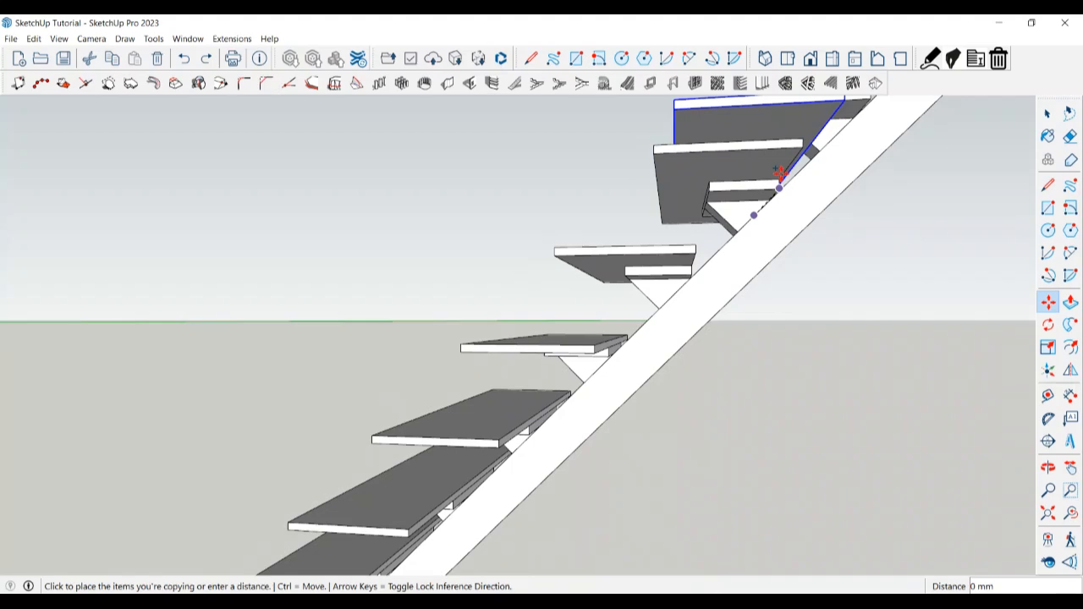
pyautogui.click(841, 137)
# Step: Copy the wide board from the eighth tread onto the ninth tread, just below the landing
pyautogui.moveTo(841, 137); pyautogui.dragTo(829, 187, button='middle')
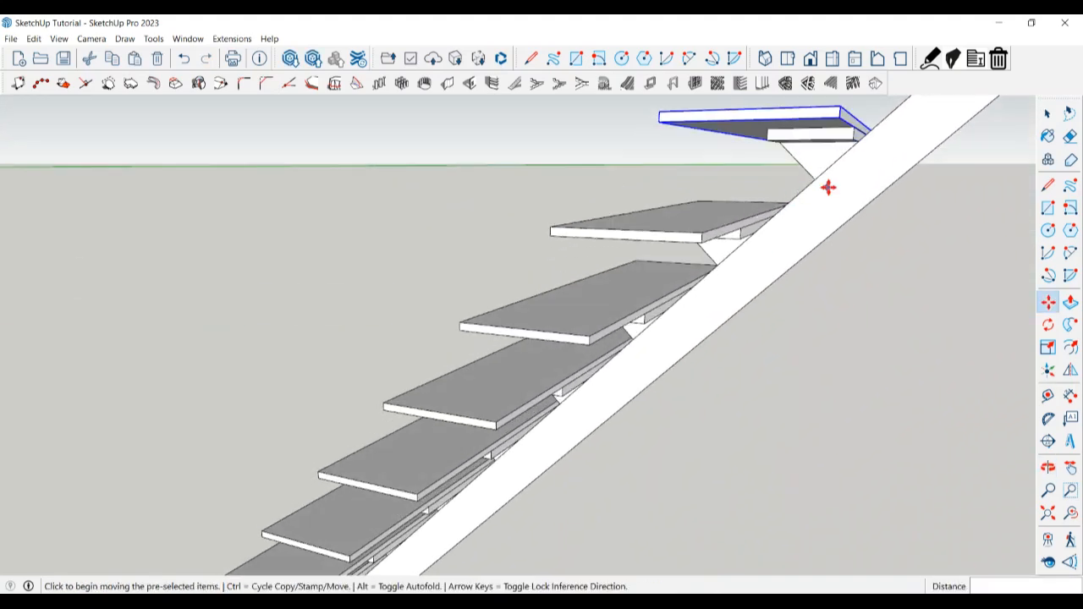
pyautogui.press('ctrl')
pyautogui.click(838, 164)
pyautogui.scroll(-2, 838, 164)
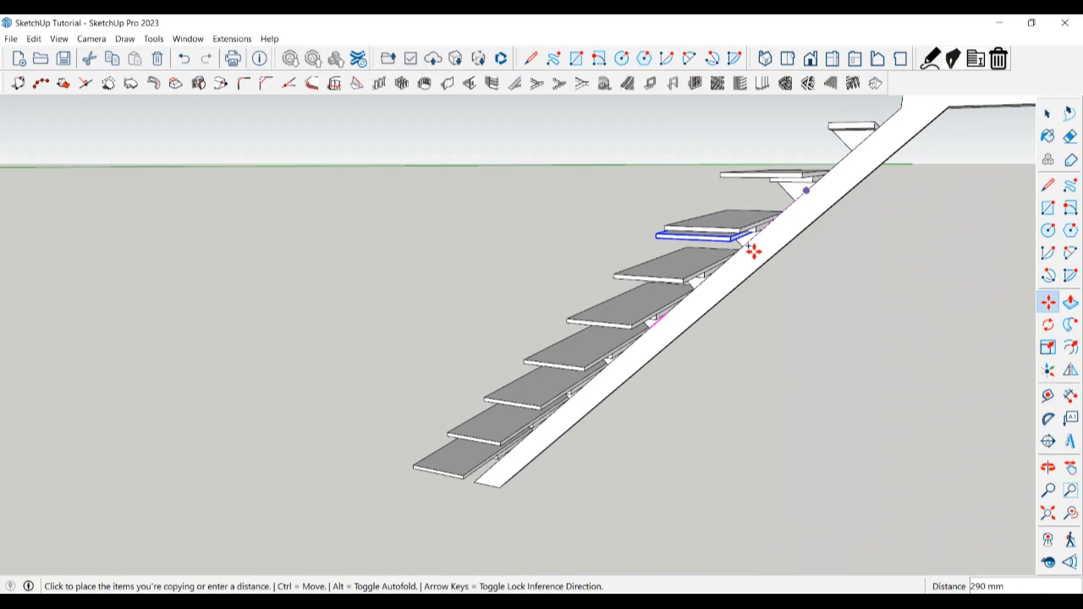
pyautogui.click(864, 142)
pyautogui.press('space')
# Step: Move the lowest wide board 20 mm horizontally toward the sloped beam
pyautogui.scroll(-3, 830, 211)
pyautogui.moveTo(832, 218); pyautogui.dragTo(897, 238, button='middle')
pyautogui.scroll(2, 643, 346)
pyautogui.moveTo(643, 346); pyautogui.dragTo(639, 236, button='middle')
pyautogui.scroll(2, 660, 341)
pyautogui.moveTo(660, 341)
pyautogui.mouseDown(button='middle')
pyautogui.moveTo(685, 329)
pyautogui.moveTo(660, 315)
pyautogui.moveTo(628, 327)
pyautogui.moveTo(639, 315)
pyautogui.moveTo(650, 328)
pyautogui.mouseUp(button='middle')
pyautogui.scroll(3, 648, 315)
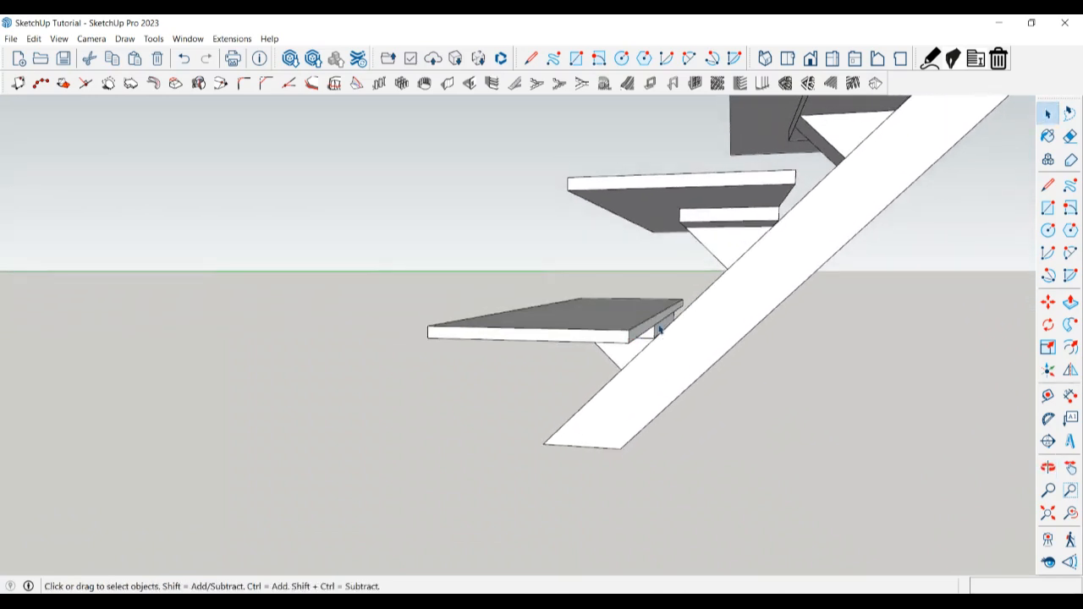
pyautogui.click(651, 329)
pyautogui.scroll(2, 650, 339)
pyautogui.scroll(4, 641, 340)
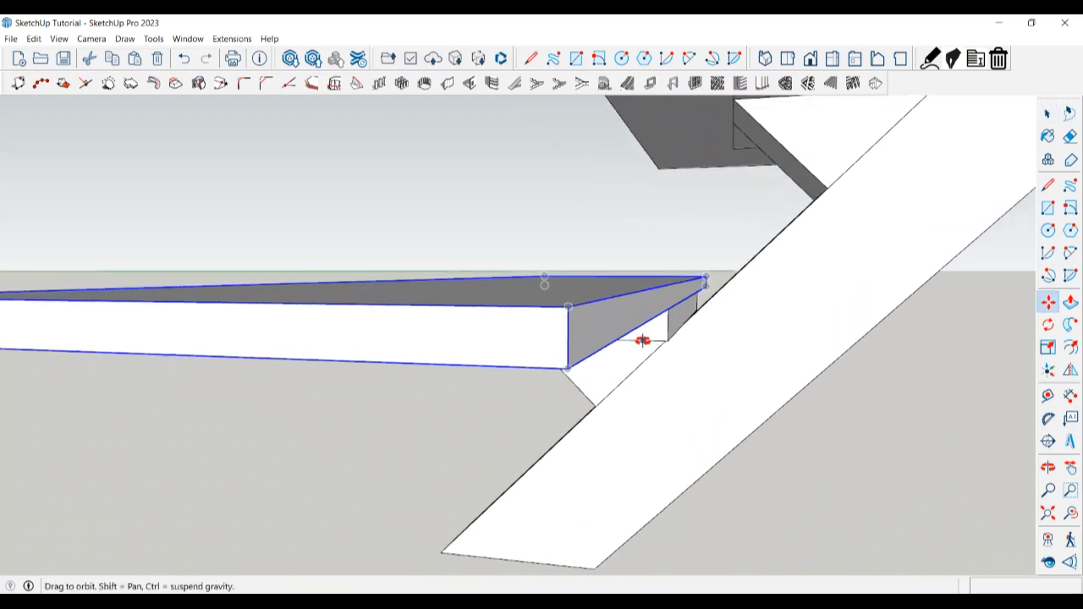
pyautogui.press('m')
pyautogui.click(668, 312)
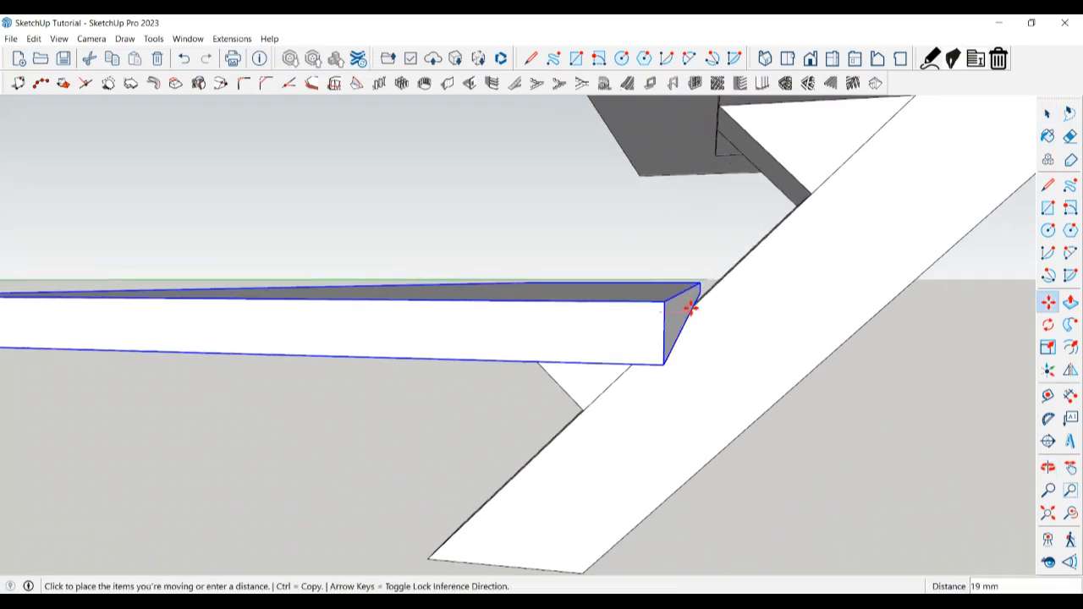
pyautogui.moveTo(704, 299); pyautogui.dragTo(699, 261, button='middle')
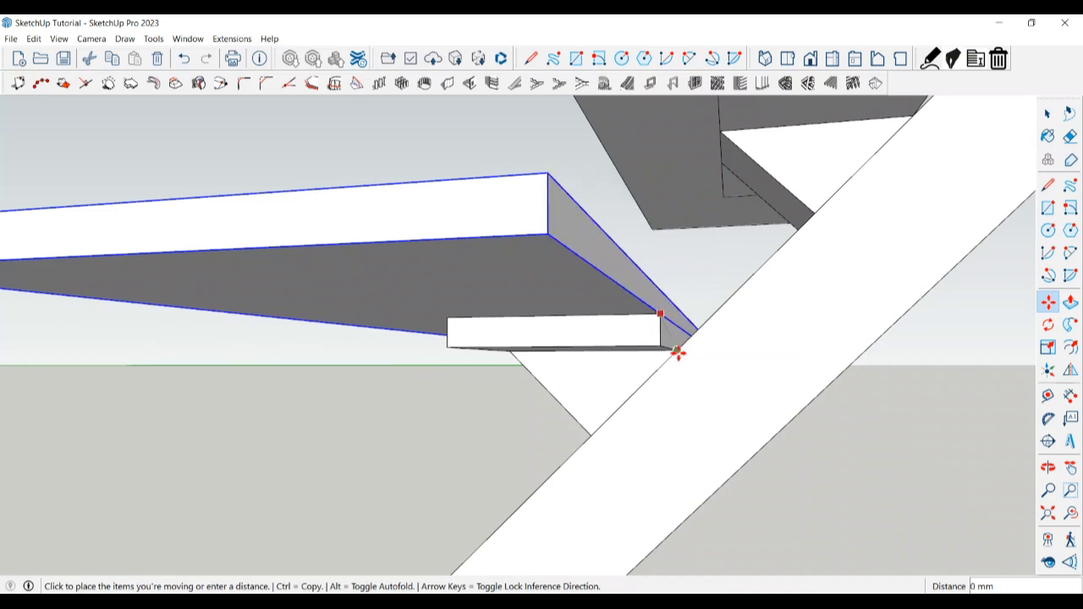
pyautogui.moveTo(677, 353); pyautogui.dragTo(713, 374, button='middle')
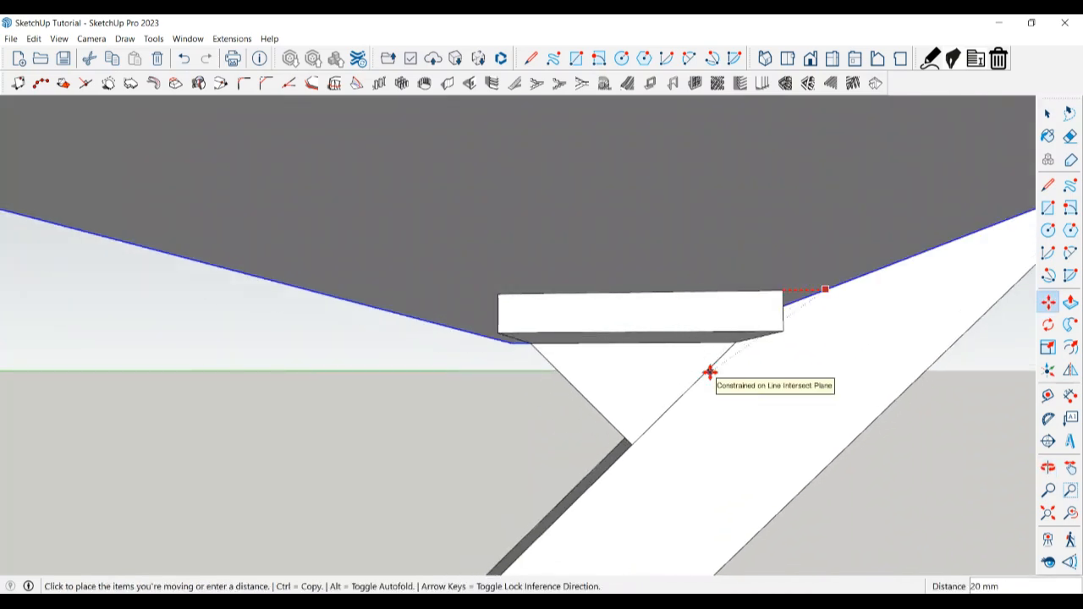
pyautogui.click(710, 372)
pyautogui.scroll(-4, 635, 407)
pyautogui.press('space')
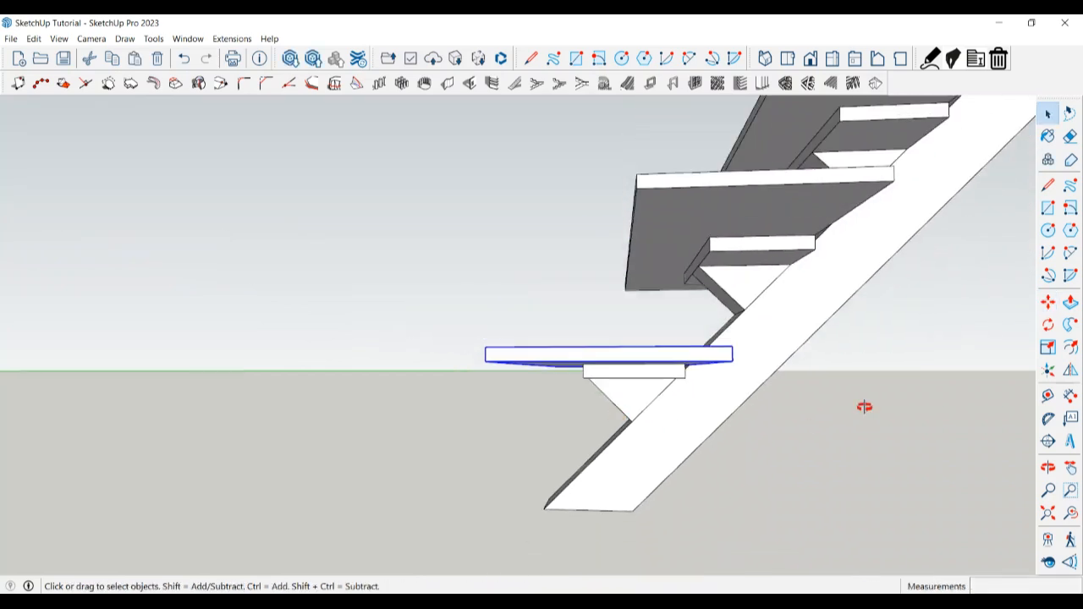
# Step: Move the wide board on the second tread horizontally toward the sloped beam
pyautogui.moveTo(863, 406); pyautogui.dragTo(766, 421, button='middle')
pyautogui.click(716, 235)
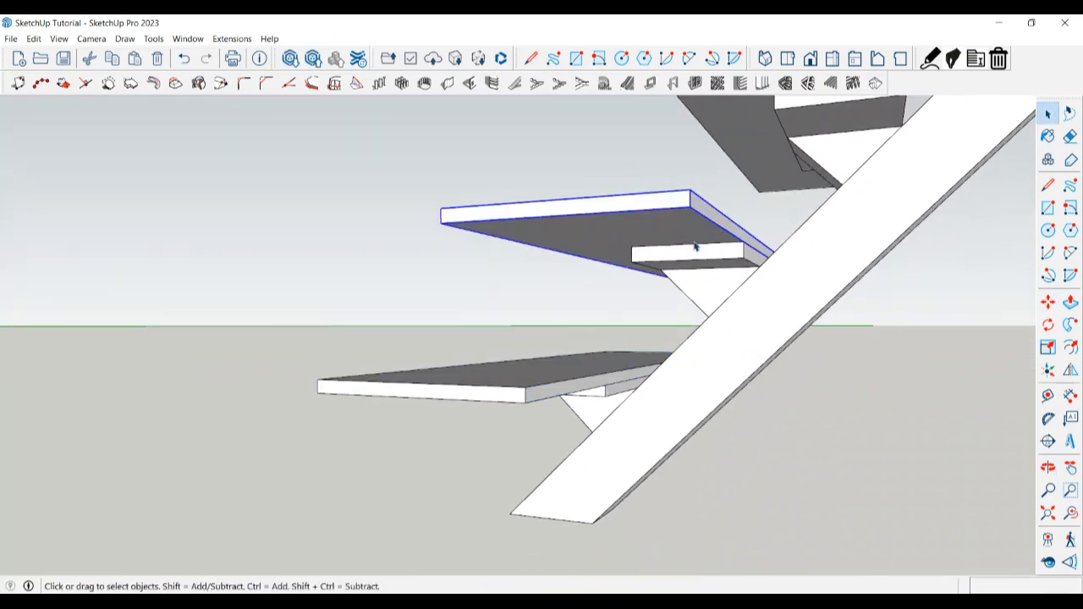
pyautogui.press('m')
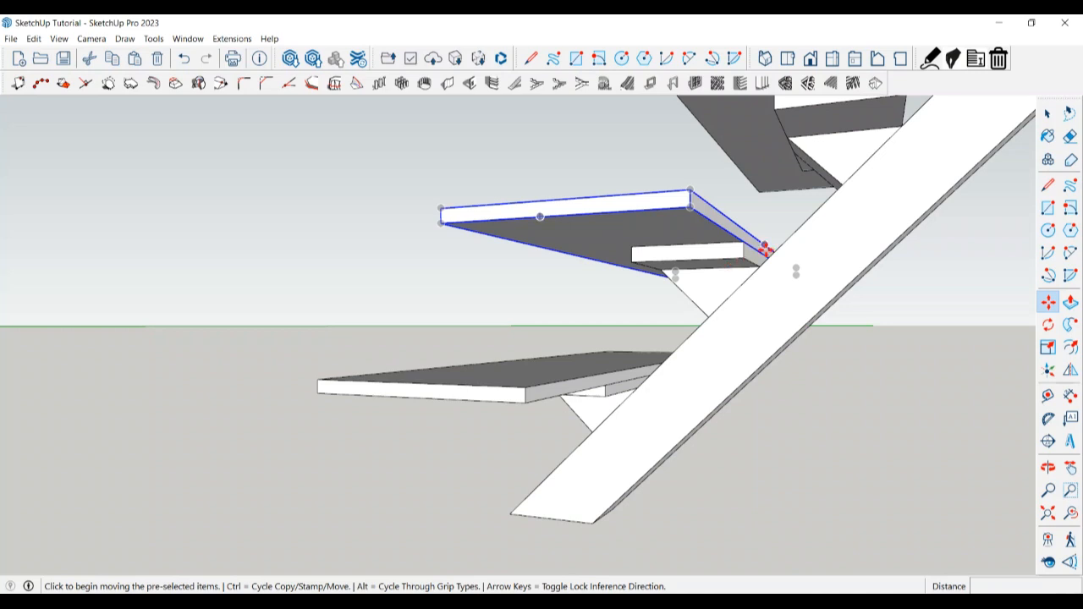
pyautogui.click(742, 244)
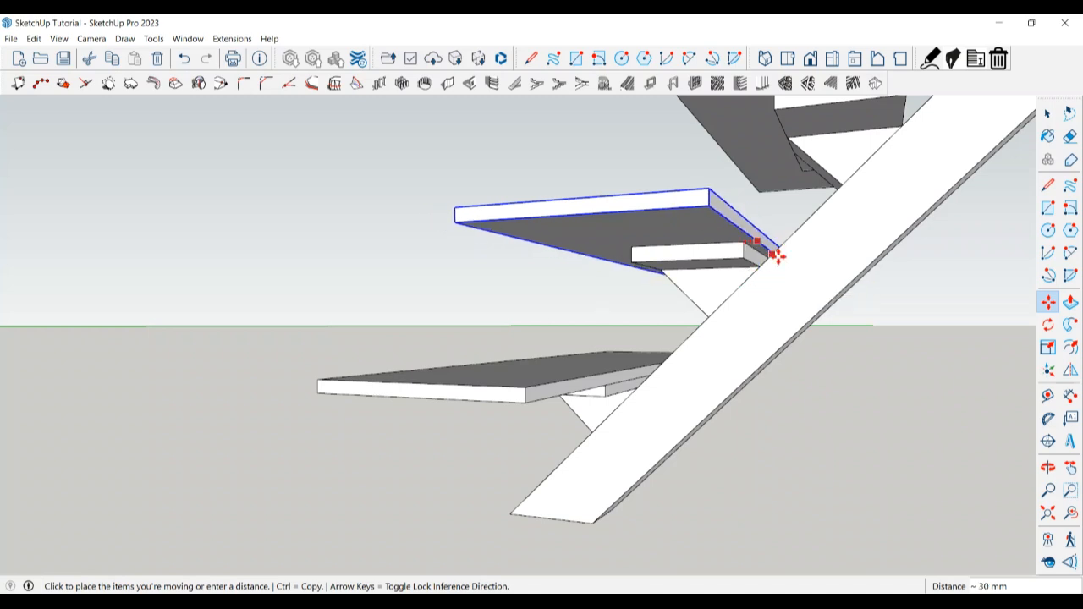
pyautogui.click(807, 220)
pyautogui.press('space')
pyautogui.scroll(-3, 785, 301)
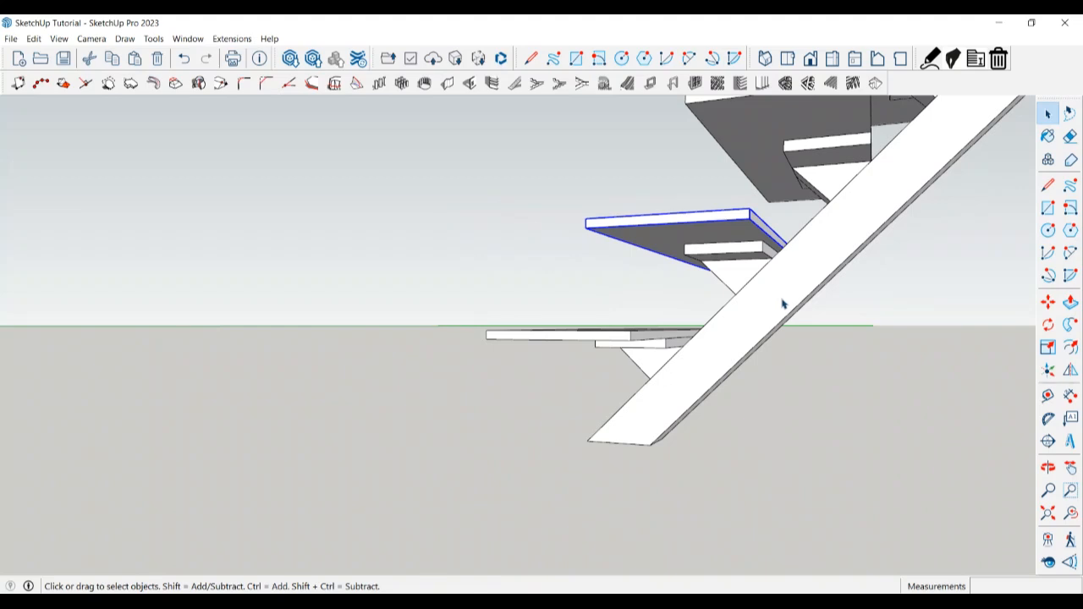
# Step: Examine how the wide boards line up with their treads and the sloped beam along the whole flight
pyautogui.scroll(-4, 779, 298)
pyautogui.moveTo(764, 322)
pyautogui.mouseDown(button='middle')
pyautogui.moveTo(786, 392)
pyautogui.moveTo(737, 437)
pyautogui.moveTo(753, 438)
pyautogui.mouseUp(button='middle')
pyautogui.scroll(2, 790, 338)
pyautogui.moveTo(803, 319); pyautogui.dragTo(761, 330, button='middle')
pyautogui.scroll(-2, 571, 390)
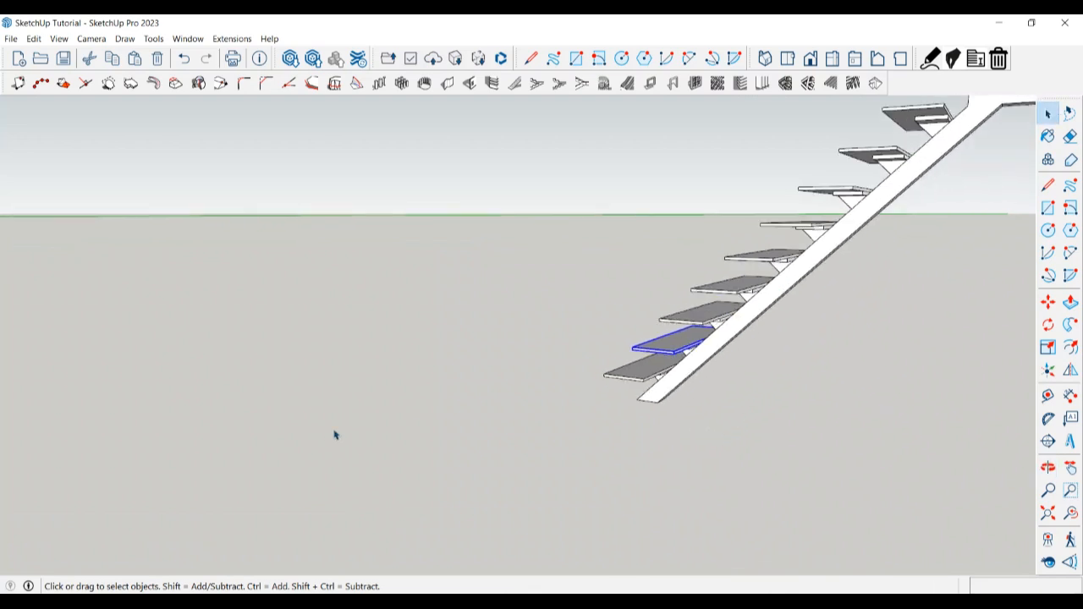
pyautogui.scroll(-2, 540, 362)
pyautogui.moveTo(543, 364); pyautogui.dragTo(587, 316, button='middle')
pyautogui.scroll(3, 588, 316)
pyautogui.scroll(3, 587, 315)
pyautogui.scroll(-4, 600, 347)
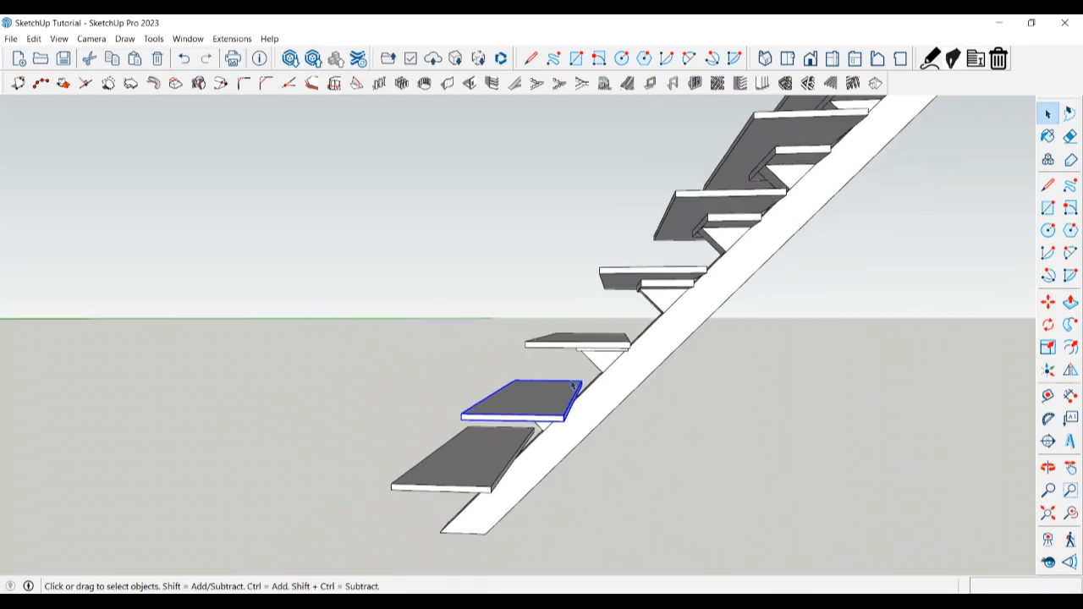
pyautogui.scroll(-1, 613, 386)
pyautogui.scroll(1, 613, 386)
# Step: Move the wide boards on the third through ninth treads together 20 mm horizontally toward the sloped beam
pyautogui.click(543, 372)
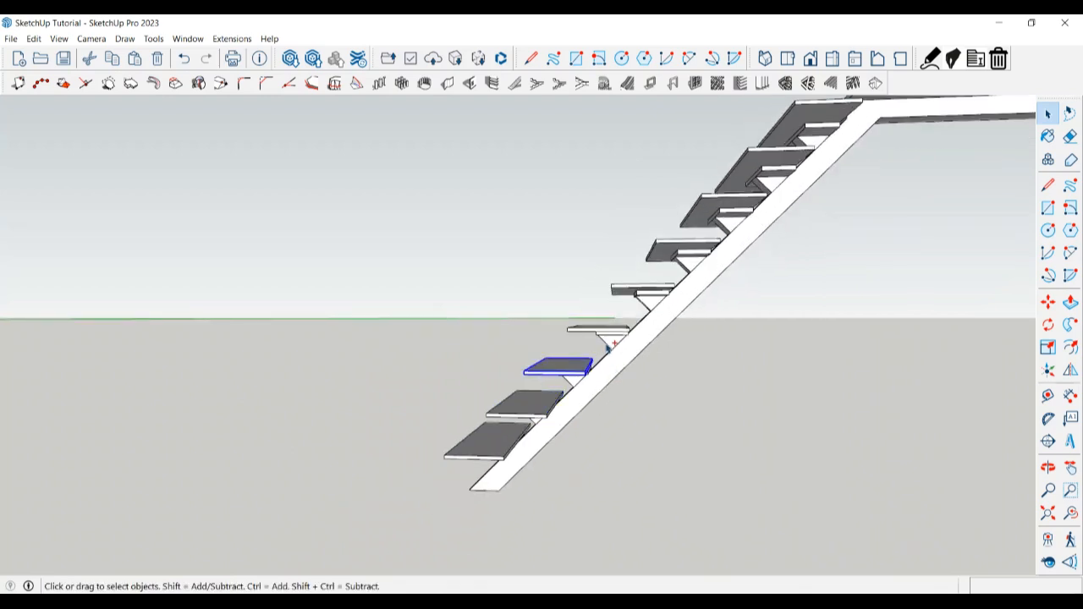
pyautogui.keyDown('shift'); pyautogui.click(590, 332); pyautogui.keyUp('shift')
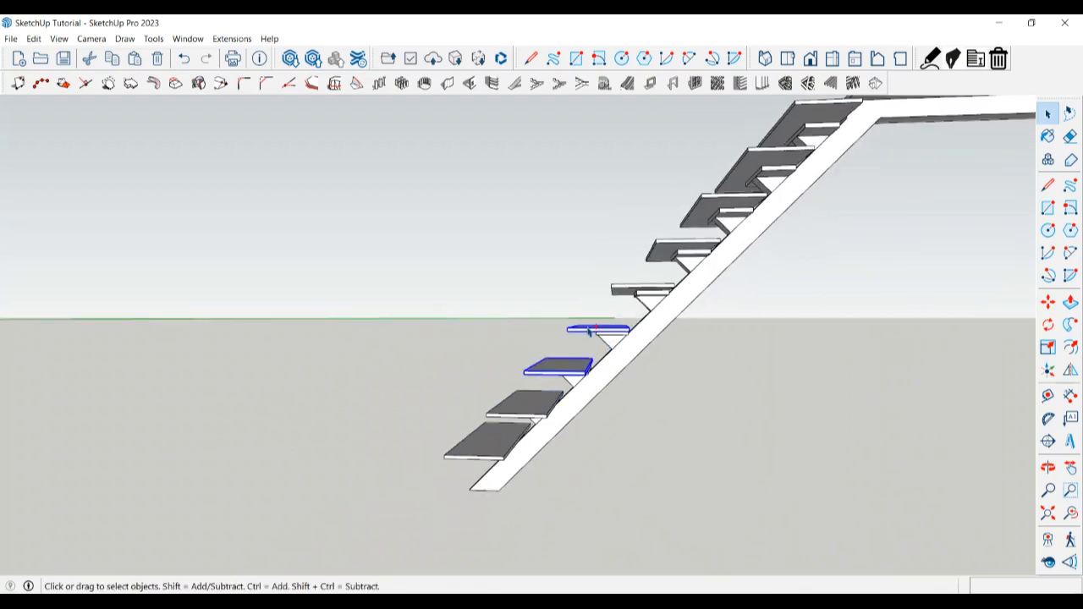
pyautogui.keyDown('shift'); pyautogui.click(673, 250); pyautogui.keyUp('shift')
pyautogui.keyDown('shift'); pyautogui.click(704, 219); pyautogui.keyUp('shift')
pyautogui.keyDown('shift'); pyautogui.click(745, 174); pyautogui.keyUp('shift')
pyautogui.scroll(-2, 372, 508)
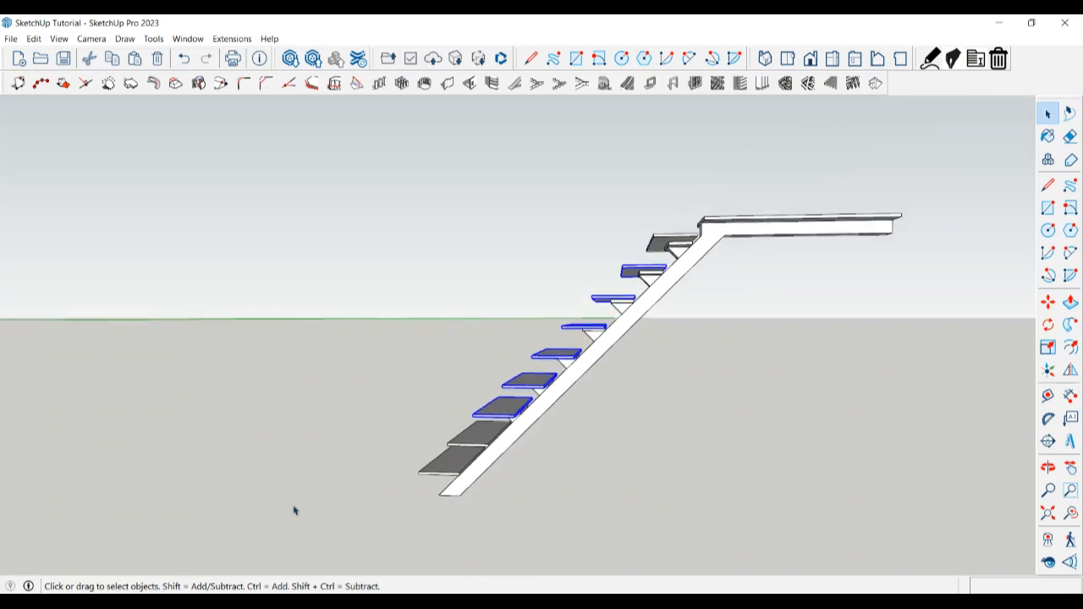
pyautogui.keyDown('shift'); pyautogui.click(665, 246); pyautogui.keyUp('shift')
pyautogui.scroll(4, 551, 378)
pyautogui.press('m')
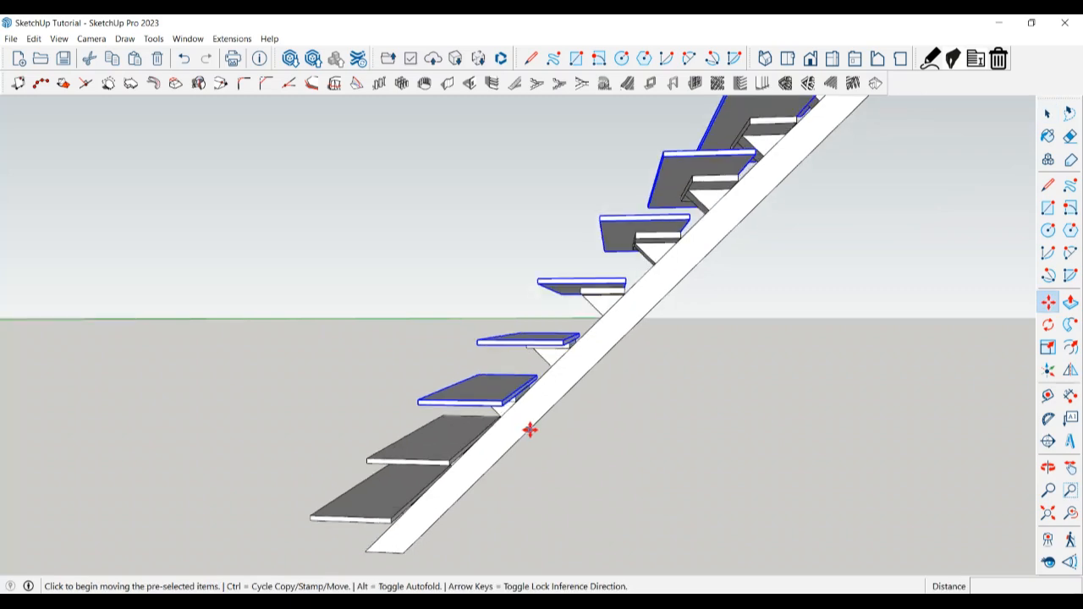
pyautogui.moveTo(530, 431); pyautogui.dragTo(515, 380, button='middle')
pyautogui.scroll(5, 518, 388)
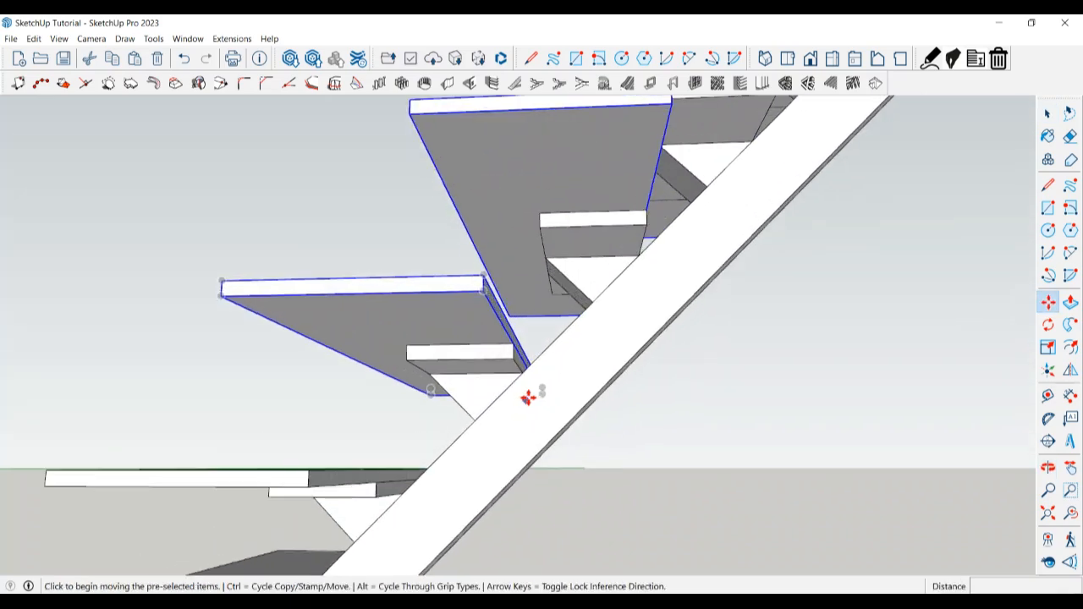
pyautogui.scroll(2, 511, 385)
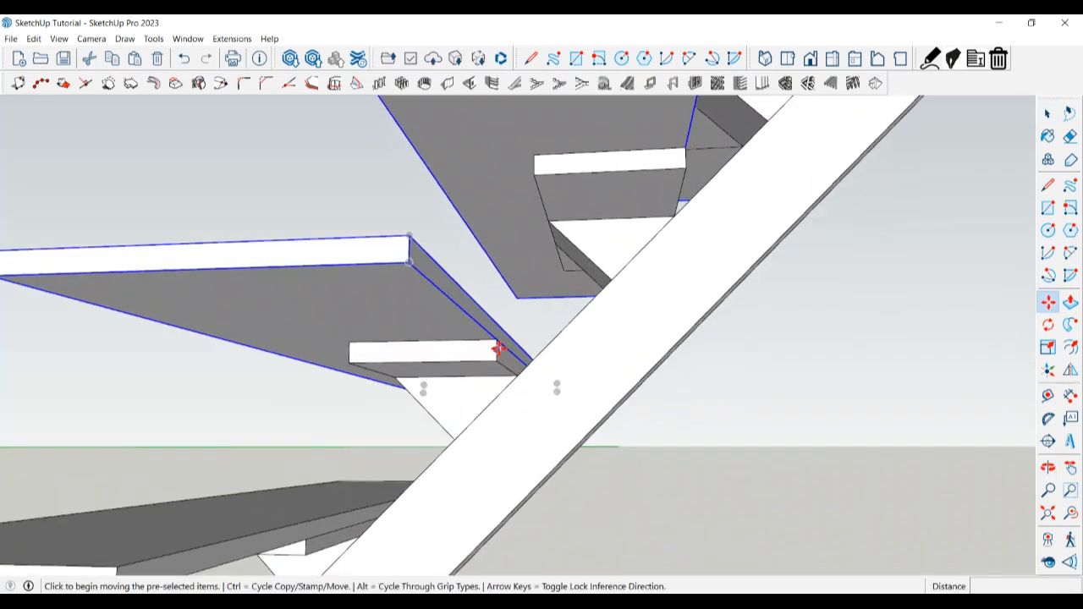
pyautogui.click(493, 342)
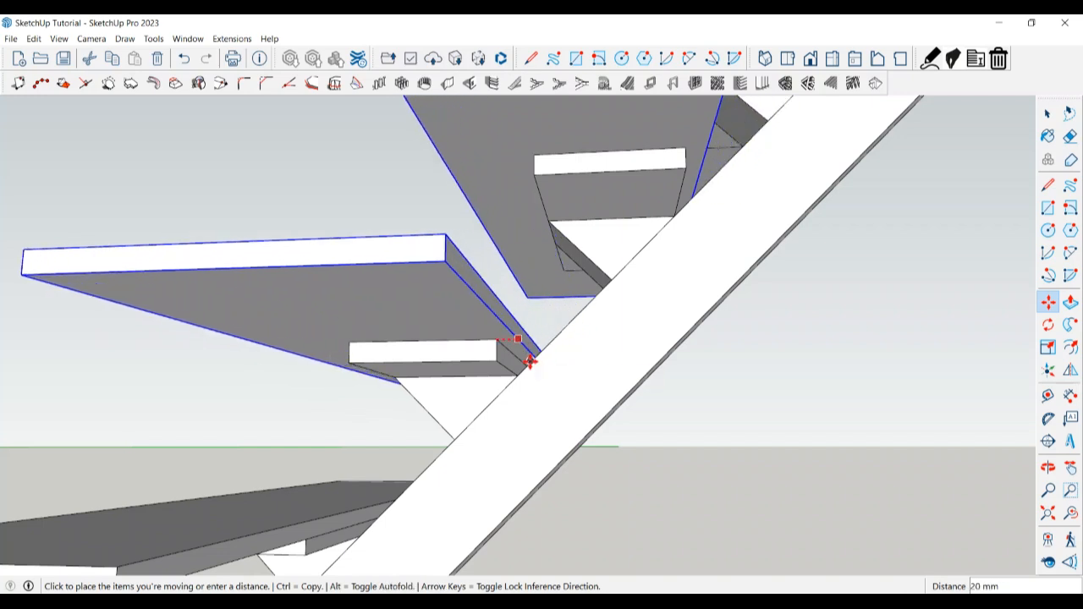
pyautogui.click(530, 361)
pyautogui.scroll(-7, 534, 377)
pyautogui.press('space')
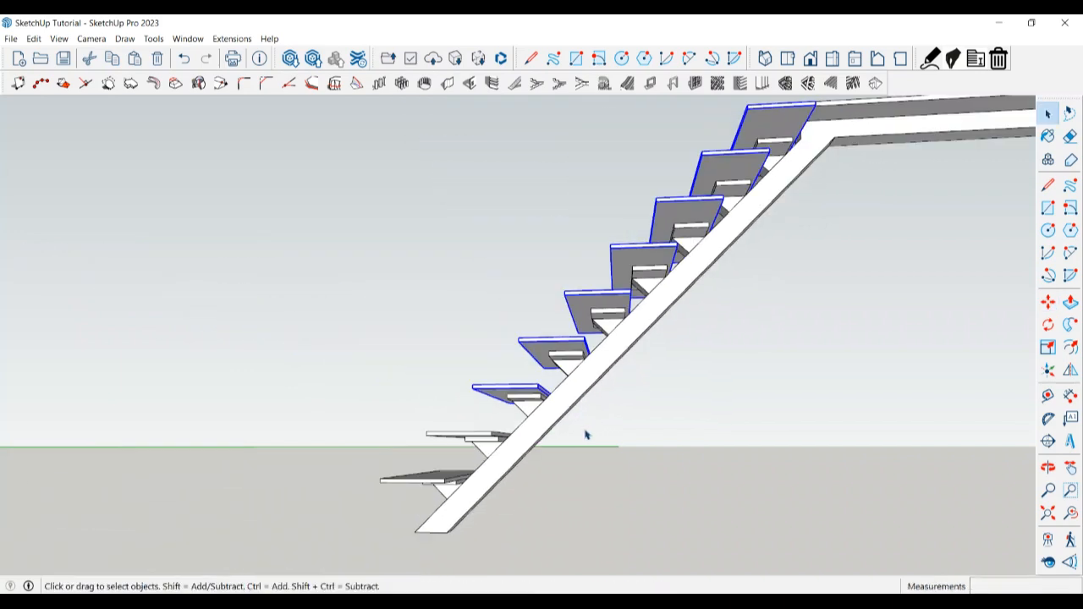
pyautogui.moveTo(585, 435); pyautogui.dragTo(656, 478, button='middle')
pyautogui.click(317, 364)
# Step: Place construction guides along the two short ends of the top landing board
pyautogui.scroll(-3, 317, 364)
pyautogui.moveTo(318, 364); pyautogui.dragTo(573, 288, button='middle')
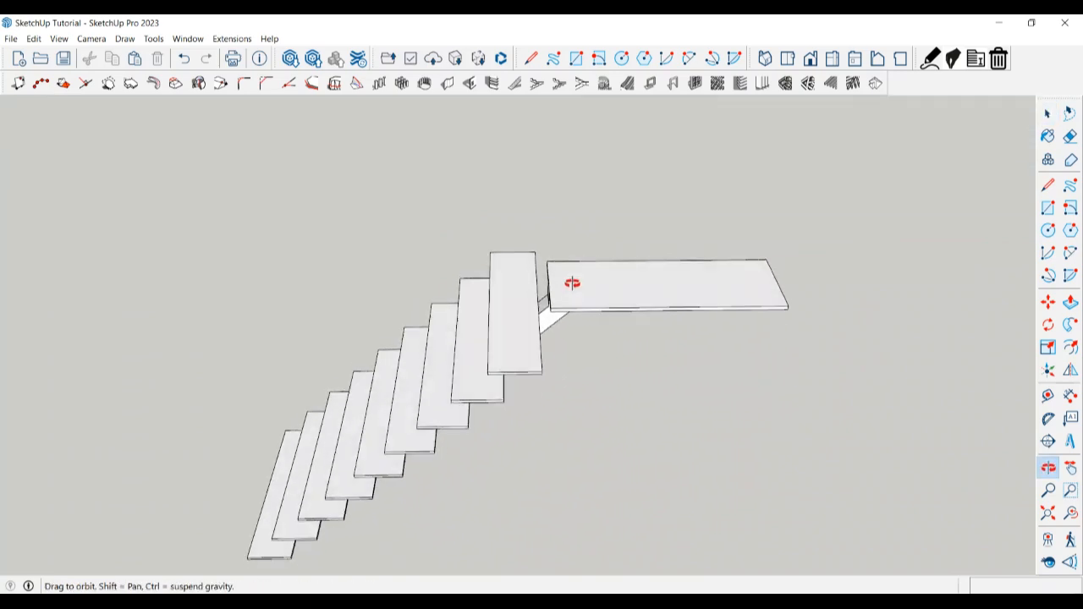
pyautogui.scroll(4, 631, 314)
pyautogui.press('t')
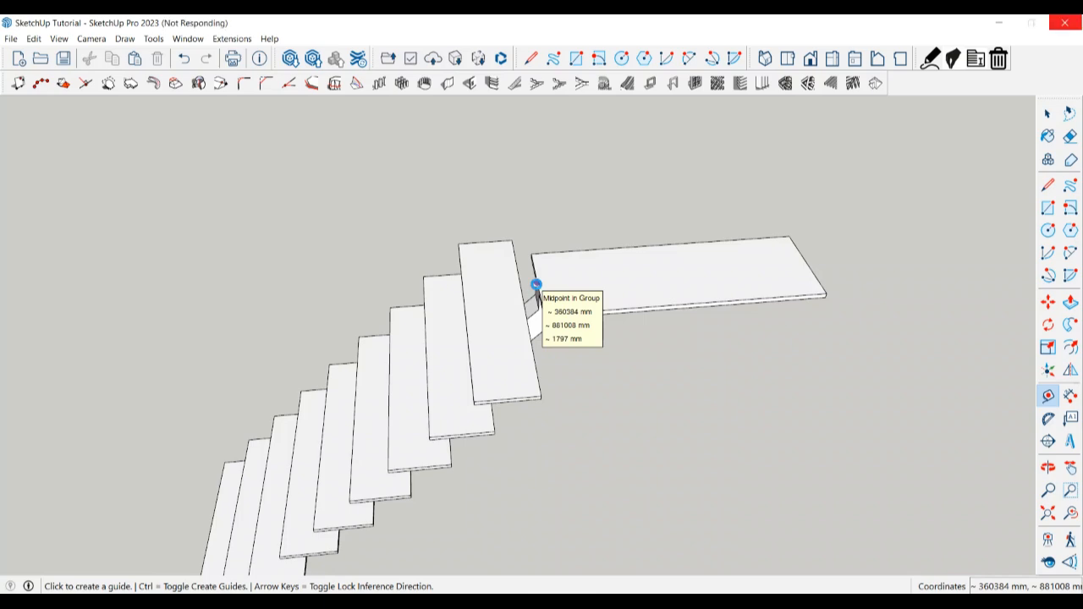
pyautogui.click(536, 284)
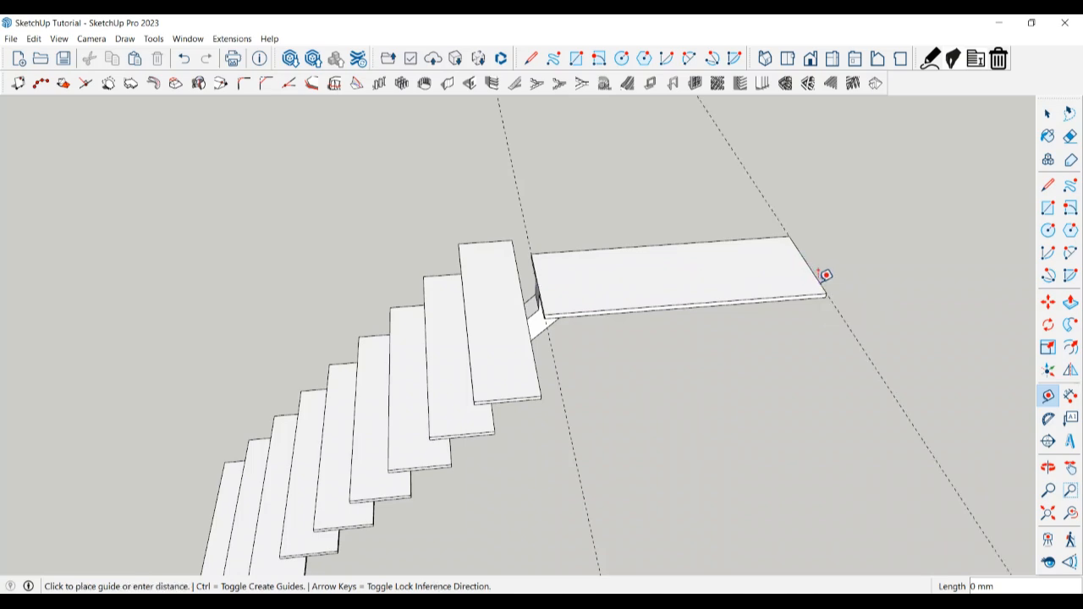
pyautogui.click(704, 301)
# Step: Add a guide along the landing's lengthwise centreline, a parallel one 500 mm from it, and another 1000 mm across from that one
pyautogui.click(549, 277)
pyautogui.click(635, 275)
pyautogui.write('500')
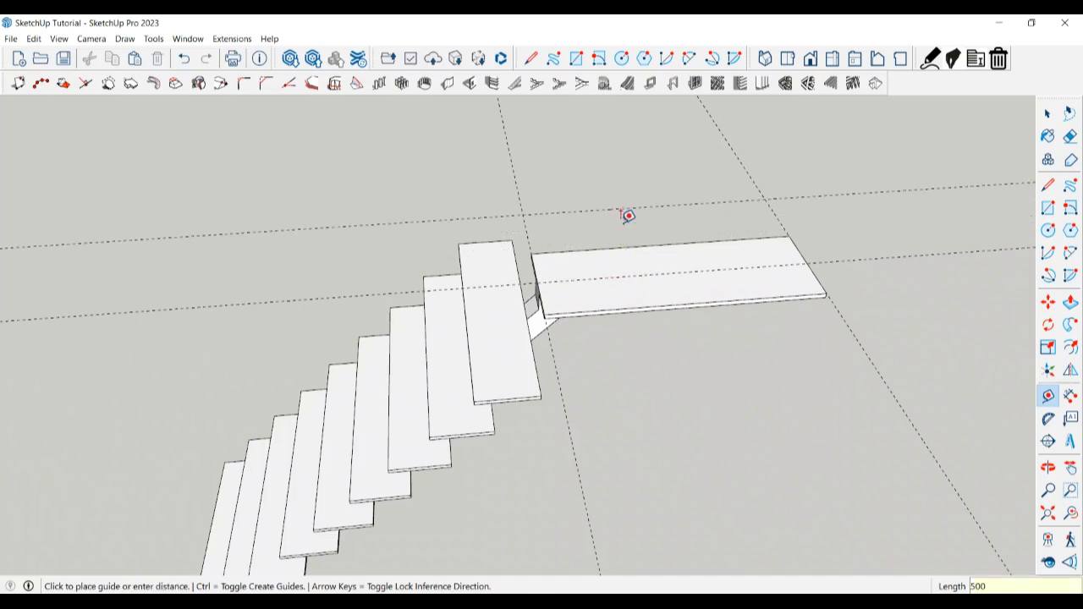
pyautogui.press('Return')
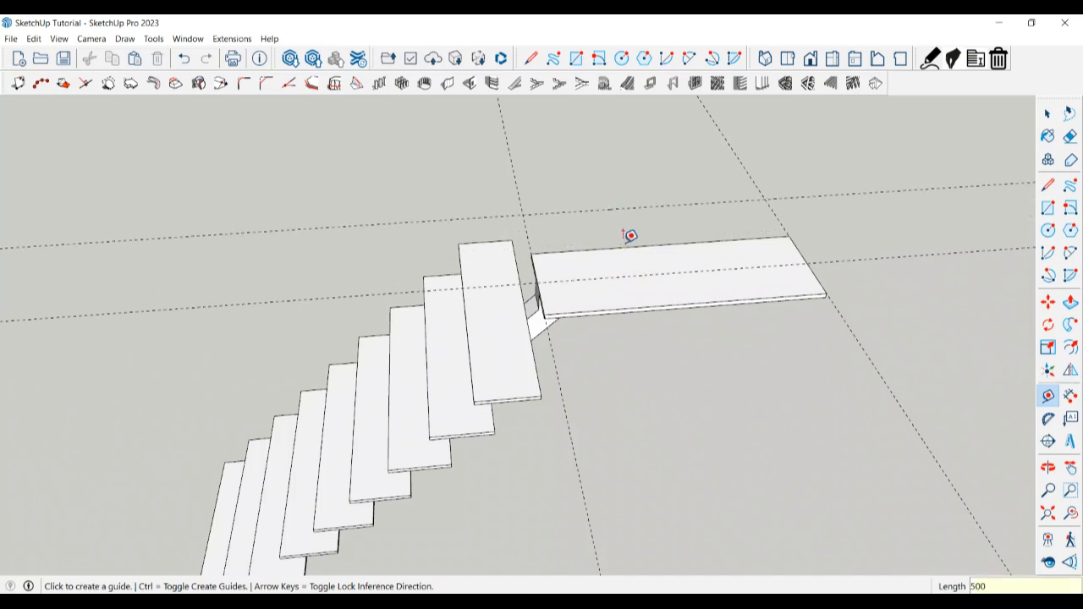
pyautogui.click(682, 200)
pyautogui.write('1')
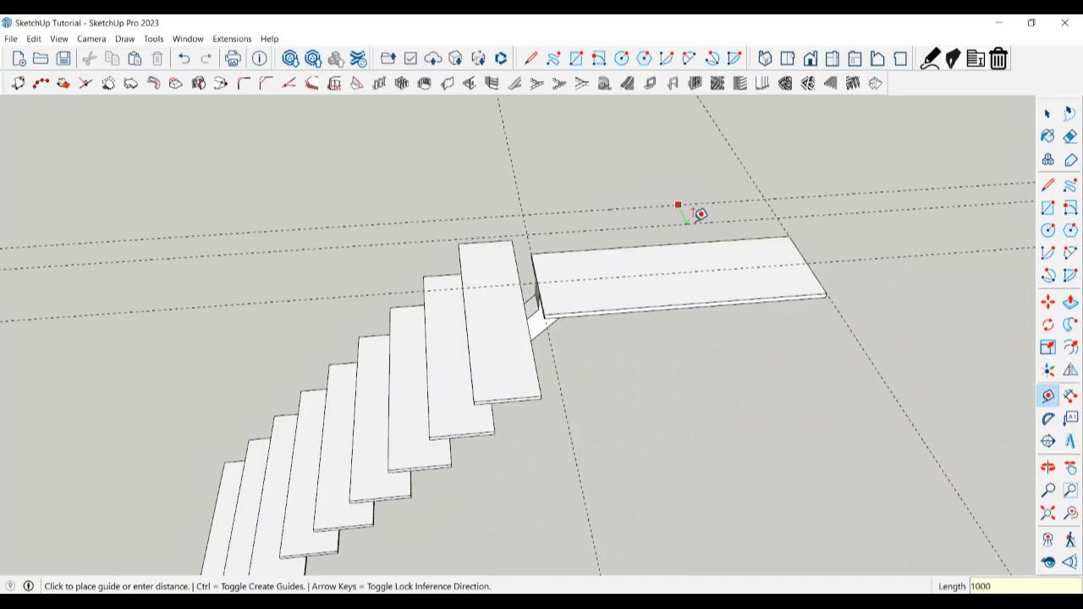
pyautogui.write('000')
pyautogui.press('Return')
pyautogui.press('space')
# Step: Draw a rectangle over the landing between the outer guide intersections and make it a group
pyautogui.press('r')
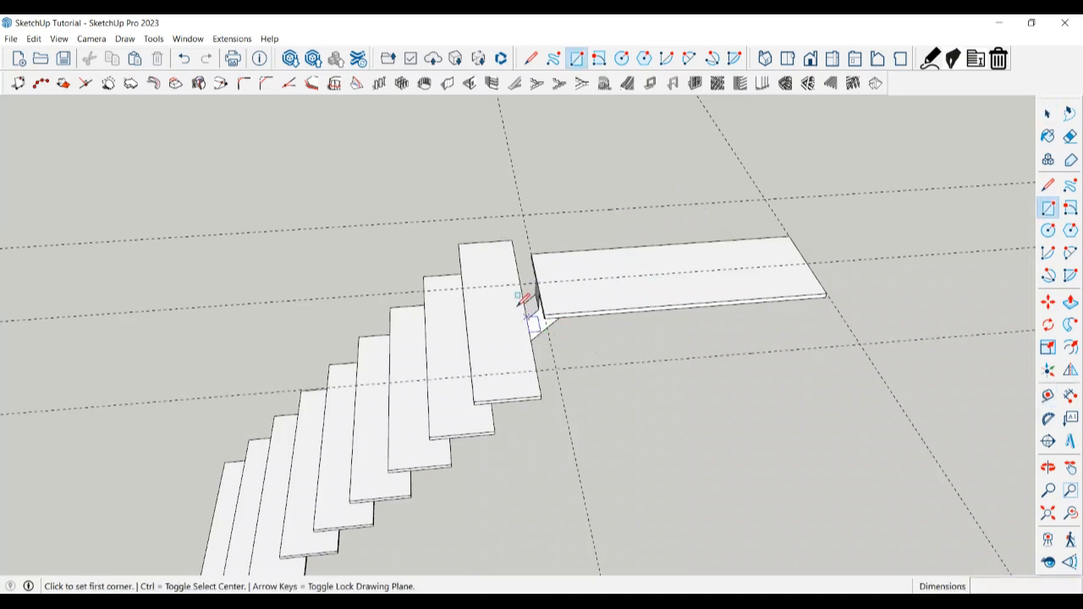
pyautogui.click(523, 214)
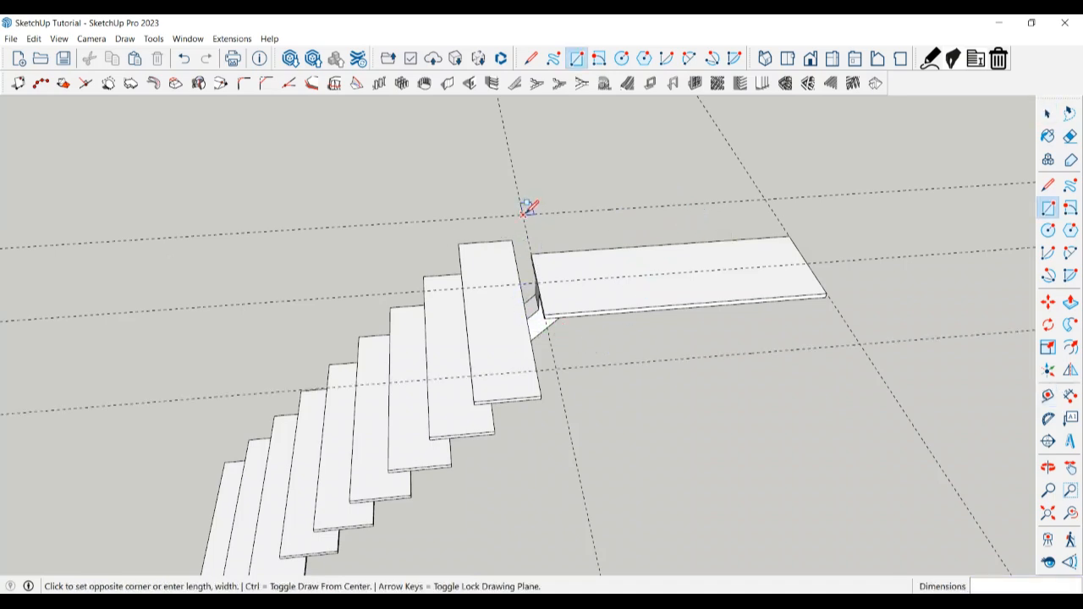
pyautogui.click(860, 342)
pyautogui.press('space')
pyautogui.doubleClick(778, 330)
pyautogui.rightClick(778, 331)
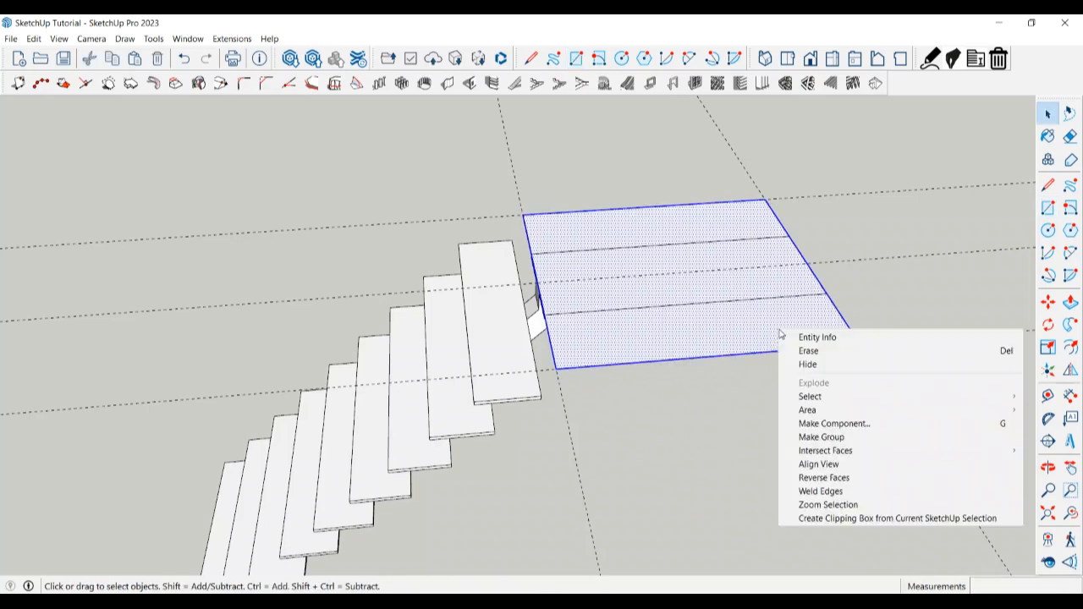
pyautogui.click(846, 440)
# Step: Extrude the wide landing rectangle 15 mm inside its group and leave the group
pyautogui.doubleClick(768, 333)
pyautogui.press('p')
pyautogui.click(765, 331)
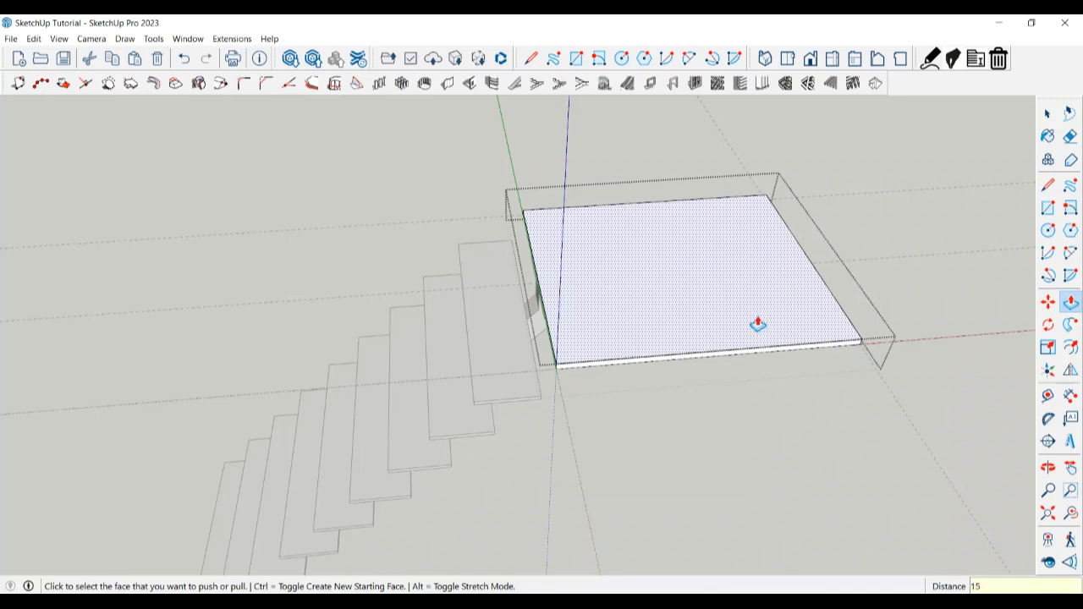
pyautogui.write('15')
pyautogui.press('Return')
pyautogui.press('space')
pyautogui.click(731, 427)
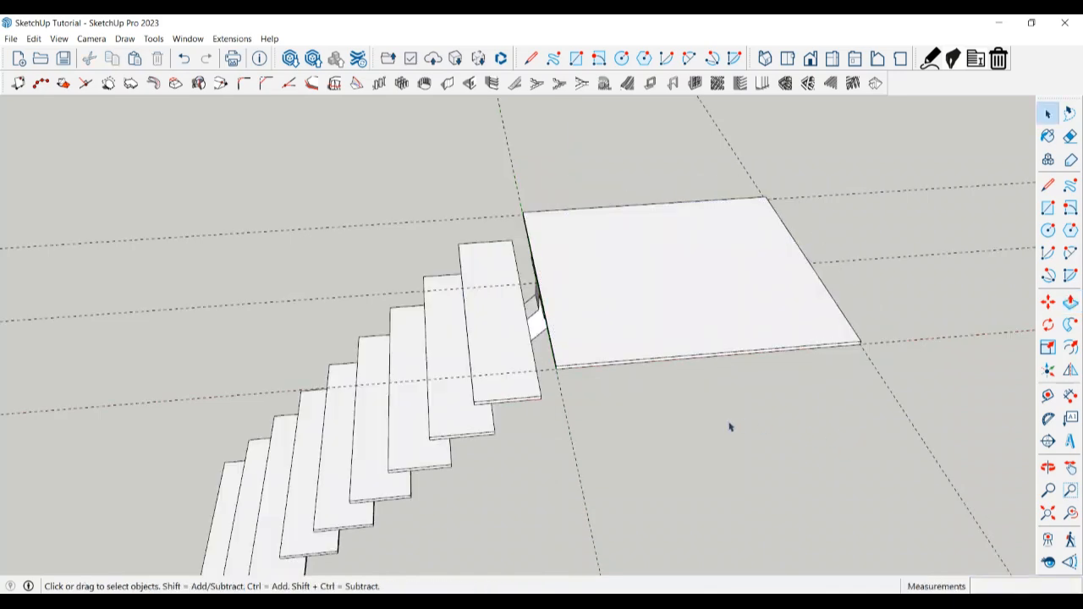
# Step: Erase all the construction guides around the landing
pyautogui.press('e')
pyautogui.click(578, 488)
pyautogui.moveTo(882, 421)
pyautogui.mouseDown()
pyautogui.moveTo(899, 307)
pyautogui.moveTo(803, 181)
pyautogui.mouseUp()
pyautogui.press('space')
# Step: Start the Paint Bucket tool and look through the component sampler and style library on the way to the materials
pyautogui.scroll(-4, 798, 232)
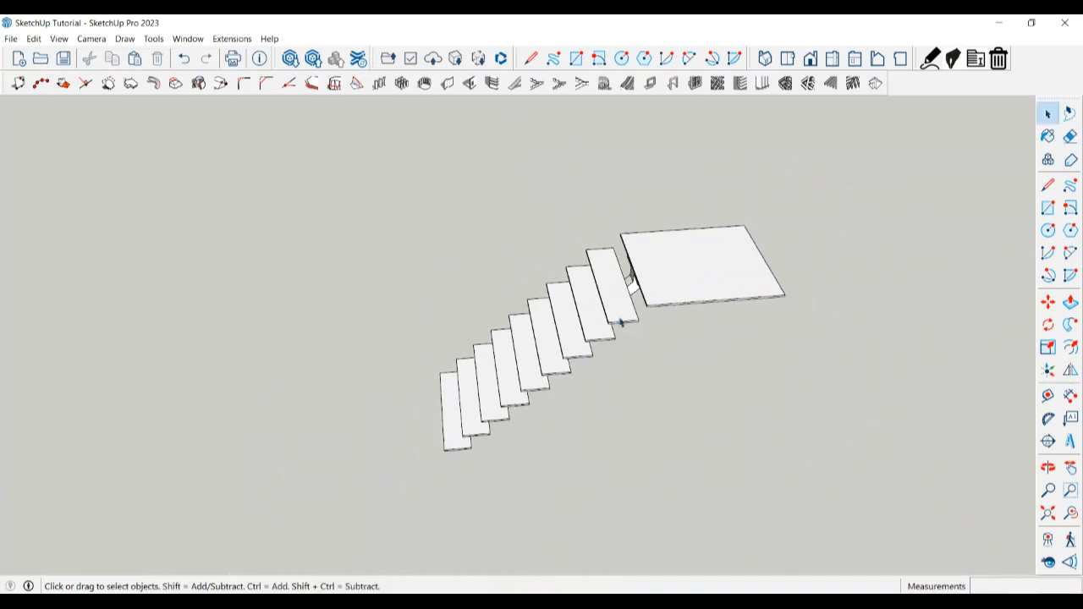
pyautogui.moveTo(798, 232)
pyautogui.mouseDown(button='middle')
pyautogui.moveTo(685, 300)
pyautogui.moveTo(749, 217)
pyautogui.moveTo(638, 280)
pyautogui.moveTo(570, 361)
pyautogui.moveTo(755, 413)
pyautogui.moveTo(378, 505)
pyautogui.moveTo(607, 477)
pyautogui.moveTo(328, 445)
pyautogui.moveTo(327, 428)
pyautogui.moveTo(503, 493)
pyautogui.moveTo(511, 433)
pyautogui.mouseUp(button='middle')
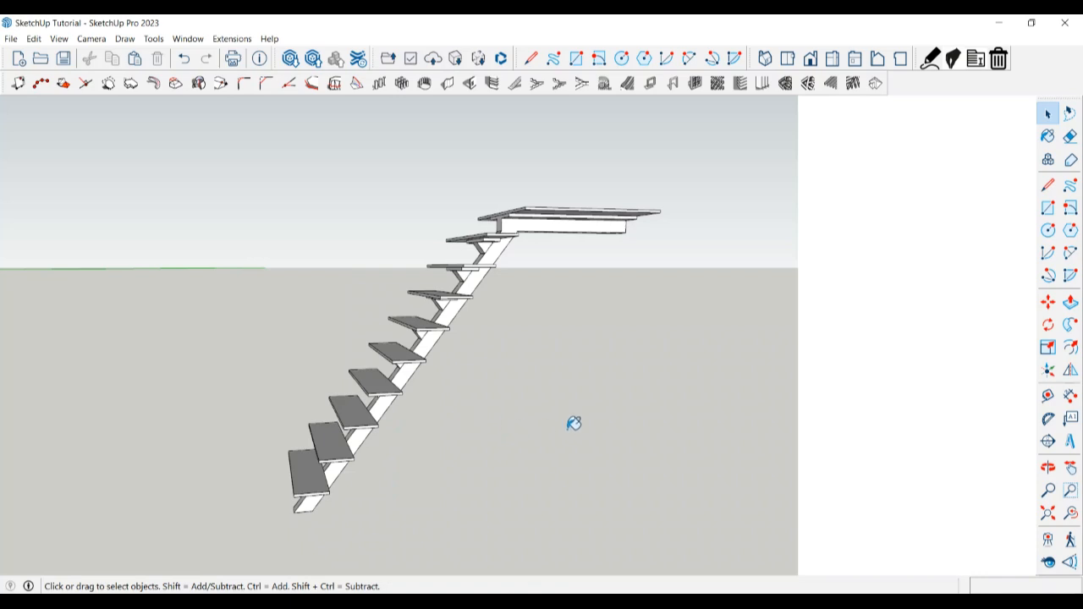
pyautogui.press('b')
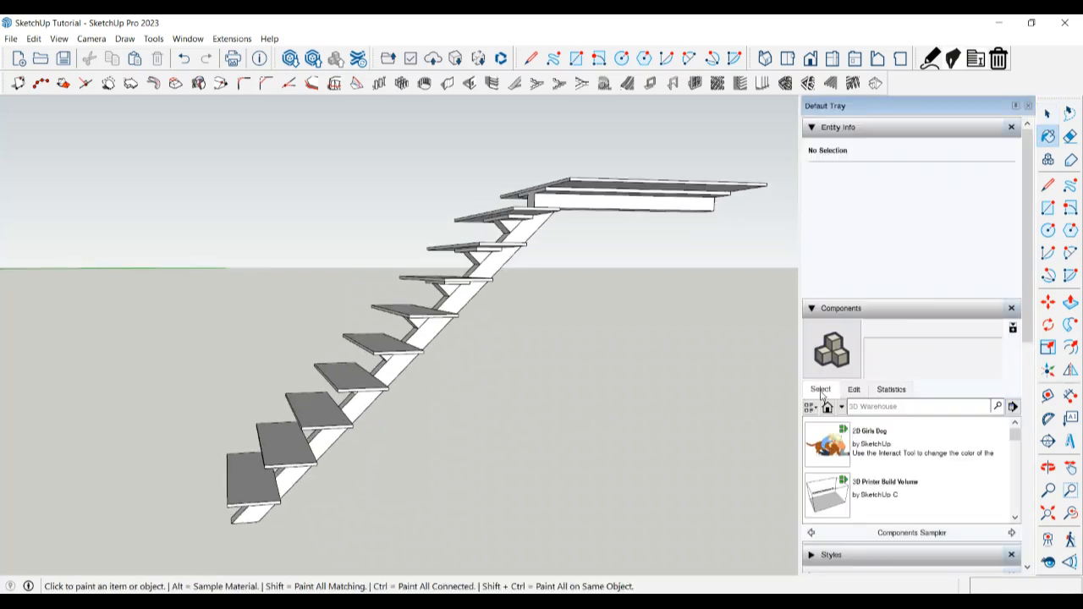
pyautogui.scroll(-4, 838, 424)
pyautogui.scroll(3, 847, 462)
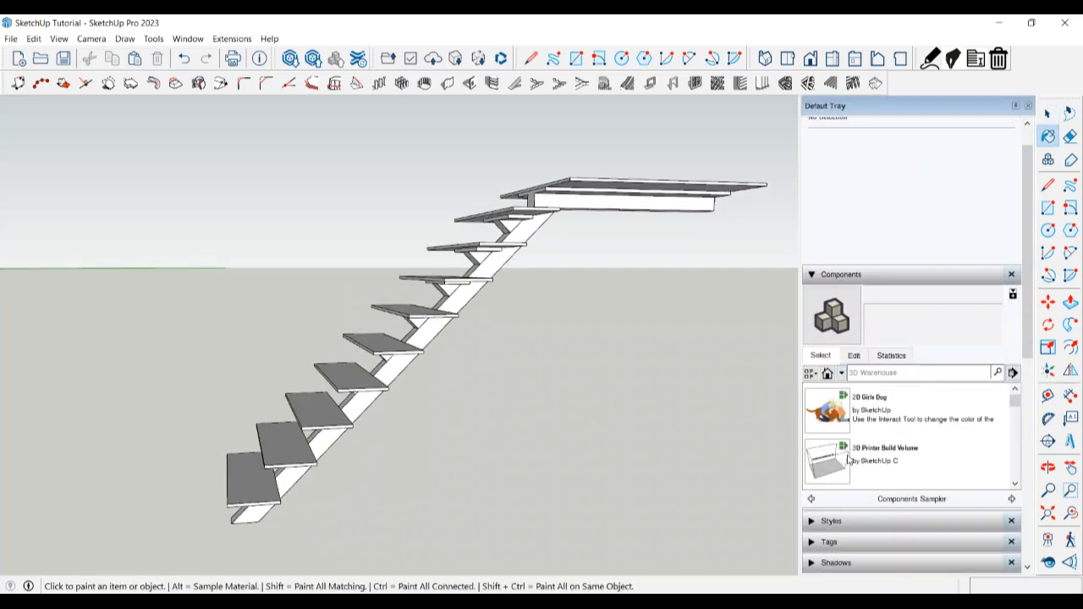
pyautogui.click(851, 355)
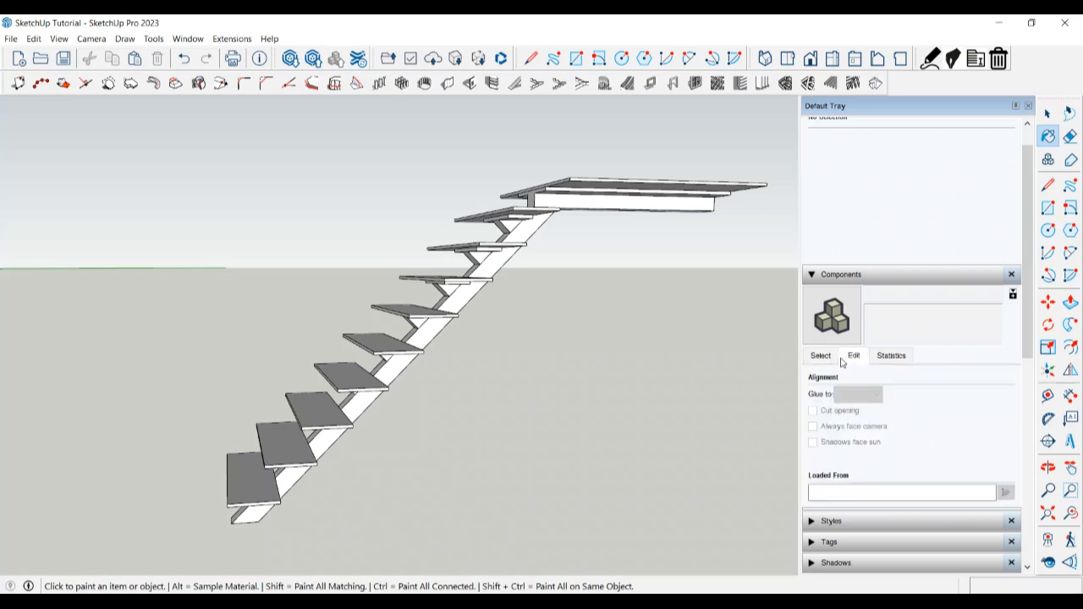
pyautogui.click(823, 356)
pyautogui.scroll(2, 846, 377)
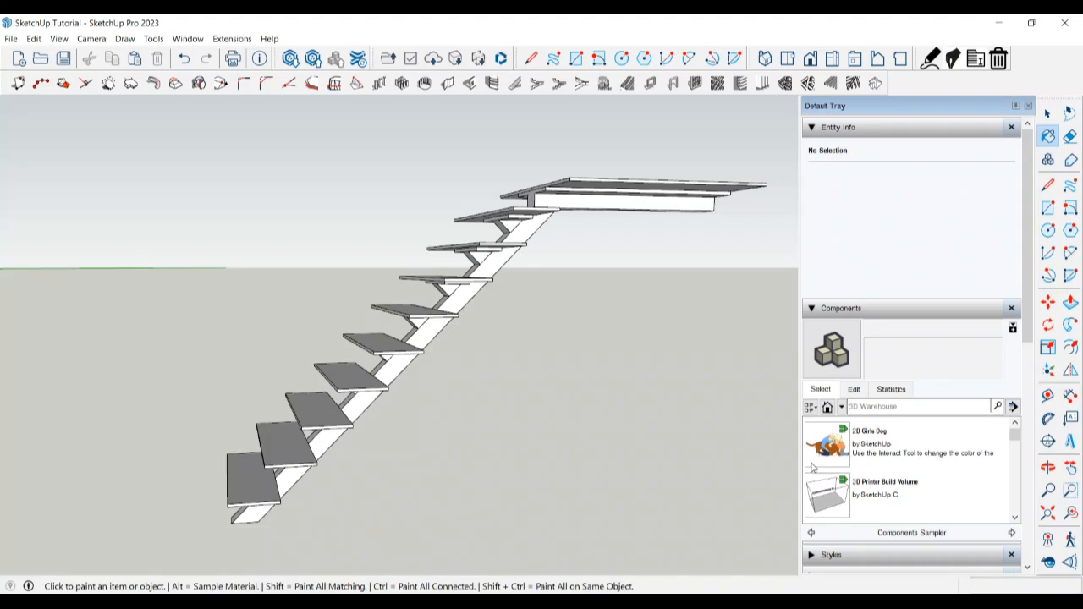
pyautogui.scroll(-1, 810, 500)
pyautogui.scroll(-10, 829, 508)
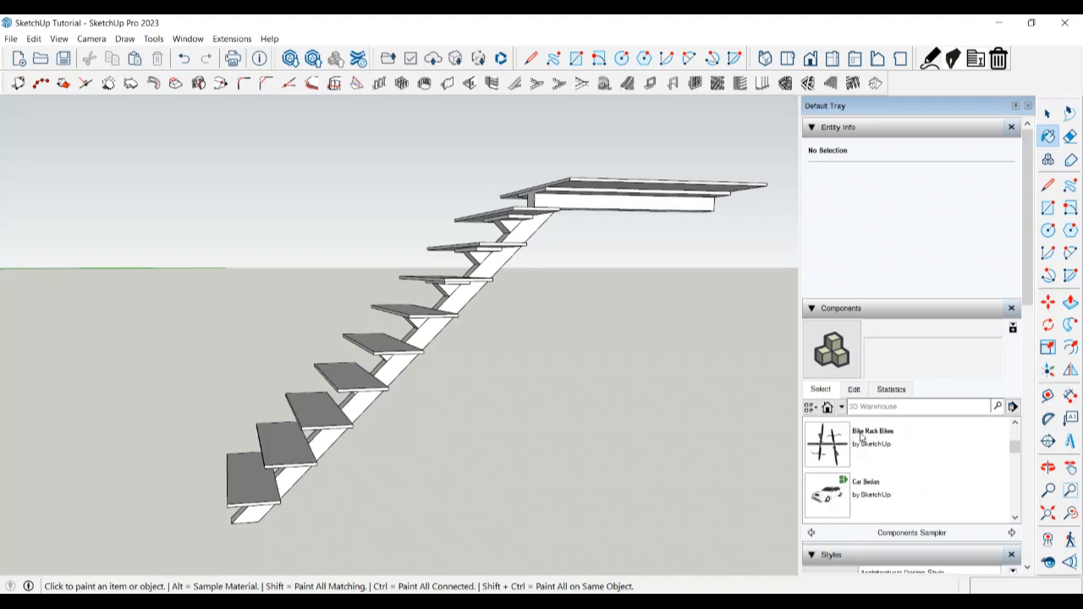
pyautogui.scroll(-3, 846, 436)
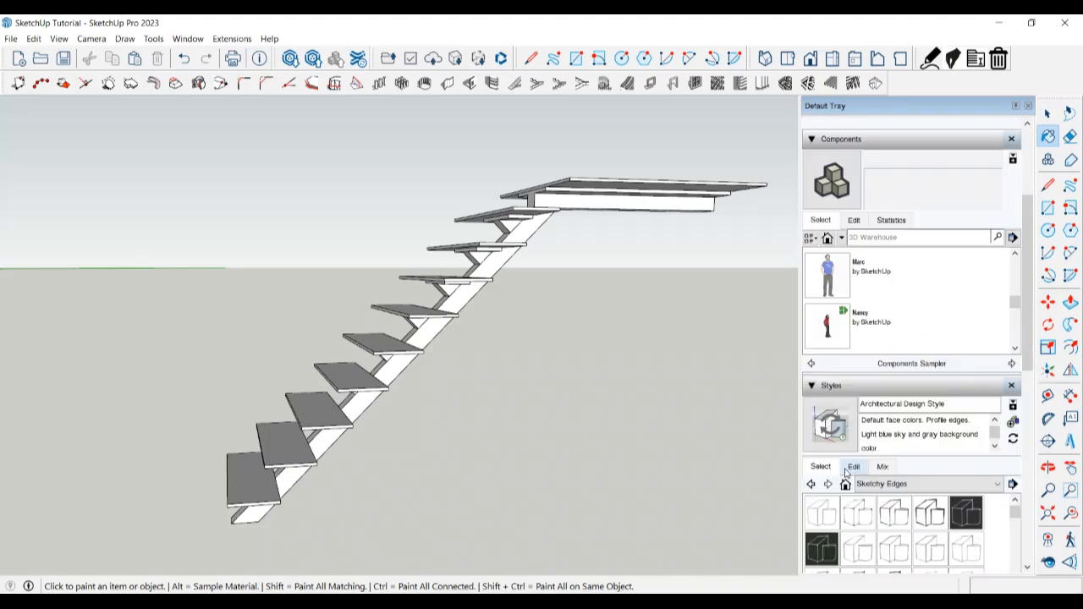
pyautogui.click(851, 466)
pyautogui.click(820, 433)
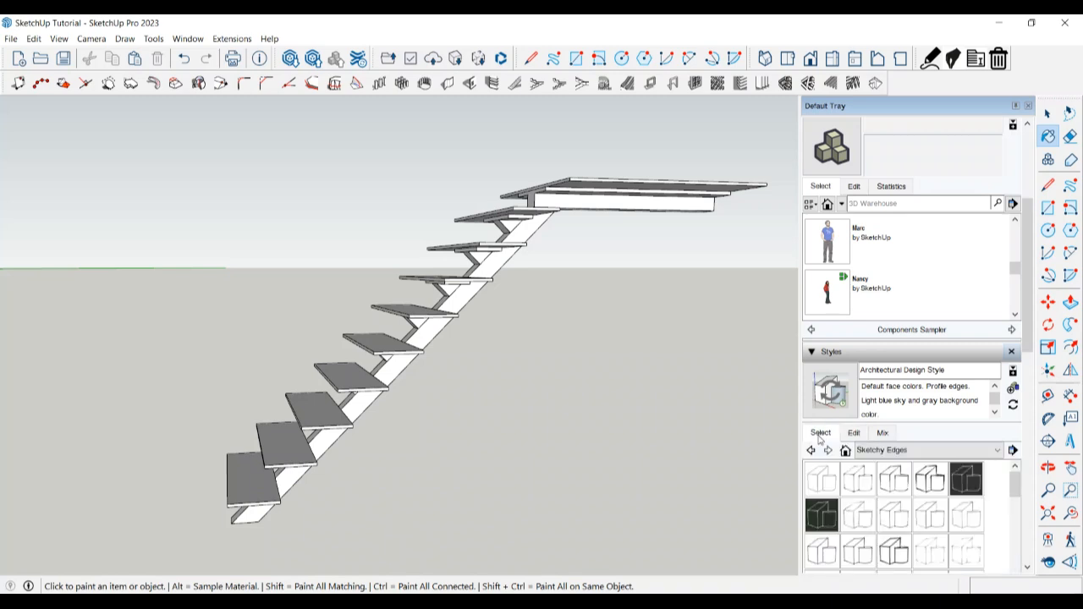
pyautogui.scroll(6, 821, 436)
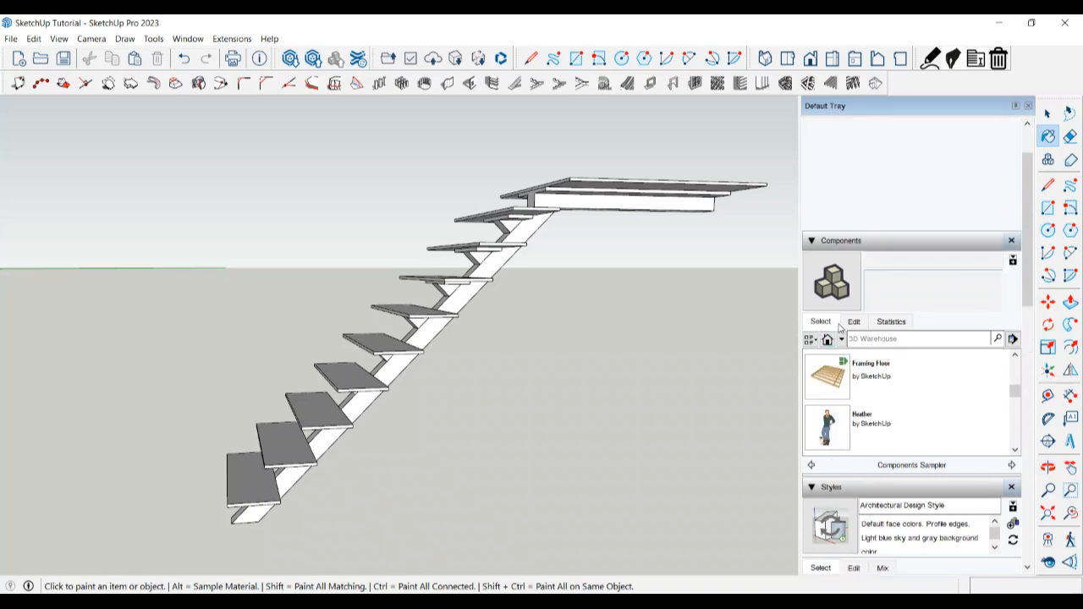
pyautogui.scroll(2, 880, 330)
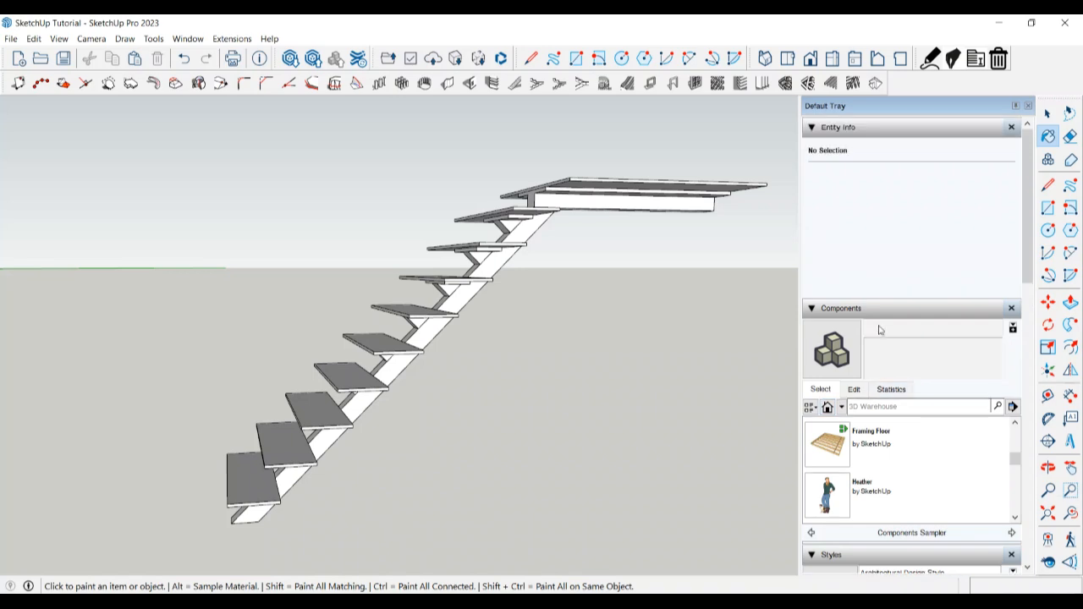
# Step: Collapse the component library and show the edge settings of the current style
pyautogui.click(823, 309)
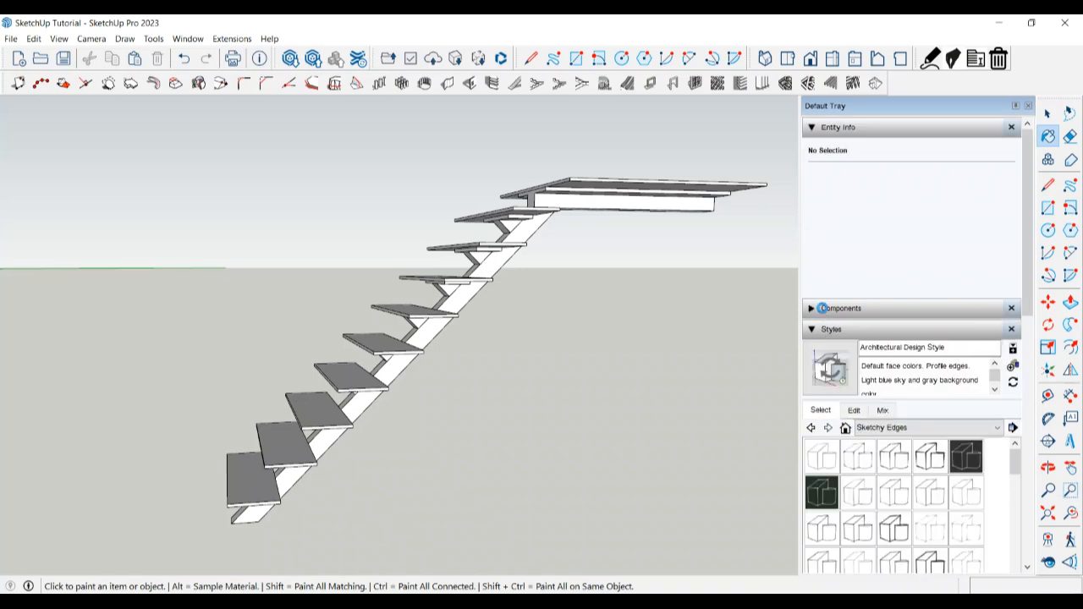
pyautogui.click(823, 309)
pyautogui.click(825, 311)
pyautogui.scroll(-1, 838, 279)
pyautogui.click(853, 343)
pyautogui.scroll(-3, 830, 370)
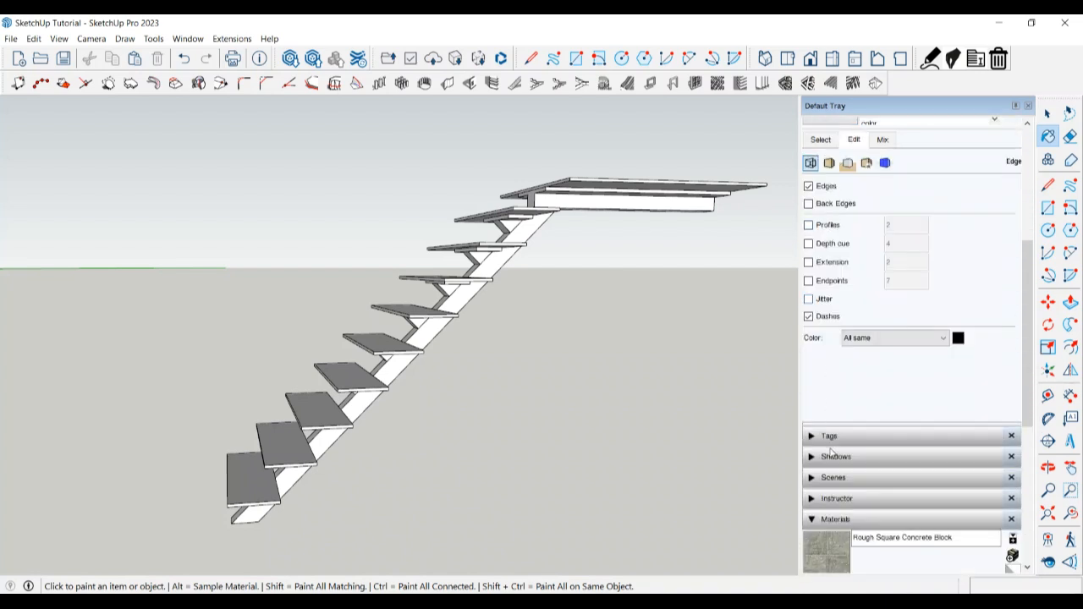
# Step: Expand the model's tag list and look through its tags
pyautogui.click(830, 437)
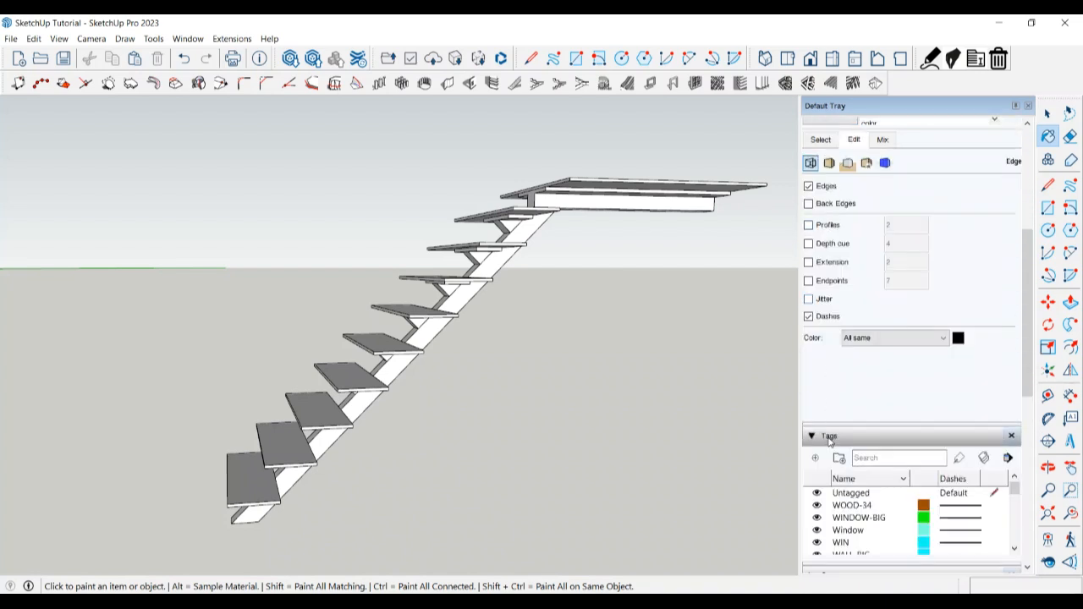
pyautogui.scroll(-5, 830, 440)
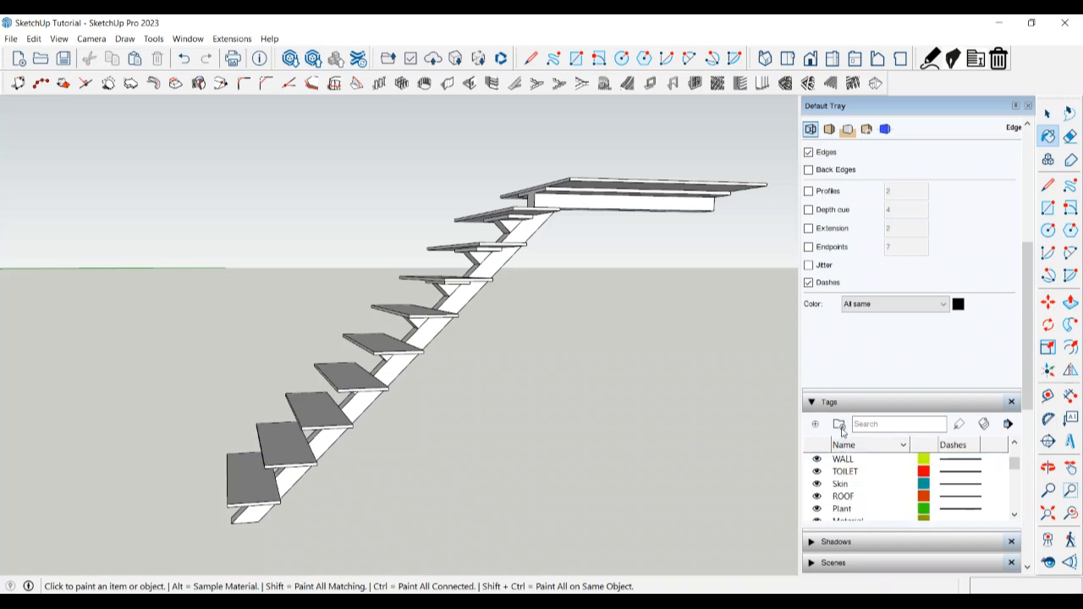
pyautogui.scroll(2, 845, 461)
pyautogui.scroll(2, 845, 461)
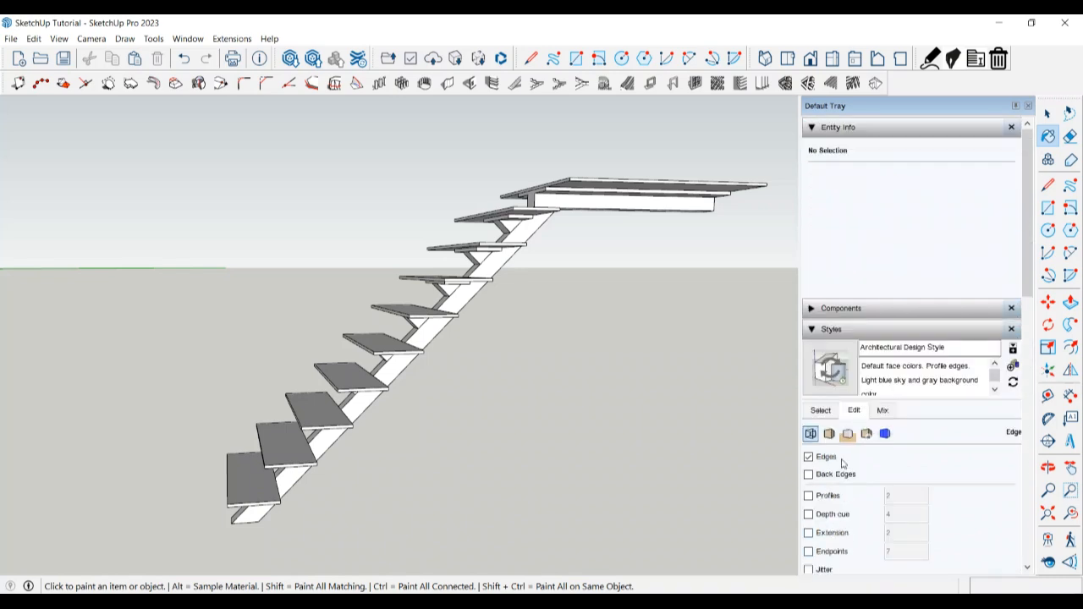
# Step: Collapse the style library and bring up the material collections for choosing a paint material
pyautogui.click(821, 411)
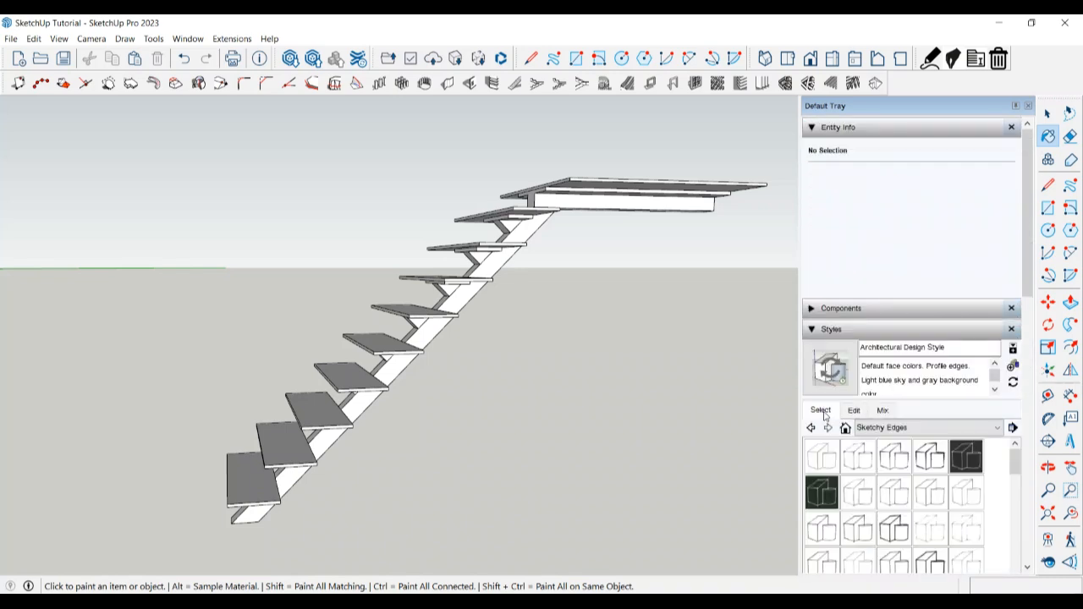
pyautogui.click(813, 330)
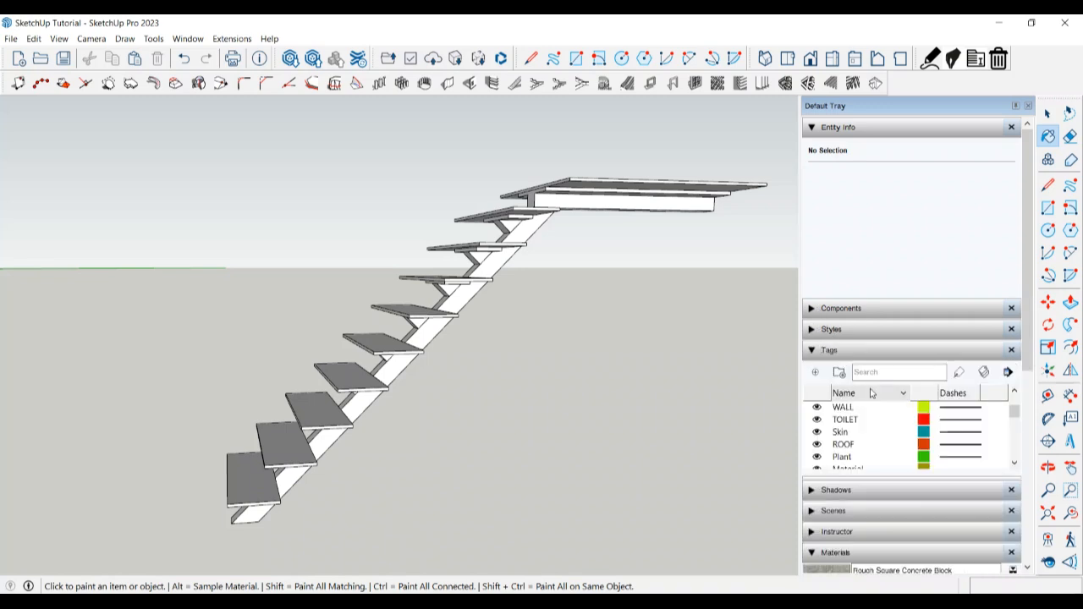
pyautogui.scroll(2, 880, 391)
pyautogui.scroll(-2, 837, 442)
pyautogui.scroll(-3, 837, 444)
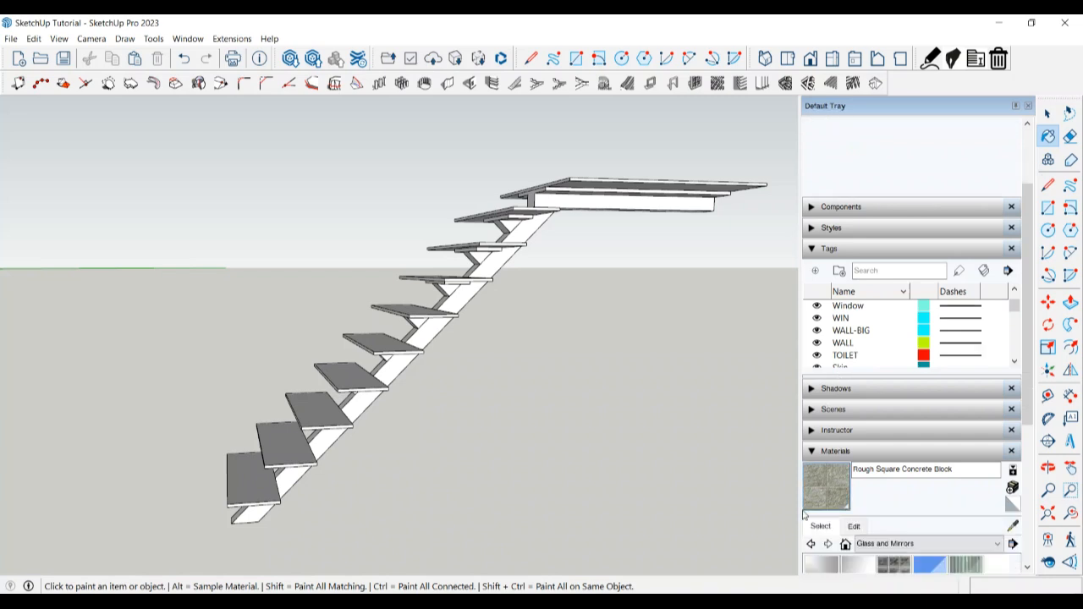
pyautogui.click(844, 491)
pyautogui.scroll(-1, 841, 488)
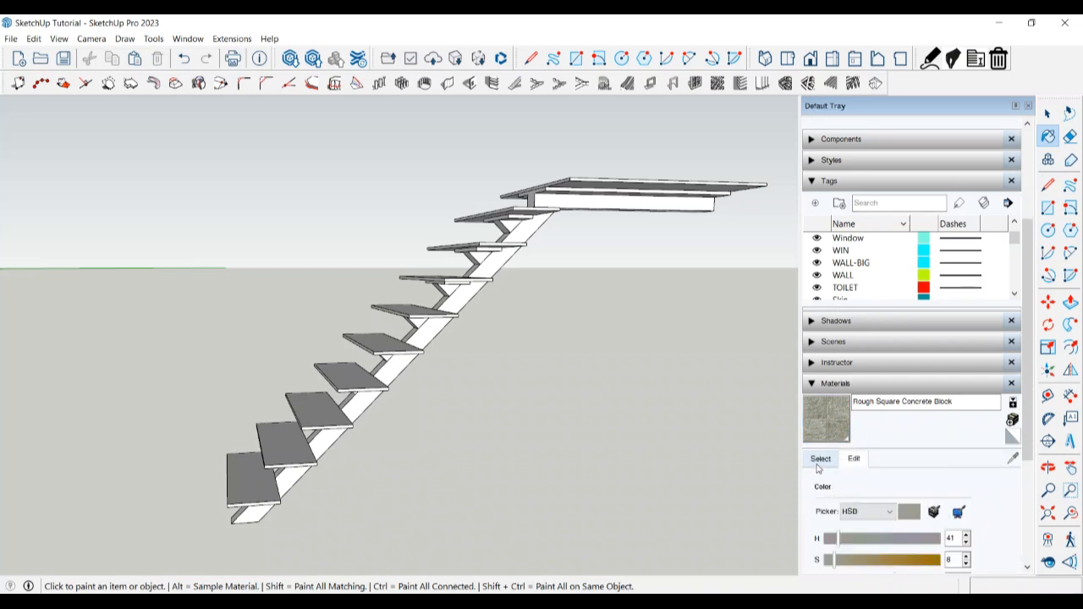
pyautogui.click(820, 460)
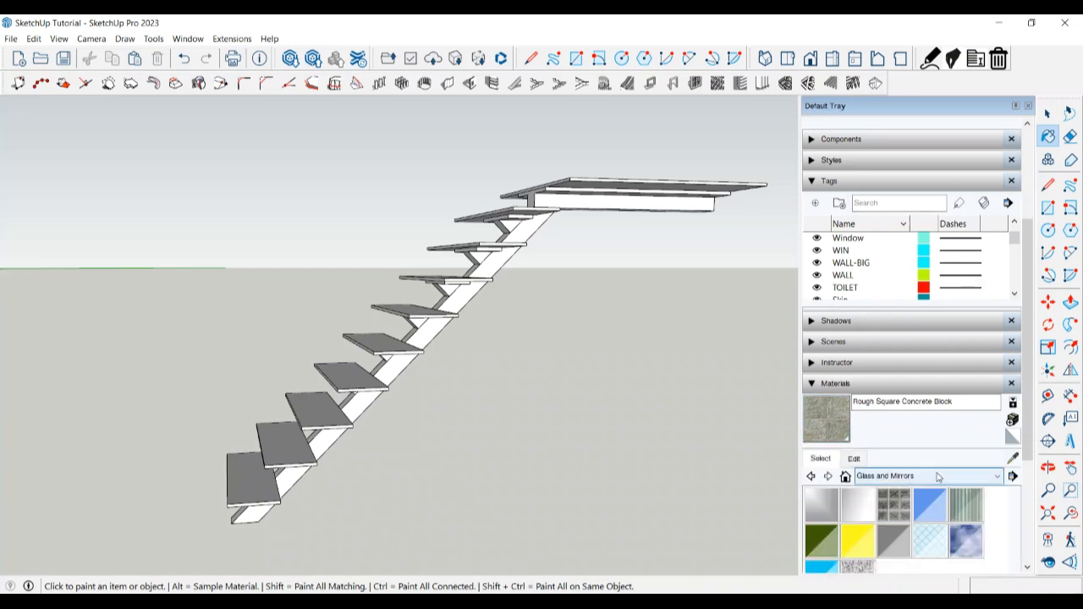
# Step: Switch the material library to the Wood collection and pick Wood Veneer 01 as the paint material
pyautogui.click(880, 476)
pyautogui.scroll(-3, 938, 389)
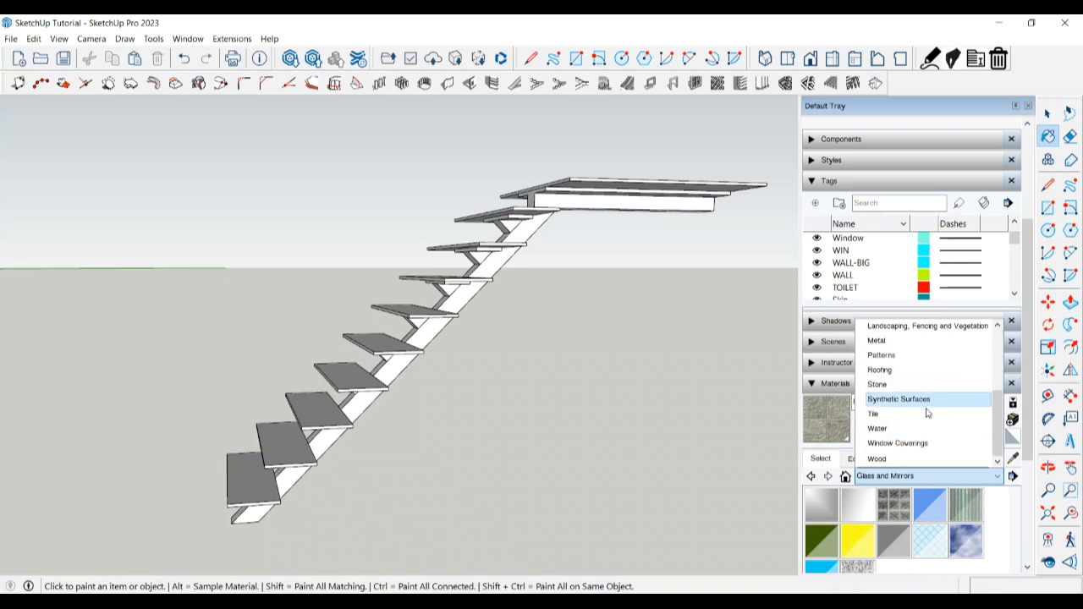
pyautogui.click(910, 458)
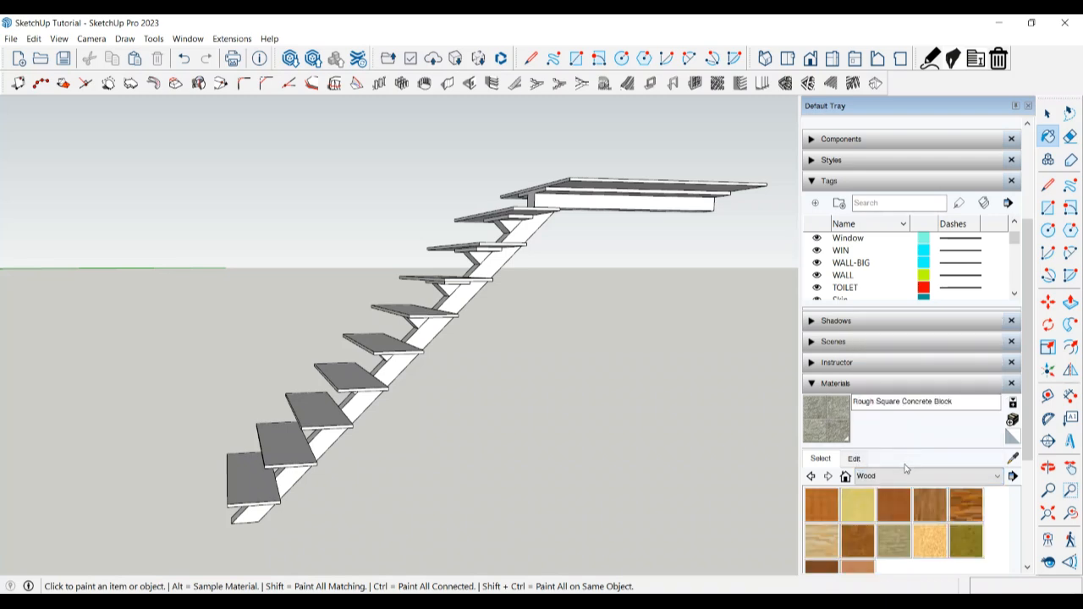
pyautogui.scroll(-2, 910, 512)
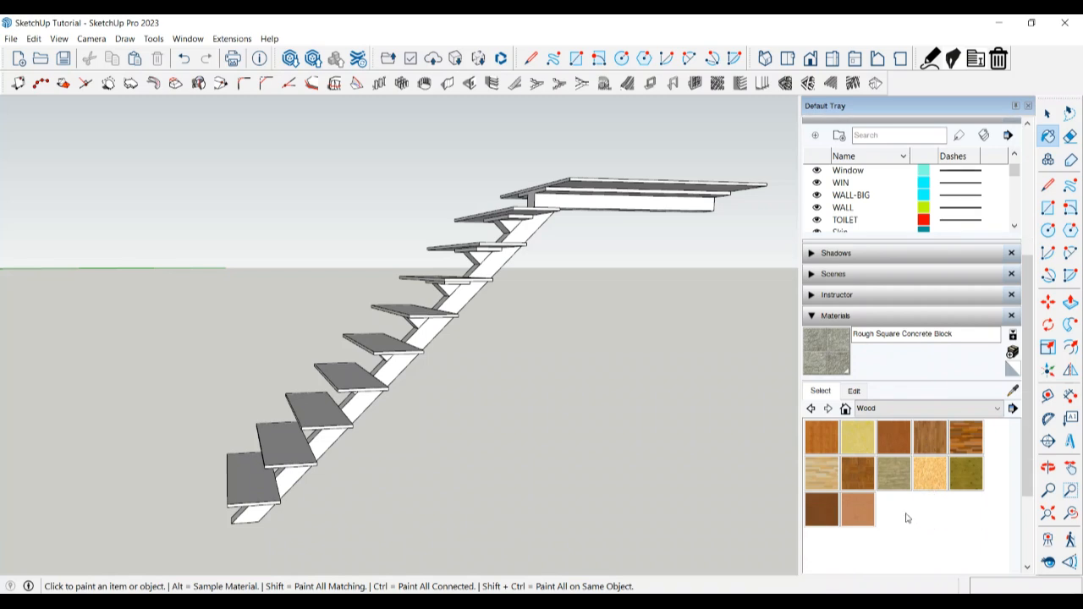
pyautogui.click(823, 511)
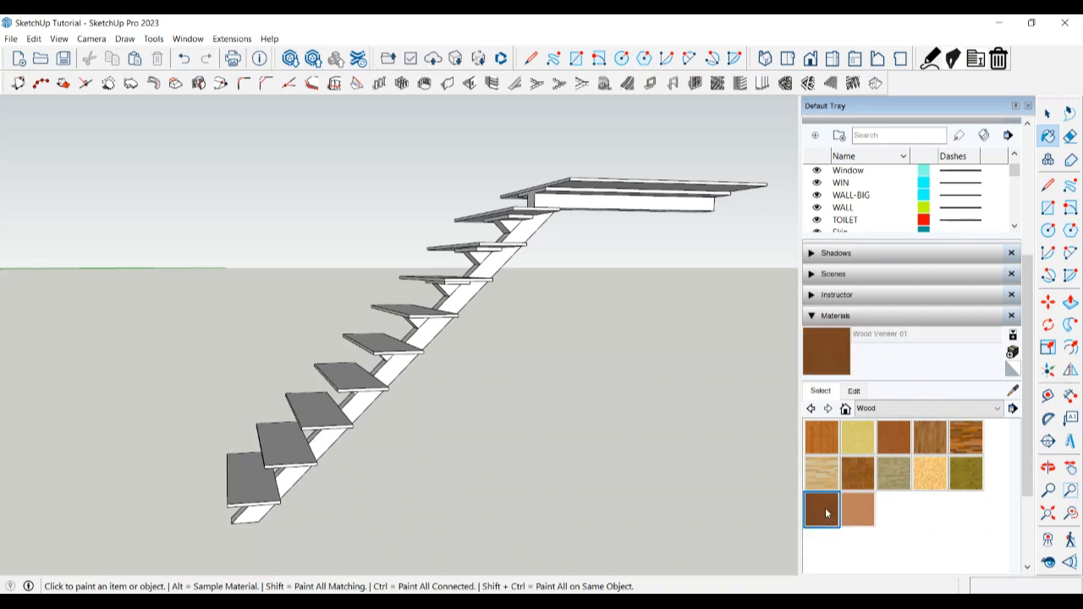
# Step: Paint all nine stair treads and the landing board with Wood Veneer 01
pyautogui.click(249, 479)
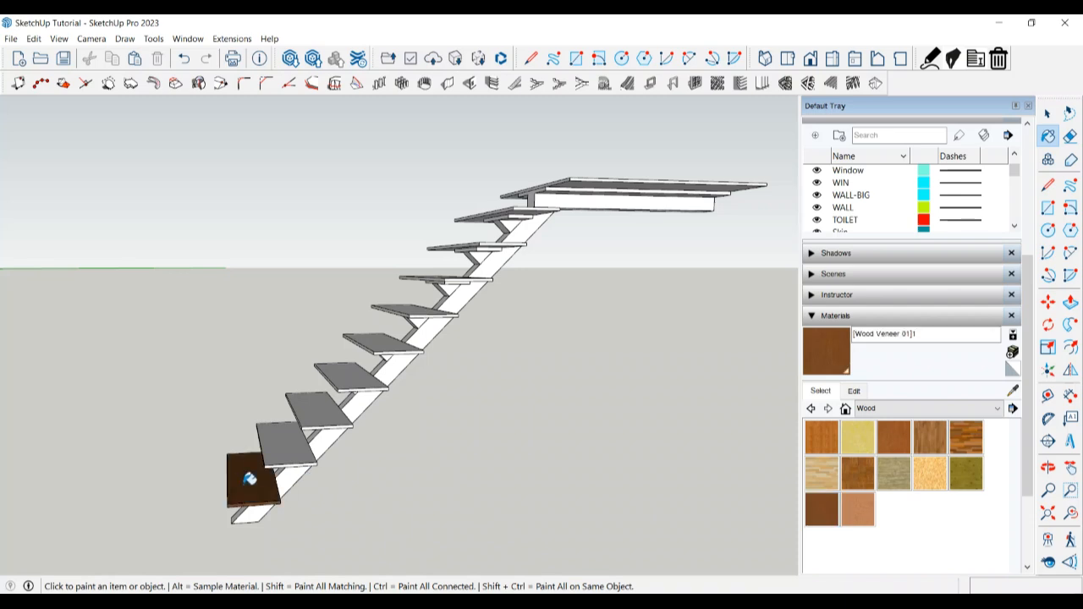
pyautogui.click(284, 447)
pyautogui.click(324, 407)
pyautogui.click(336, 381)
pyautogui.click(384, 337)
pyautogui.click(400, 310)
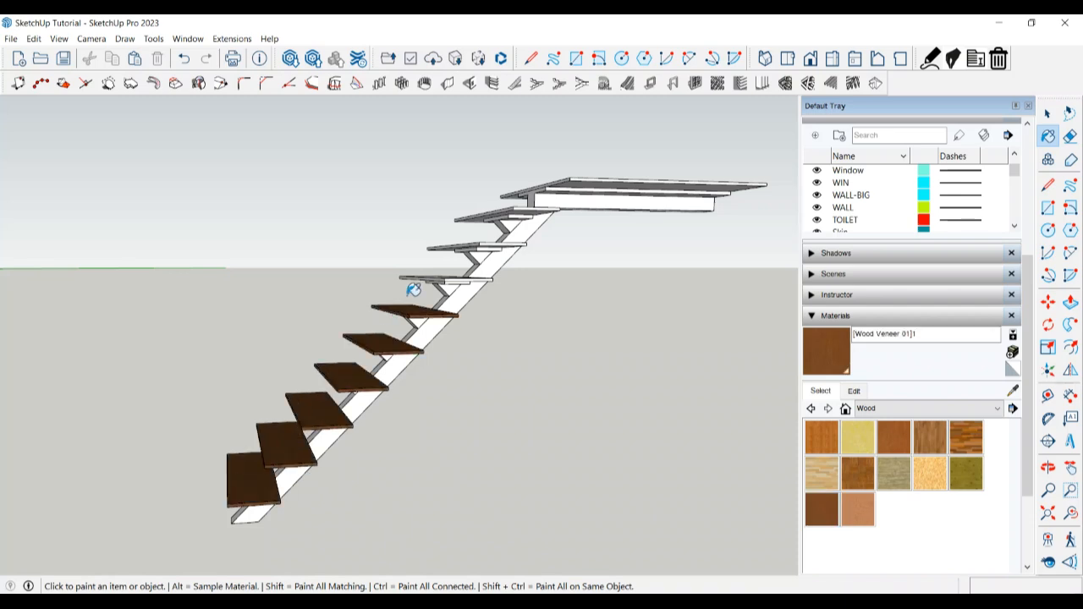
pyautogui.click(432, 274)
pyautogui.moveTo(435, 270); pyautogui.dragTo(459, 261, button='middle')
pyautogui.click(465, 254)
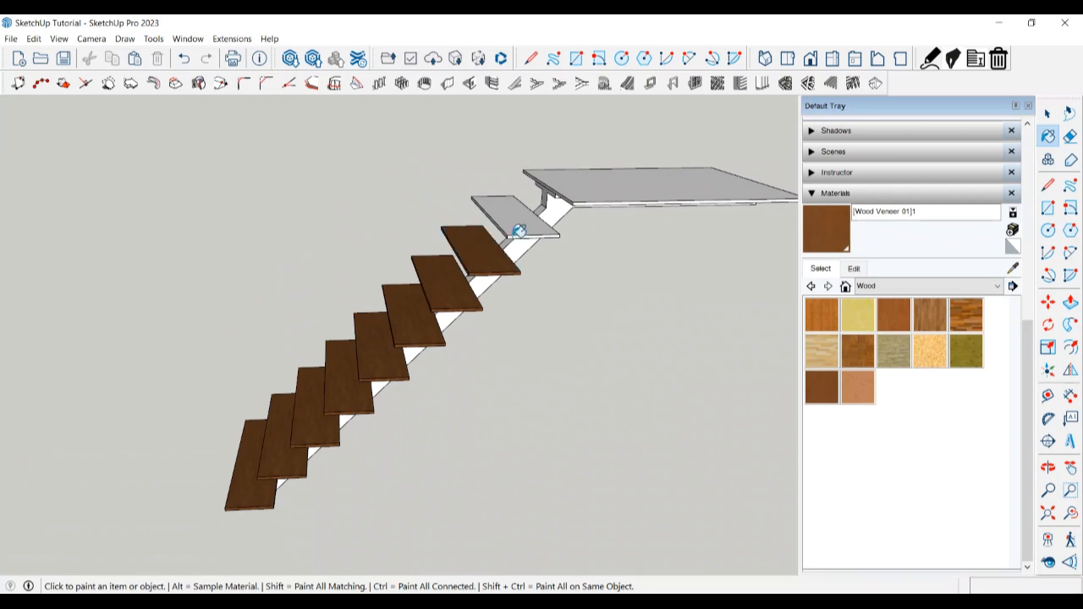
pyautogui.click(517, 230)
pyautogui.click(620, 181)
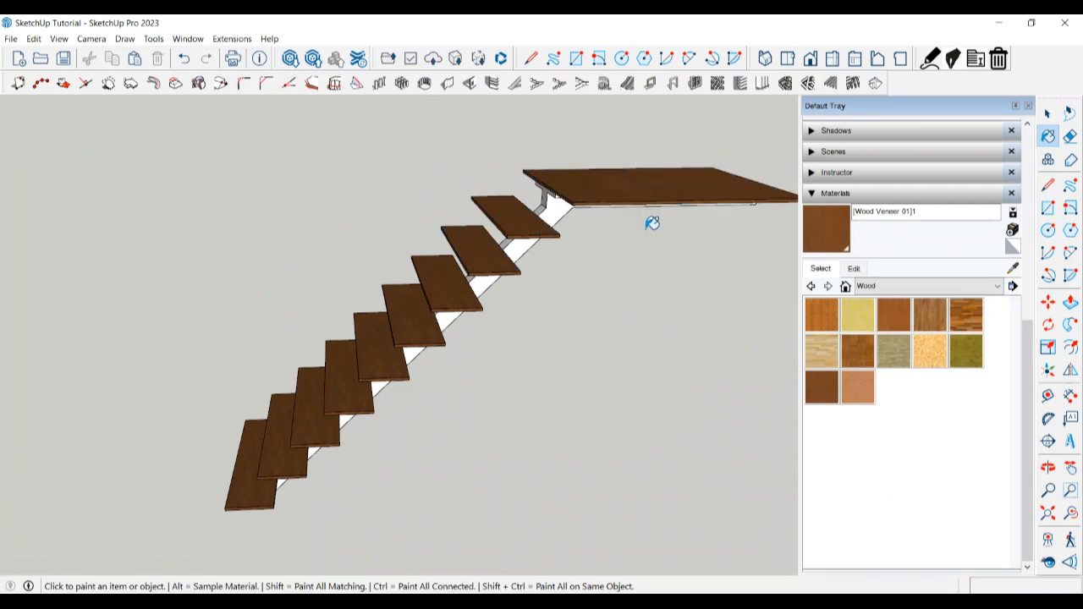
# Step: Check the painted treads from several sides and switch the material library to the In Model collection
pyautogui.moveTo(652, 222); pyautogui.dragTo(316, 470, button='middle')
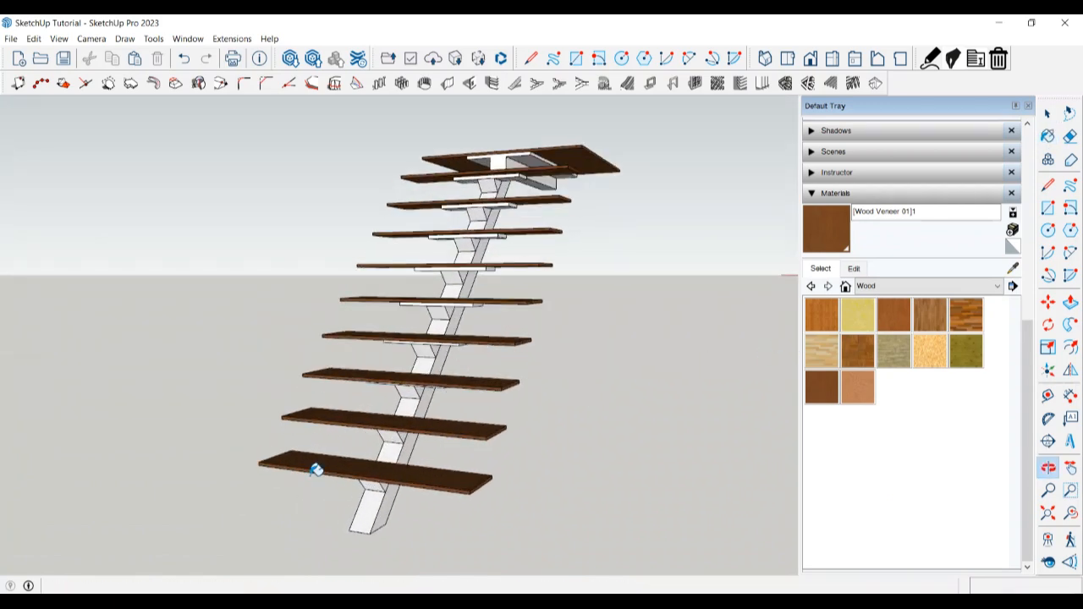
pyautogui.scroll(4, 353, 444)
pyautogui.moveTo(373, 432); pyautogui.dragTo(353, 554, button='middle')
pyautogui.scroll(-4, 397, 483)
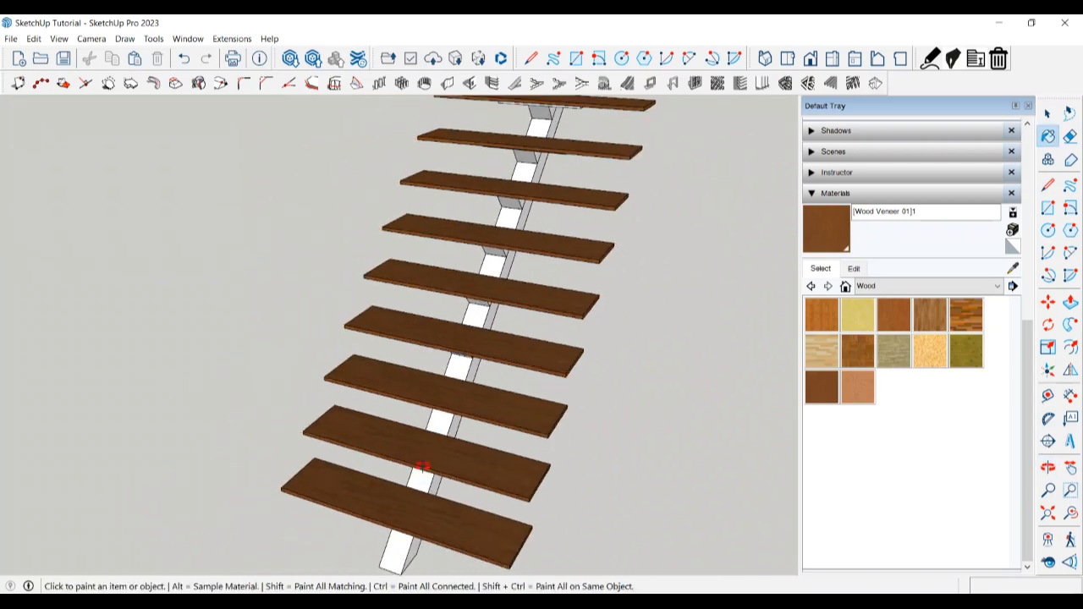
pyautogui.scroll(-5, 392, 502)
pyautogui.moveTo(386, 499)
pyautogui.mouseDown(button='middle')
pyautogui.moveTo(412, 415)
pyautogui.moveTo(423, 310)
pyautogui.moveTo(273, 442)
pyautogui.moveTo(177, 394)
pyautogui.moveTo(29, 454)
pyautogui.moveTo(201, 498)
pyautogui.mouseUp(button='middle')
pyautogui.click(859, 288)
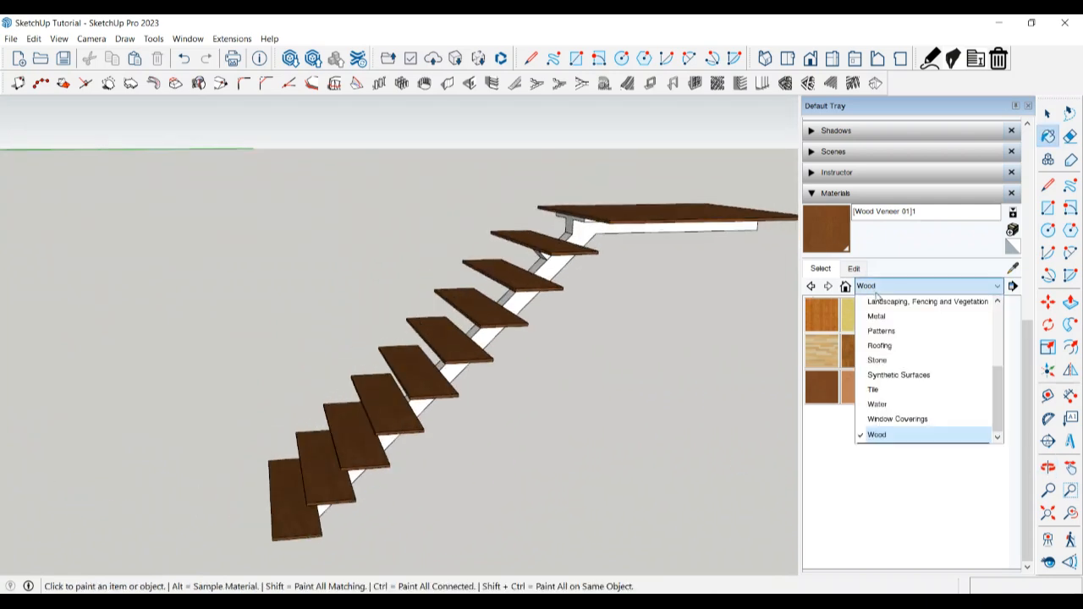
pyautogui.scroll(4, 886, 357)
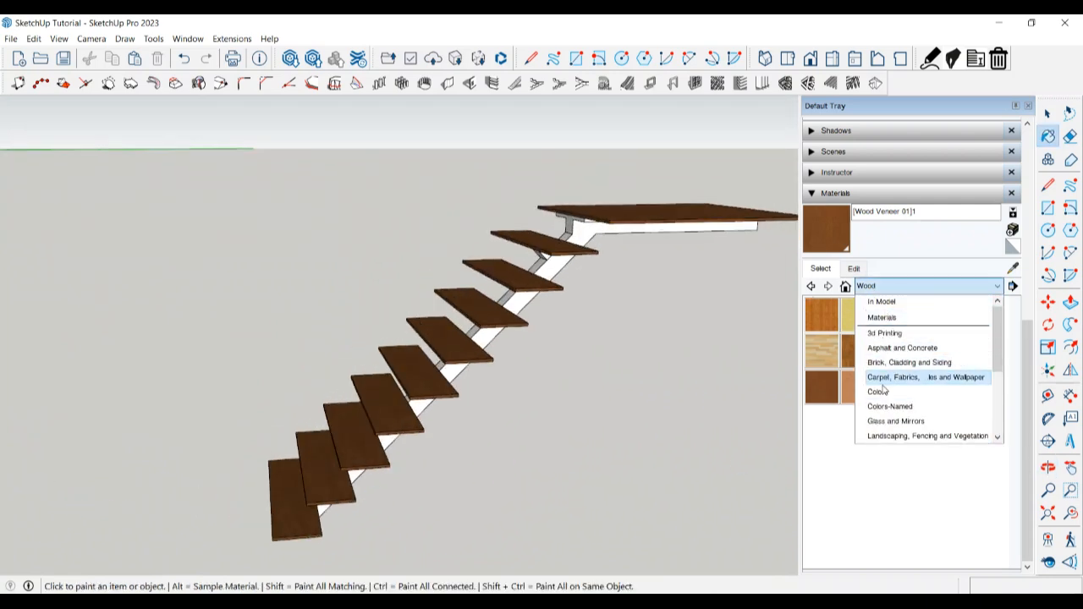
pyautogui.click(906, 301)
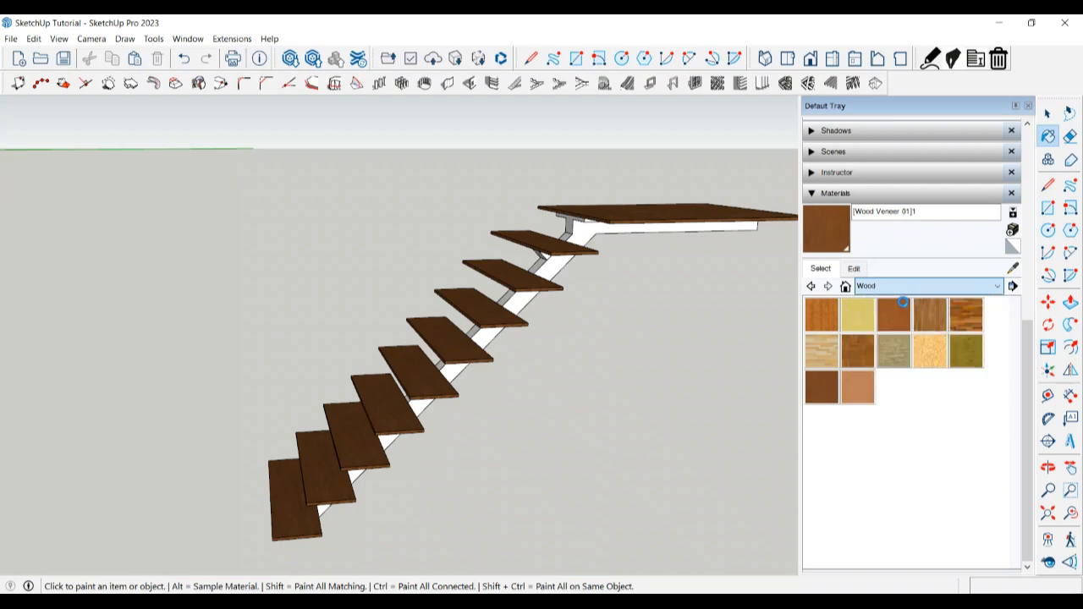
# Step: Paint the stair beam and its supports with the black Color M09 material from the model
pyautogui.scroll(-3, 891, 454)
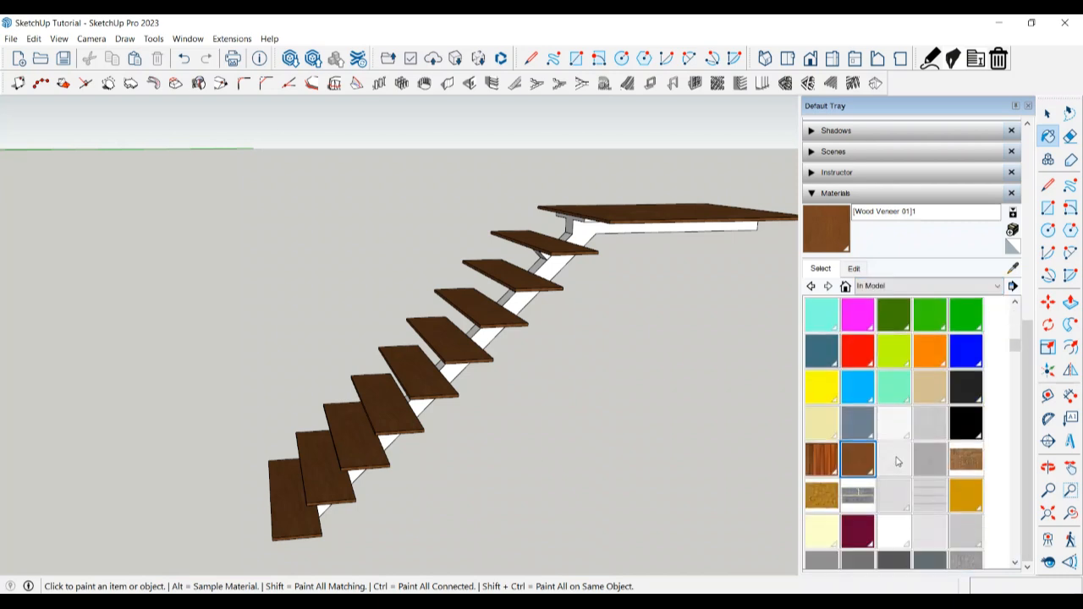
pyautogui.scroll(-2, 898, 461)
pyautogui.scroll(1, 976, 362)
pyautogui.click(969, 427)
pyautogui.moveTo(483, 407)
pyautogui.mouseDown(button='middle')
pyautogui.moveTo(479, 331)
pyautogui.moveTo(530, 285)
pyautogui.moveTo(525, 323)
pyautogui.mouseUp(button='middle')
pyautogui.click(528, 290)
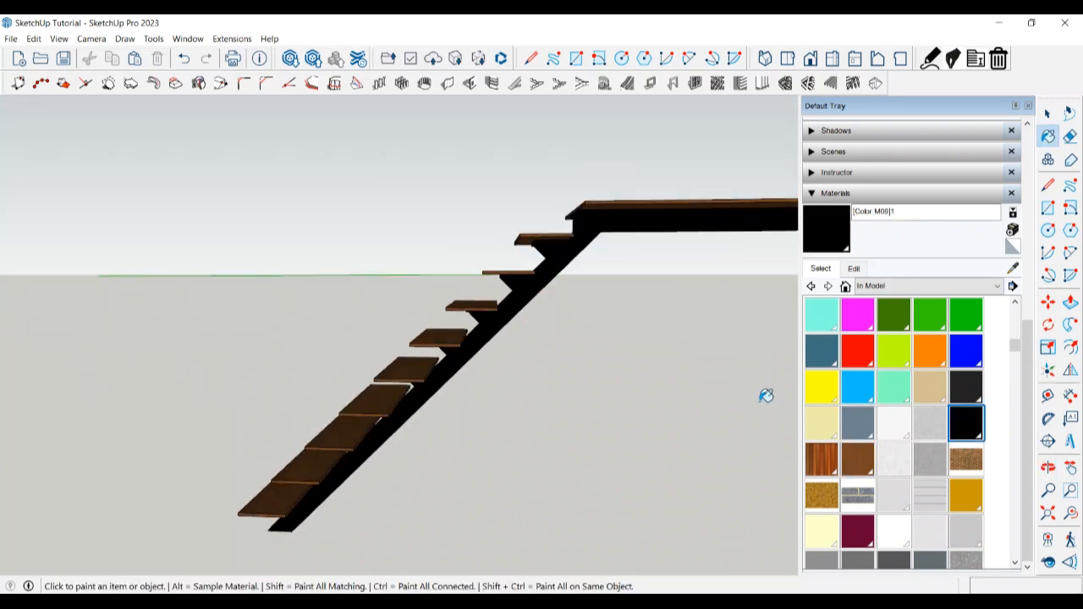
# Step: Lighten the black beam material to a brightness of 47, then close the tray and return to the Select tool
pyautogui.click(856, 269)
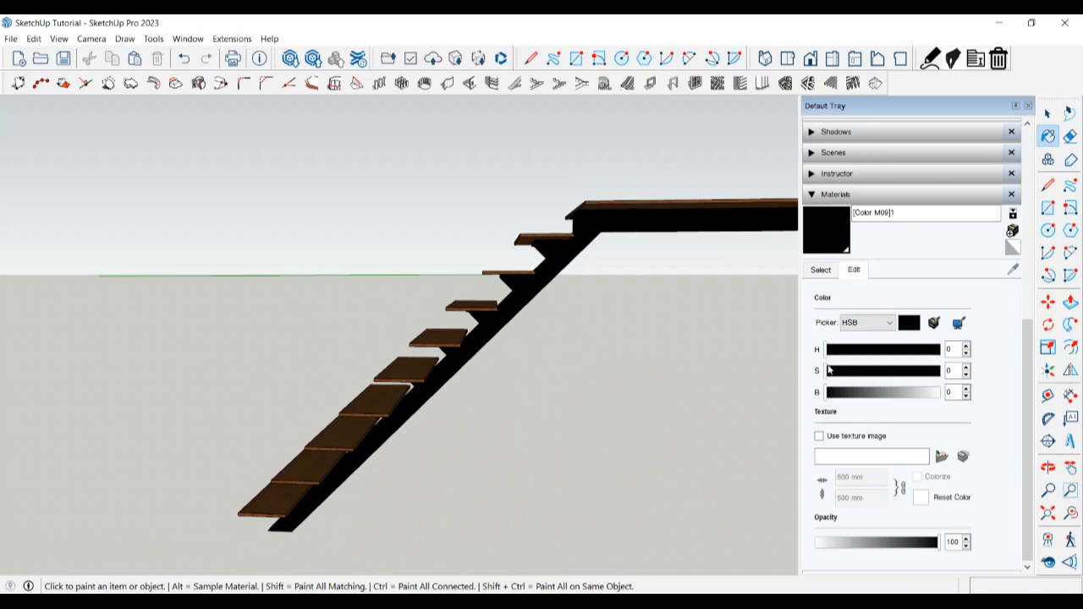
pyautogui.moveTo(829, 394); pyautogui.dragTo(880, 400)
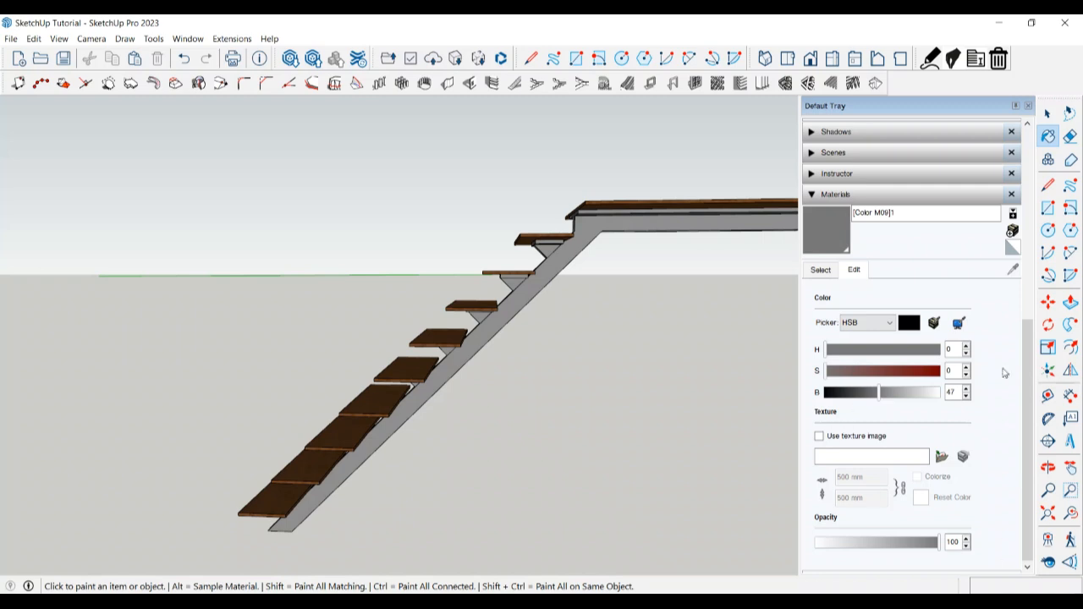
pyautogui.click(1027, 107)
pyautogui.press('space')
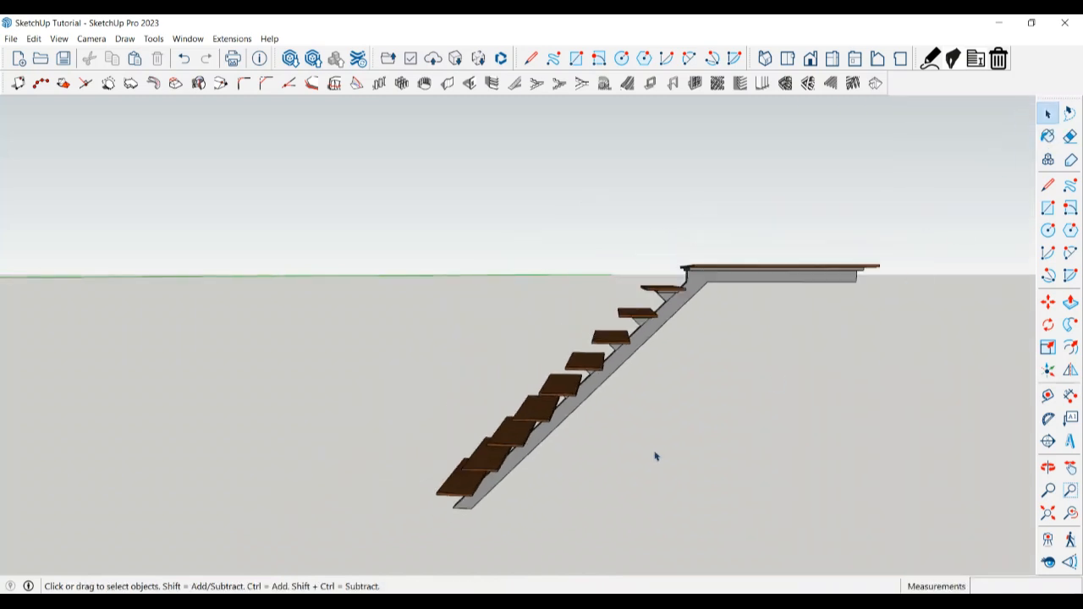